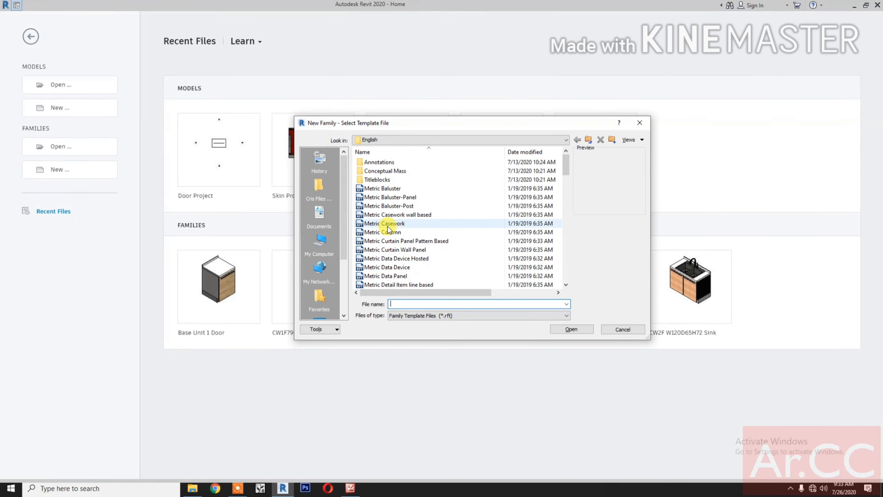
Step: Create a new family from the Metric Casework template and set the plan view scale to 1:10
click(388, 225)
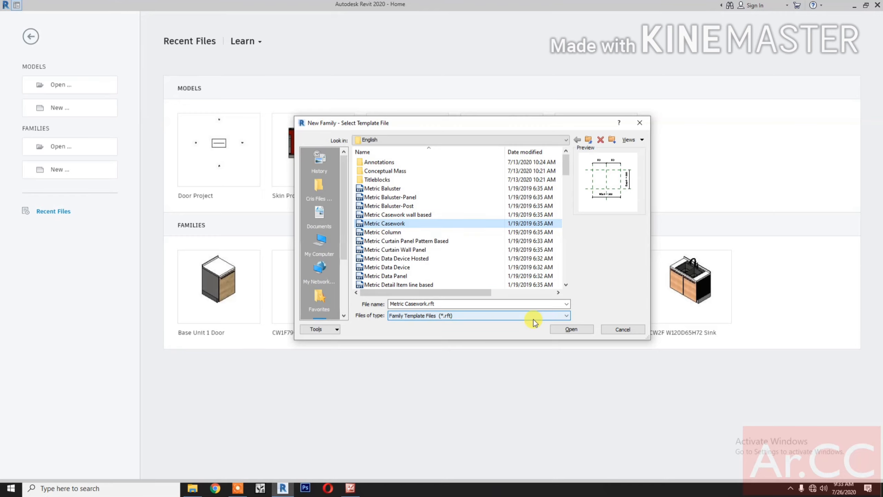
click(559, 330)
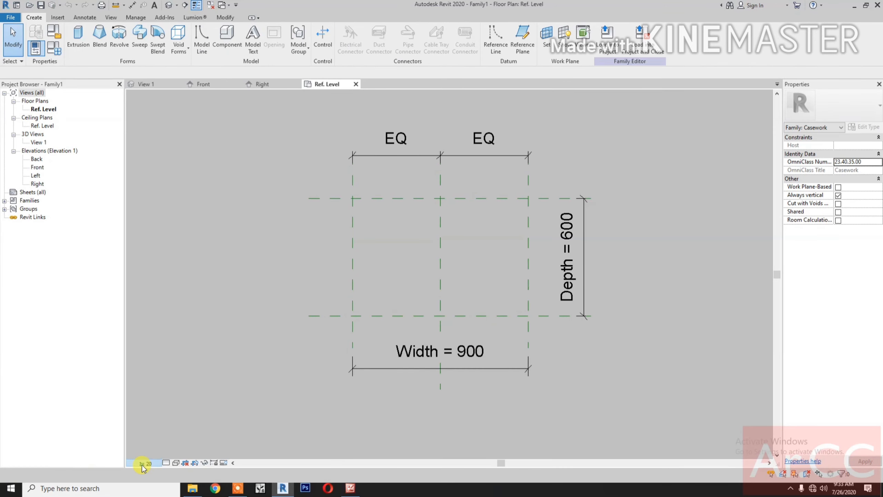
click(144, 463)
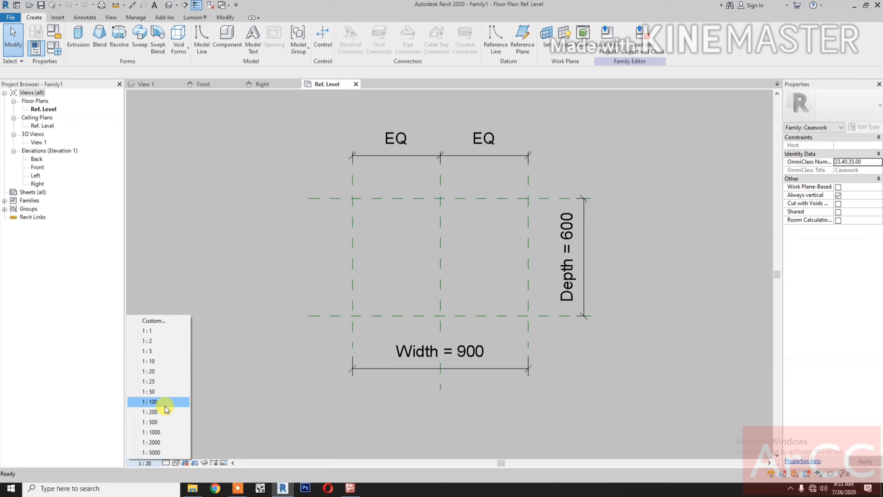
click(175, 361)
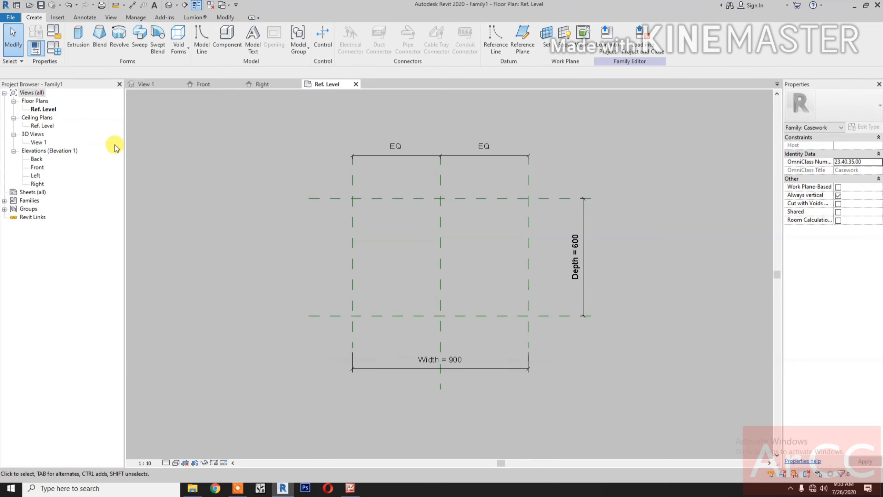
Step: Open the family types and move the Width parameter above Depth and Height in the Dimensions group
click(54, 52)
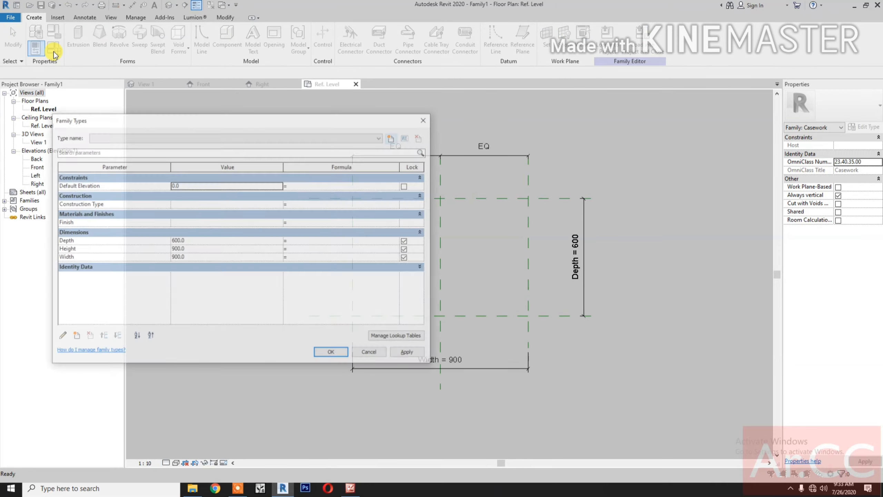
click(143, 257)
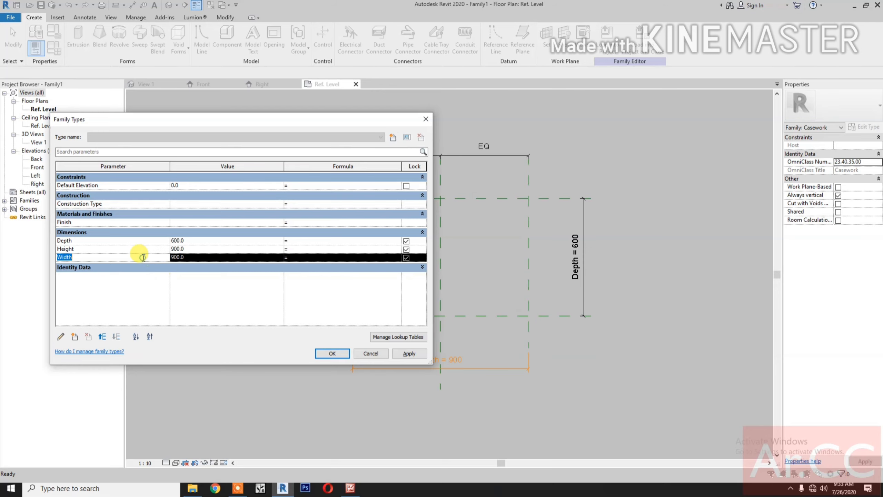
click(102, 336)
click(102, 336)
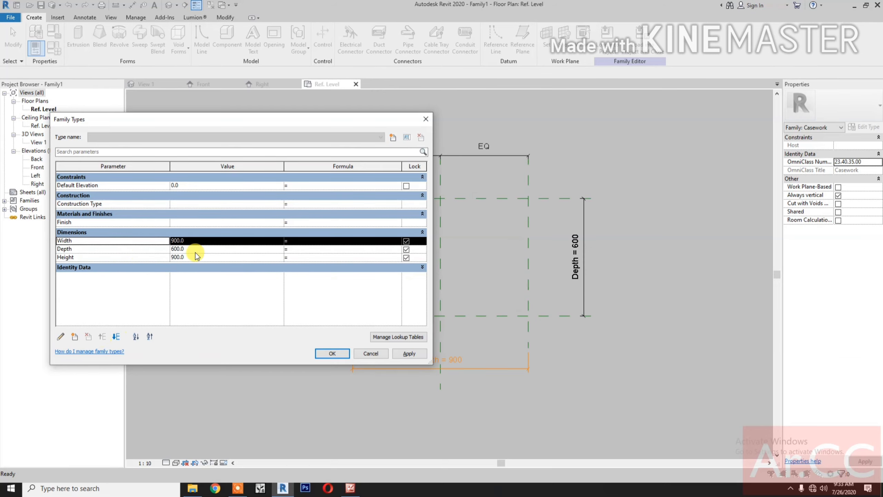
Step: Set the Width parameter to 600 and the Depth parameter to 650, and apply the values
click(200, 242)
double_click(200, 243)
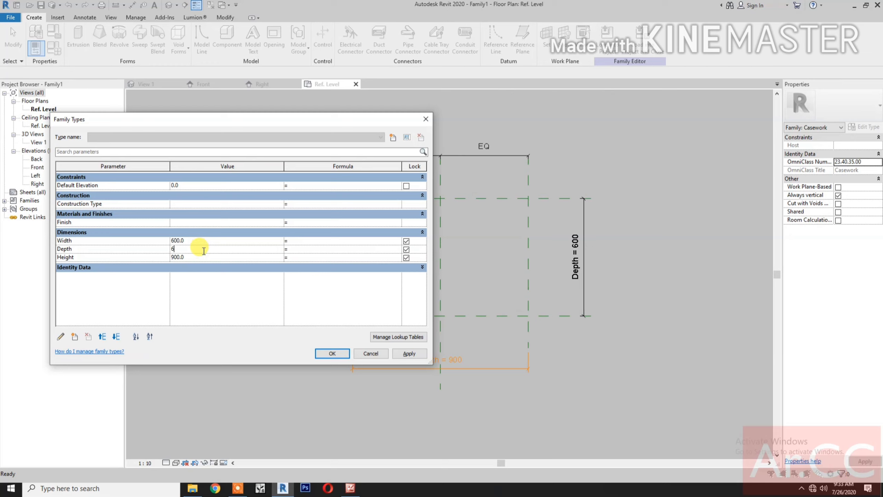
click(204, 251)
text(650)
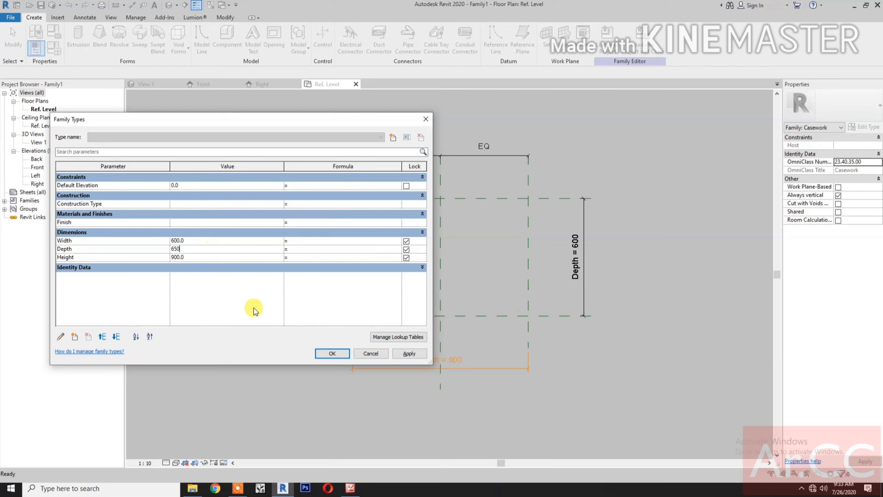
click(404, 354)
click(334, 354)
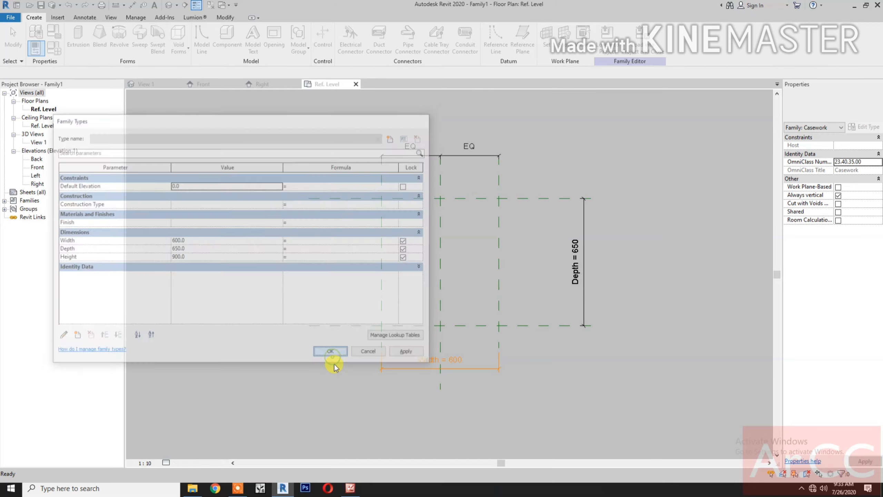
Step: Draw two horizontal reference planes across the cabinet width, about 101 mm and 20 mm inside the front reference plane
click(524, 41)
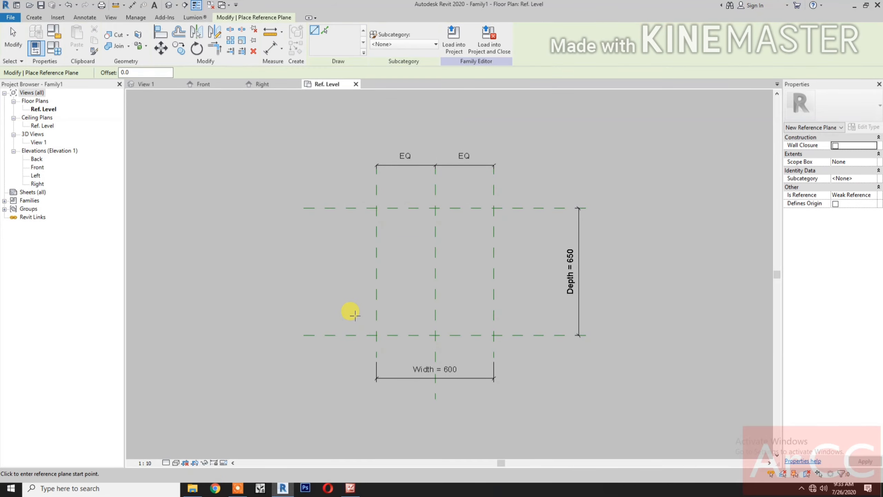
click(347, 315)
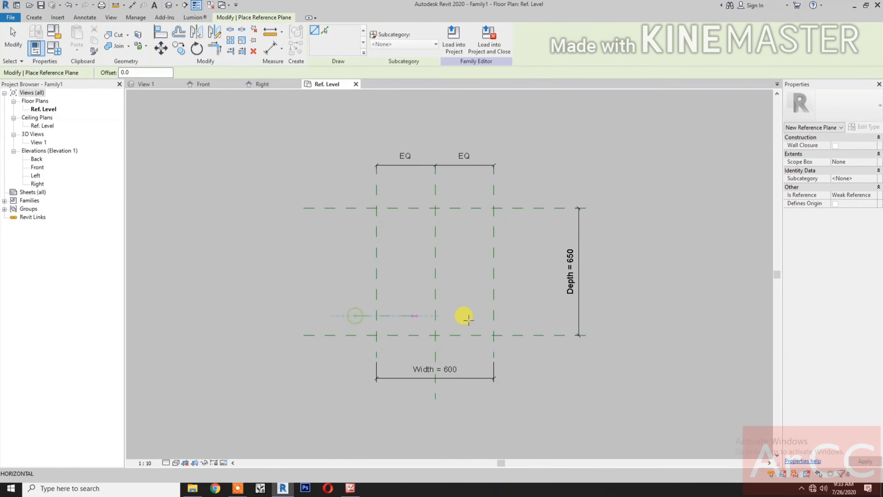
click(513, 316)
click(355, 330)
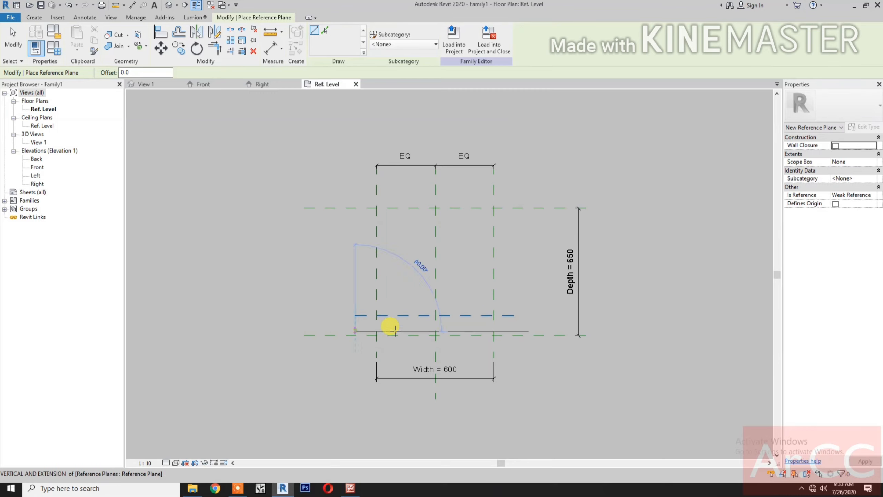
click(509, 331)
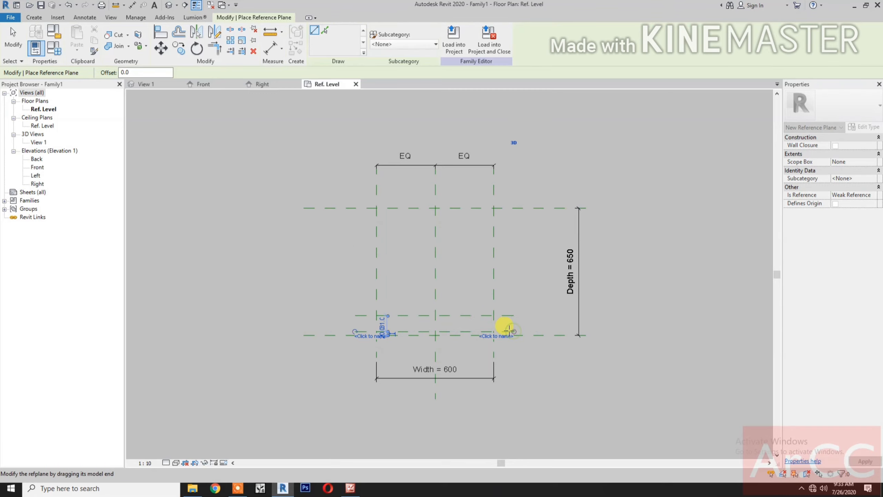
Step: Draw a horizontal reference plane across the cabinet width, about 20 mm inside the back reference plane
click(353, 212)
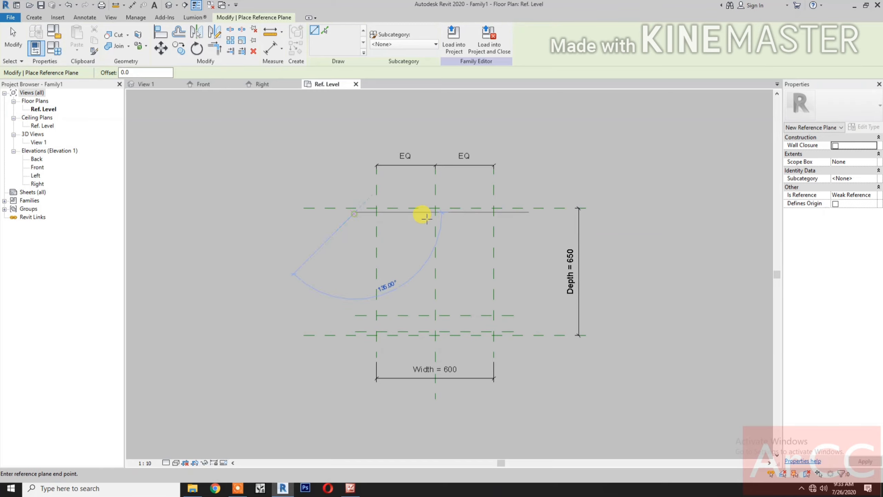
click(515, 212)
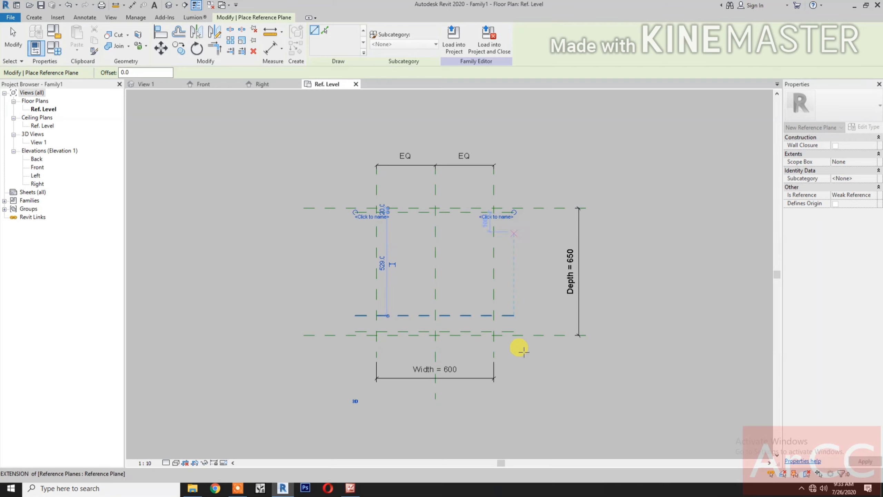
scroll(528, 365, up, 1)
key(Escape)
key(Escape)
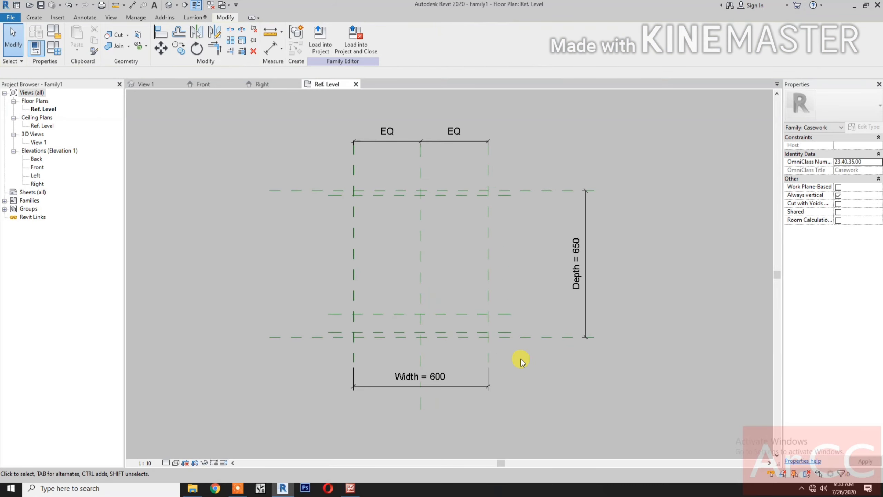
Step: Dimension the distance from the front reference plane to the farther of the two new planes inside it
key(d)
key(i)
click(504, 336)
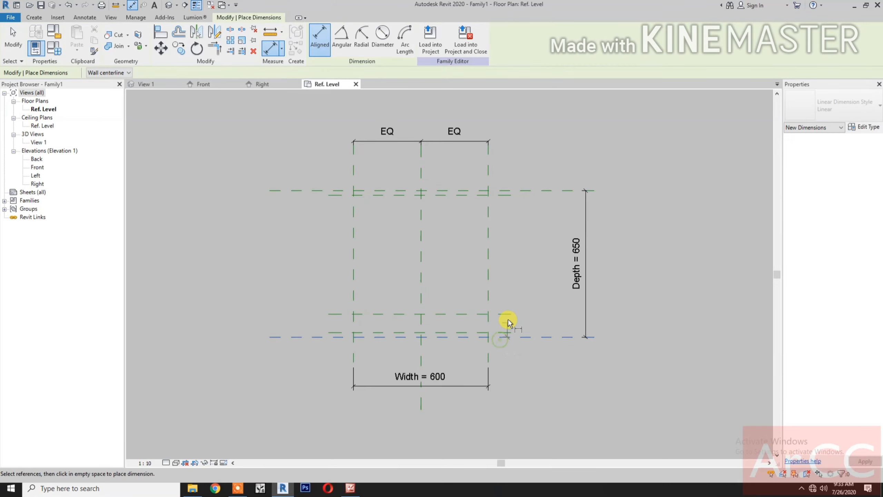
click(506, 314)
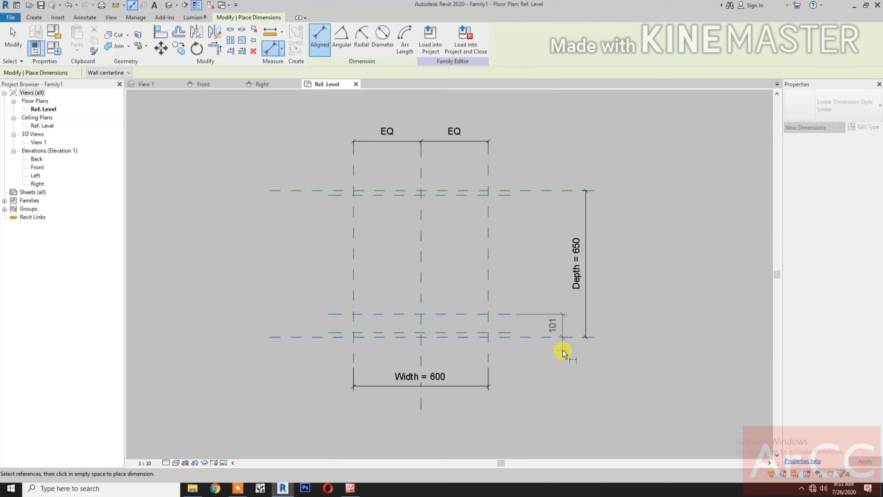
click(563, 350)
key(Escape)
key(Escape)
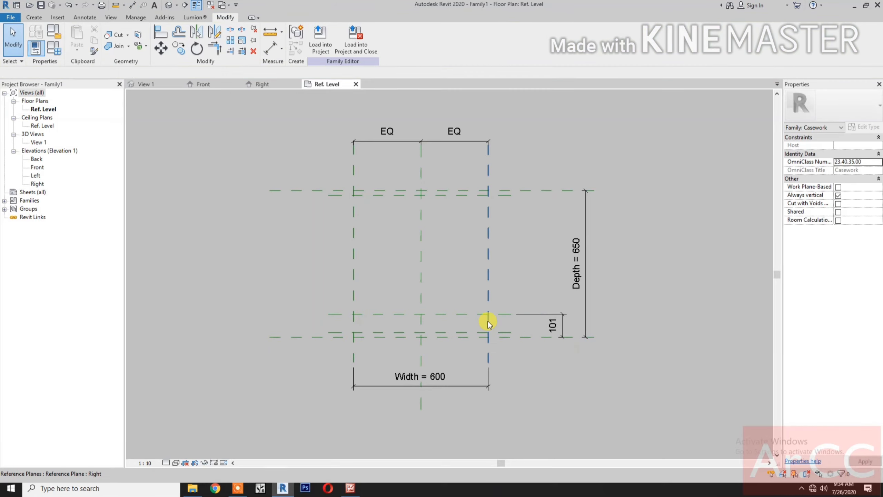
Step: Label the new front offset dimension with a new type family parameter named Base Offset
click(557, 321)
click(408, 41)
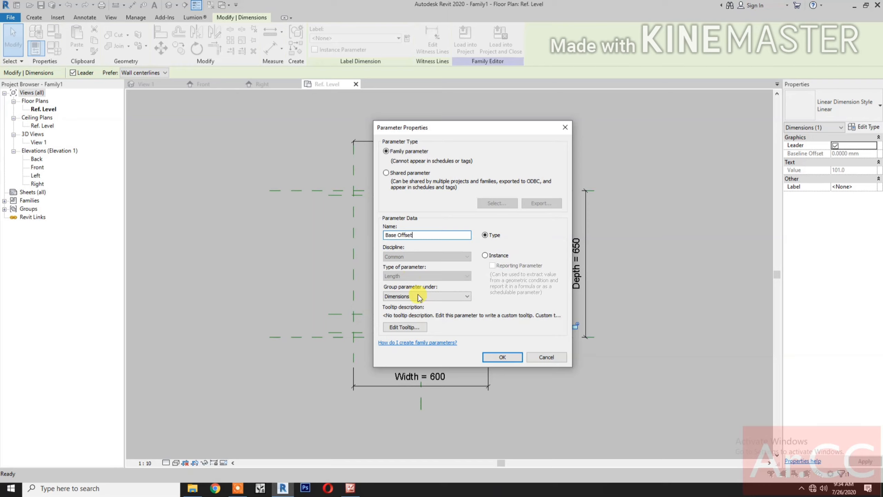
click(509, 364)
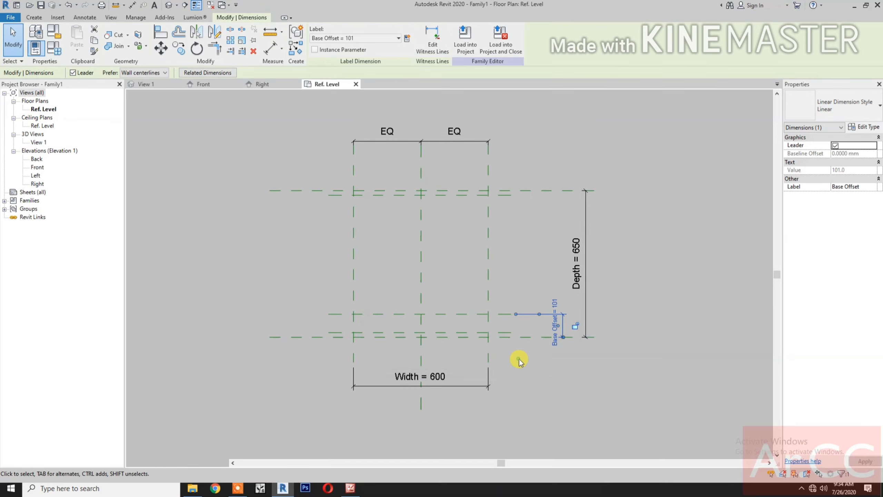
click(518, 361)
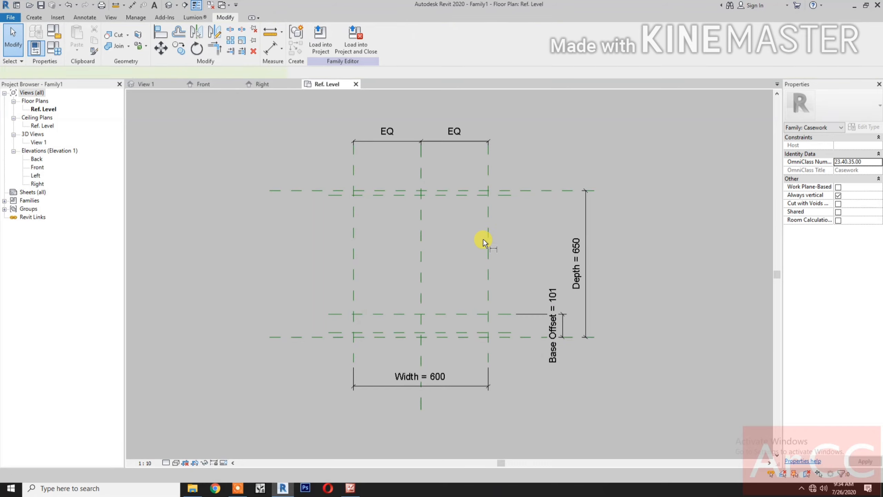
Step: Dimension the distance between the back reference plane and the new plane just inside it
key(d)
key(i)
click(466, 192)
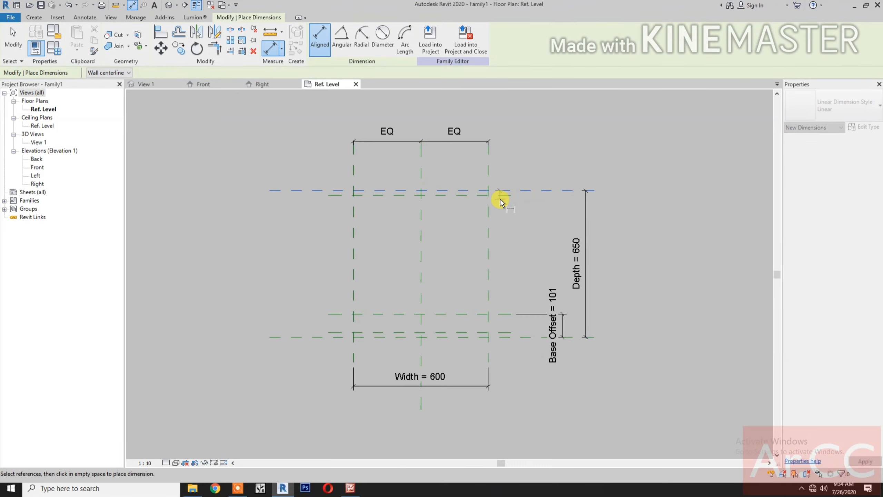
click(561, 207)
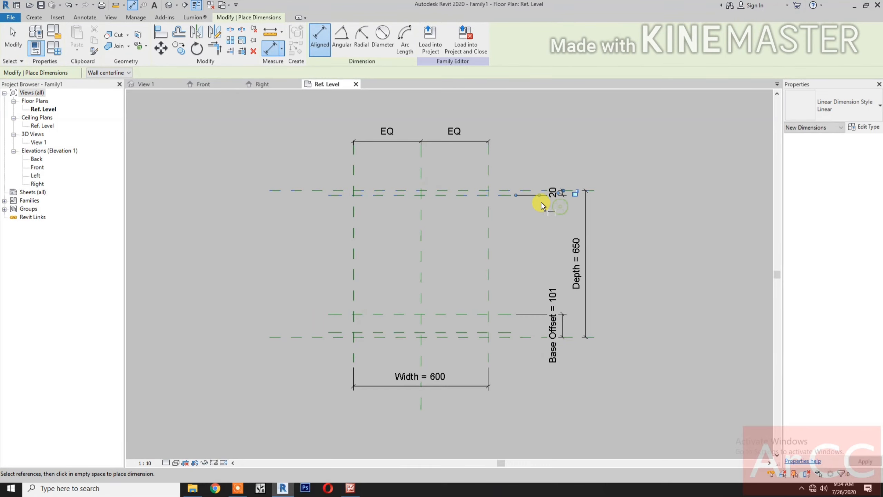
key(Escape)
key(Escape)
Step: Label the new back offset dimension with a new type family parameter named Backsplash Thickness
click(558, 197)
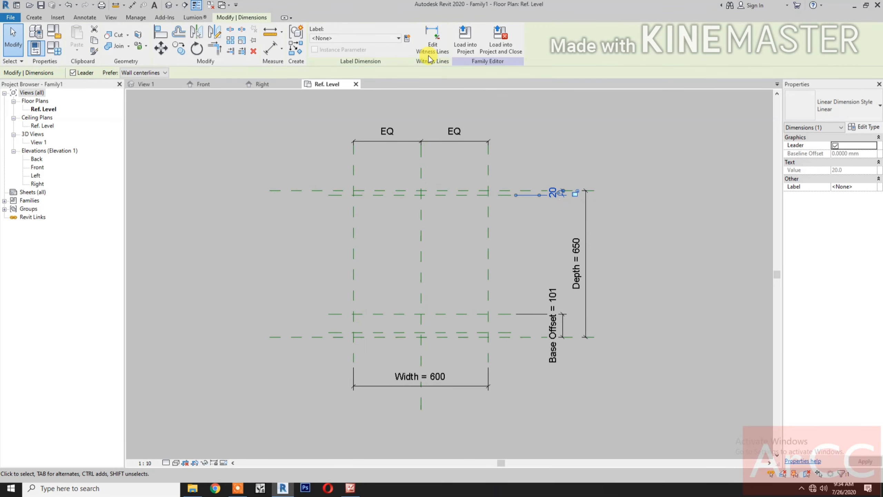
click(407, 40)
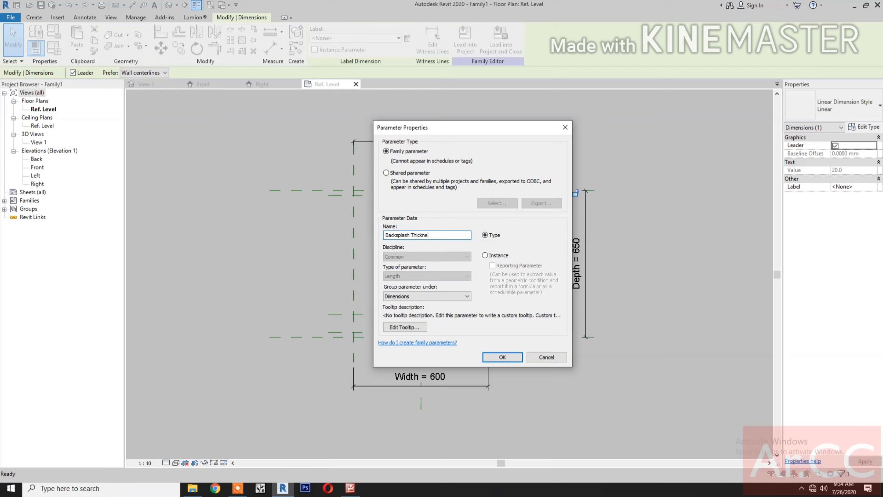
click(502, 357)
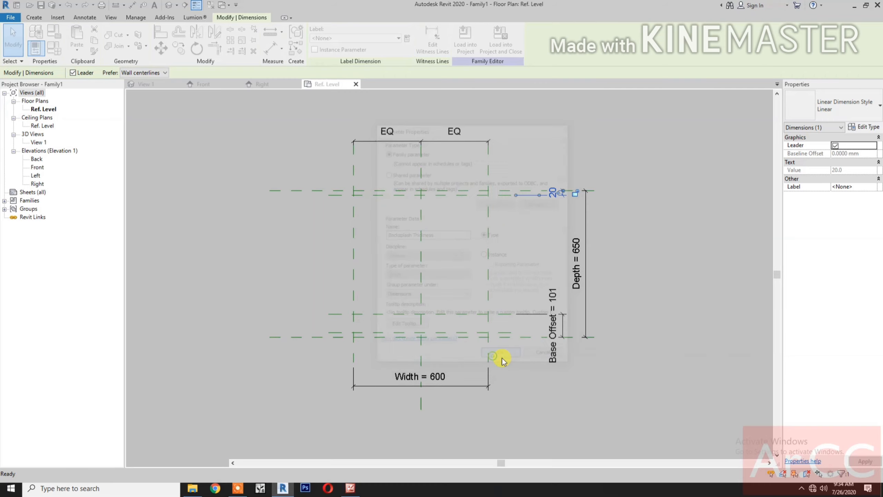
click(505, 383)
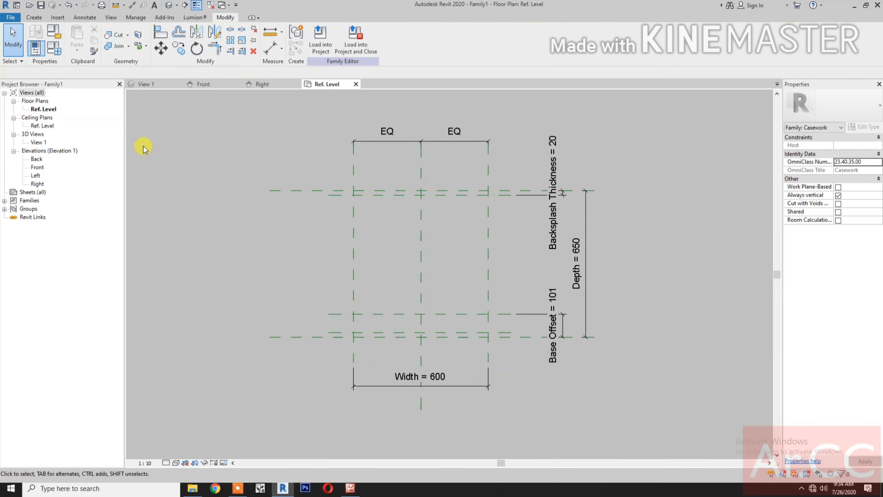
Step: In the family types, set Base Offset to 75 and move it below Depth in the Dimensions group
click(61, 56)
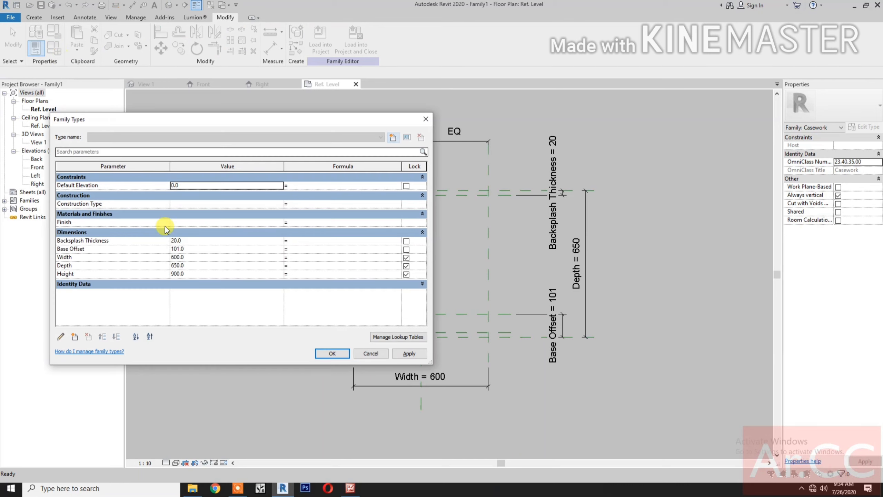
click(209, 249)
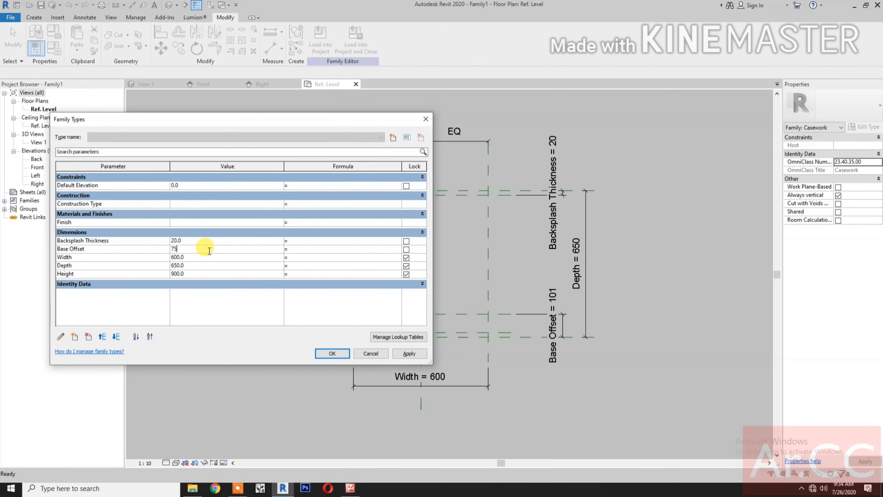
click(132, 248)
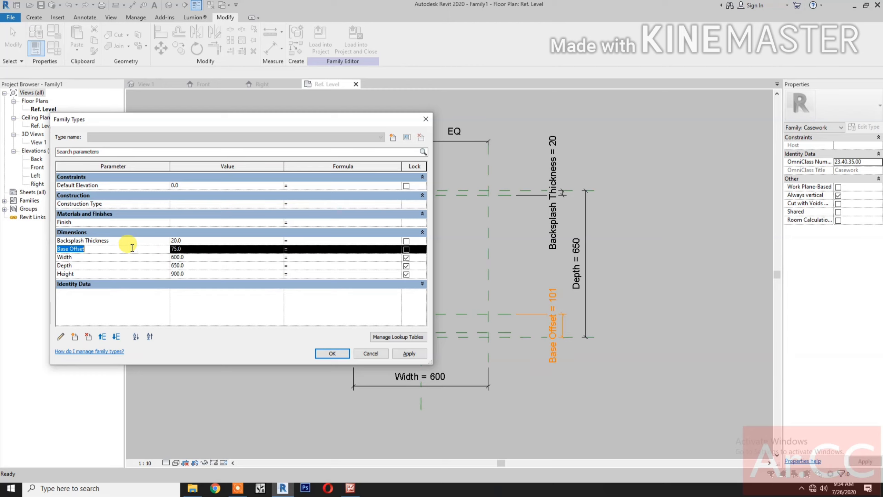
click(115, 338)
click(115, 337)
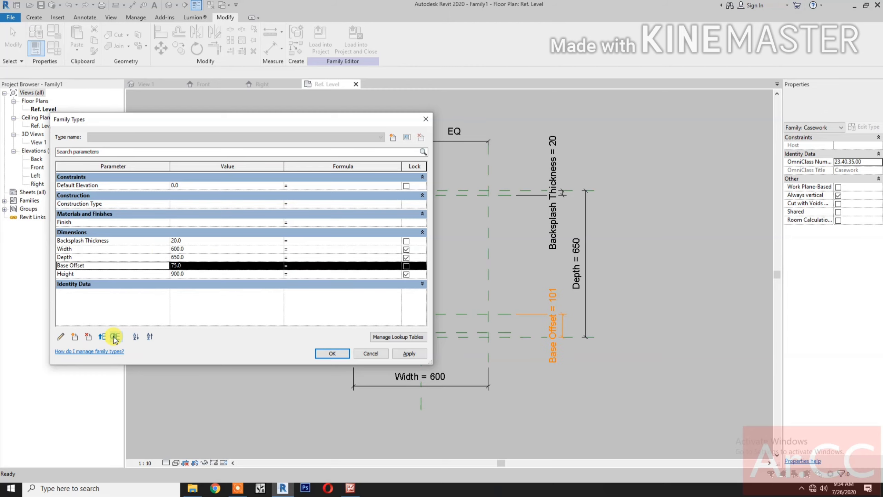
Step: Move the Backsplash Thickness parameter down to sit between Depth and Base Offset
click(120, 241)
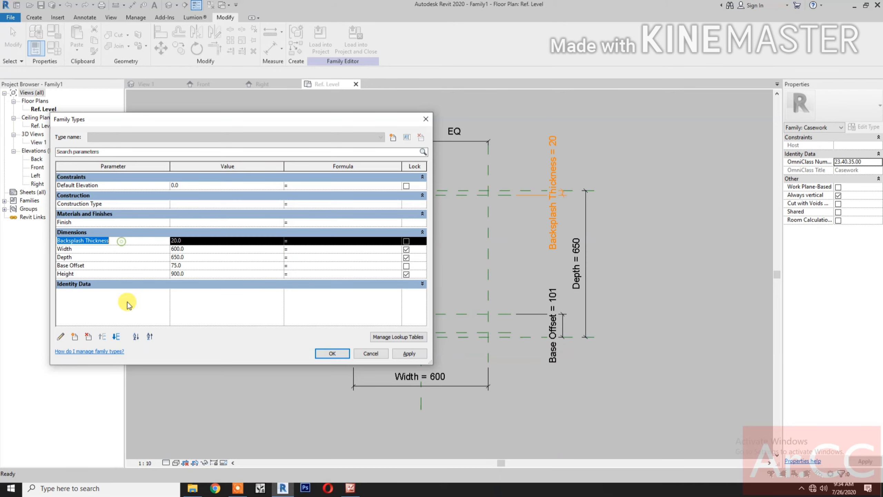
click(117, 336)
click(117, 337)
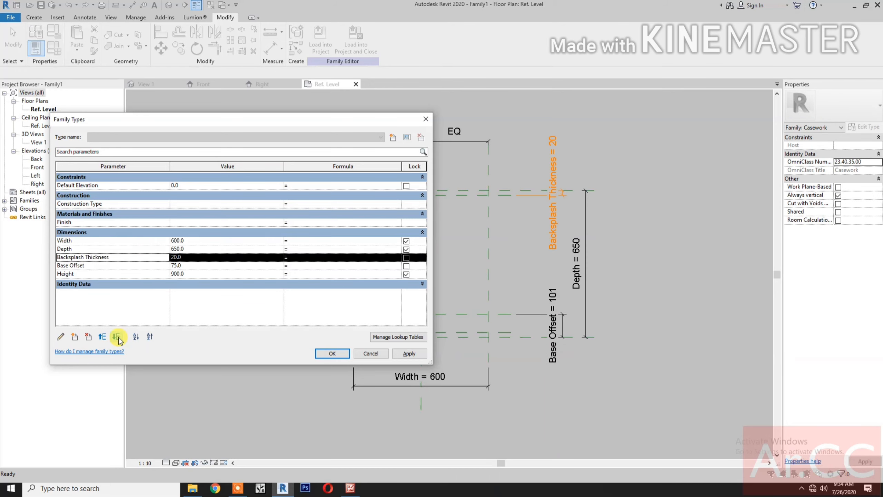
Step: Apply the edited family parameter values and order, and close the family types
click(410, 353)
click(335, 358)
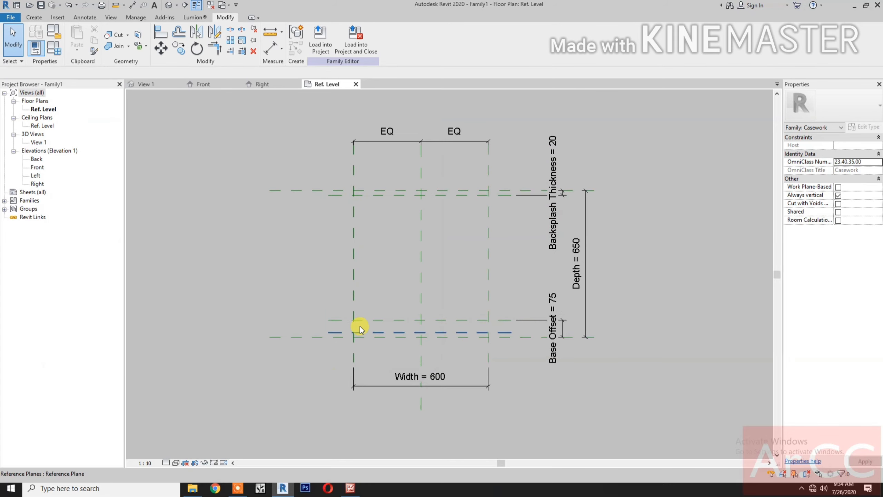
Step: Draw a short vertical reference plane about 18 mm inside the left plane, crossing the back and backsplash planes
click(32, 18)
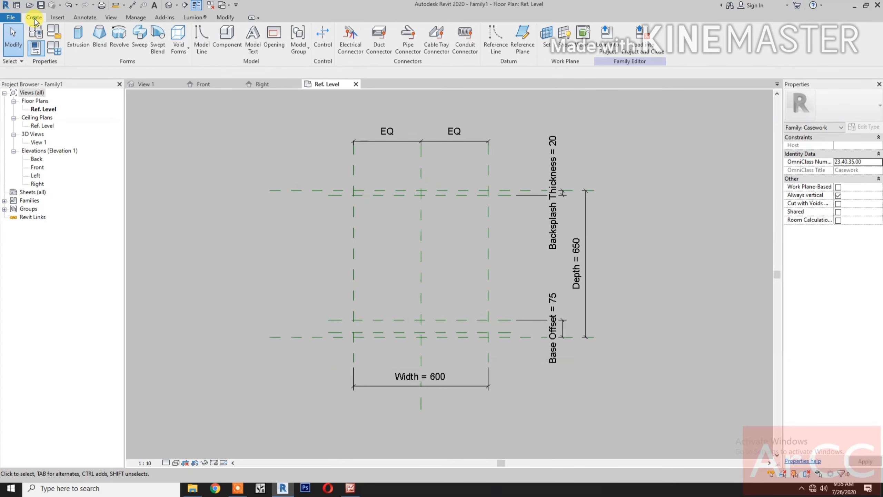
click(517, 52)
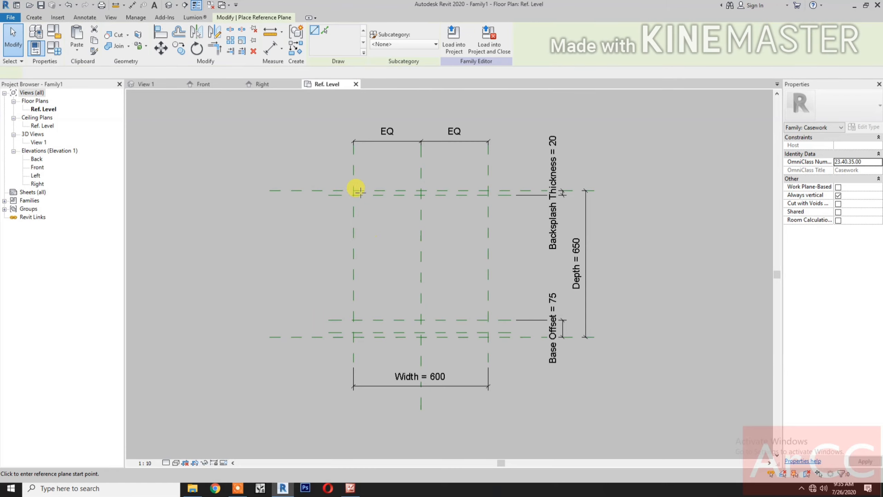
scroll(359, 203, up, 5)
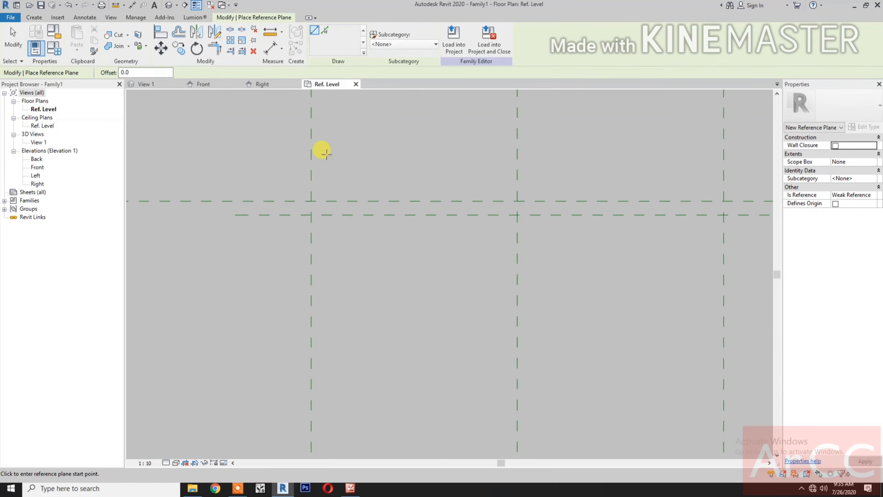
click(323, 147)
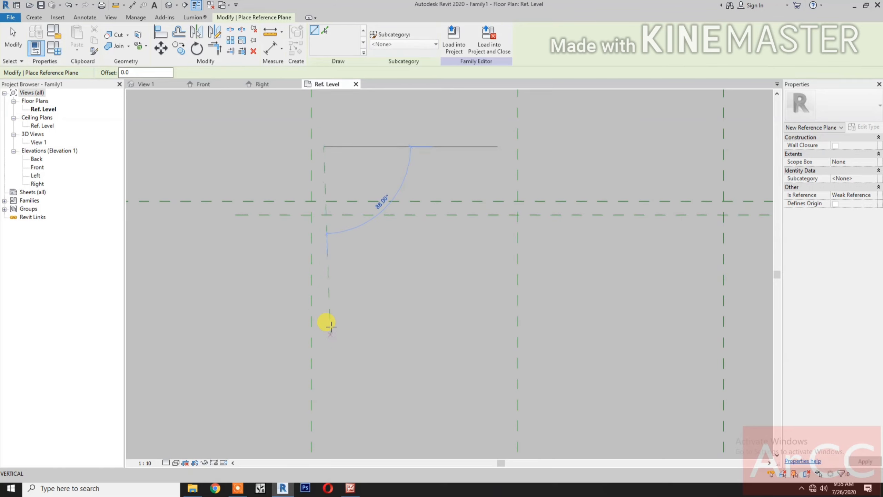
scroll(328, 330, down, 3)
click(327, 332)
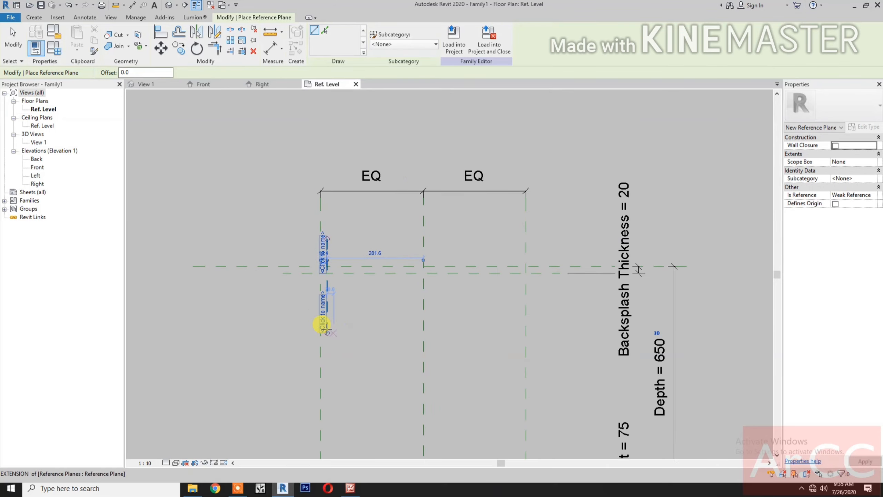
Step: Dimension the distance between the left reference plane and the new short plane just inside it
key(d)
key(i)
click(320, 251)
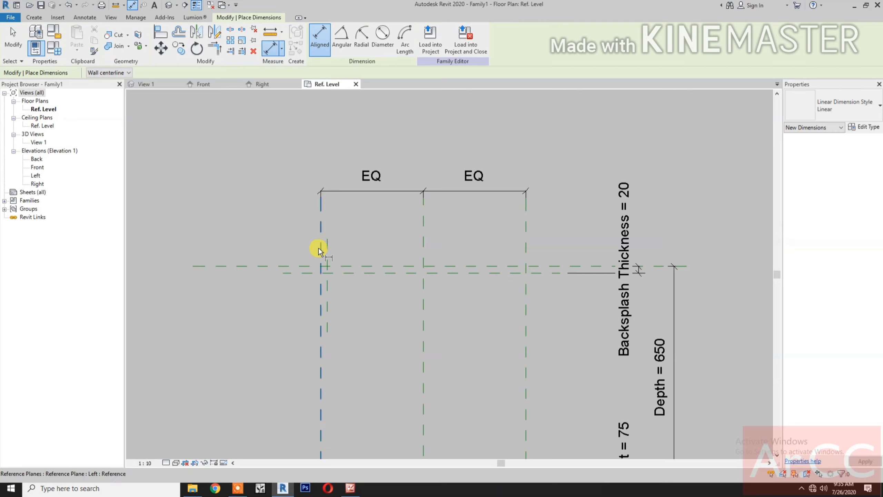
click(327, 246)
click(344, 222)
key(Escape)
key(Escape)
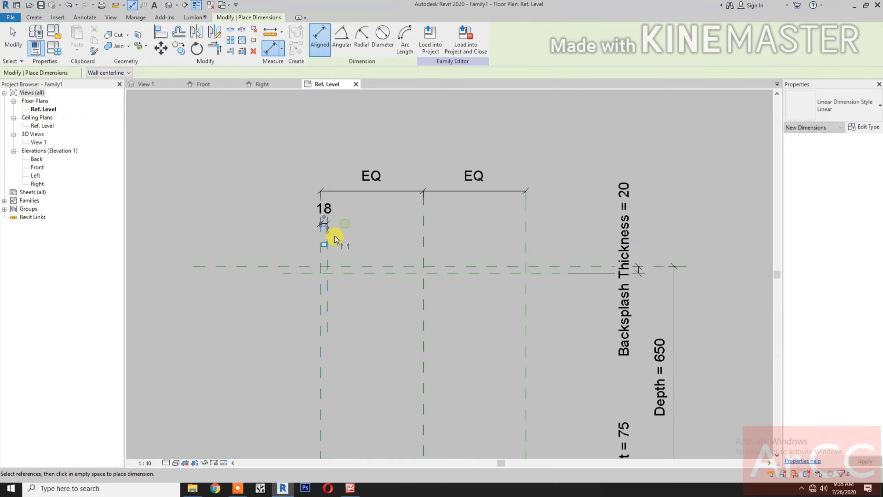
Step: Set the short vertical plane's offset from the left reference plane to 20 mm
click(327, 255)
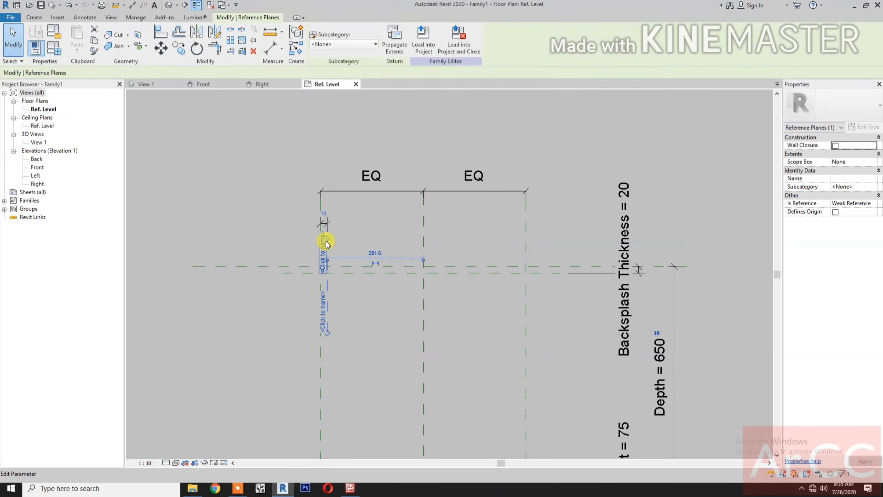
click(326, 210)
text(20)
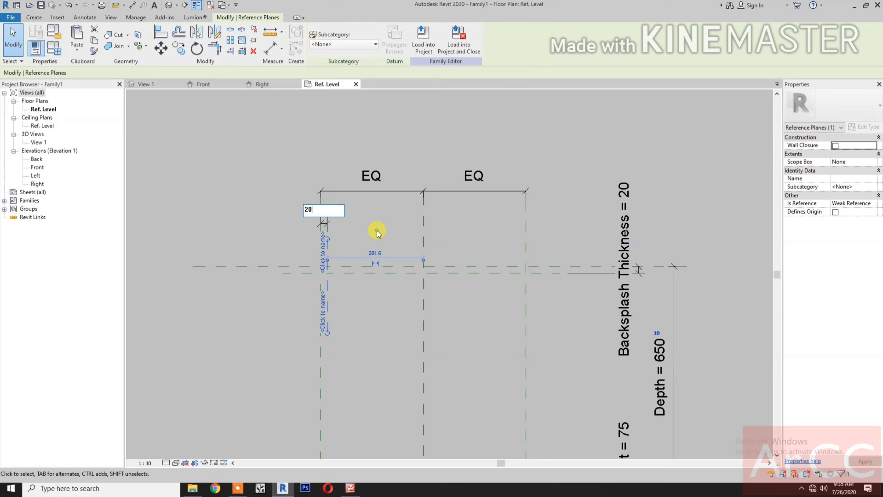
key(Return)
key(Escape)
click(326, 220)
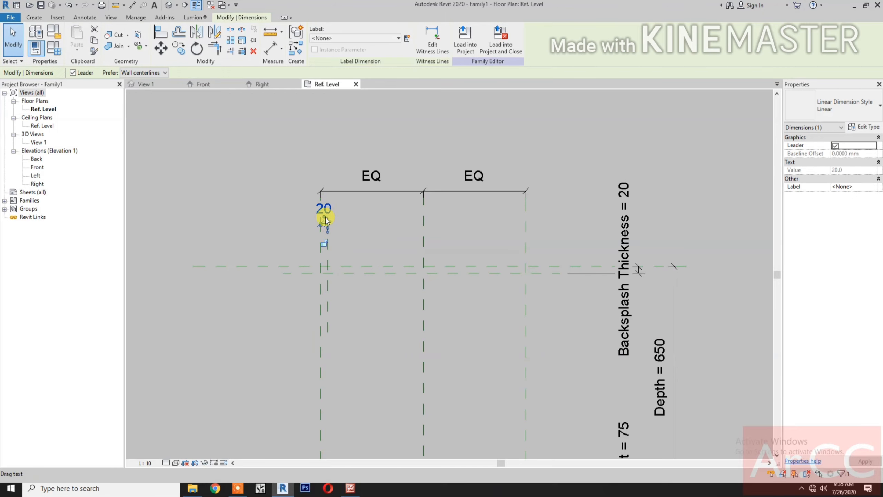
click(338, 285)
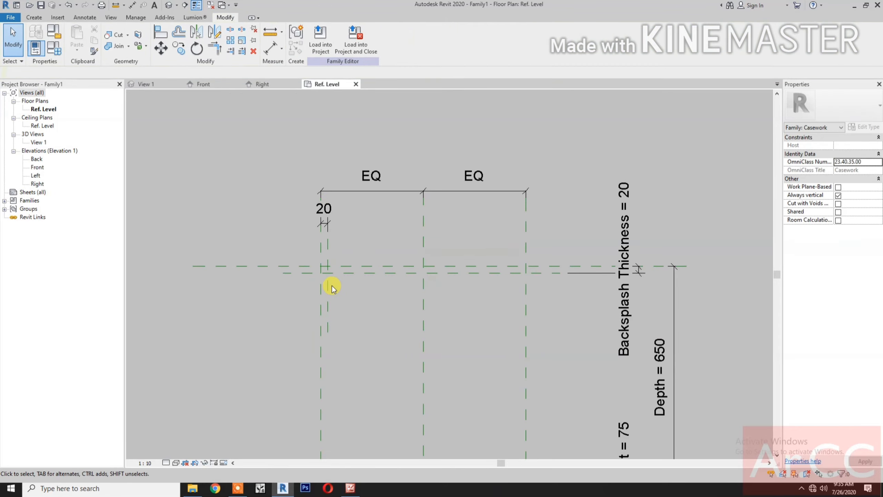
Step: Mirror the short vertical reference plane about the Center (Left/Right) plane to the right side
click(327, 287)
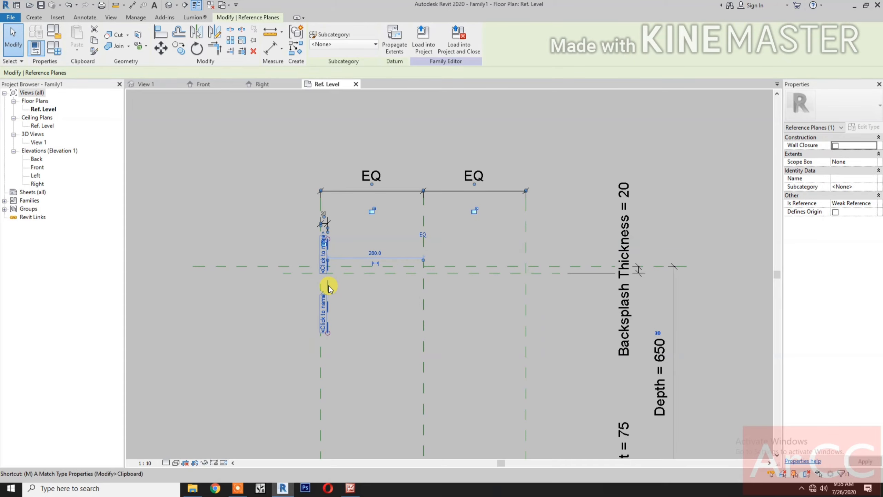
key(m)
key(m)
click(422, 239)
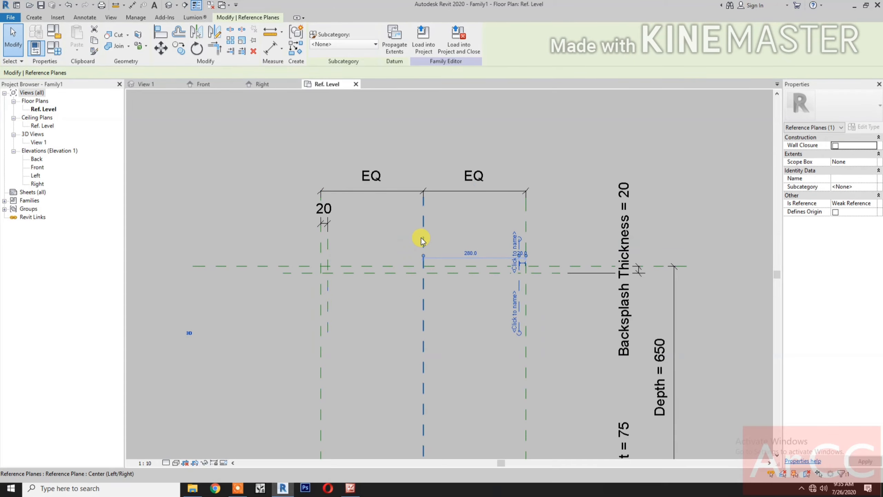
Step: Dimension the distance between the mirrored short plane and the right reference plane
key(d)
key(i)
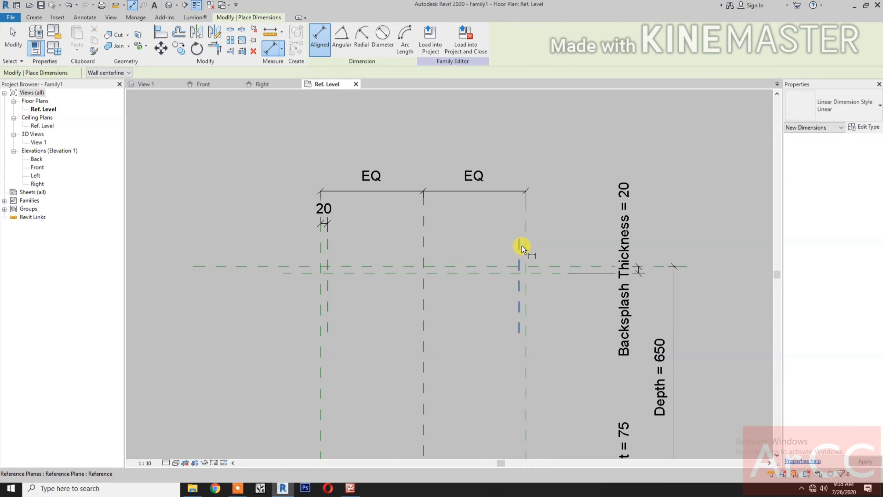
click(525, 241)
click(513, 223)
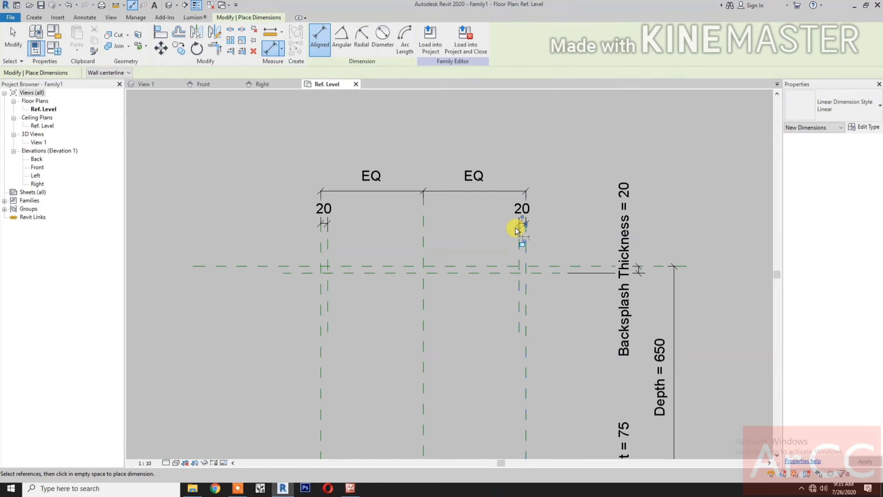
key(Escape)
key(Escape)
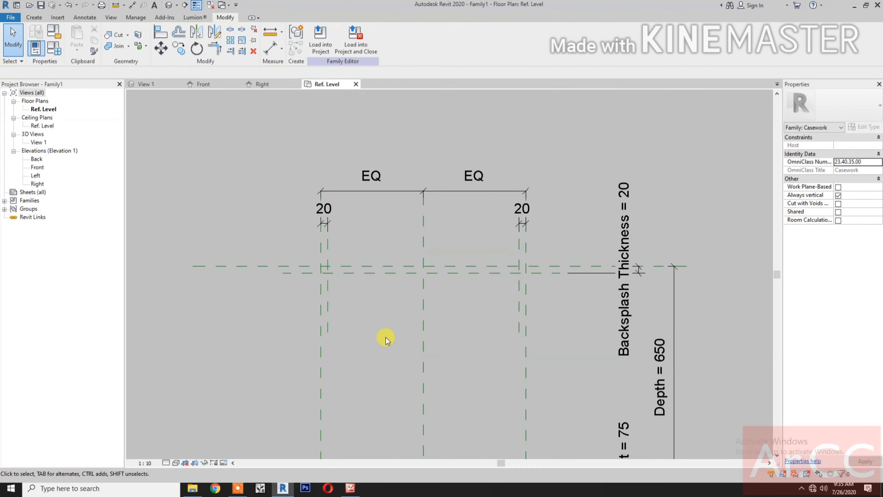
Step: Dimension the distance between the front reference plane and the plane just inside it, placing it beyond the left side
middle_drag(390, 335, 402, 226)
middle_drag(396, 316, 379, 326)
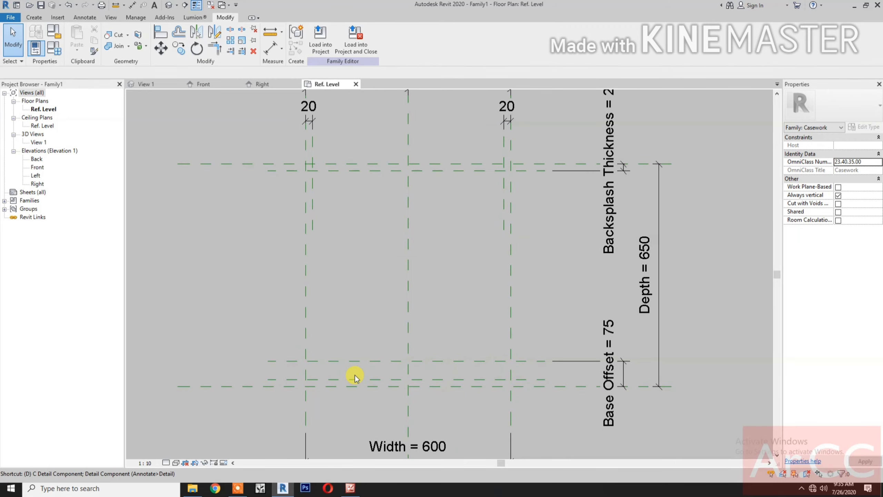
key(d)
key(i)
click(291, 386)
click(290, 380)
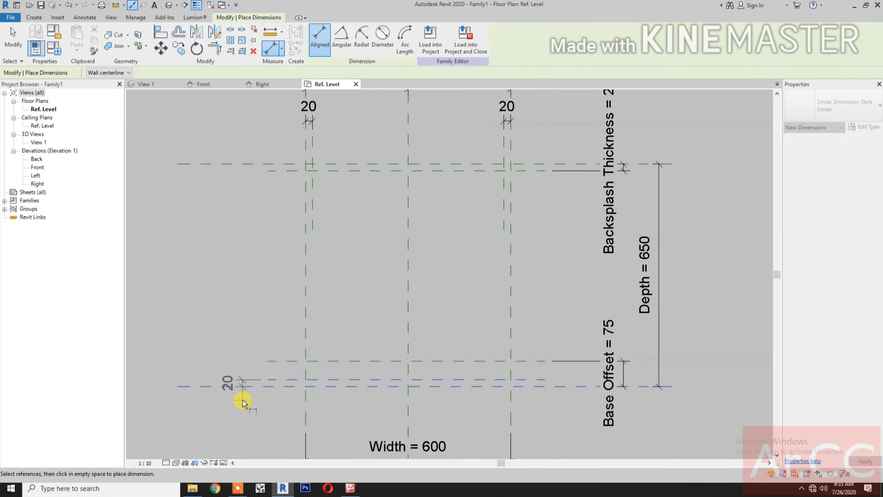
scroll(278, 405, down, 2)
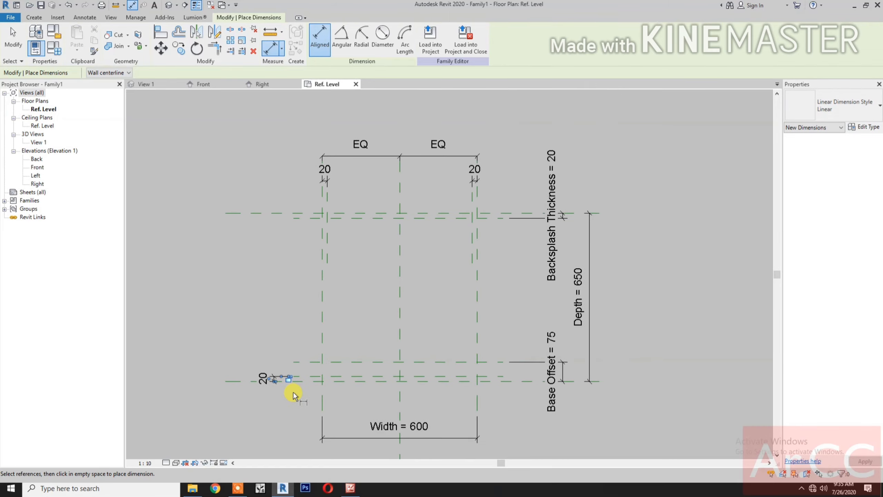
scroll(300, 395, up, 3)
key(Escape)
key(Escape)
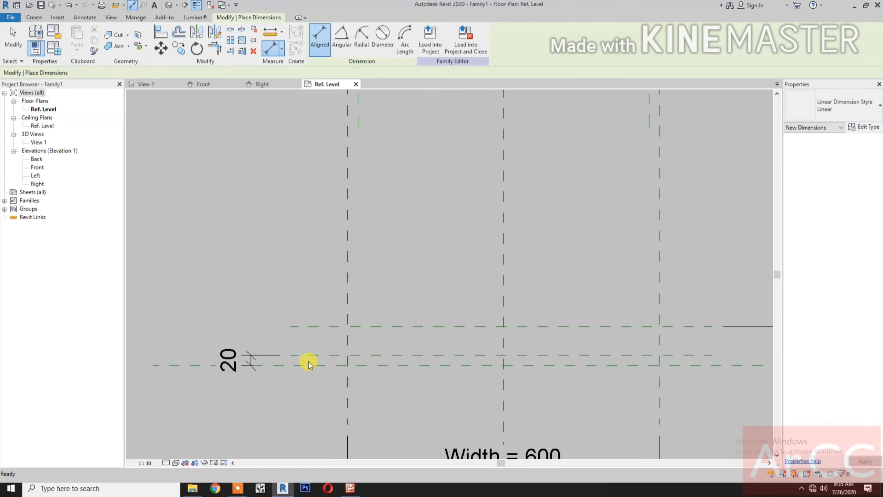
Step: Set the offset of the plane just inside the front reference plane to 25 mm
click(275, 360)
click(237, 360)
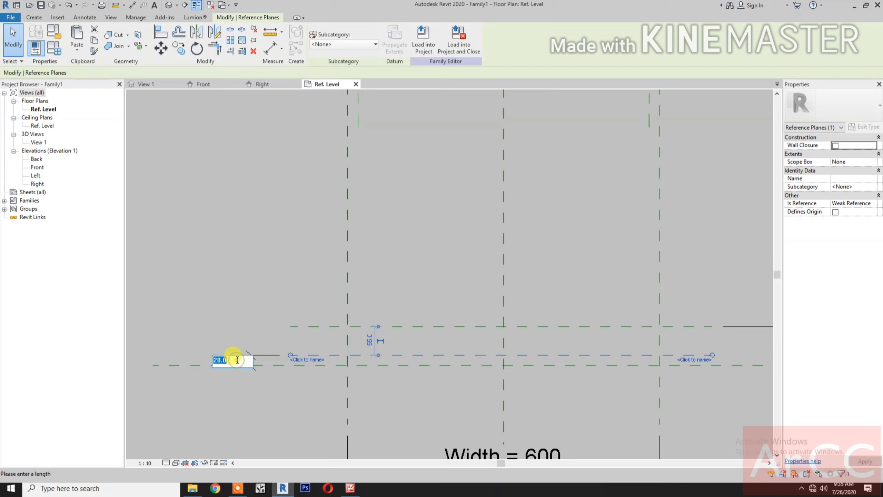
text(25)
key(Return)
click(252, 404)
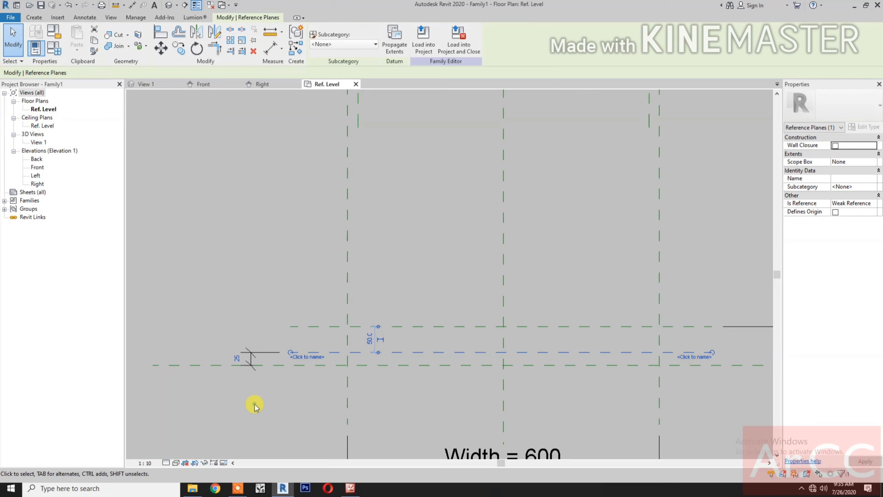
click(253, 355)
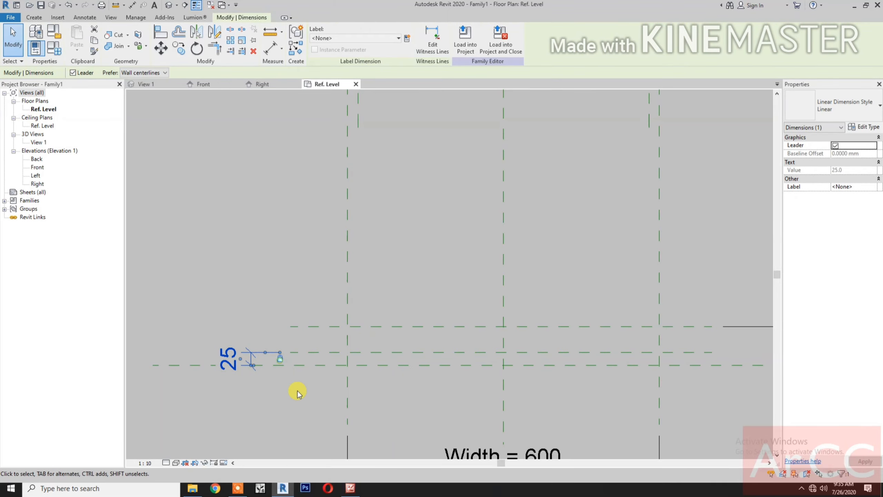
scroll(304, 423, down, 1)
scroll(304, 423, down, 2)
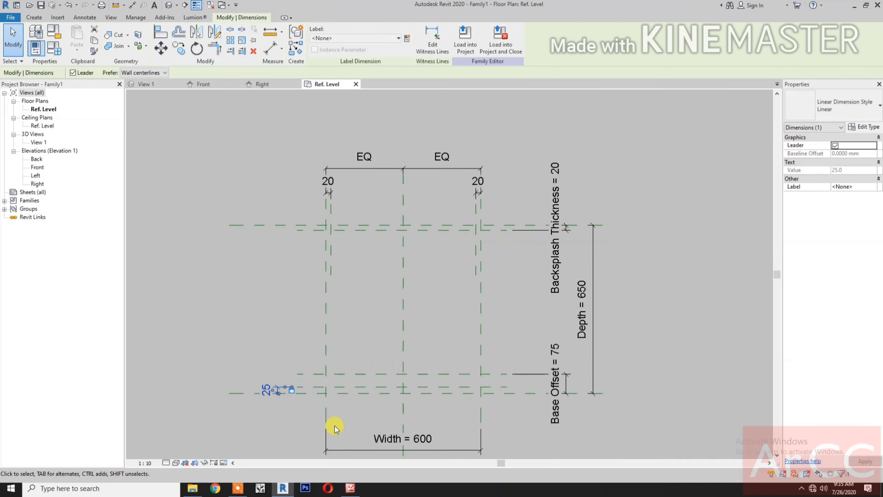
scroll(332, 421, down, 1)
key(Escape)
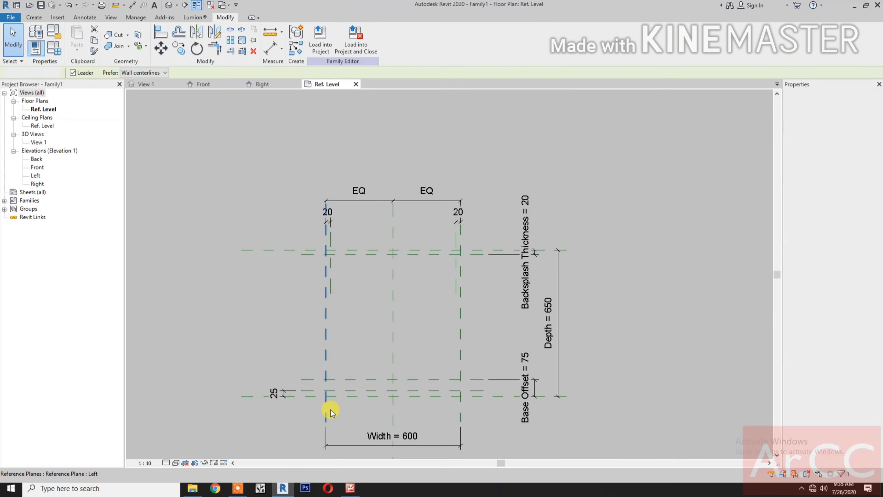
Step: Name the reference plane 25 mm inside the front plane "Module Front Face"
scroll(330, 413, up, 1)
click(364, 385)
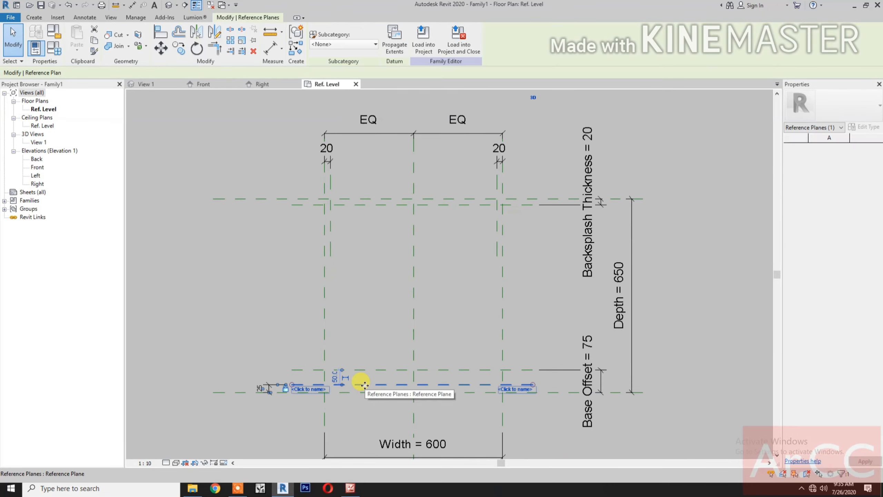
click(848, 179)
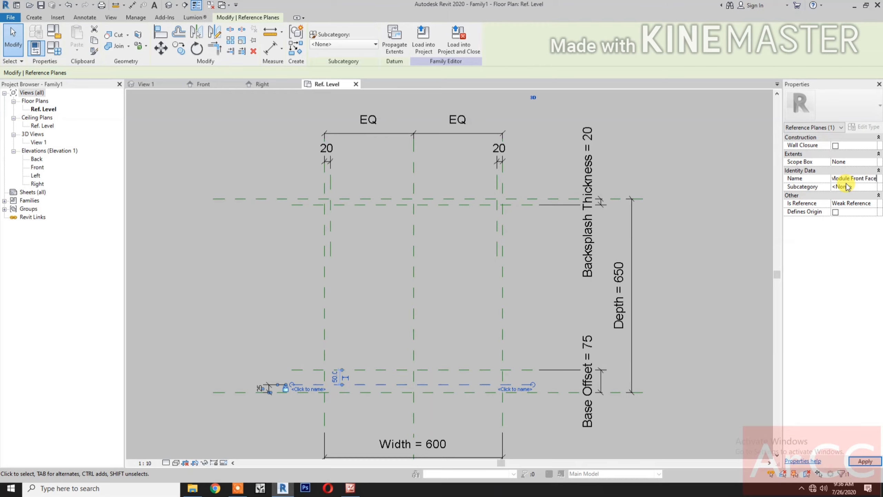
click(467, 326)
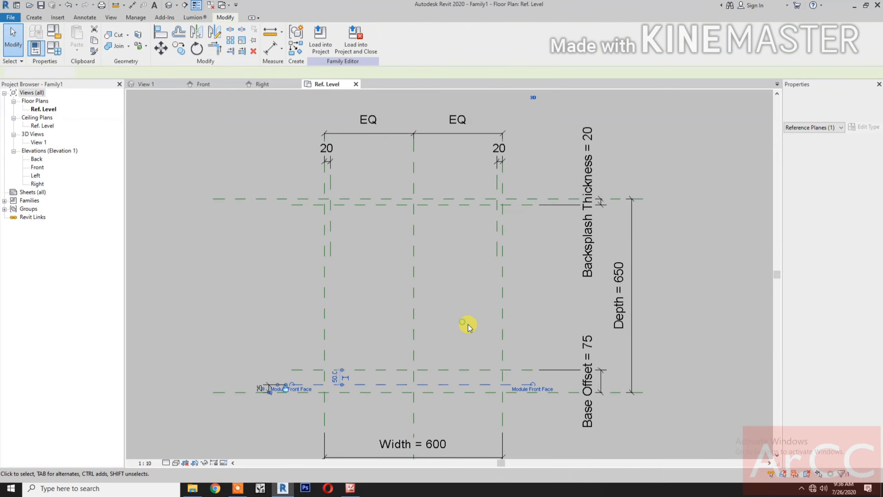
Step: Draw a short horizontal reference plane between the back and backsplash planes, crossing the two left vertical planes
middle_drag(432, 331, 438, 334)
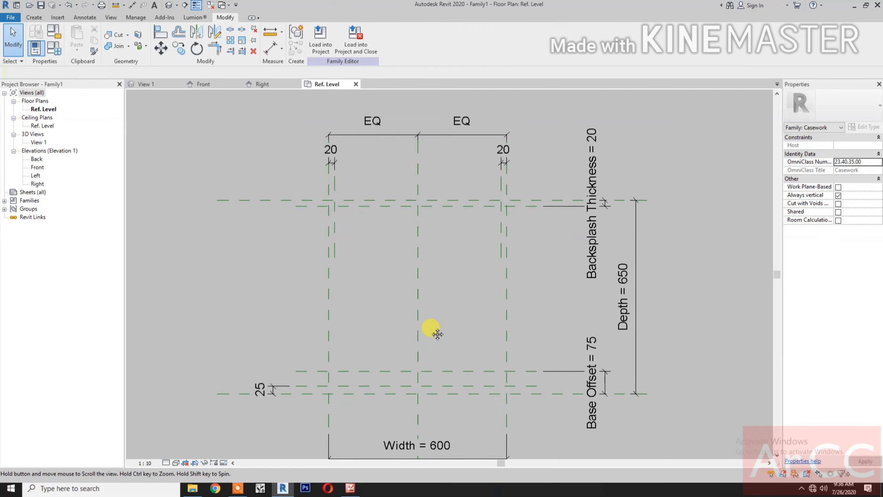
click(34, 18)
click(522, 39)
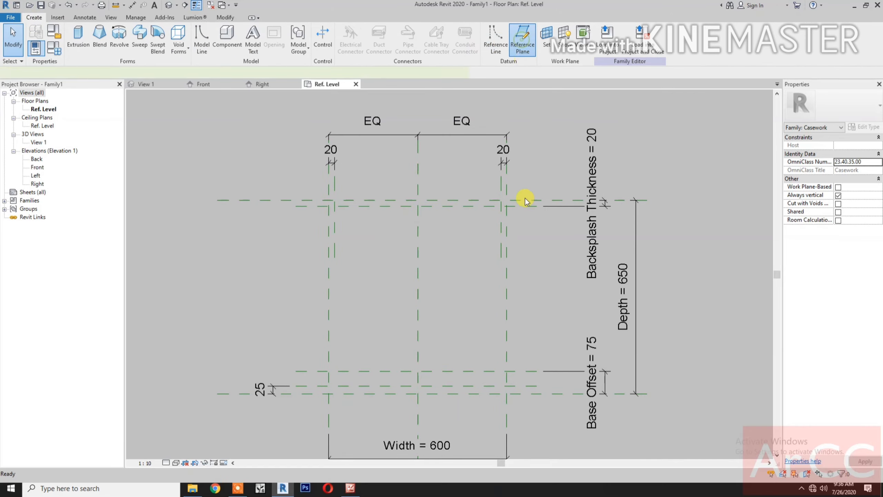
middle_drag(391, 265, 386, 288)
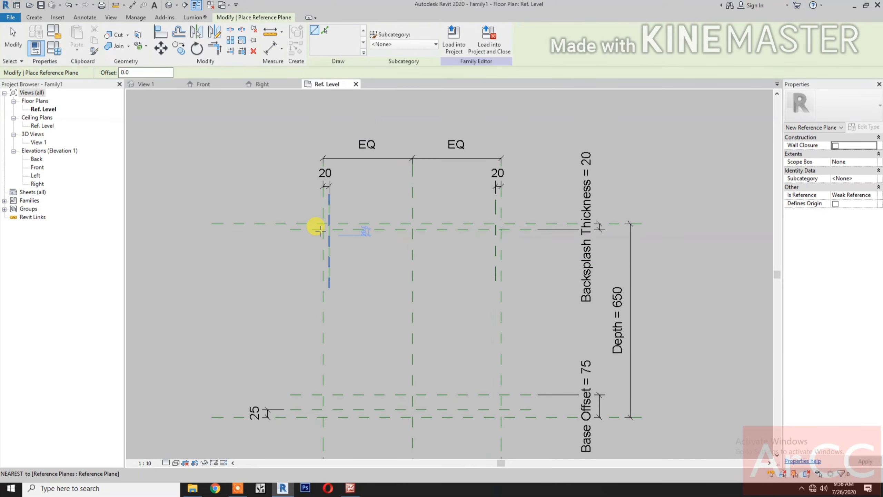
scroll(320, 230, up, 5)
click(298, 209)
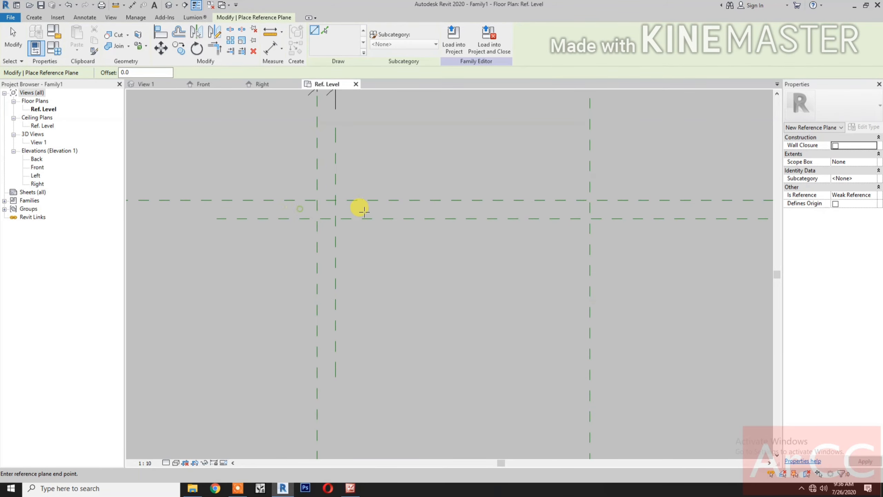
click(400, 209)
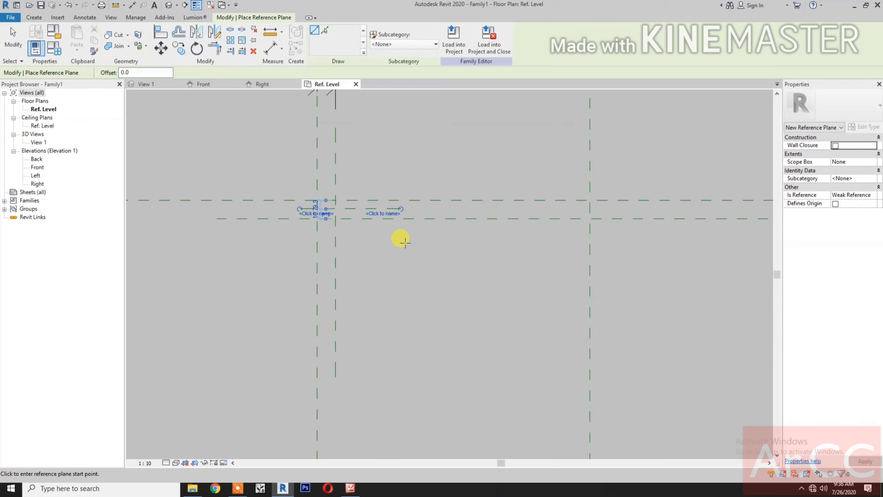
key(Escape)
key(Escape)
Step: Dimension the distance between the back reference plane and the short plane just in front of it, placing it beyond the left side
key(d)
key(i)
scroll(406, 243, down, 1)
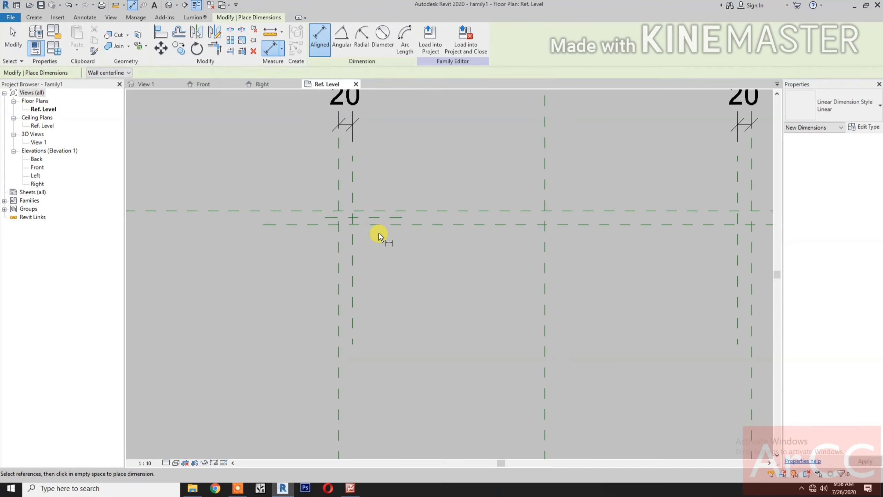
click(386, 211)
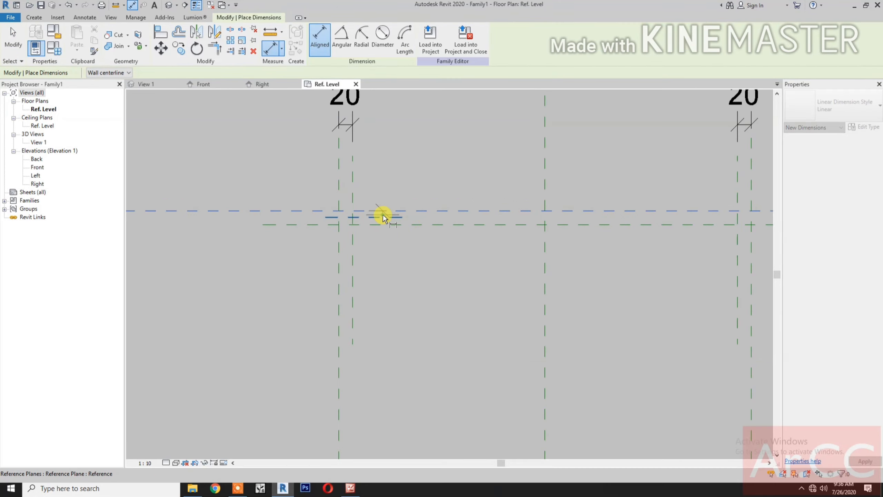
click(384, 217)
scroll(301, 265, down, 2)
click(301, 271)
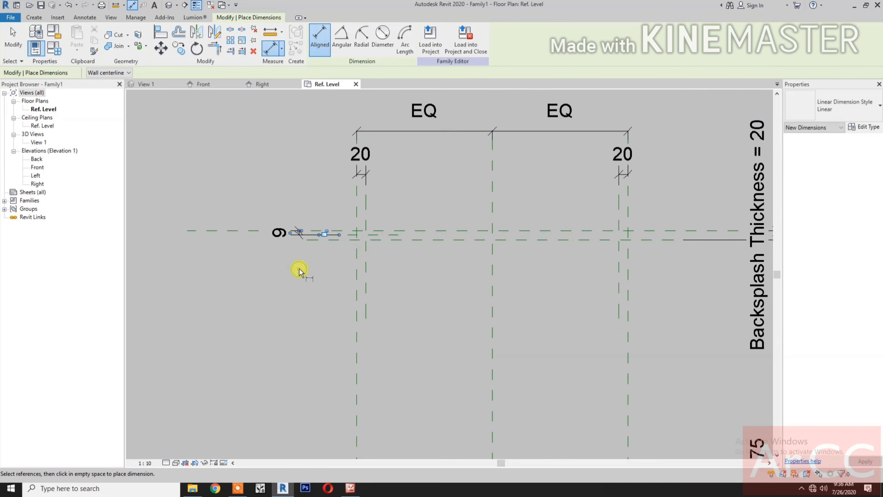
key(Escape)
key(Escape)
Step: Set the short reference plane's offset from the back plane to 10 mm
click(392, 239)
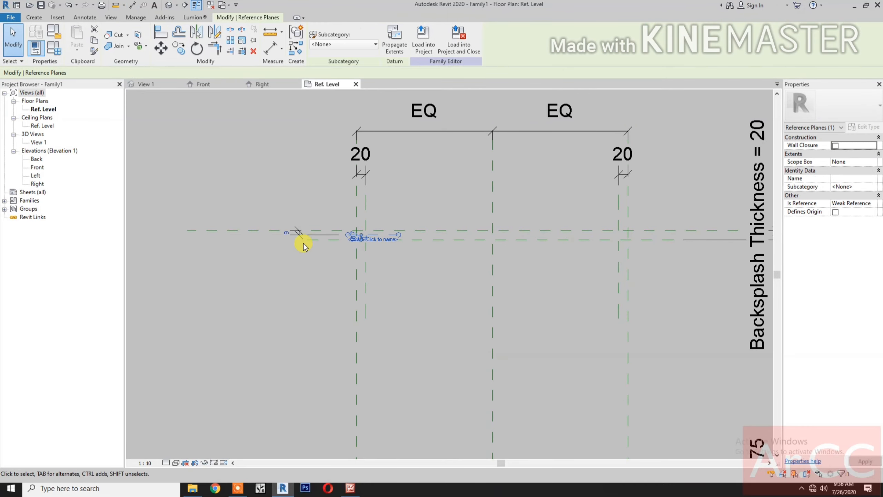
click(280, 233)
text(10)
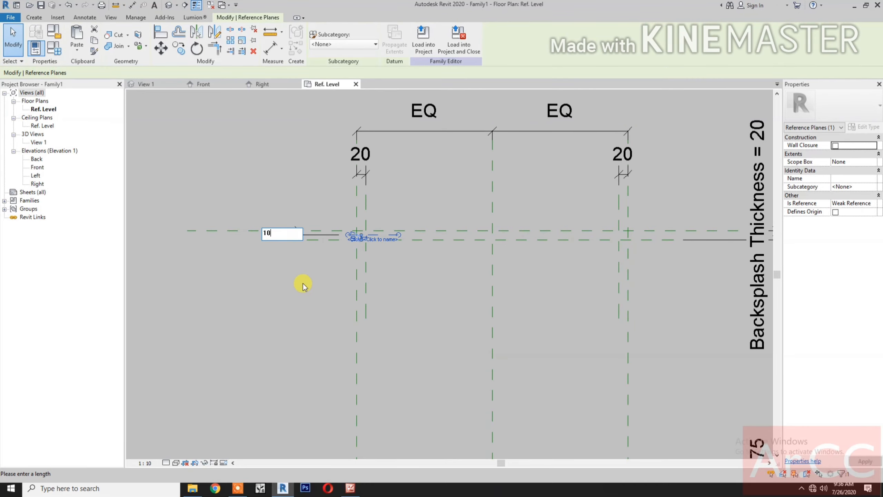
click(301, 283)
click(301, 283)
click(285, 242)
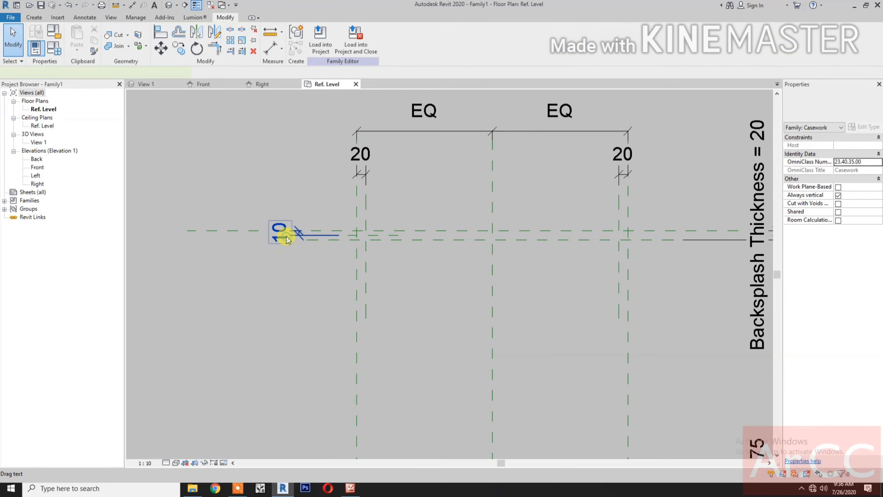
scroll(346, 301, down, 1)
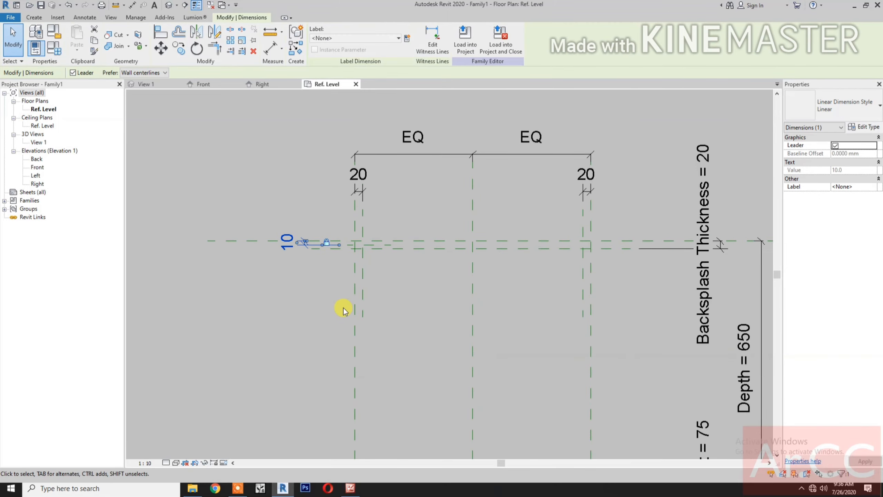
scroll(426, 312, down, 6)
scroll(410, 349, up, 3)
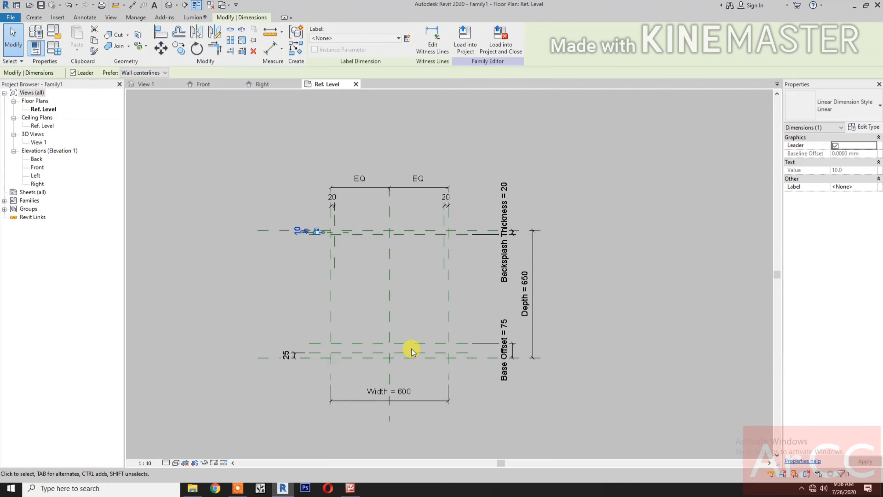
scroll(424, 350, down, 2)
scroll(414, 325, up, 1)
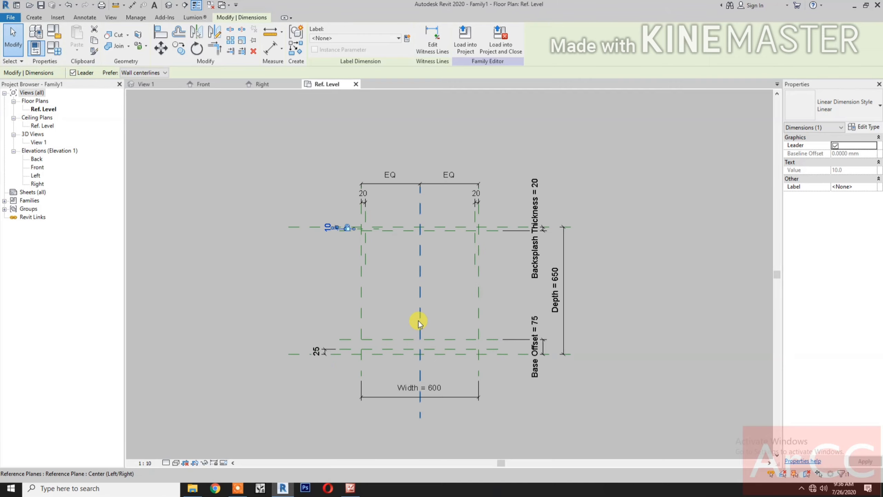
key(Escape)
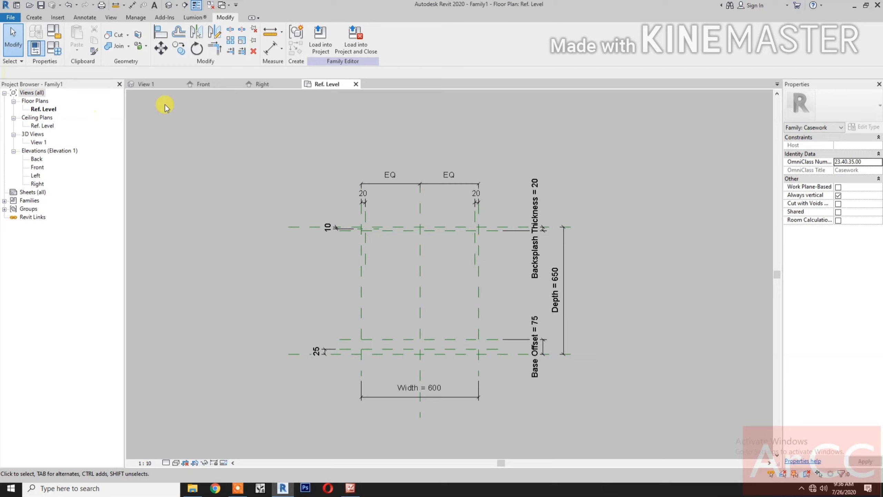
Step: In the Front elevation, delete the Height dimension and the horizontal reference plane it measures to
click(232, 86)
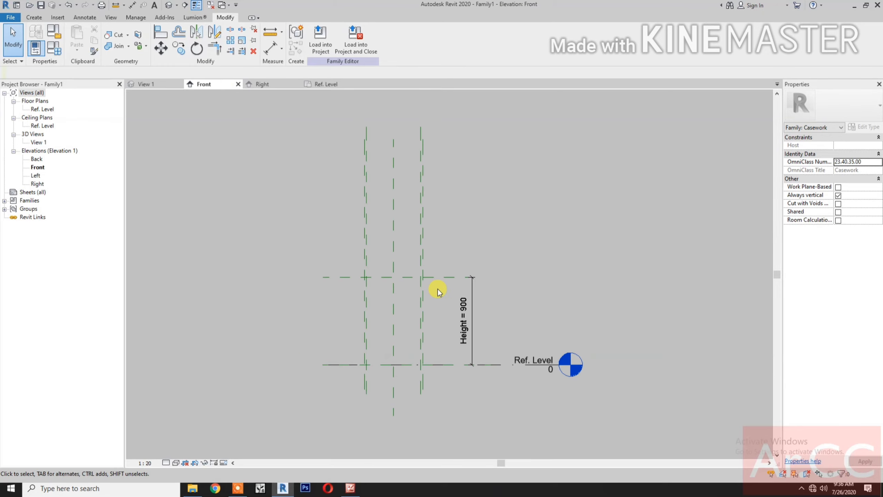
middle_drag(472, 351, 529, 325)
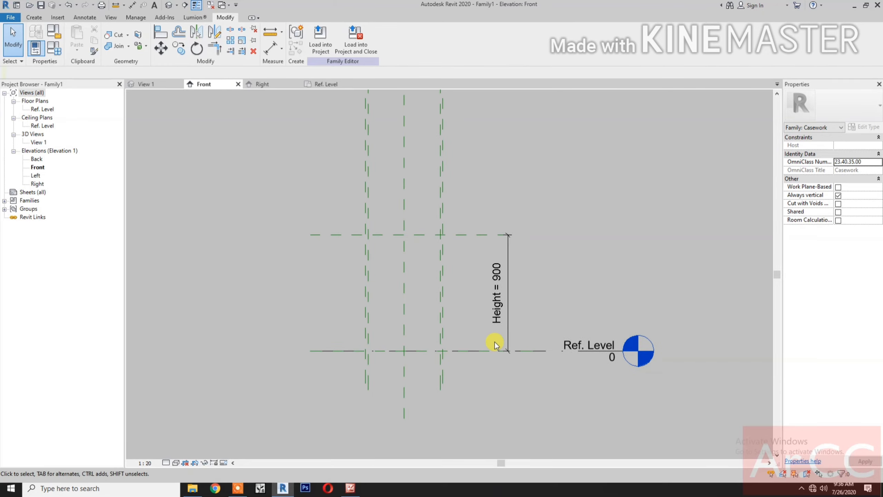
click(507, 294)
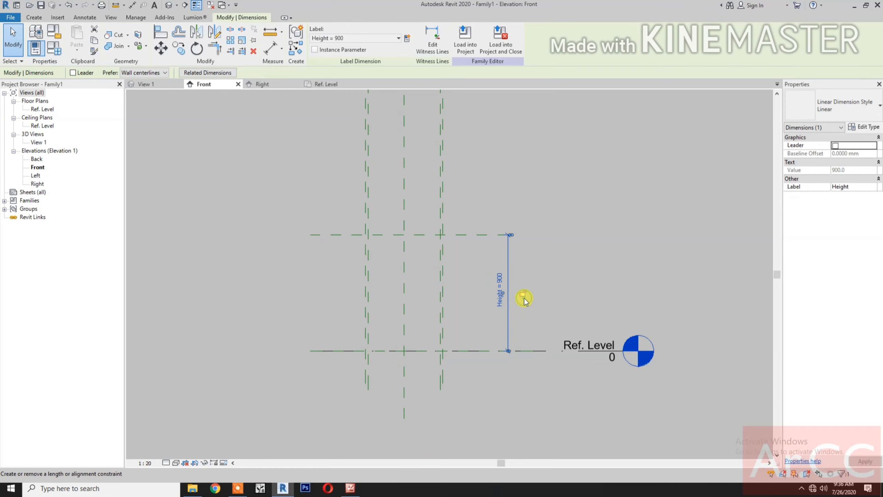
key(Delete)
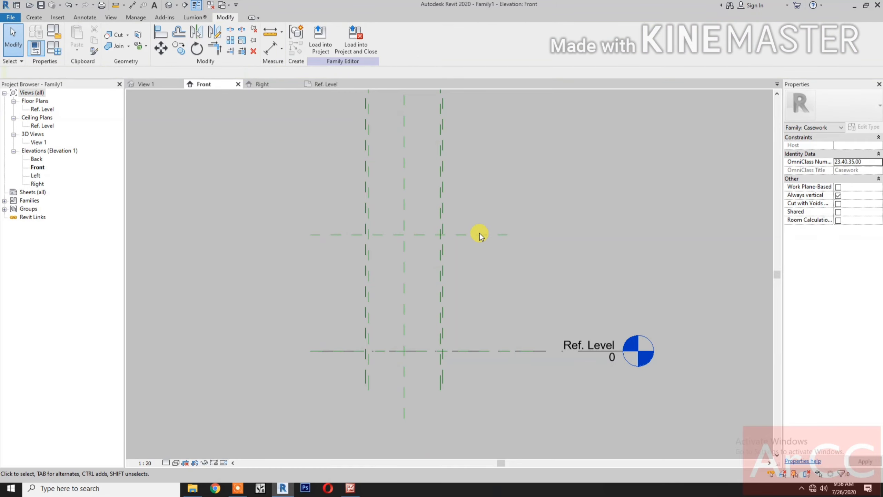
click(478, 238)
key(Delete)
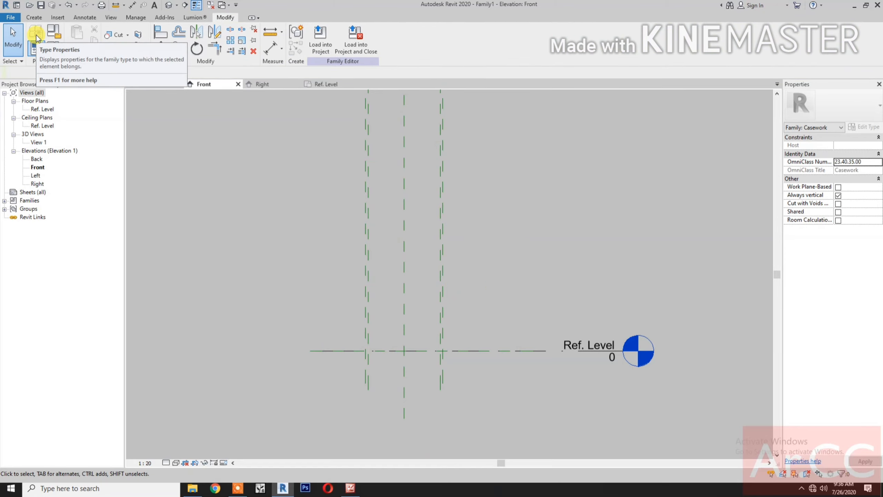
Step: Draw a horizontal reference plane about 145 mm above Ref. Level, crossing all the vertical planes
click(36, 20)
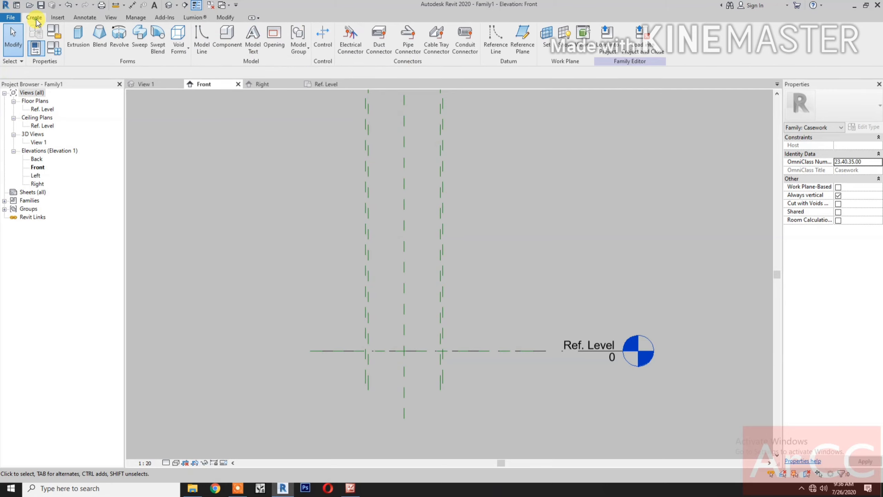
click(520, 49)
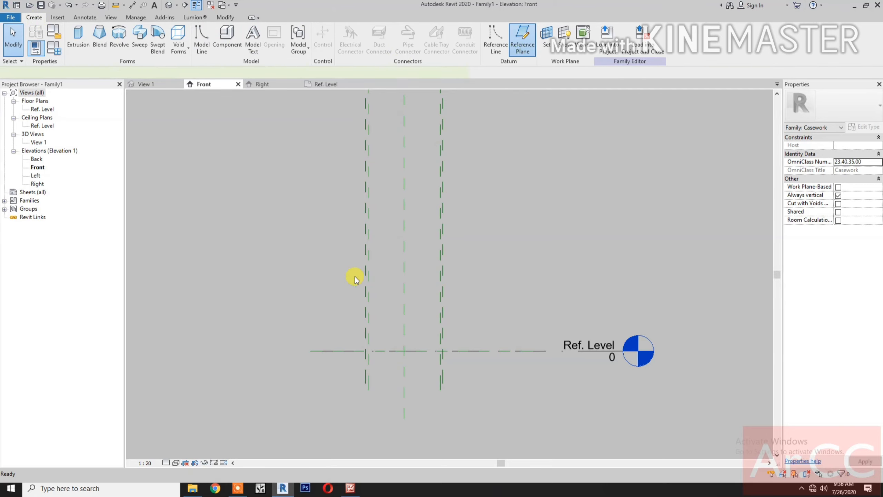
click(347, 333)
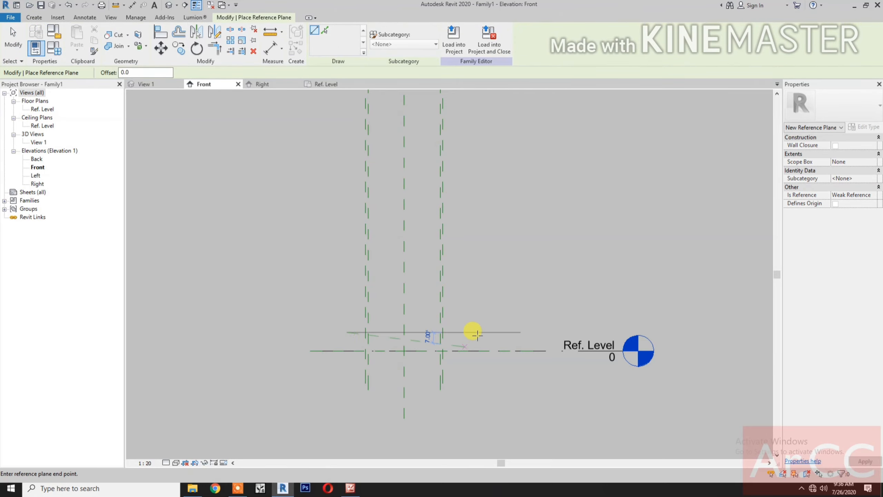
click(477, 333)
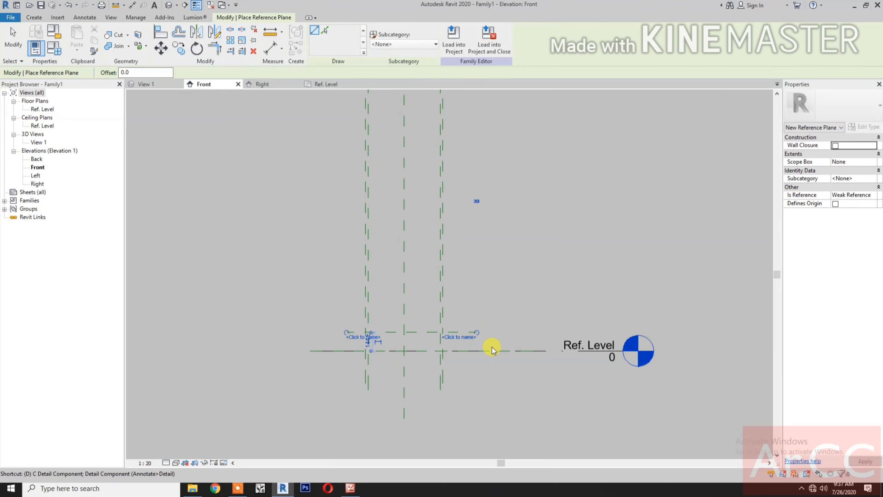
Step: Add an aligned dimension between Ref. Level and the horizontal plane above it, placed beyond the right side planes
key(d)
key(i)
click(476, 333)
click(482, 350)
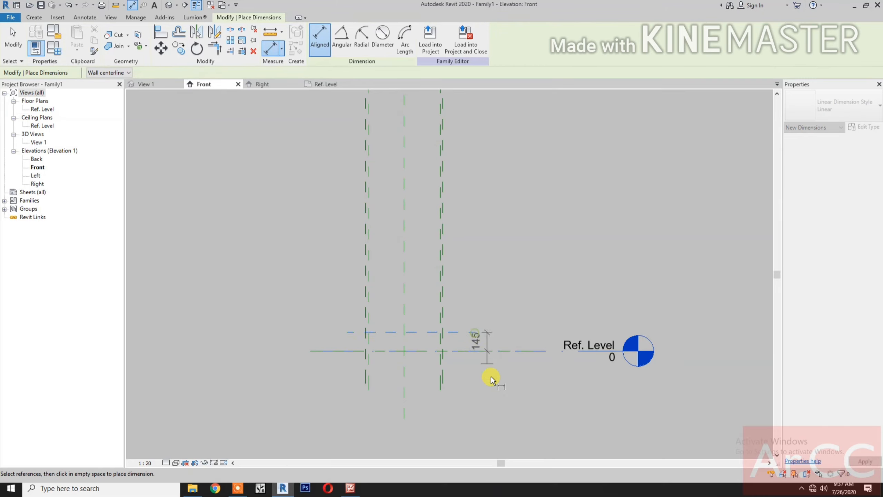
click(501, 379)
key(Escape)
key(Escape)
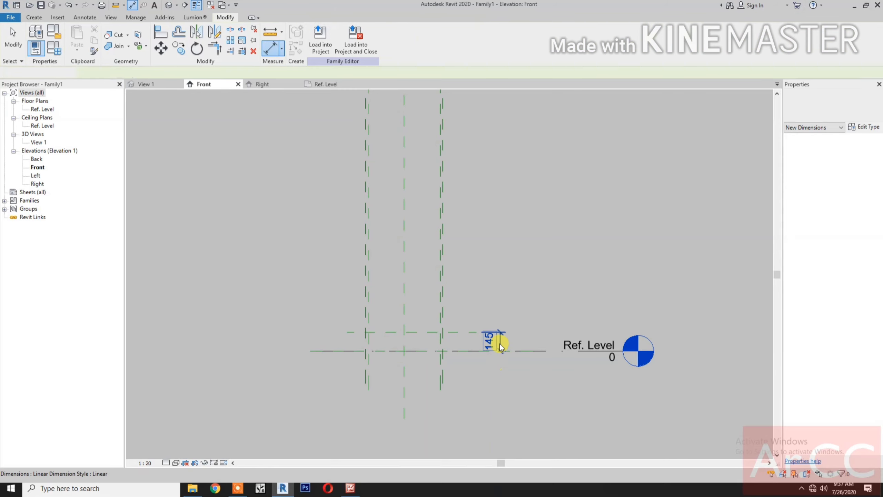
Step: Label the dimension above Ref. Level with a new type parameter named "Base Height"
click(490, 339)
click(407, 39)
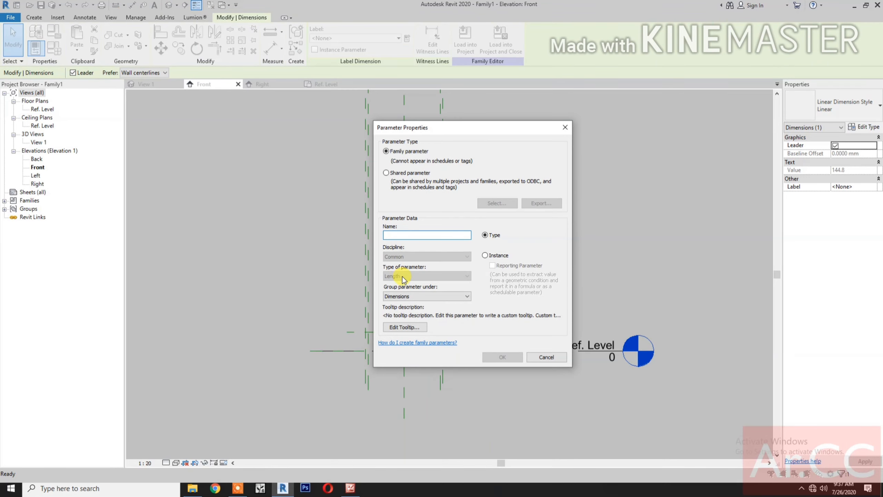
text(Base Height)
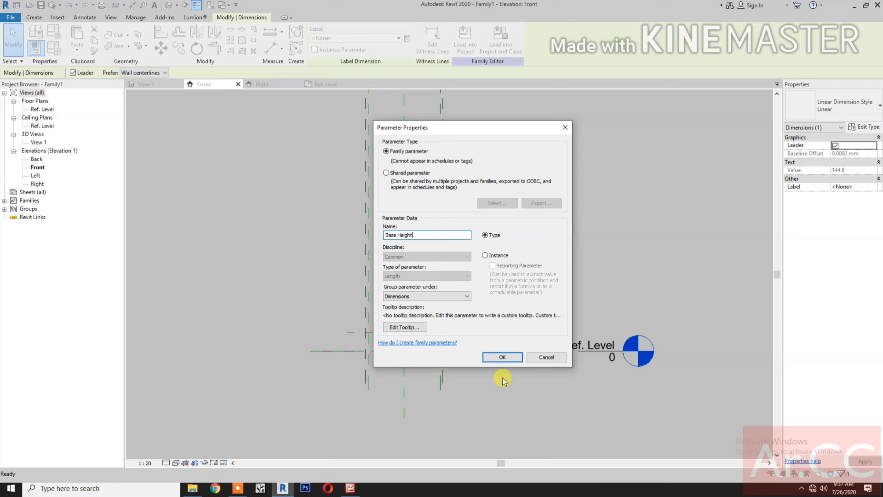
click(502, 357)
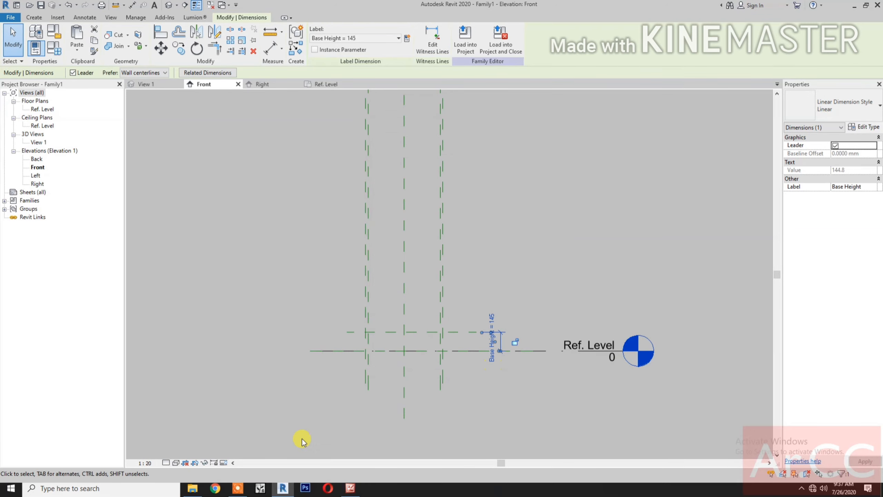
Step: Set the Front elevation's view scale to 1 : 10
click(145, 463)
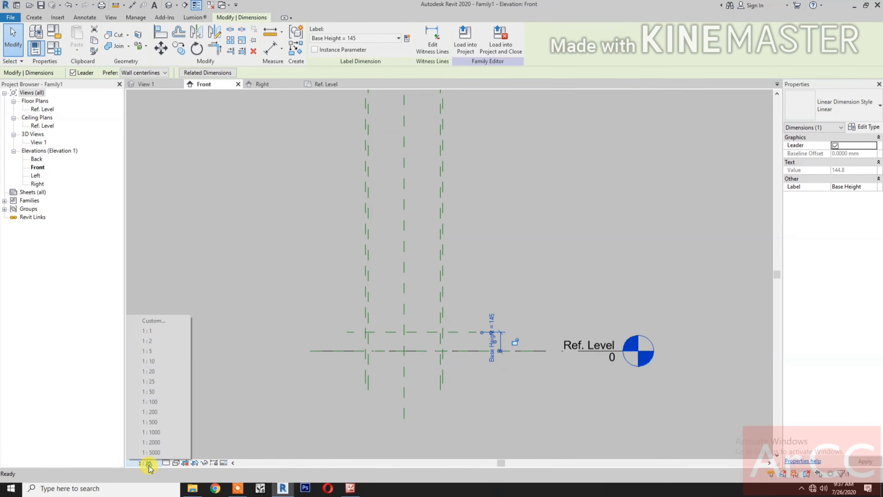
click(153, 361)
click(227, 387)
middle_drag(381, 392, 365, 424)
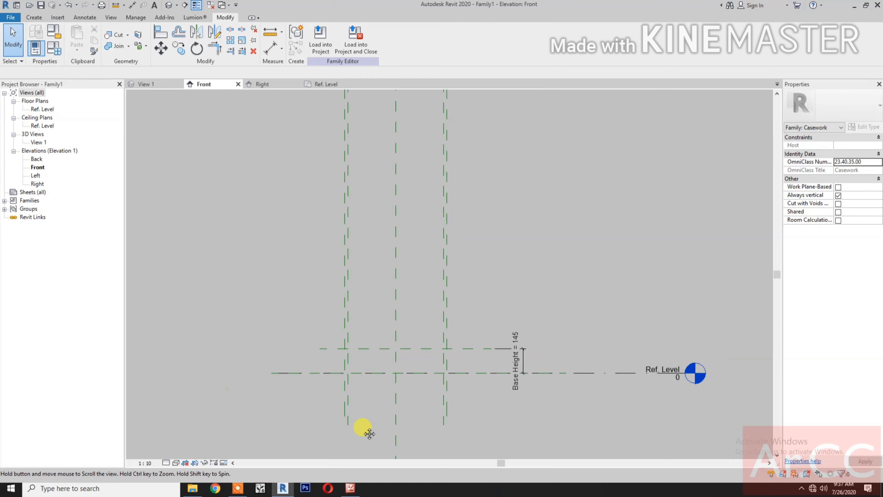
Step: Draw a second horizontal reference plane about 660 mm above the base height plane, crossing all the vertical planes
click(35, 17)
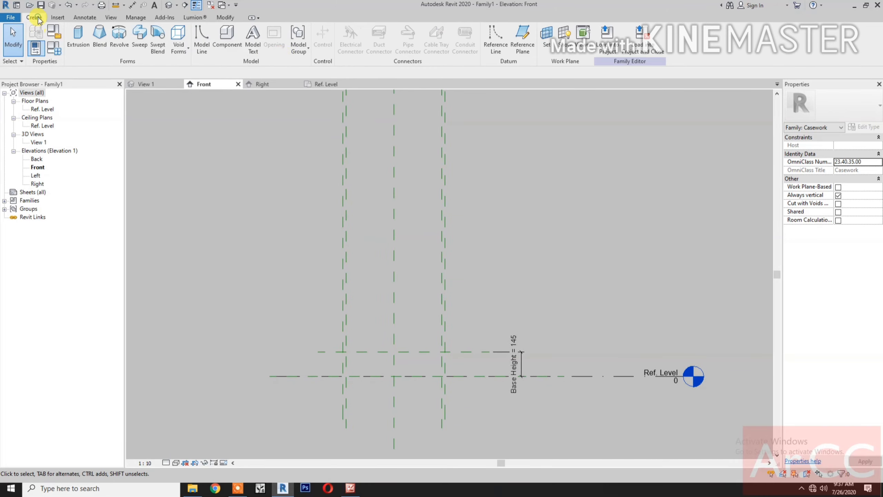
click(520, 41)
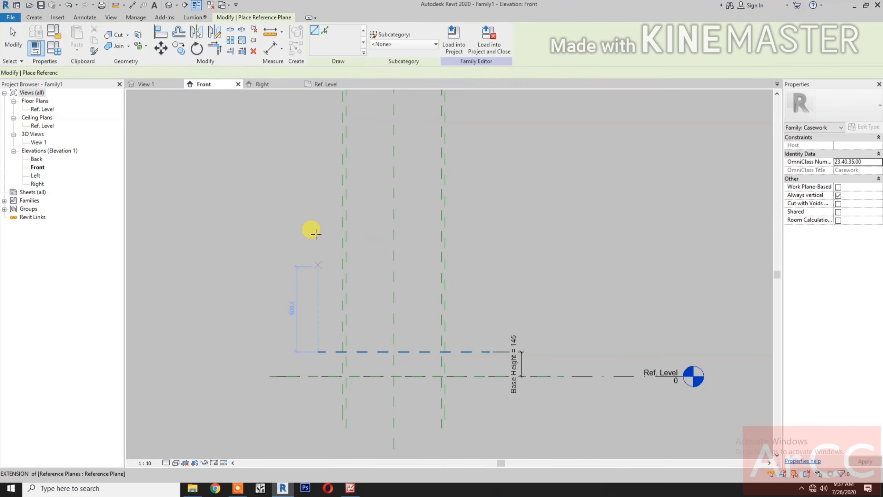
click(316, 239)
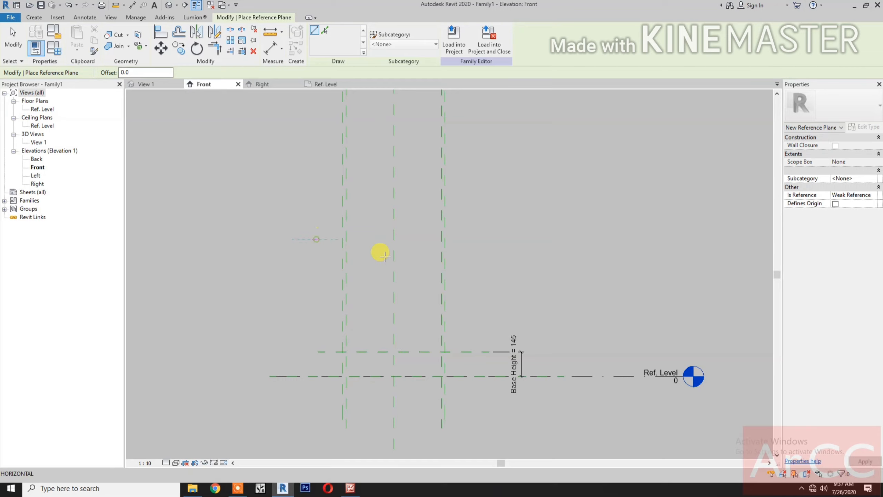
click(504, 239)
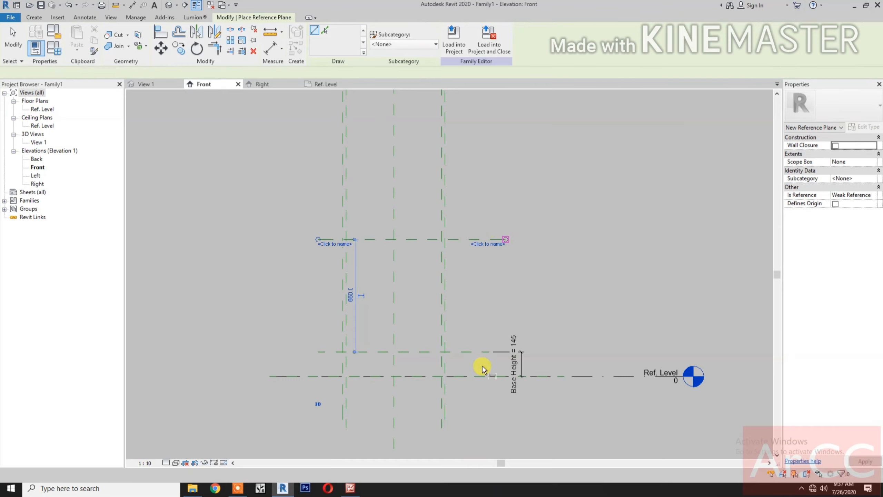
Step: Dimension the distance between the base height plane and the upper horizontal plane, placing it outside the Base Height dimension
key(d)
key(i)
click(485, 351)
click(485, 240)
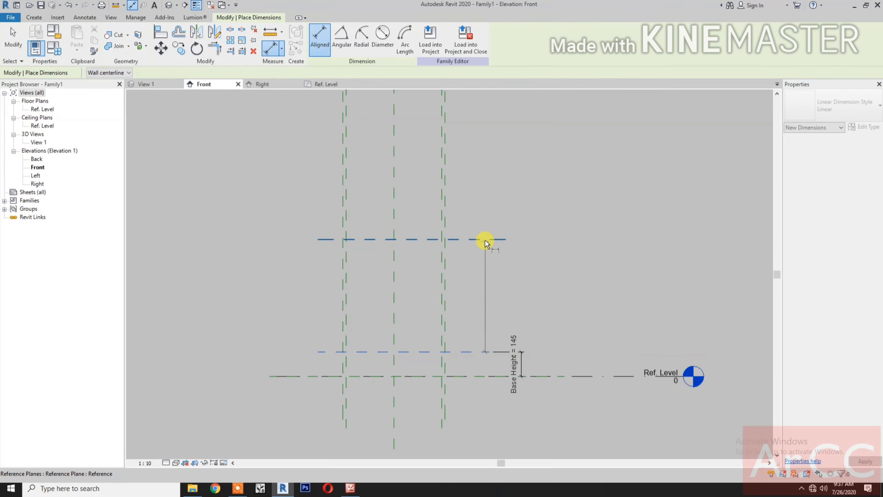
click(533, 285)
key(Escape)
key(Escape)
Step: Label the dimension between the two horizontal reference planes with a new type parameter named "Module Height"
click(532, 283)
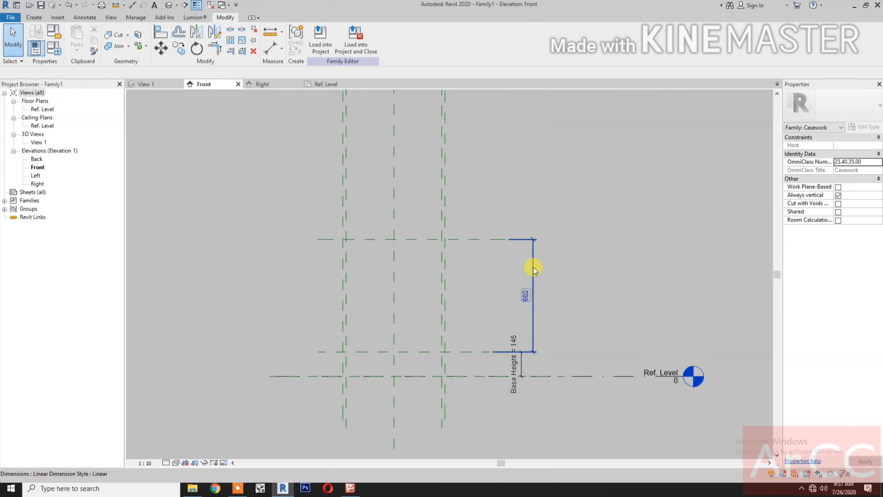
click(407, 39)
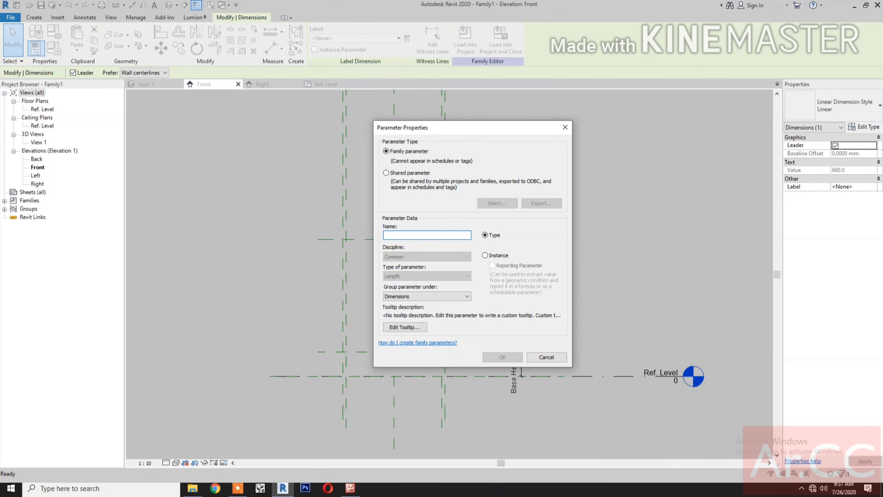
text(Module Height)
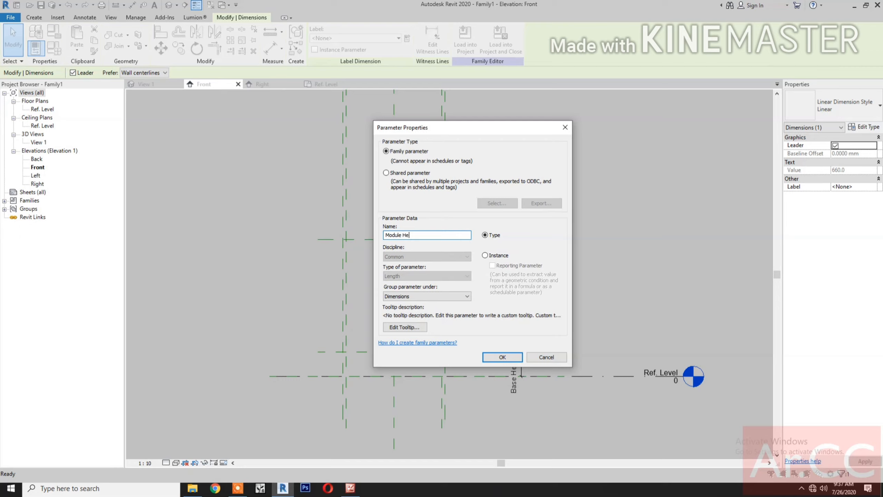
click(500, 359)
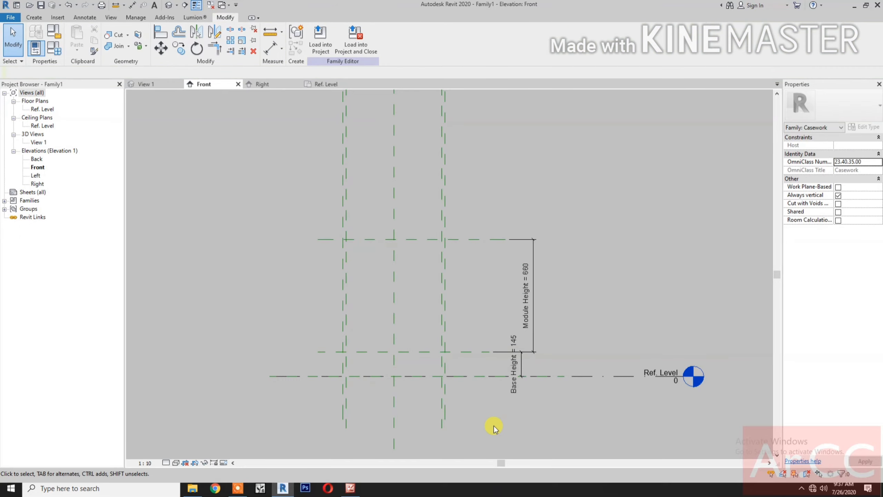
Step: Draw a horizontal reference plane about 60 mm above the module height plane, crossing all the vertical planes
click(34, 17)
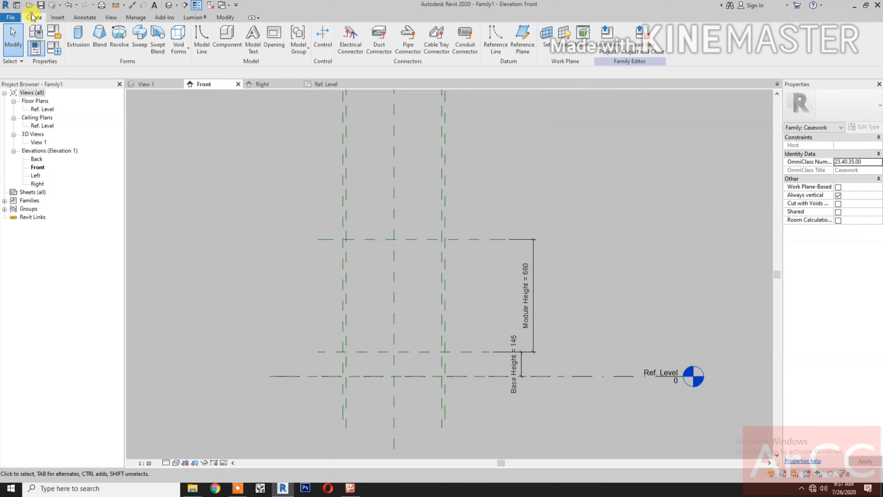
click(519, 41)
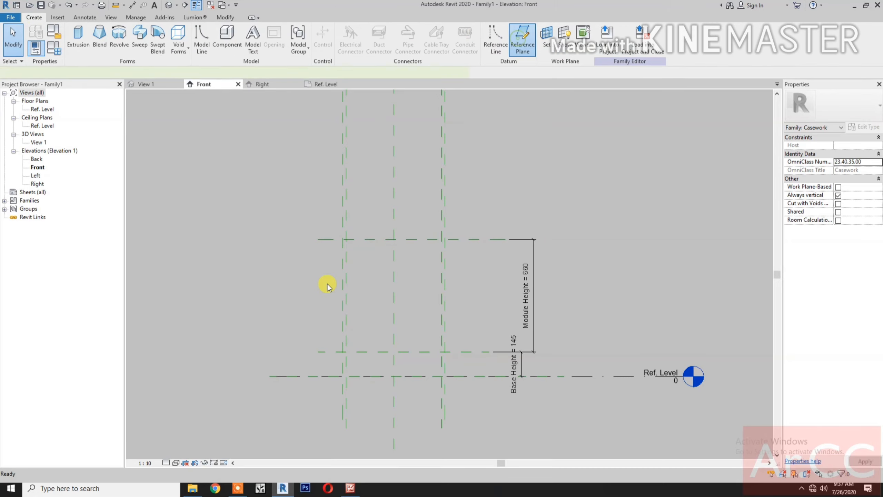
click(317, 229)
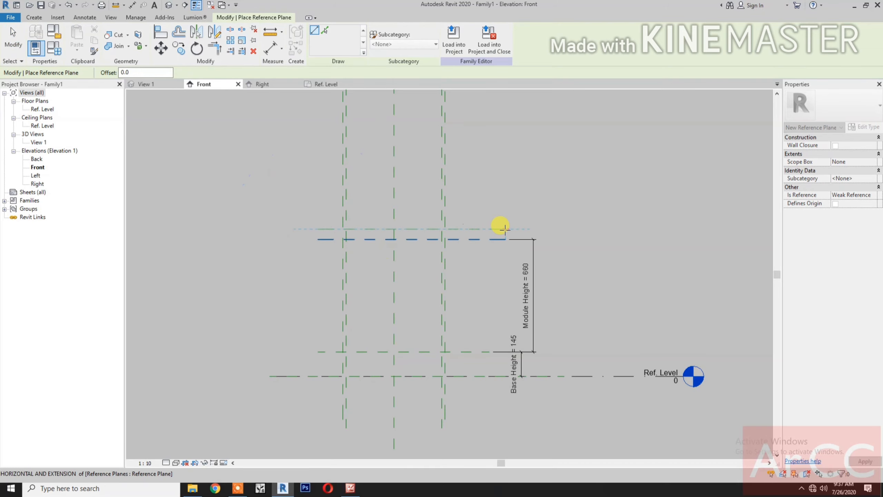
click(504, 229)
Step: Dimension the distance between the module height plane and the horizontal plane just above it
key(d)
key(i)
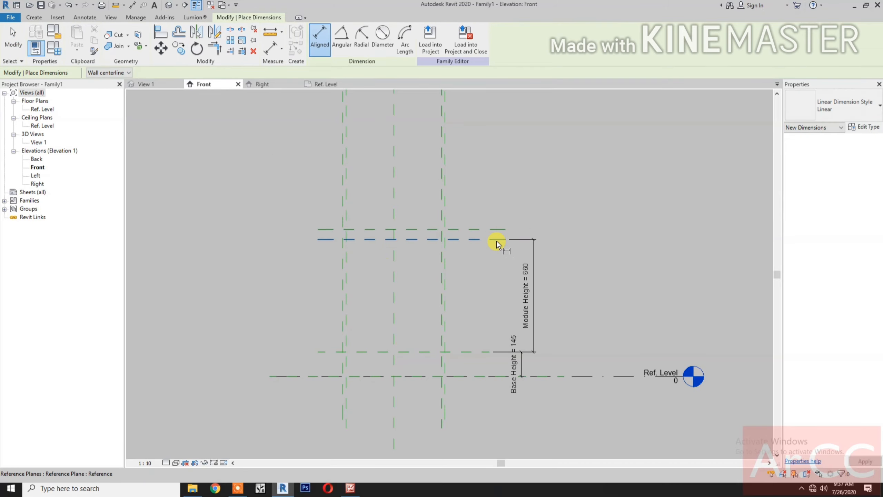
click(497, 239)
click(493, 229)
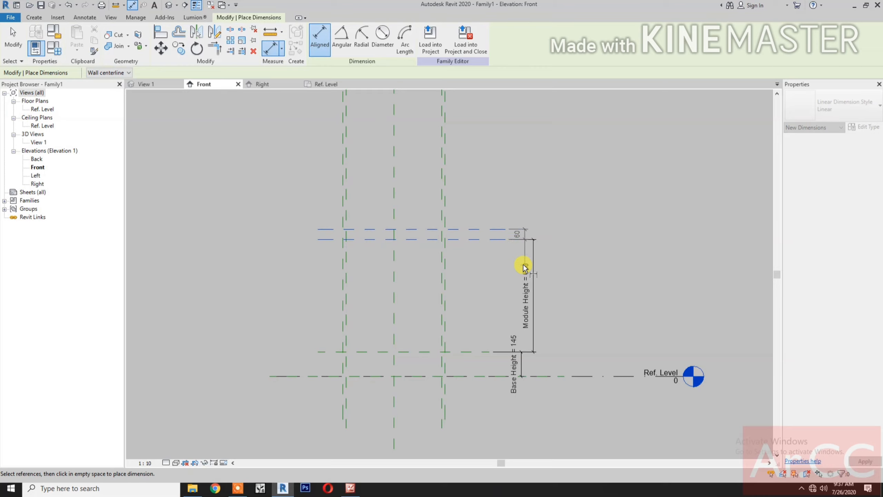
click(523, 264)
key(Escape)
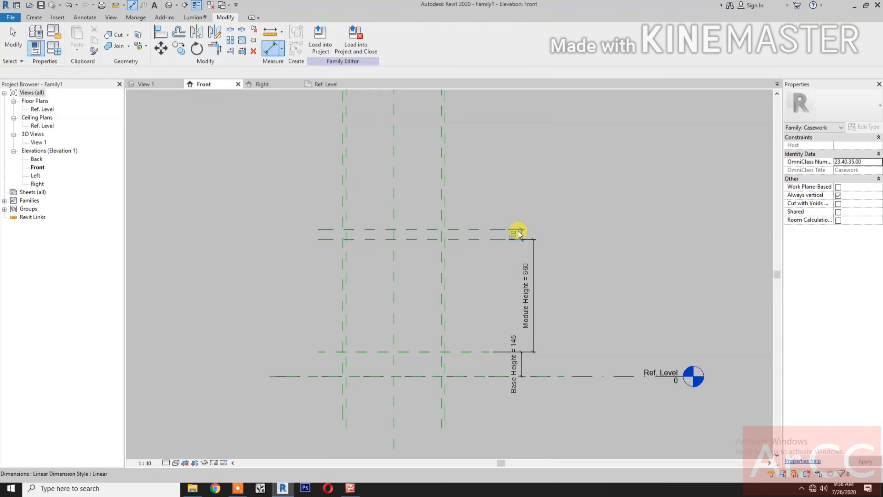
Step: Label the dimension above Module Height with a new type parameter named "Counter Top Thickness"
click(519, 233)
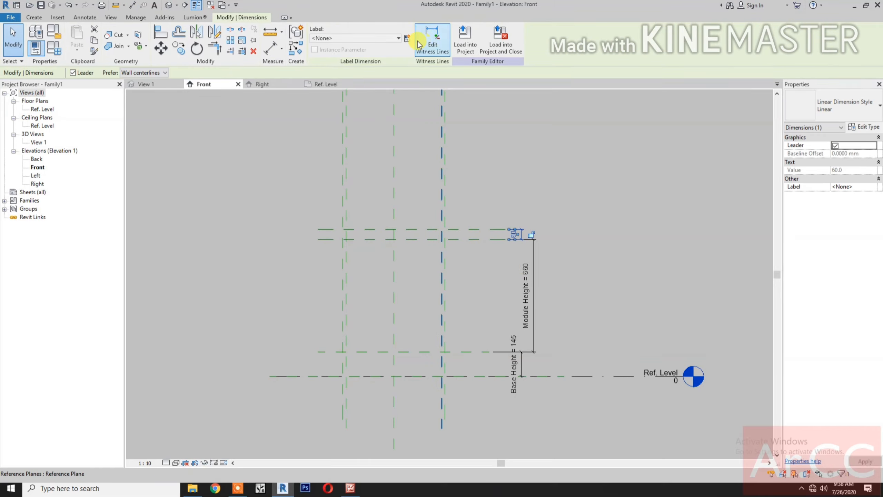
click(407, 38)
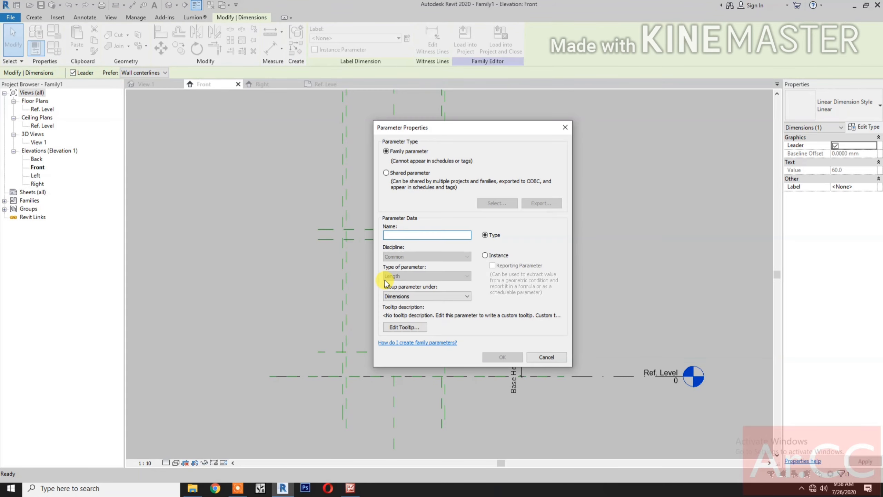
text(Counter Top Thickness)
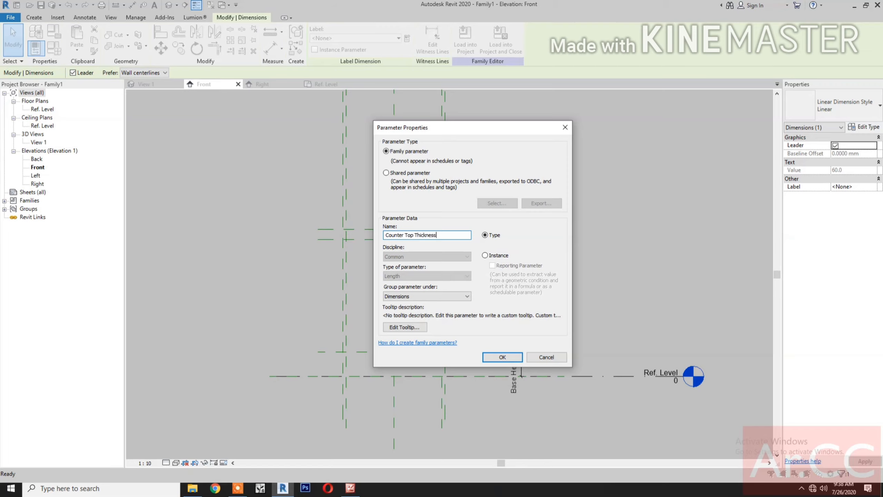
click(502, 358)
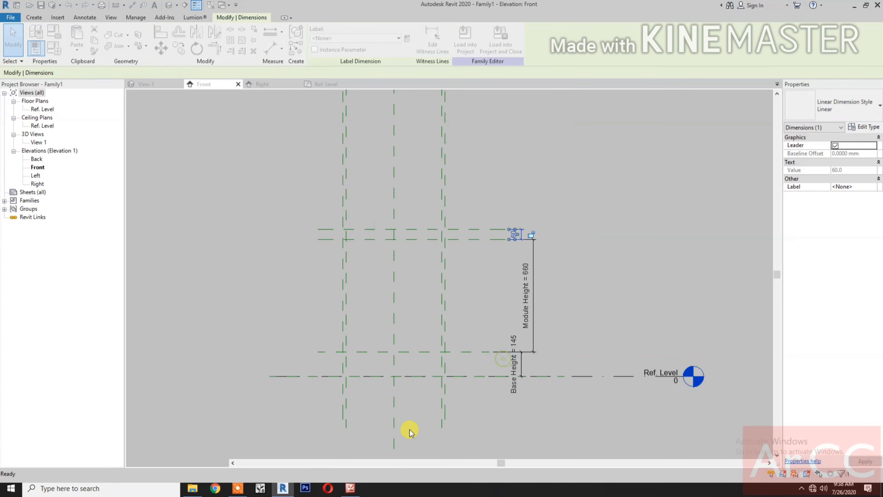
click(462, 434)
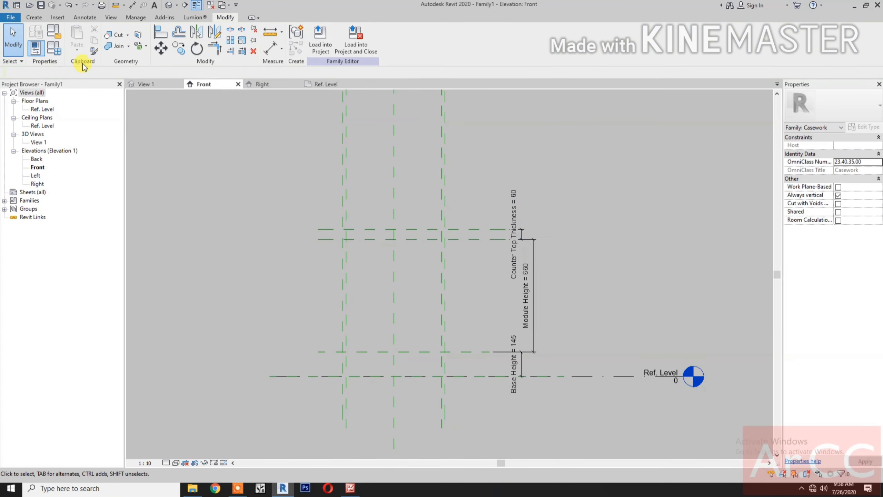
Step: Draw another horizontal reference plane about 100 mm above the counter top plane, matching the extent of the planes below
click(34, 17)
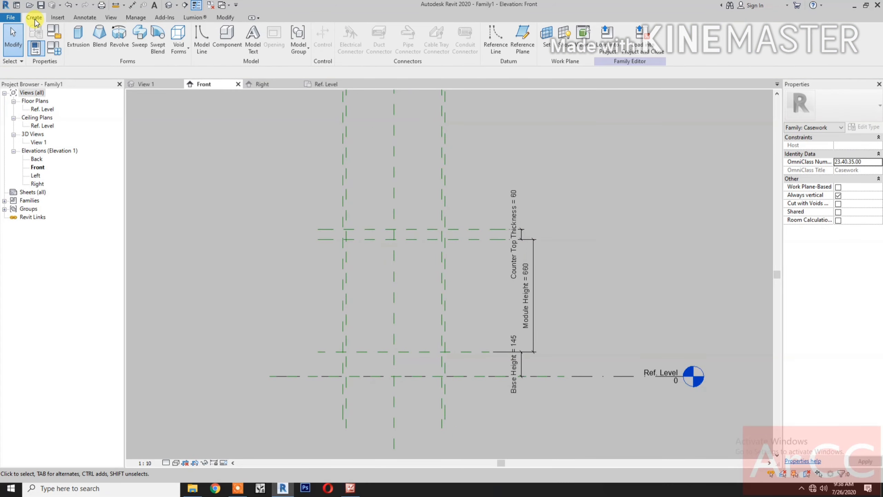
click(528, 48)
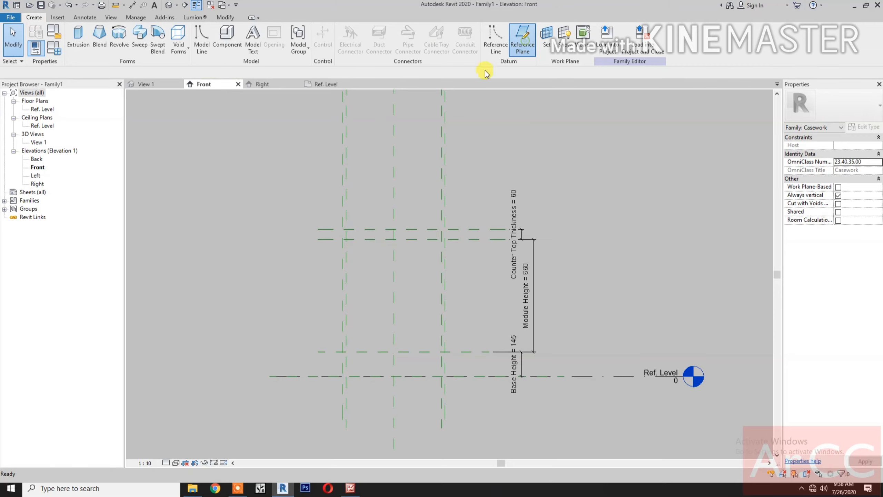
click(319, 212)
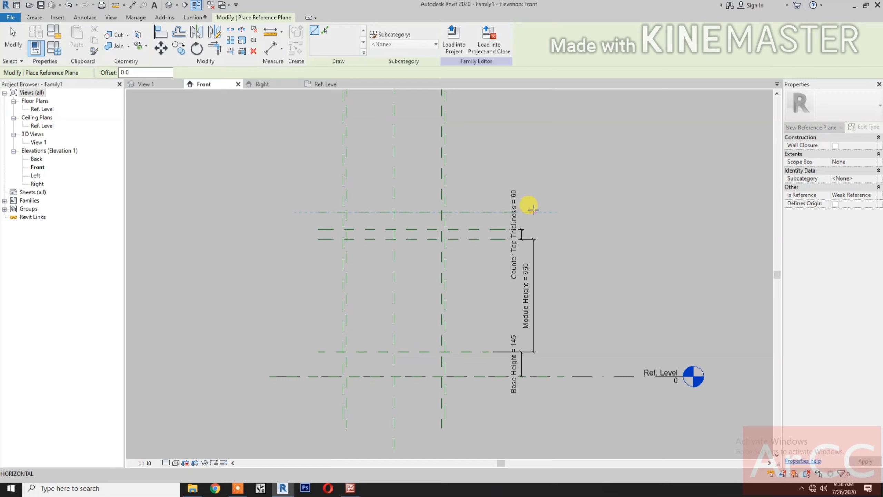
click(504, 210)
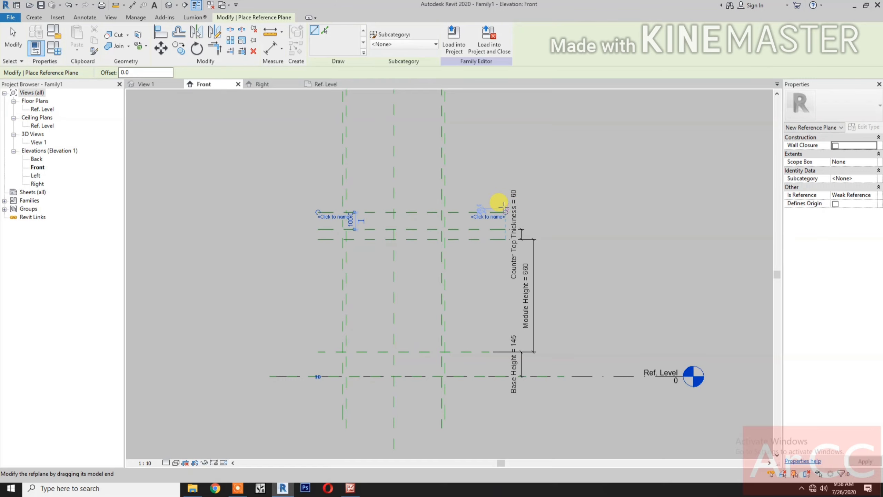
Step: Dimension the distance between the counter top plane and the uppermost horizontal plane, in line with the Module Height dimension
key(d)
key(i)
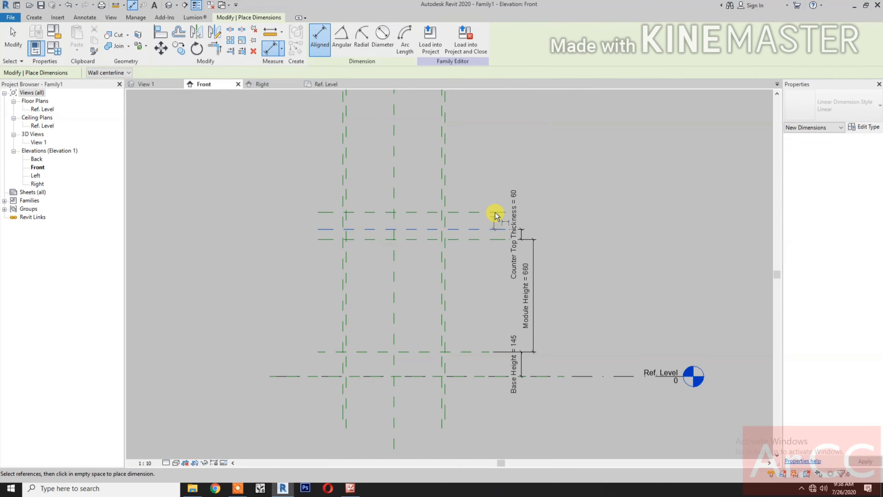
click(495, 213)
click(535, 210)
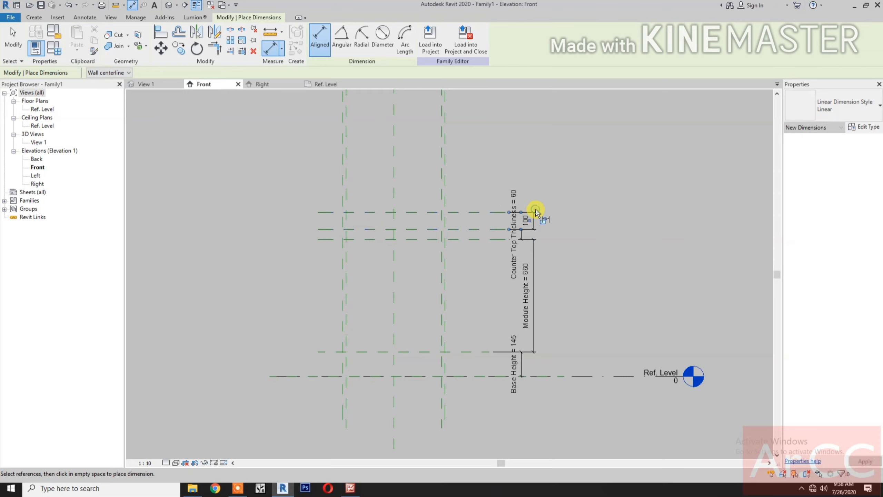
key(Escape)
Step: Label the dimension between the two uppermost horizontal planes with a new type parameter named "Backsplash Height"
click(535, 219)
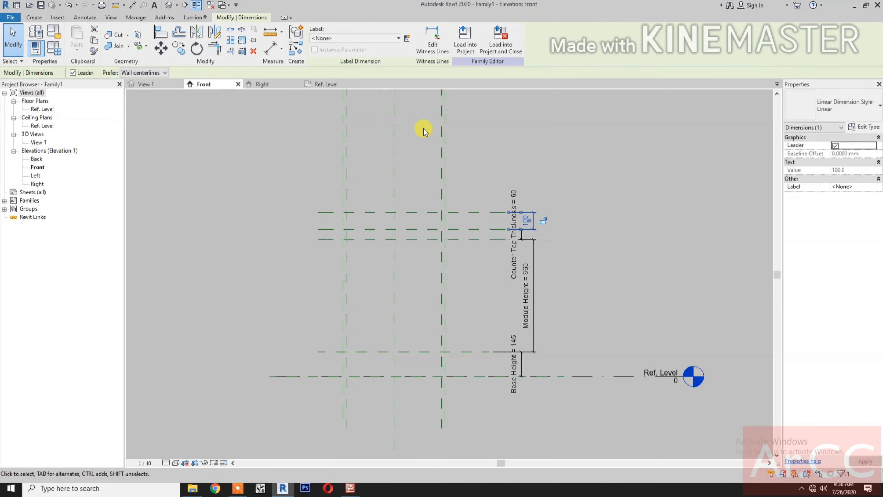
click(408, 39)
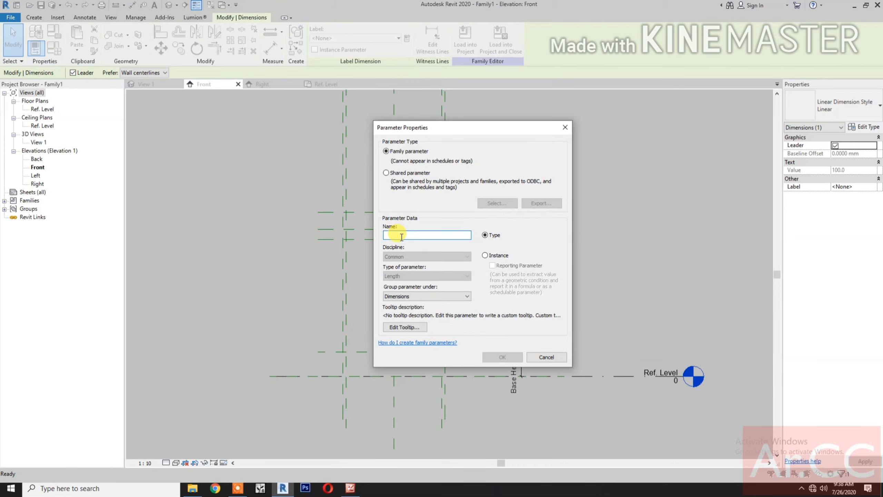
text(Backsplash Height)
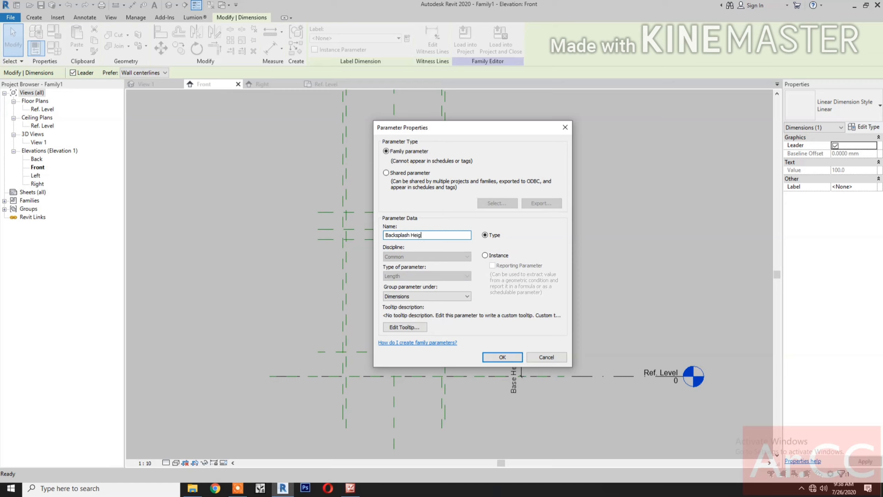
click(503, 357)
key(Escape)
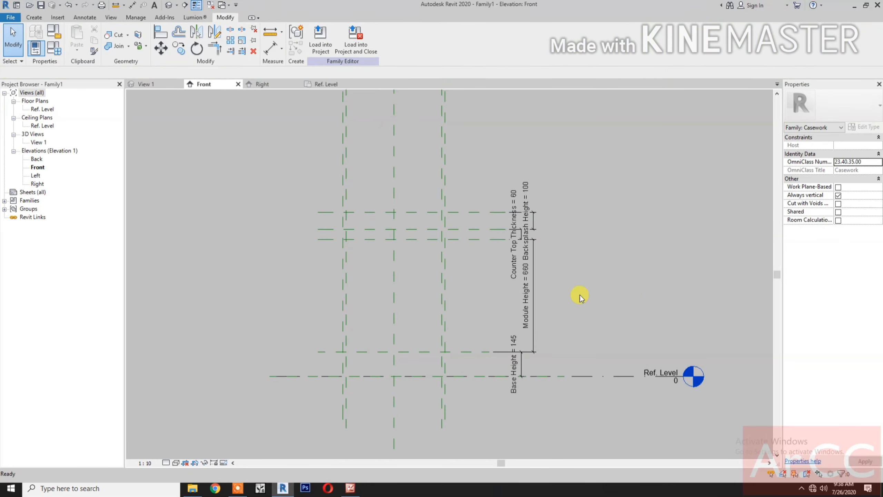
Step: Dimension the overall distance from Ref. Level to the counter top plane, placing it outside the Module Height dimension
key(d)
key(i)
click(594, 376)
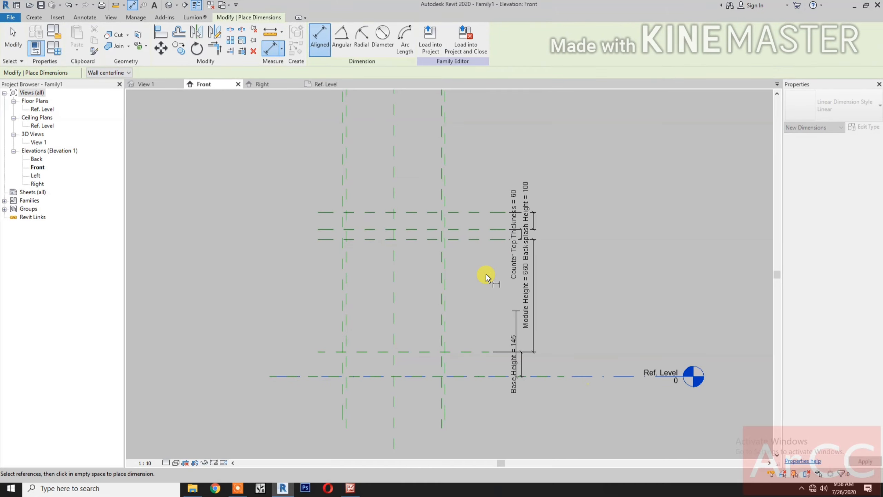
click(474, 230)
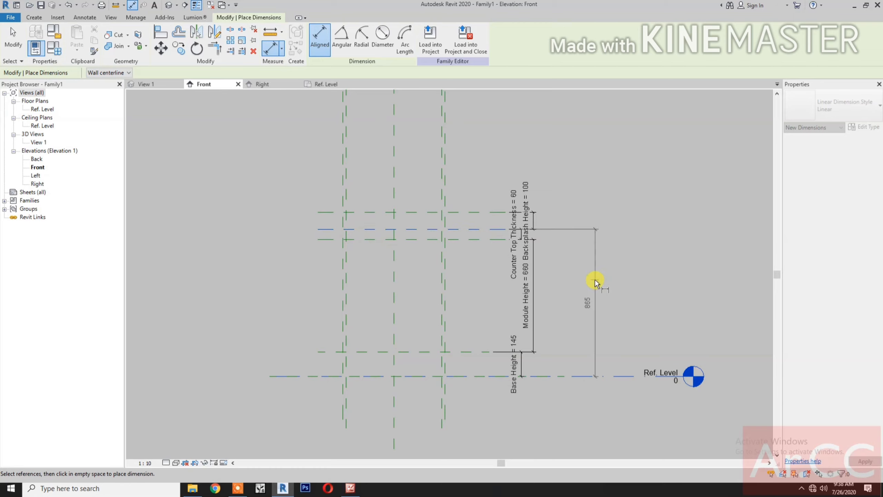
click(555, 275)
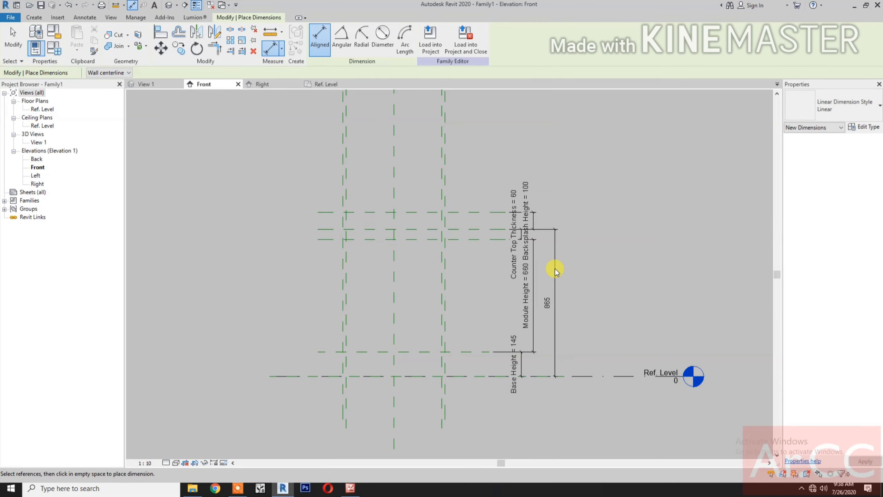
key(Escape)
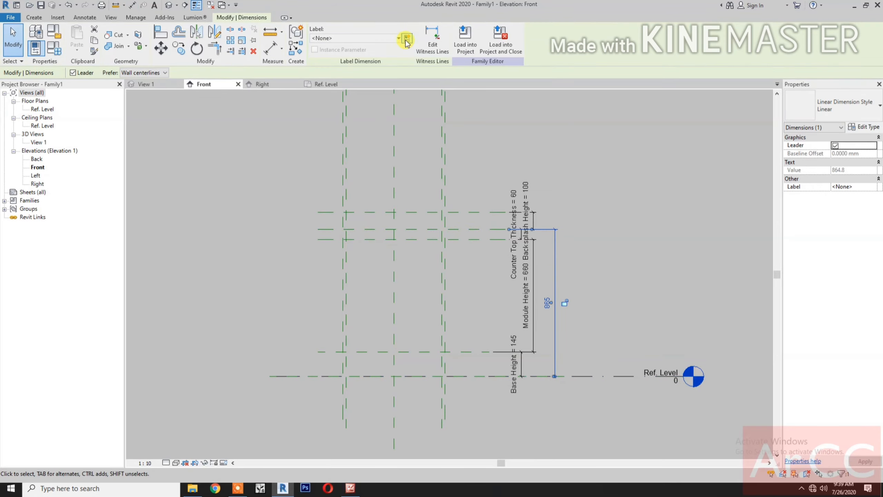
Step: Label the overall dimension with a new instance reporting parameter named "Counter Top Height"
click(406, 39)
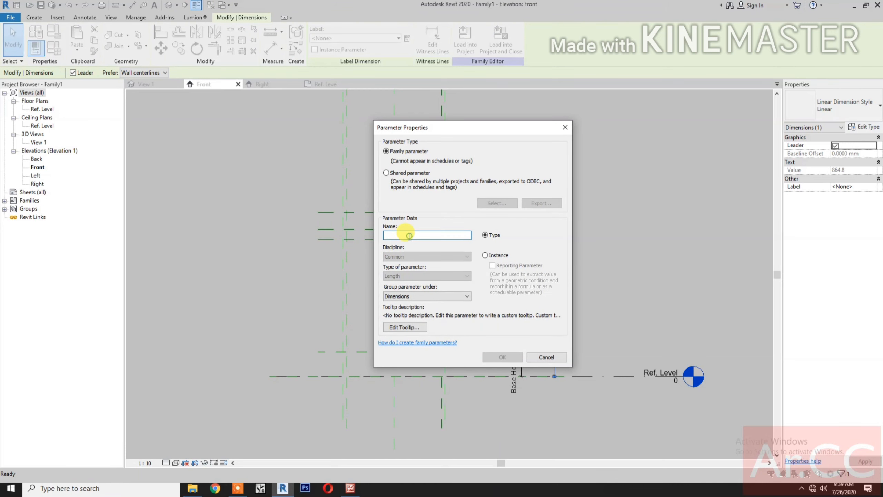
text(Counter Top Height)
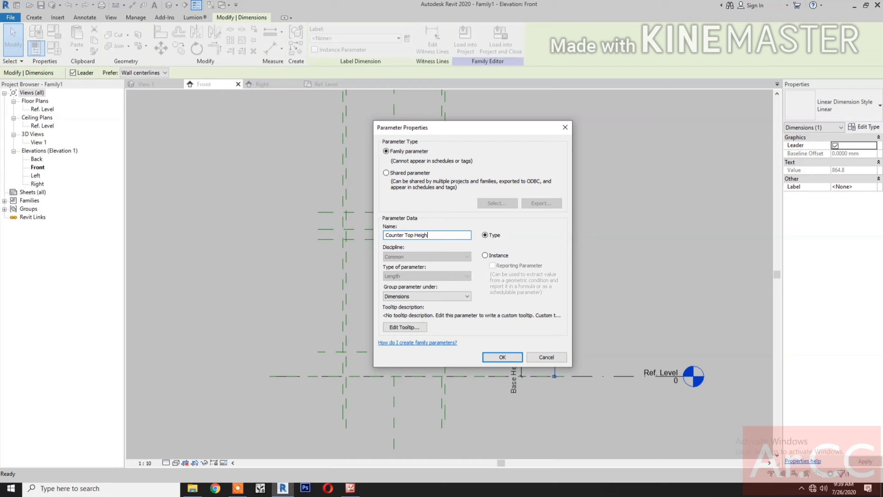
click(486, 256)
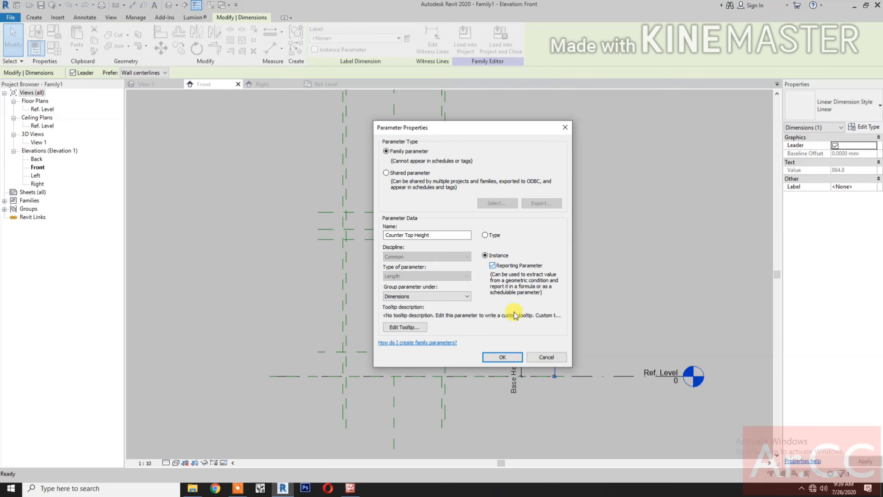
click(503, 357)
key(Escape)
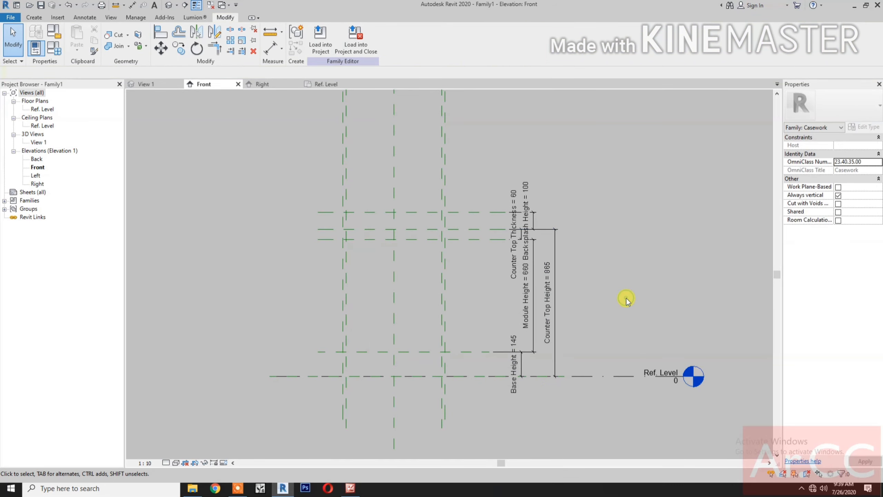
Step: Set the family type values Backsplash Height to 50 and Base Height to 130
click(55, 56)
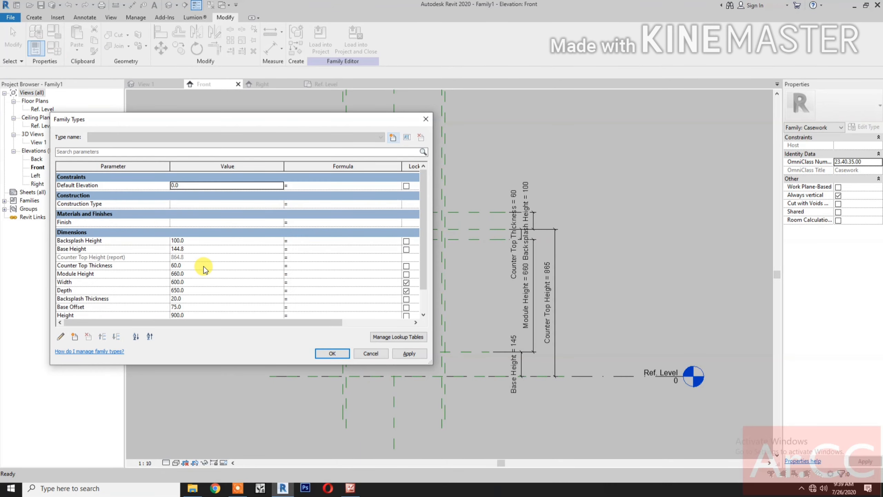
scroll(205, 268, down, 1)
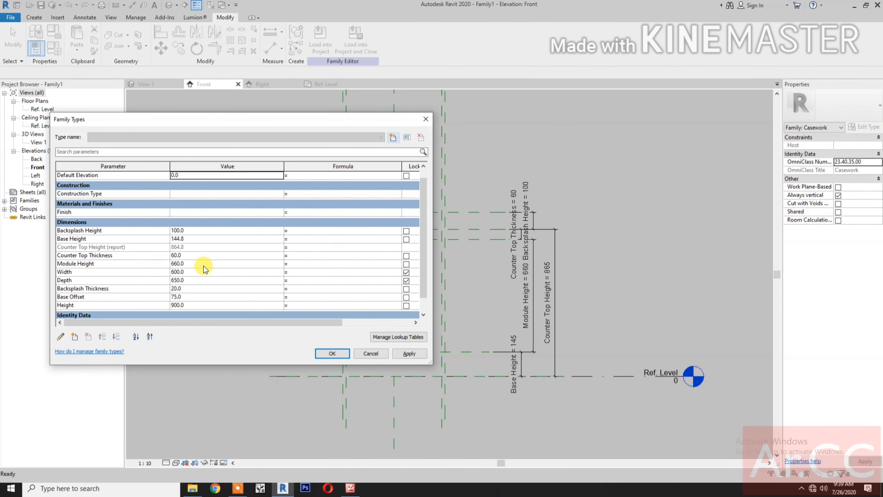
click(213, 231)
text(5)
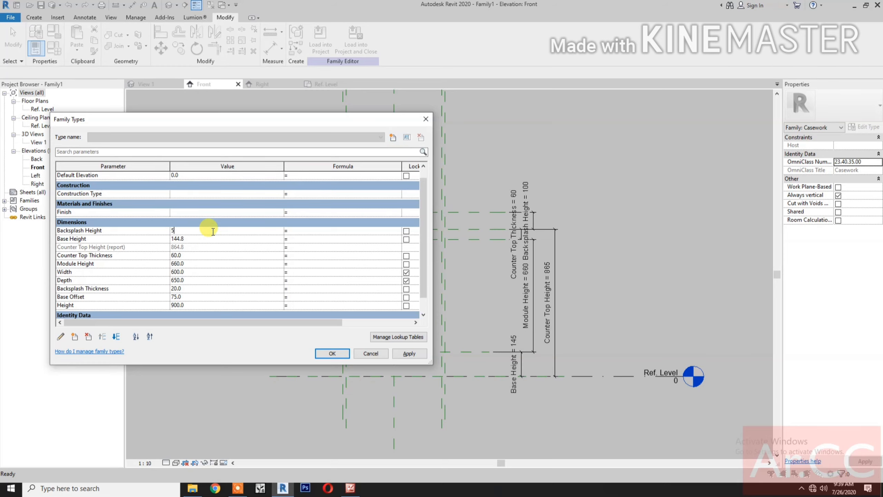
text(0)
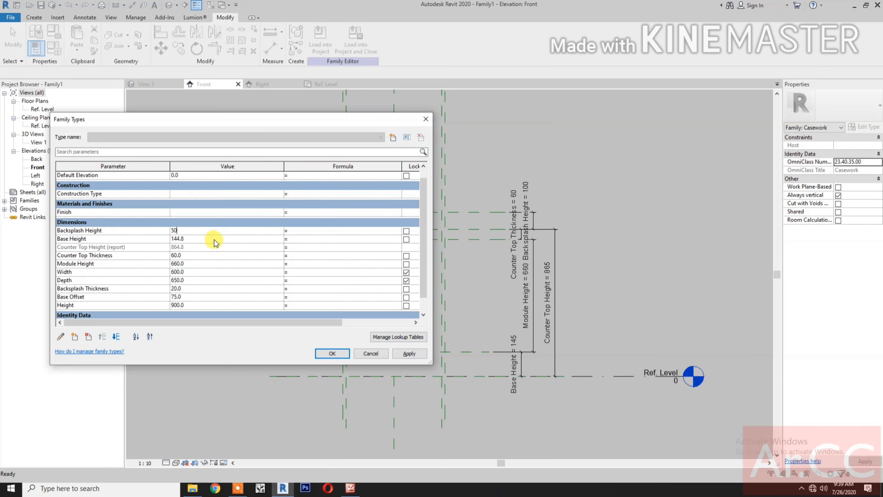
click(213, 240)
text(130)
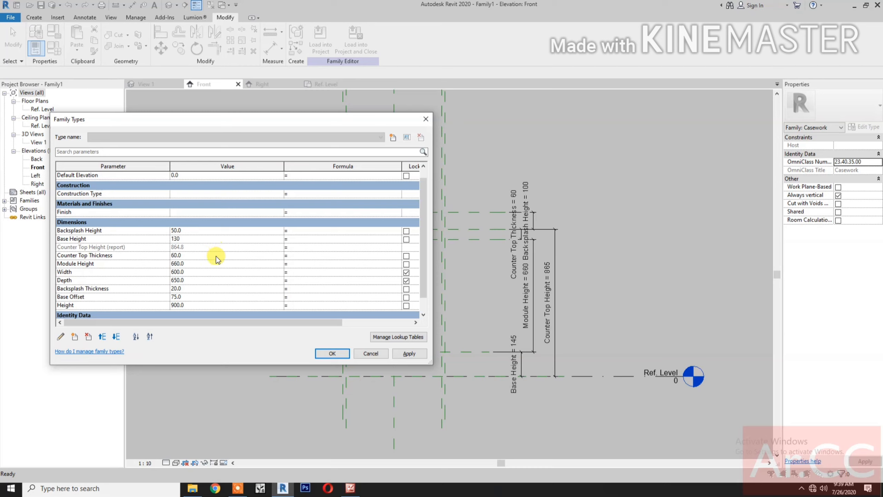
Step: Set Counter Top Thickness to 50 and Module Height to 720 in the family types
click(216, 256)
text(50)
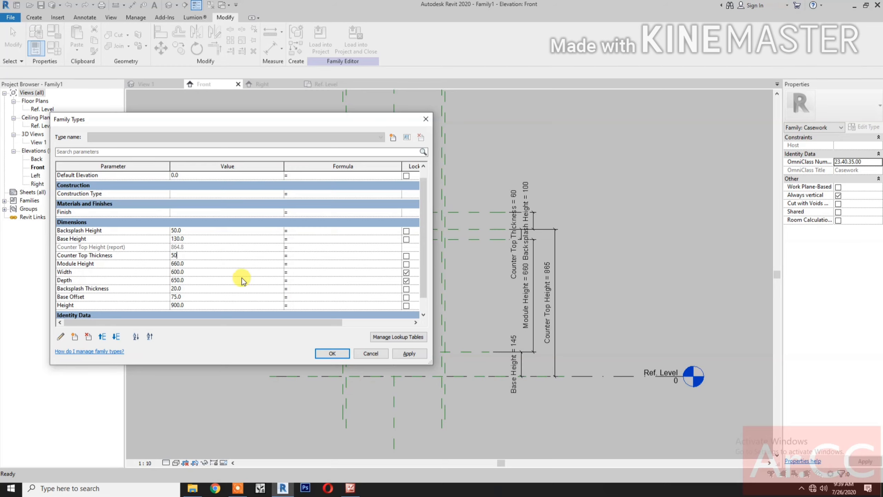
click(223, 265)
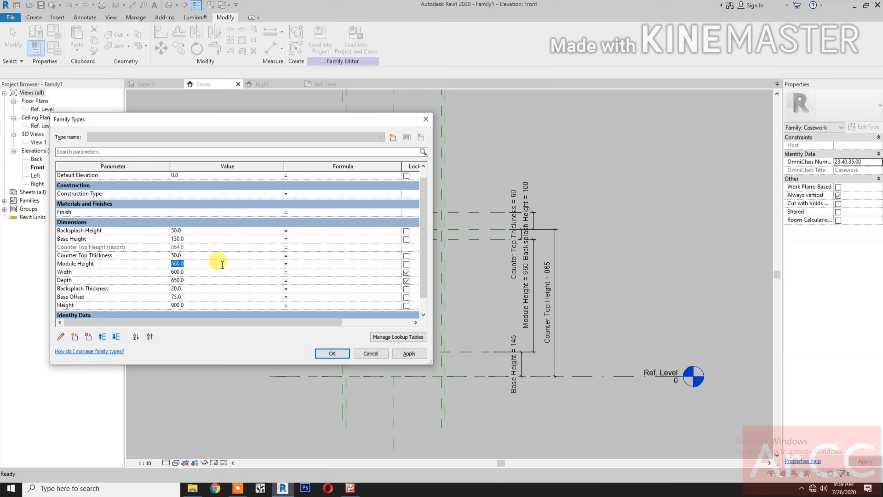
text(720)
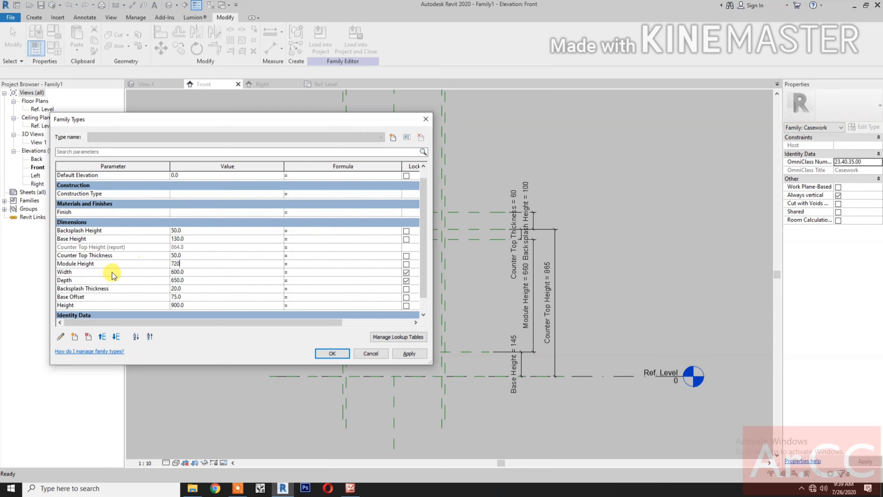
Step: Reorder the Module Height parameter so it sits between Backsplash Thickness and Base Offset
click(117, 336)
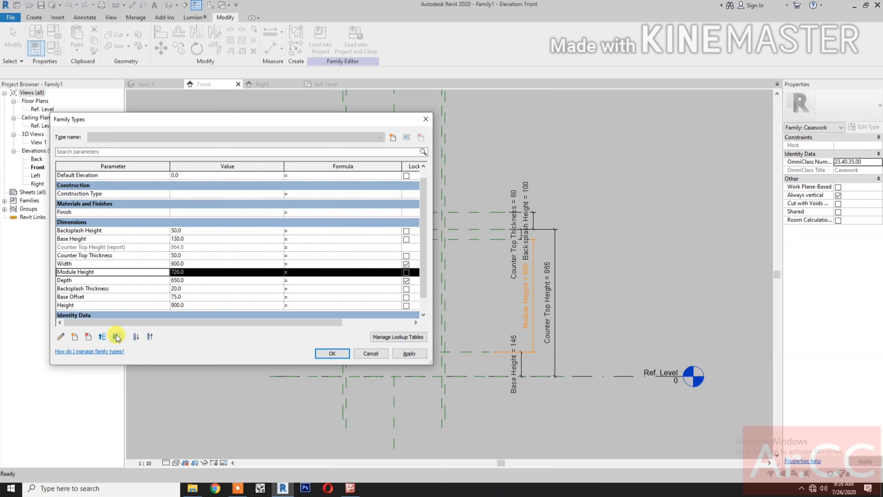
click(116, 336)
click(116, 336)
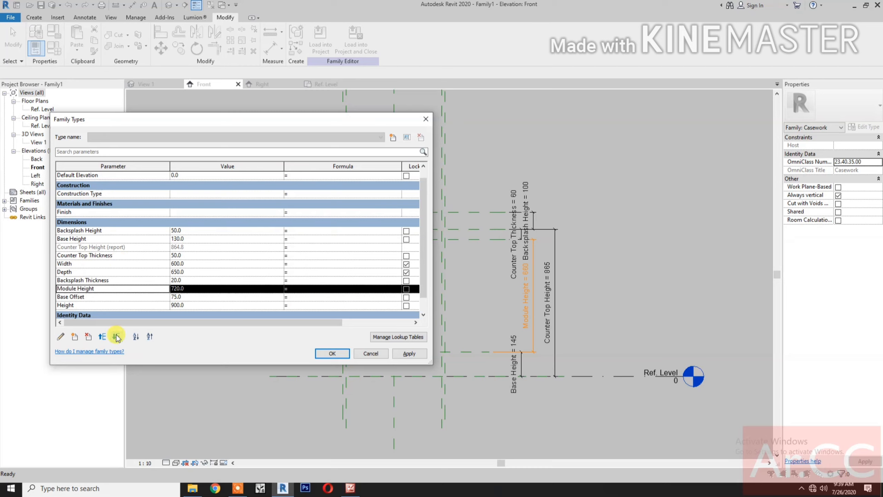
Step: Reorder the Backsplash Height parameter so it sits between Depth and Backsplash Thickness
click(115, 230)
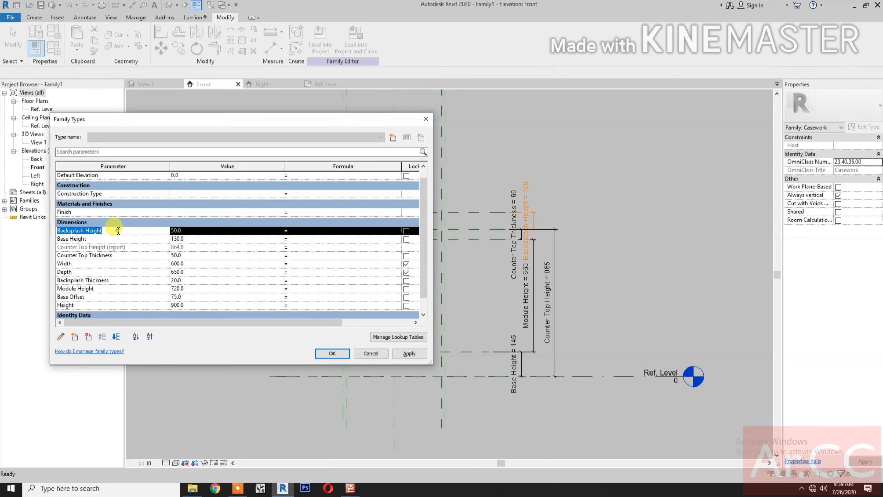
click(117, 336)
click(117, 336)
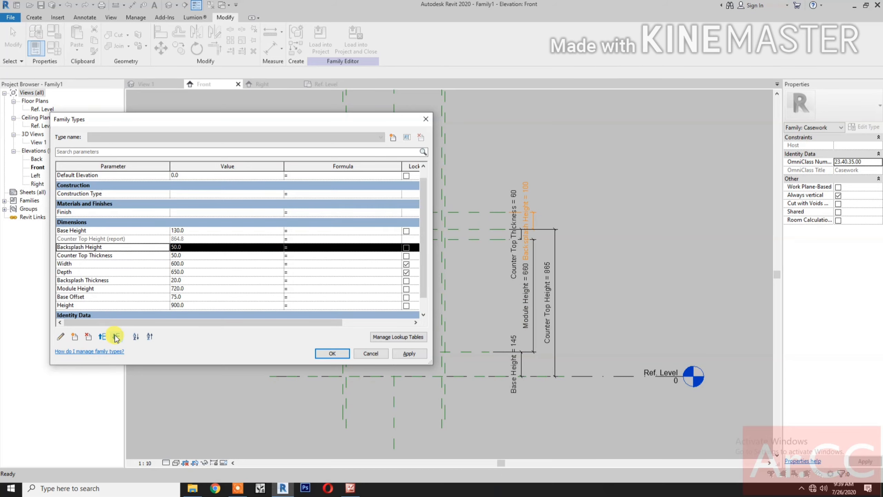
click(117, 336)
click(117, 337)
click(117, 336)
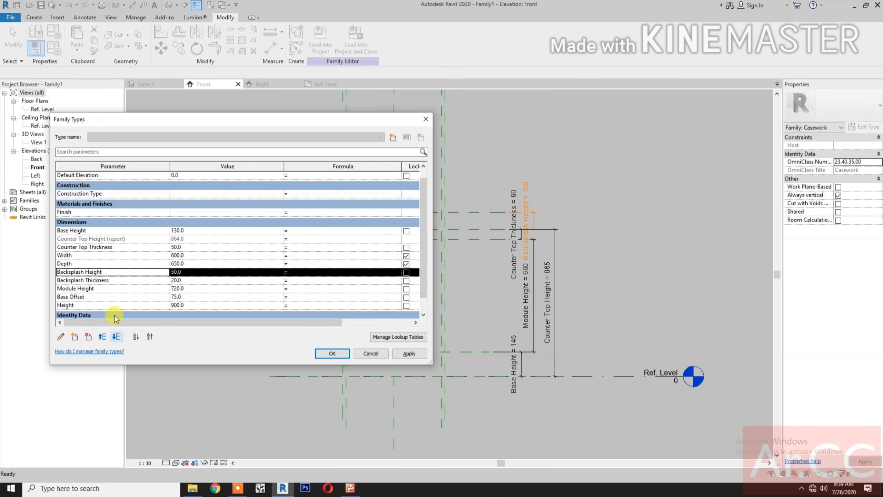
Step: Reorder the Base Height parameter so it sits between Module Height and Base Offset
click(103, 231)
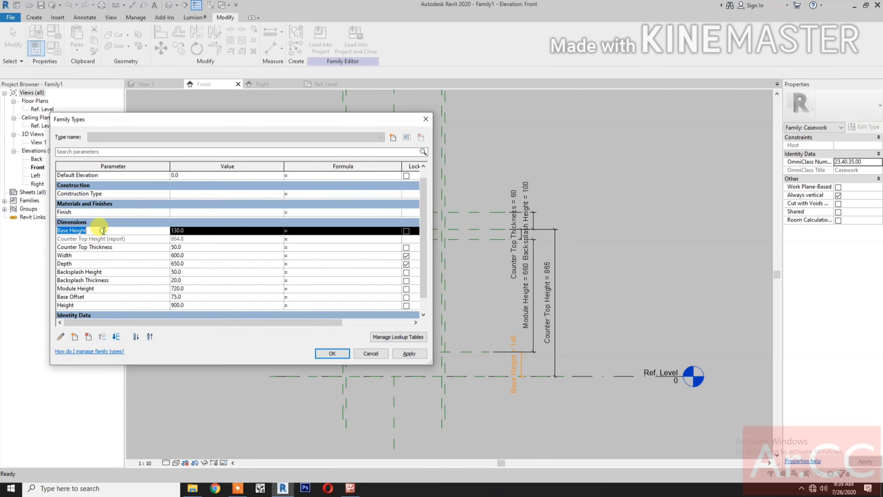
click(117, 336)
click(117, 337)
click(117, 336)
click(117, 337)
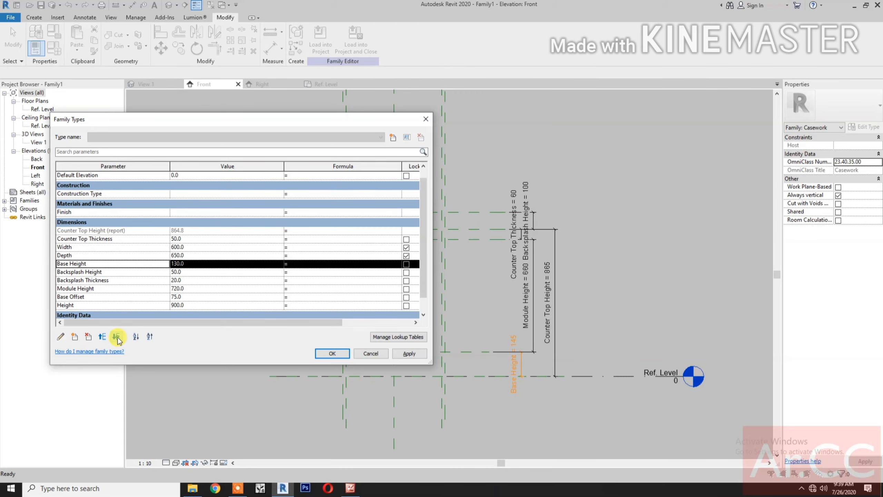
click(117, 337)
click(117, 336)
click(117, 336)
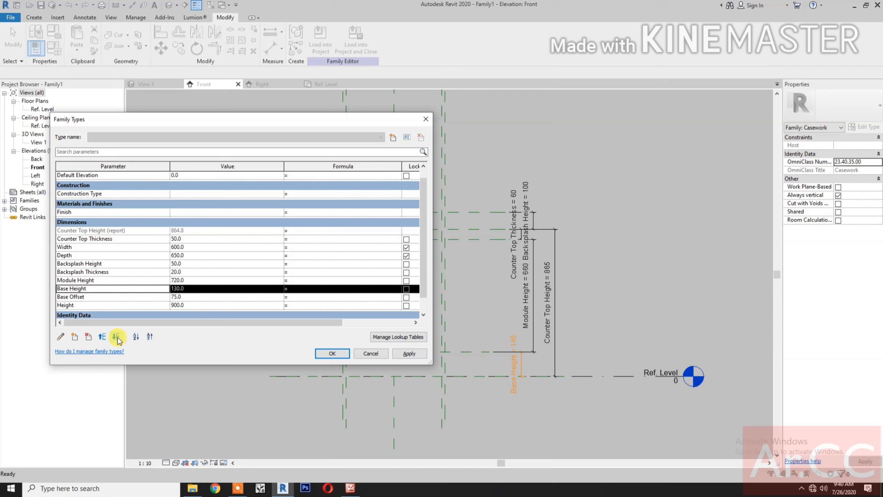
Step: Reorder the reporting Counter Top Height parameter so it sits between Backsplash Thickness and Module Height
click(135, 231)
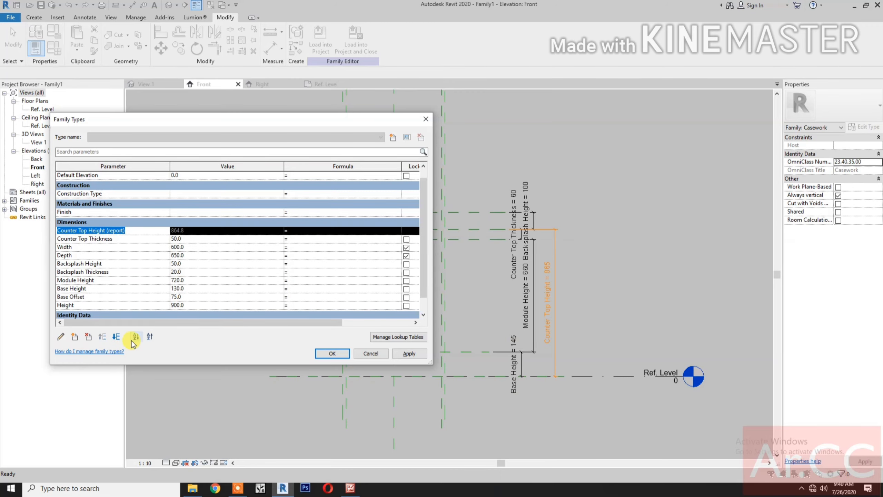
click(117, 337)
click(117, 336)
click(117, 336)
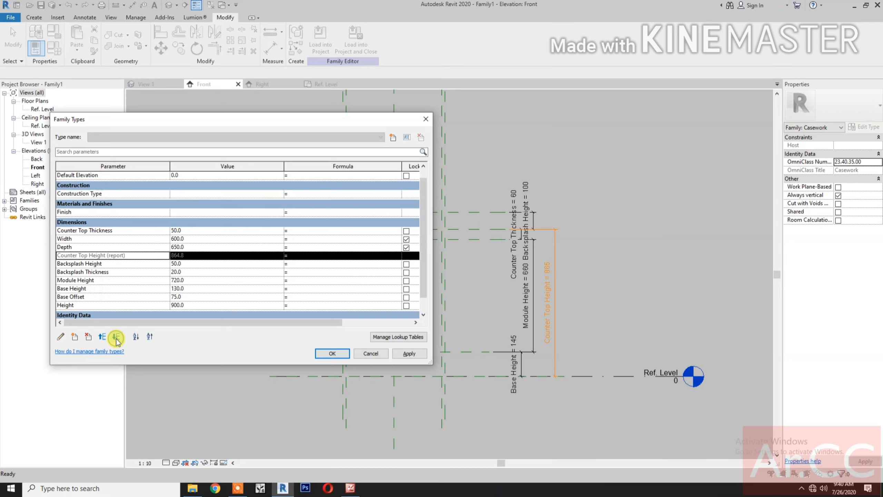
click(117, 336)
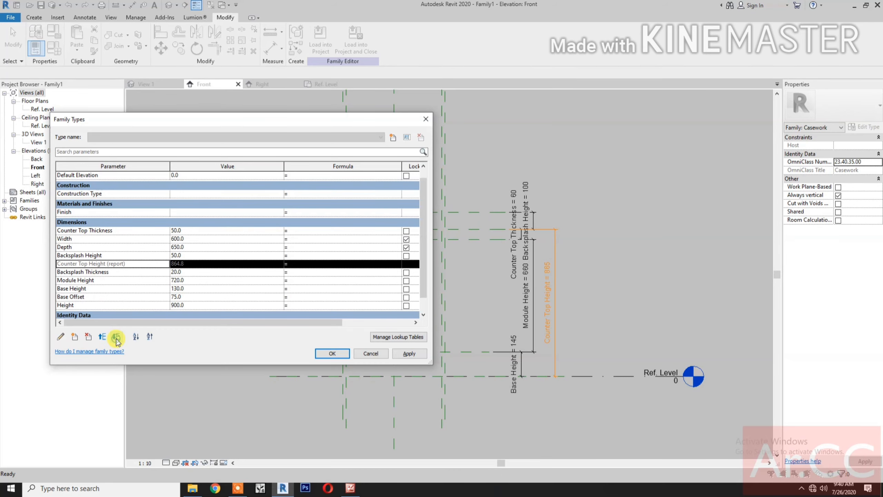
click(117, 337)
Step: Reorder Counter Top Thickness to sit directly above Module Height, and apply all the family type changes
click(126, 231)
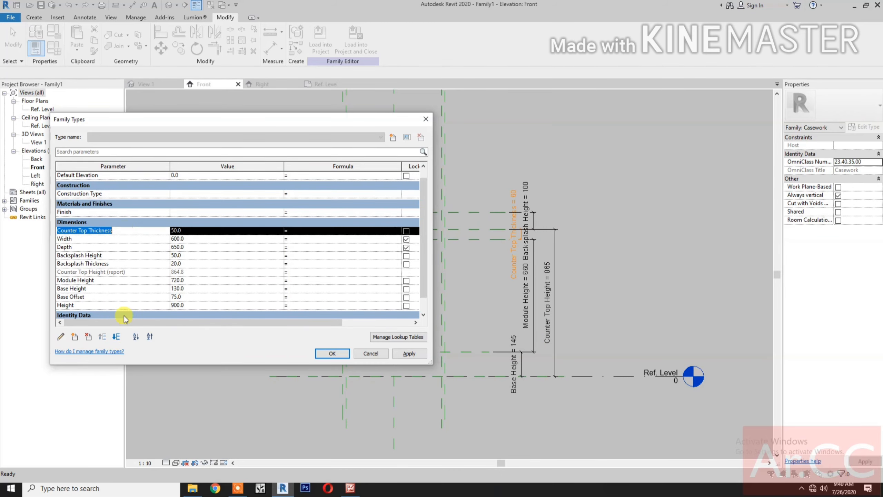
click(117, 337)
click(117, 336)
click(119, 337)
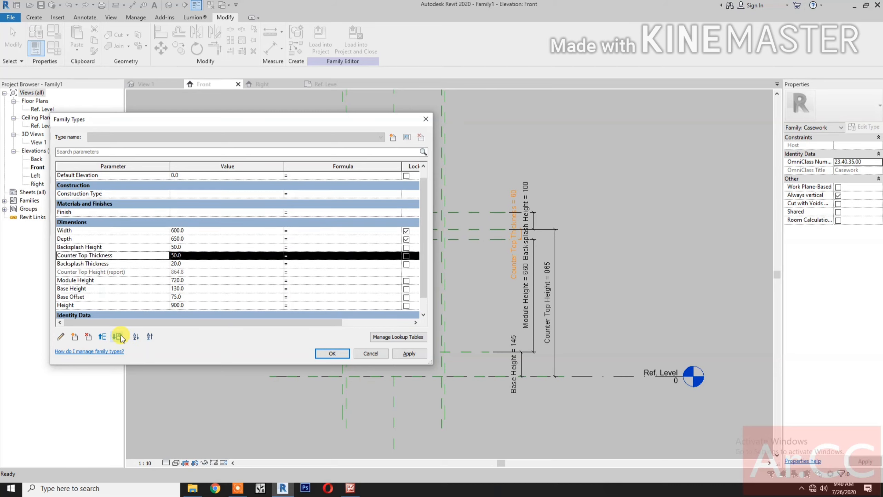
click(119, 337)
click(118, 336)
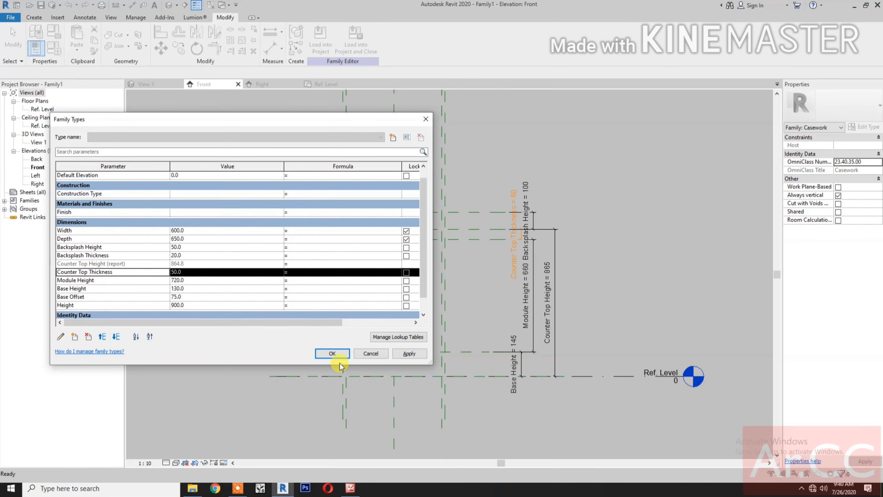
click(404, 357)
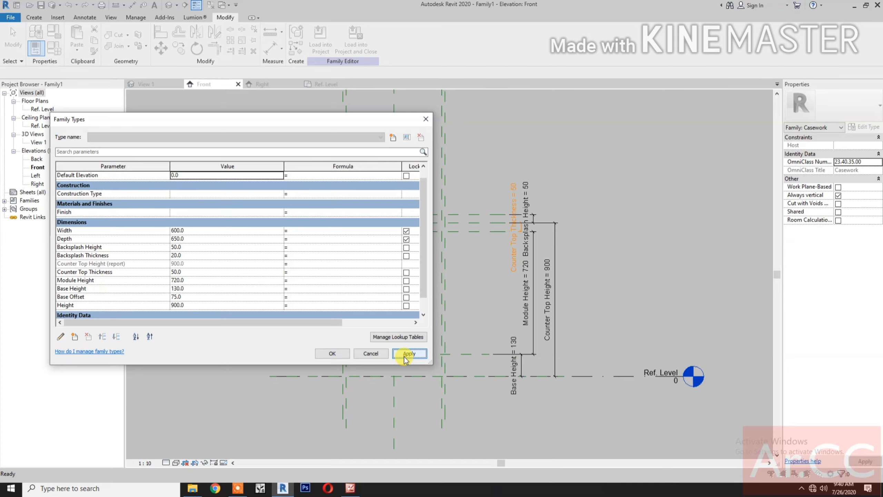
click(328, 354)
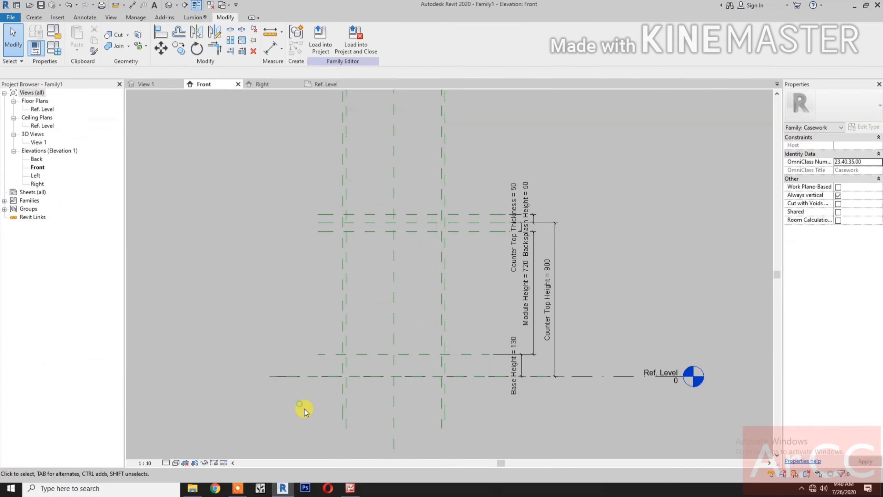
Step: Draw a horizontal reference plane between Ref. Level and the base plane, about 63 mm below the base plane
click(37, 19)
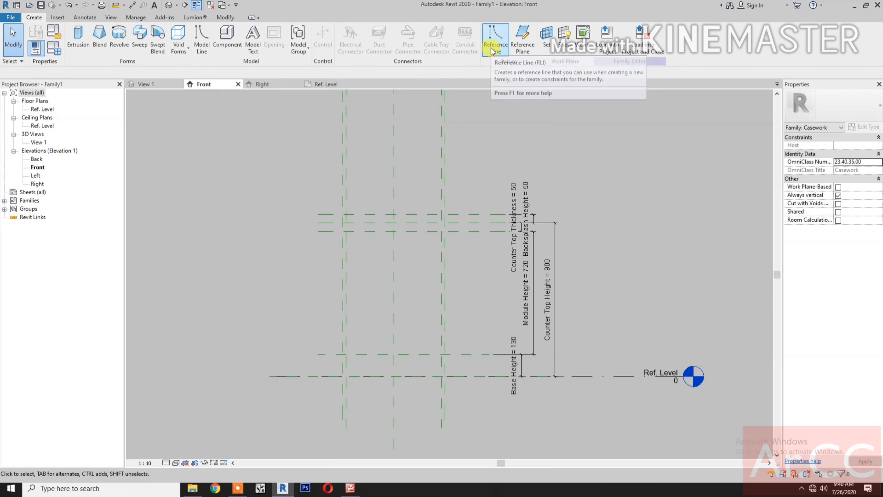
click(522, 39)
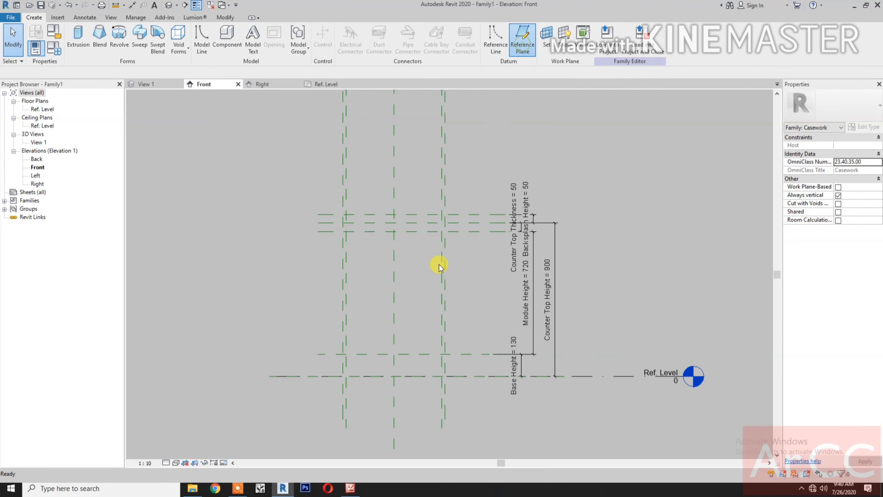
click(327, 365)
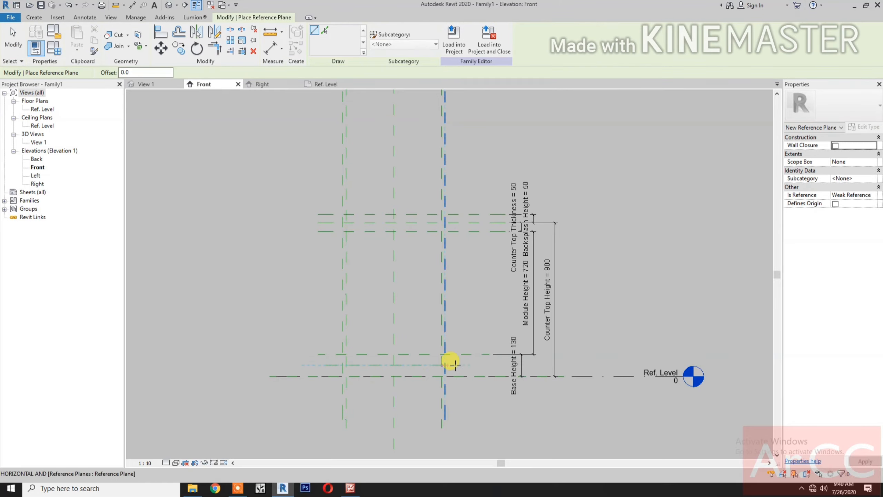
click(470, 365)
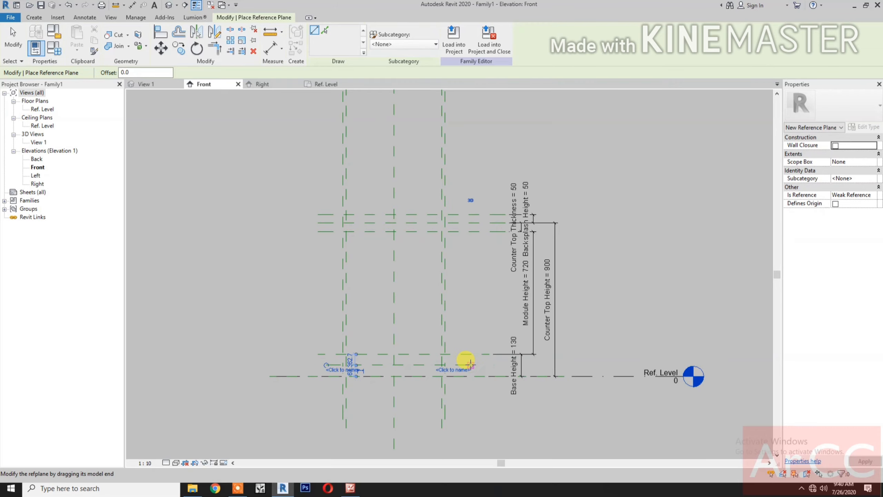
Step: Dimension the distance between the base plane and the new reference plane, placing it beyond the planes' ends opposite the height dimensions
key(d)
key(i)
scroll(328, 354, up, 1)
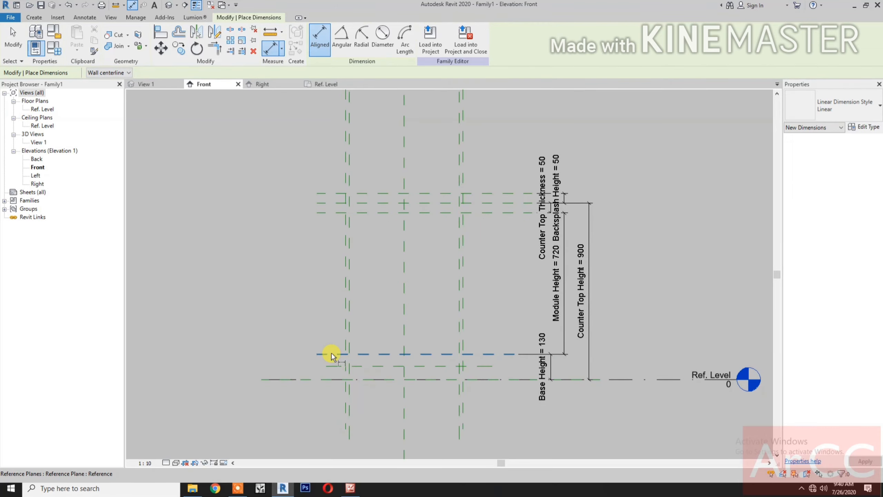
click(330, 353)
click(331, 365)
click(293, 360)
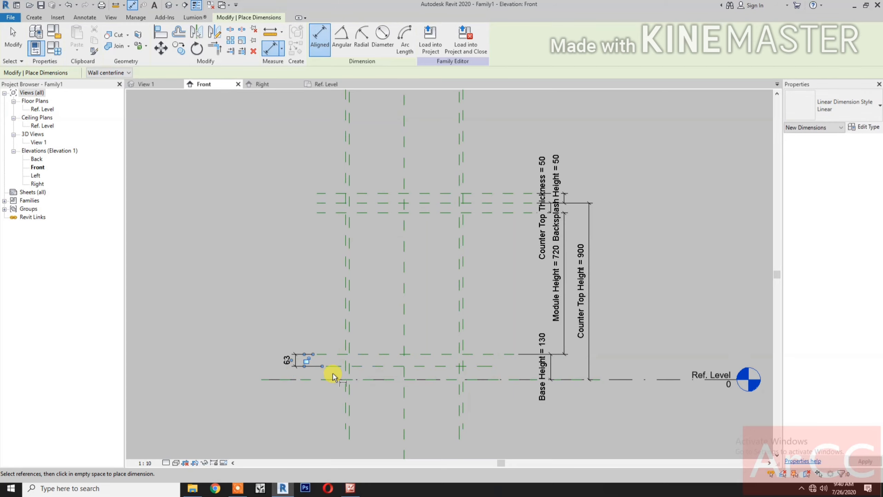
key(Escape)
key(Escape)
Step: Set the distance from the base plane to the new reference plane below it to 70
click(361, 366)
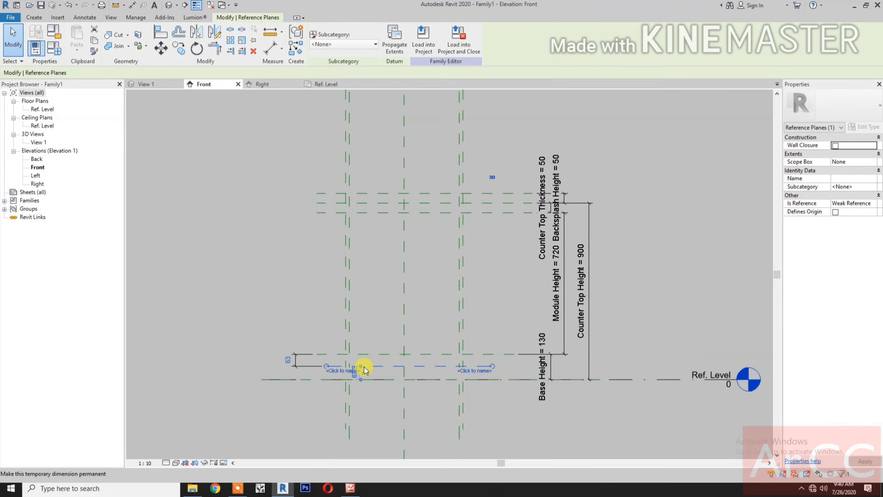
click(288, 360)
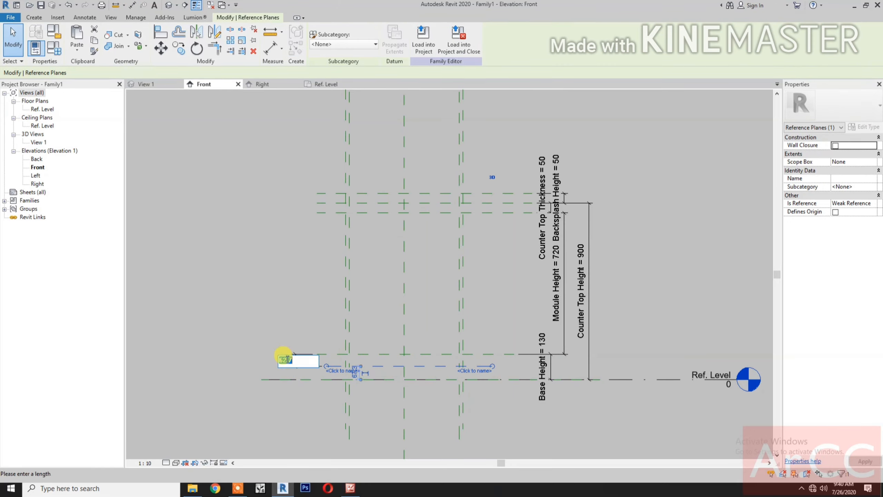
text(70)
key(Return)
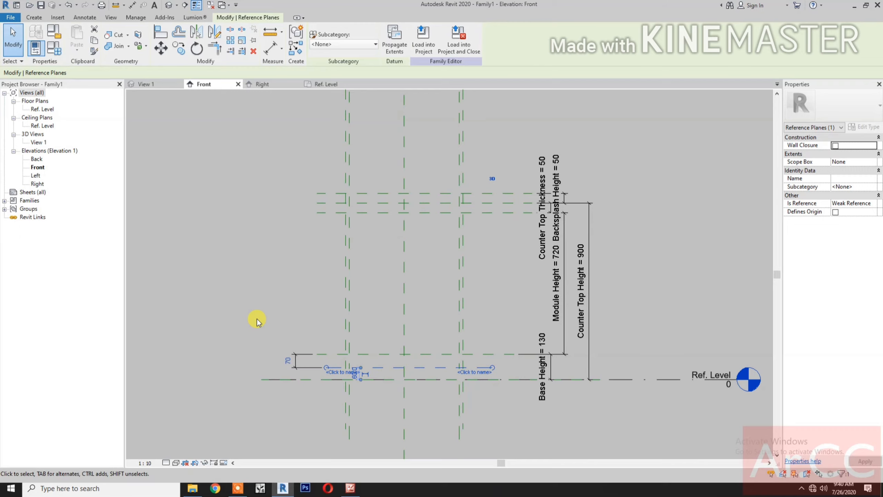
click(257, 321)
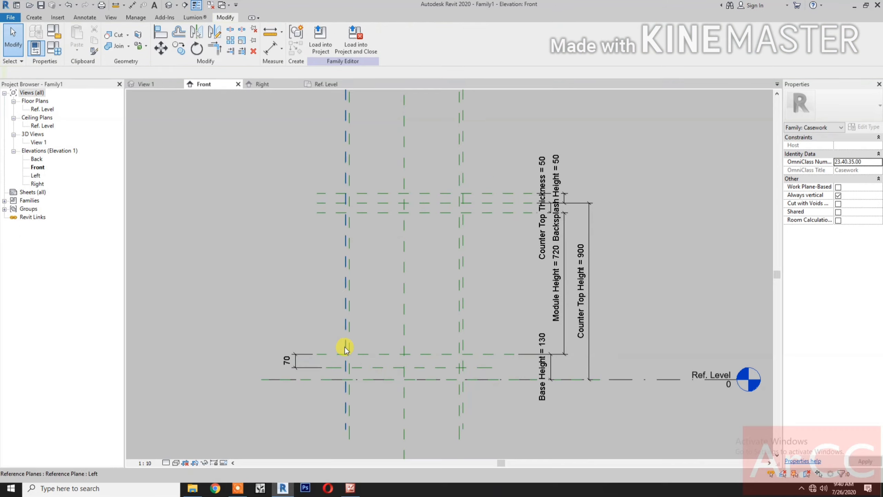
click(303, 355)
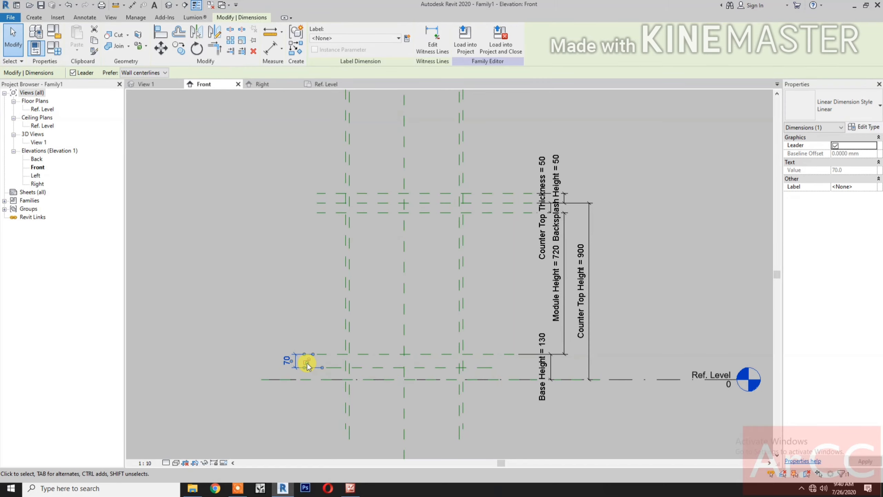
click(300, 321)
middle_drag(299, 318, 306, 325)
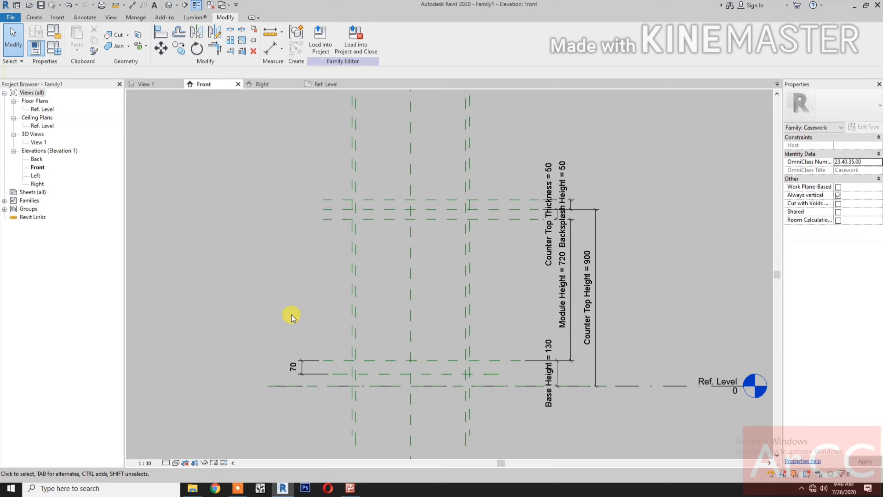
Step: Start an extrusion in the Ref. Level floor plan and sketch a rectangle about 460 by 460 mm inside the outer reference planes
click(327, 85)
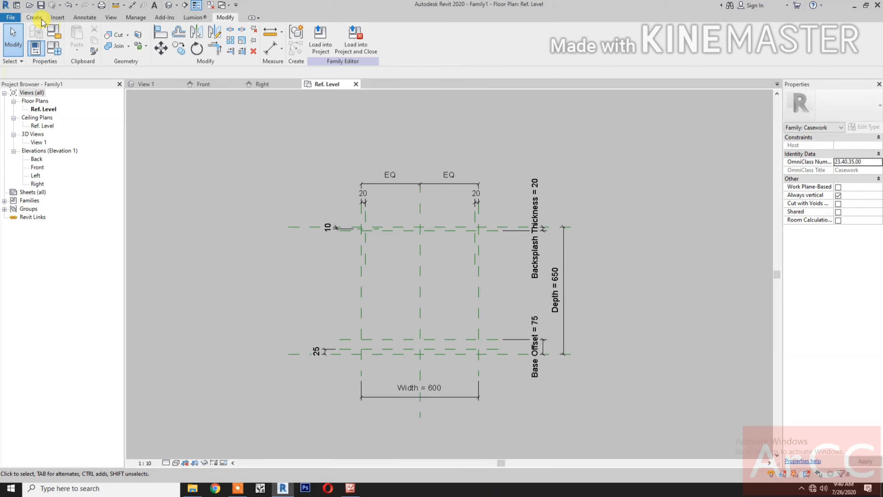
click(42, 20)
click(77, 38)
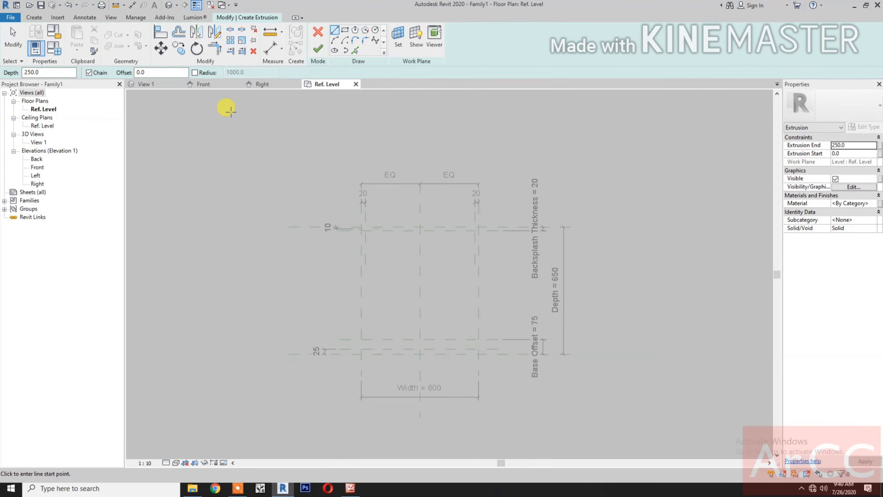
click(346, 32)
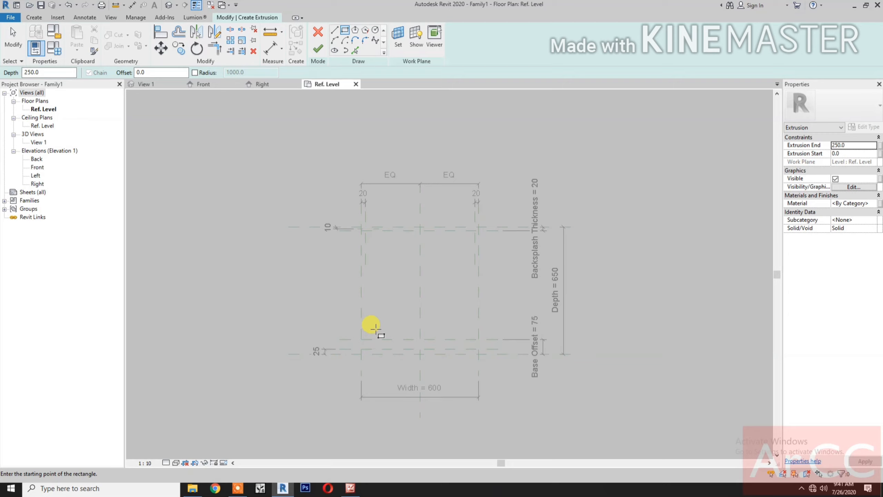
click(376, 329)
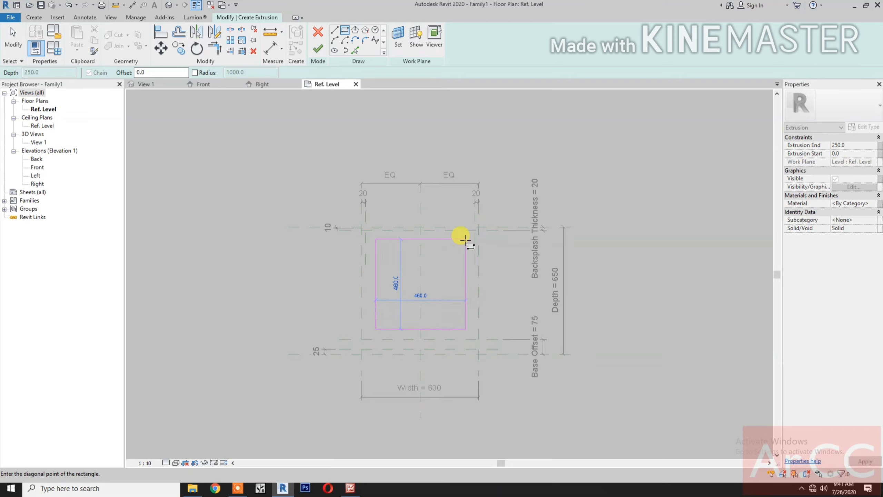
click(466, 238)
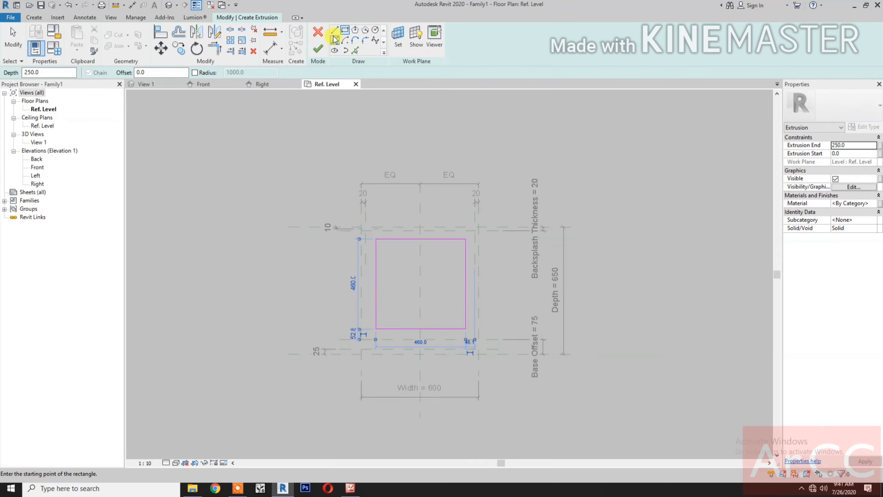
Step: Align and lock the rectangle's back edge to the rearmost reference plane and its left edge to the Left reference plane
click(161, 32)
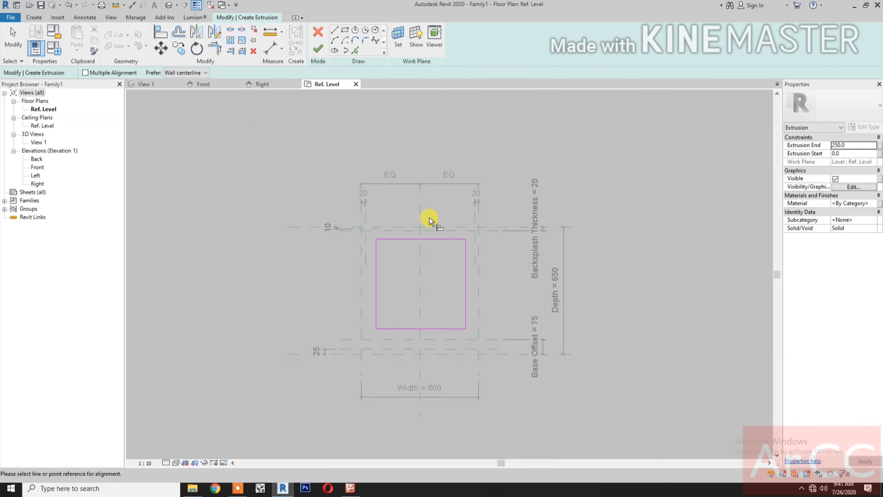
click(491, 226)
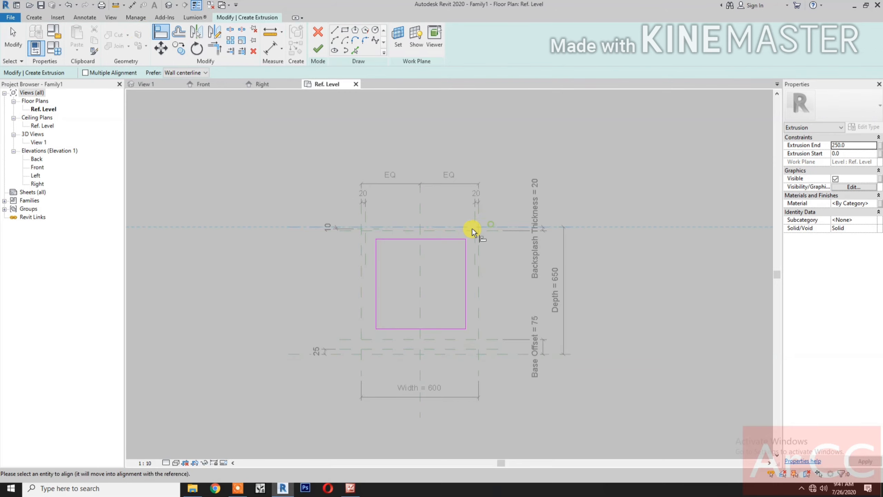
click(446, 239)
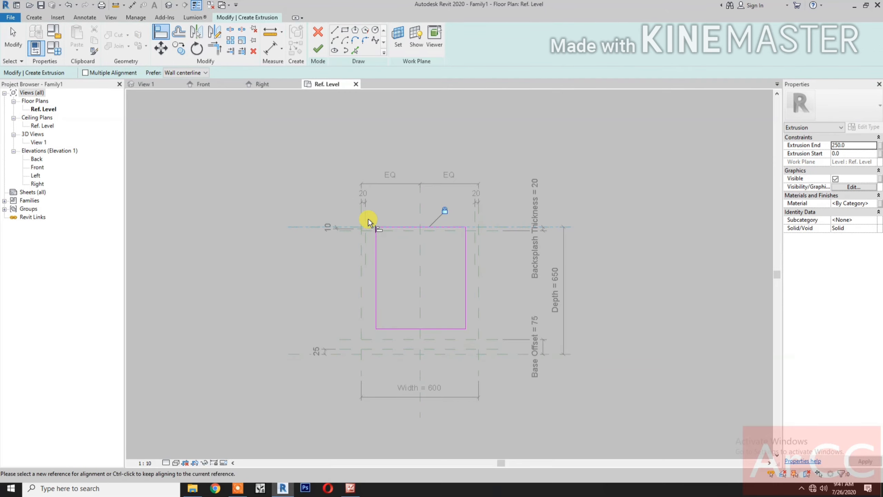
click(360, 214)
click(377, 247)
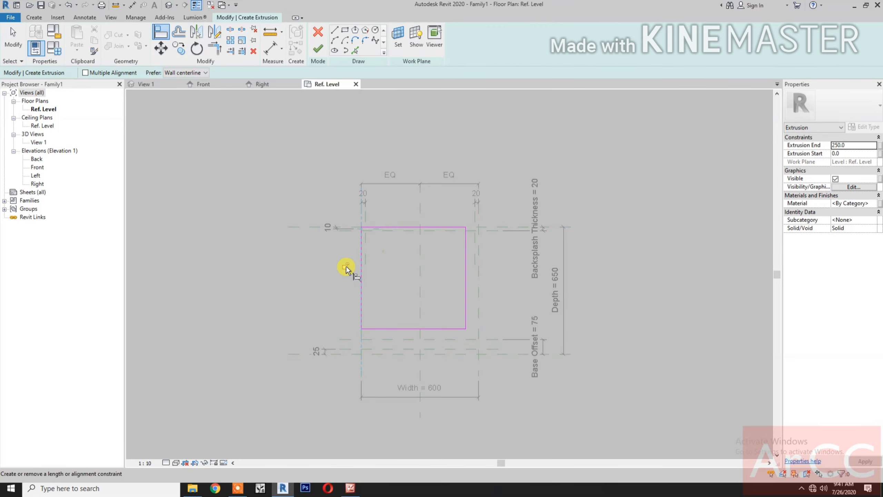
Step: Align and lock the rectangle's right edge to the right width plane and its front edge to the Base Offset plane, and finish the extrusion
click(479, 258)
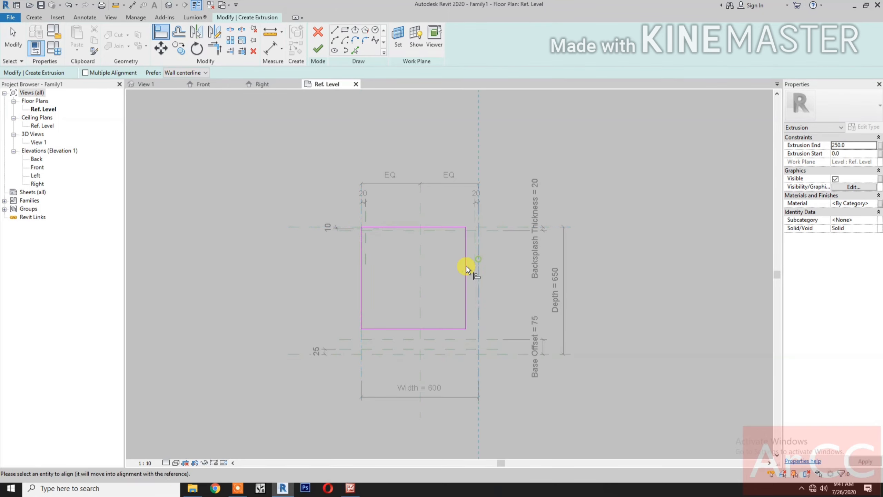
click(464, 267)
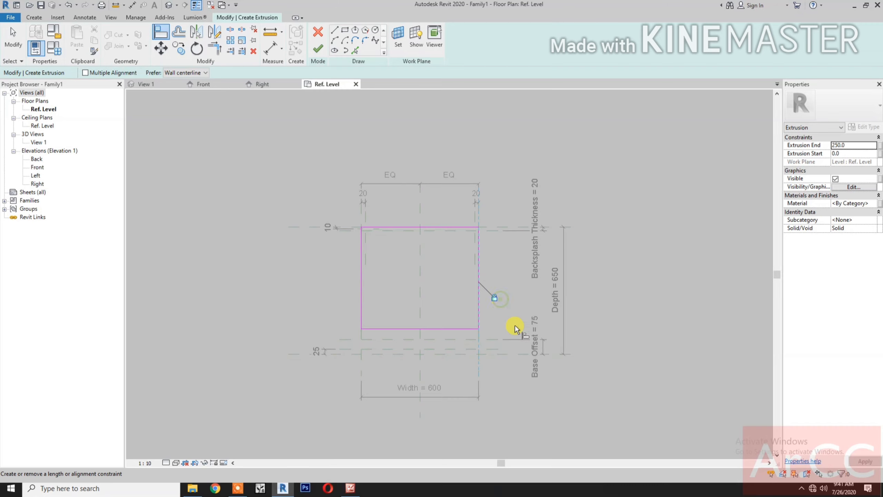
scroll(479, 343, up, 2)
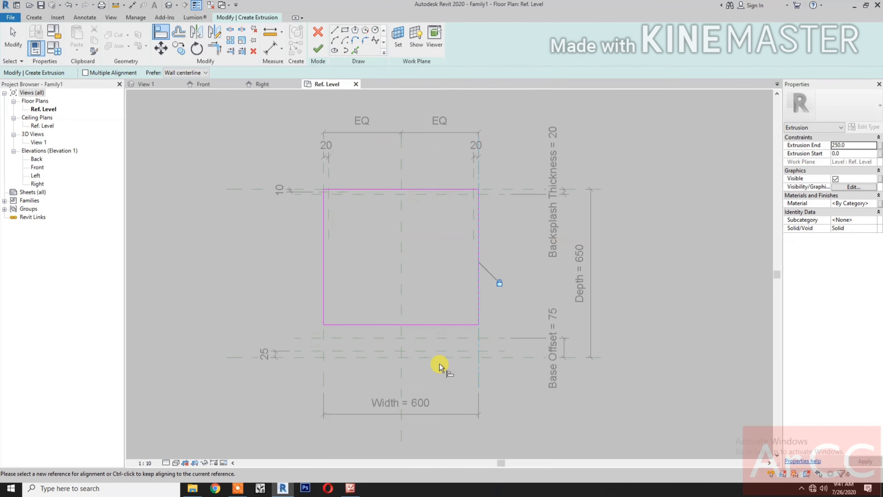
click(443, 340)
click(437, 326)
click(388, 358)
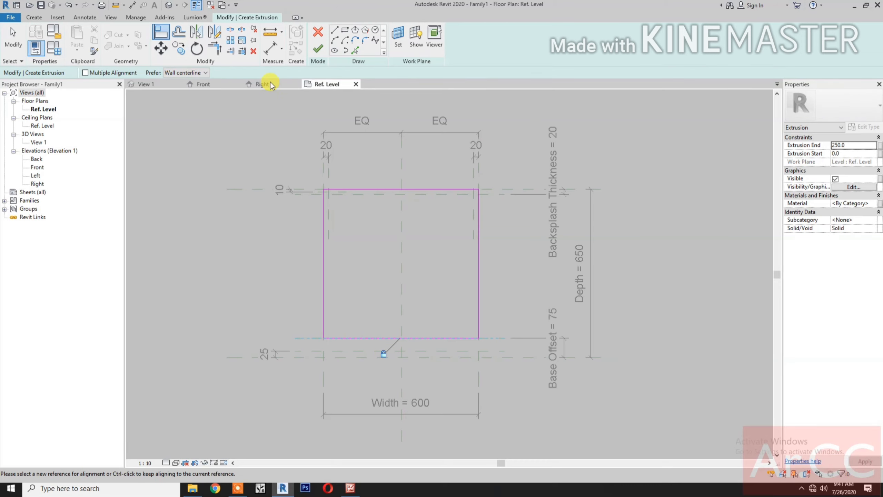
click(318, 49)
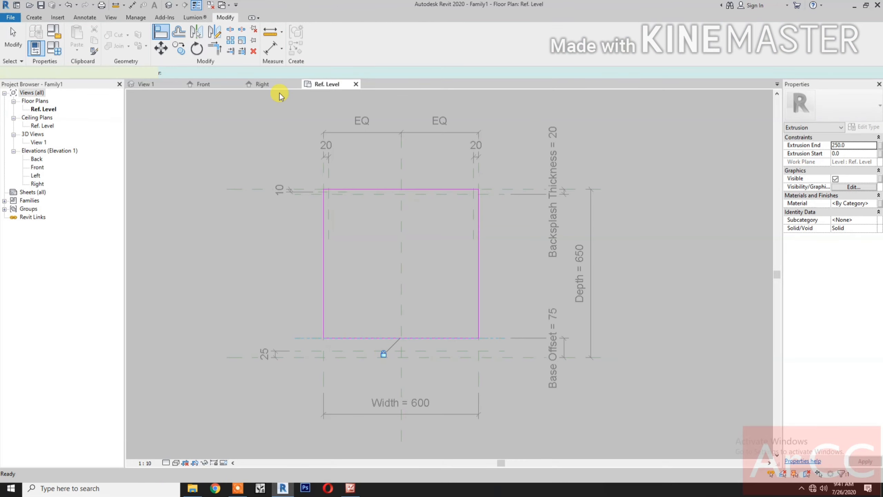
Step: In the Front elevation, pull the extrusion's lower face above Ref. Level to an extrusion start of about 83
click(219, 84)
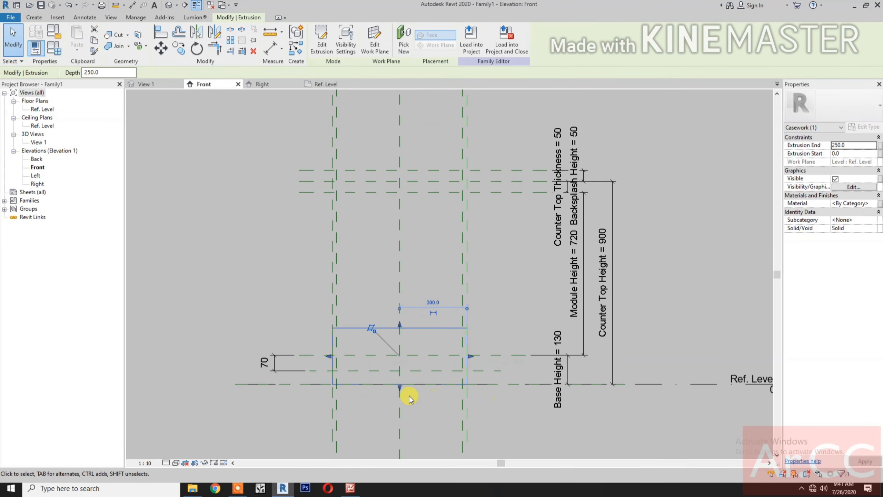
scroll(409, 399, up, 1)
drag(373, 383, 379, 356)
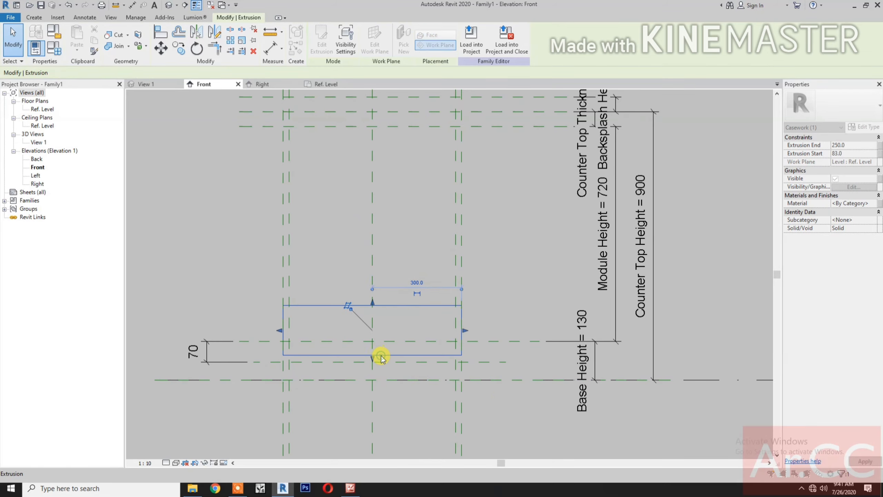
double_click(379, 356)
click(489, 335)
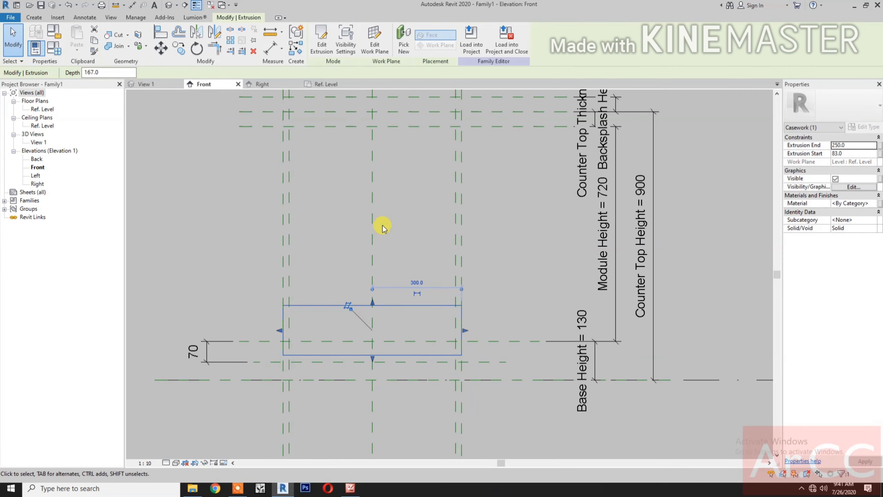
Step: Align and lock the extrusion's lower face to Ref. Level and its upper face to the Base Height plane
click(161, 32)
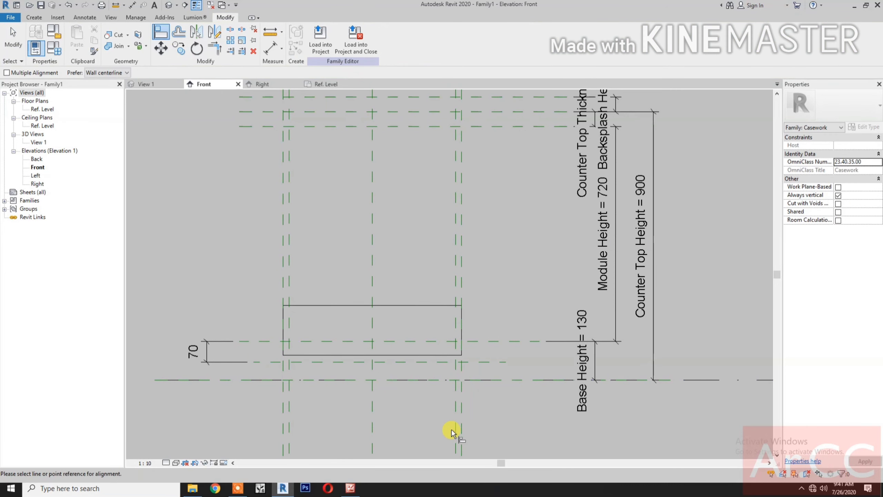
click(487, 379)
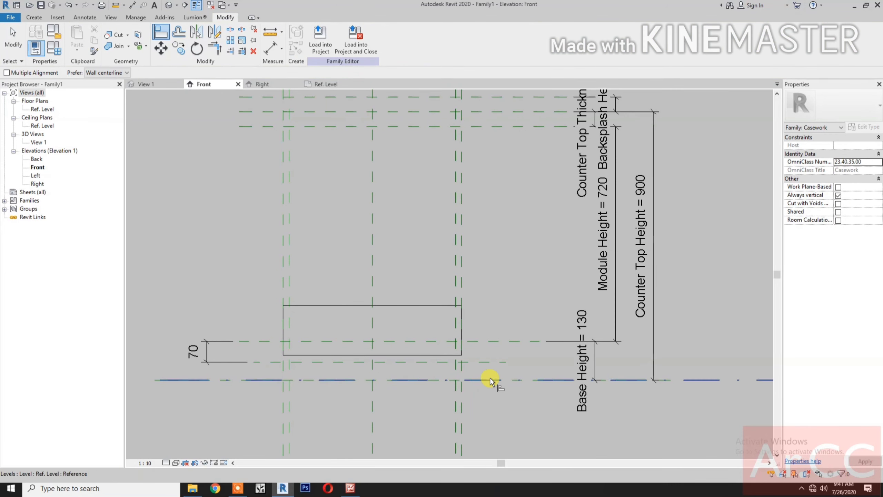
click(437, 357)
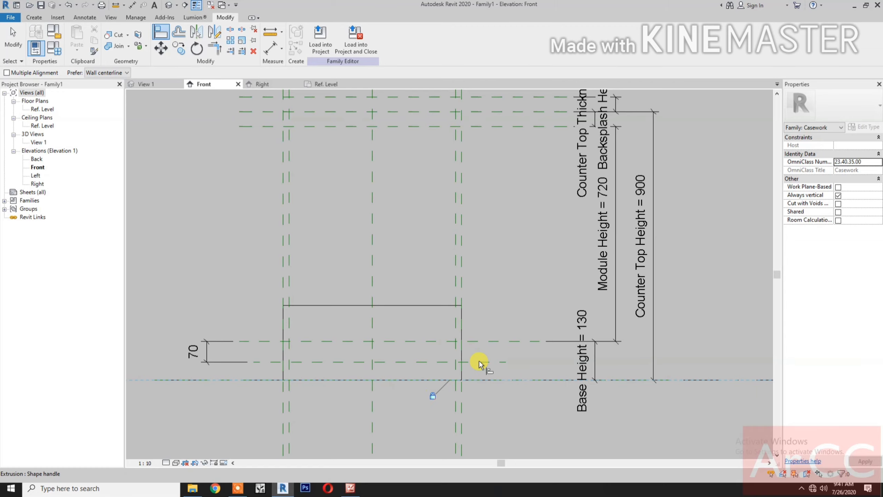
click(501, 341)
click(424, 305)
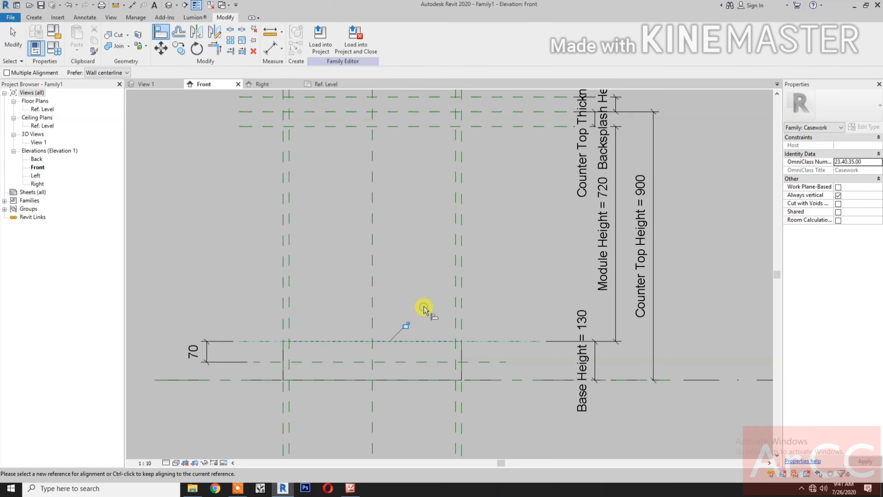
scroll(446, 390, down, 2)
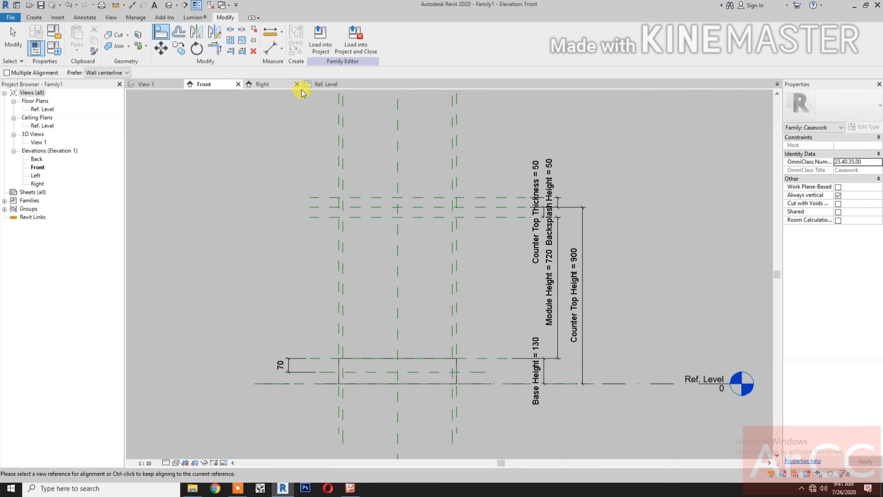
Step: Start a second extrusion in the Ref. Level floor plan and sketch a rectangle about 500 by 460 mm inside the base outline
click(325, 85)
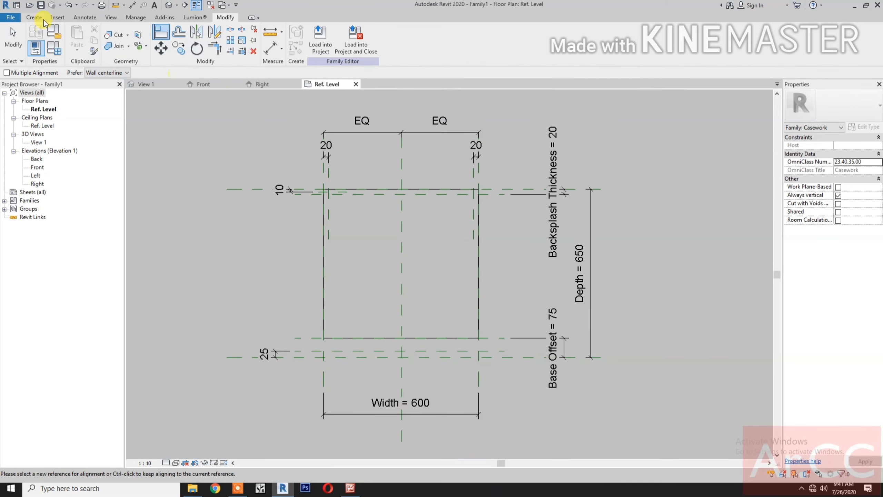
click(33, 17)
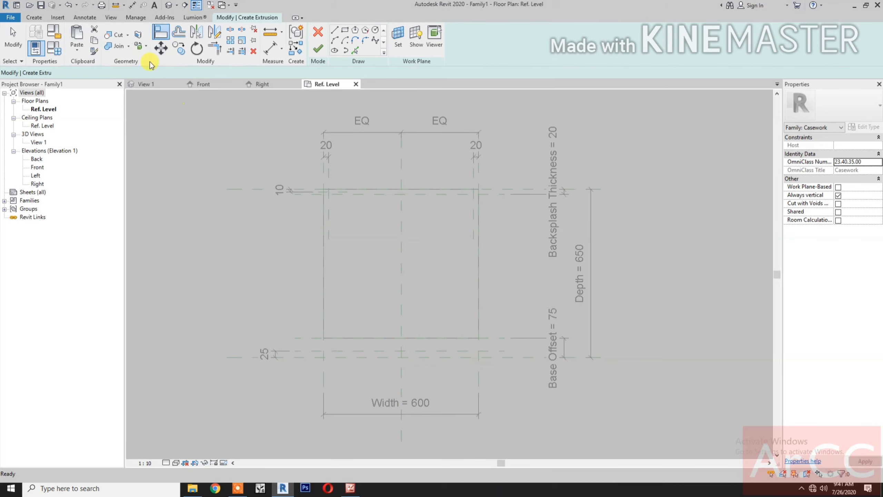
click(346, 31)
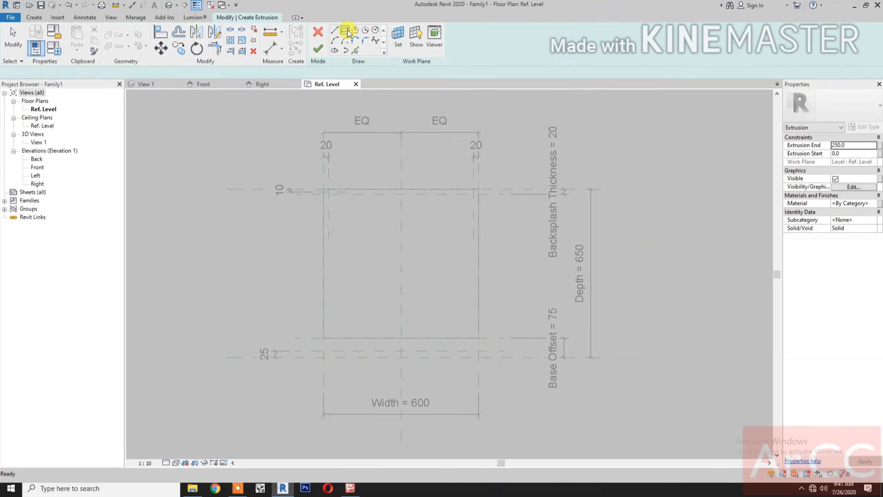
click(338, 322)
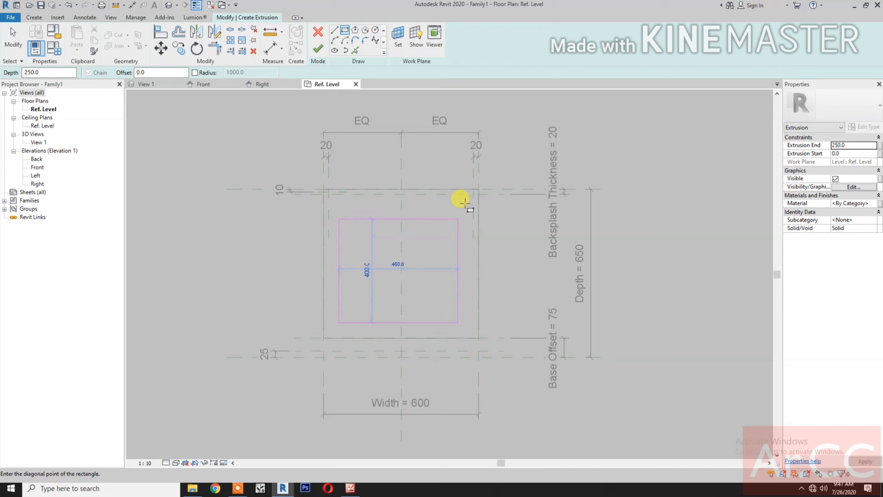
click(467, 202)
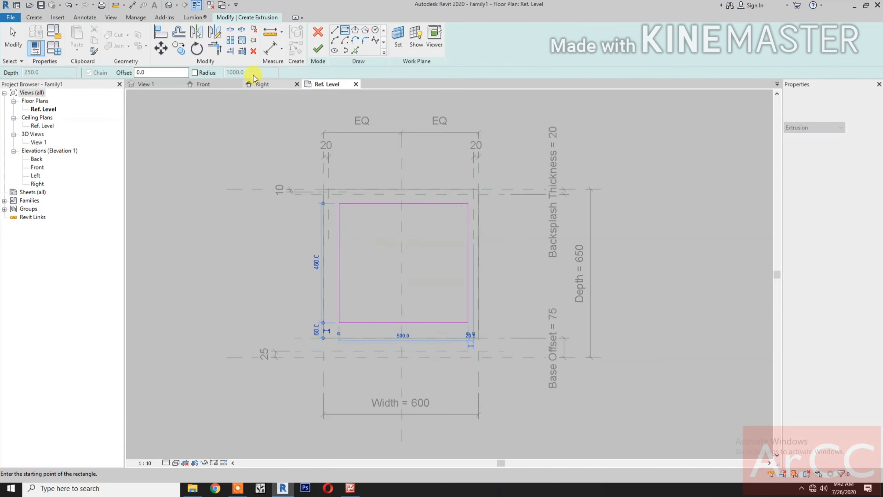
Step: Align and lock the sketch rectangle's back edge to the rear reference plane and its left edge to the left width plane
click(162, 33)
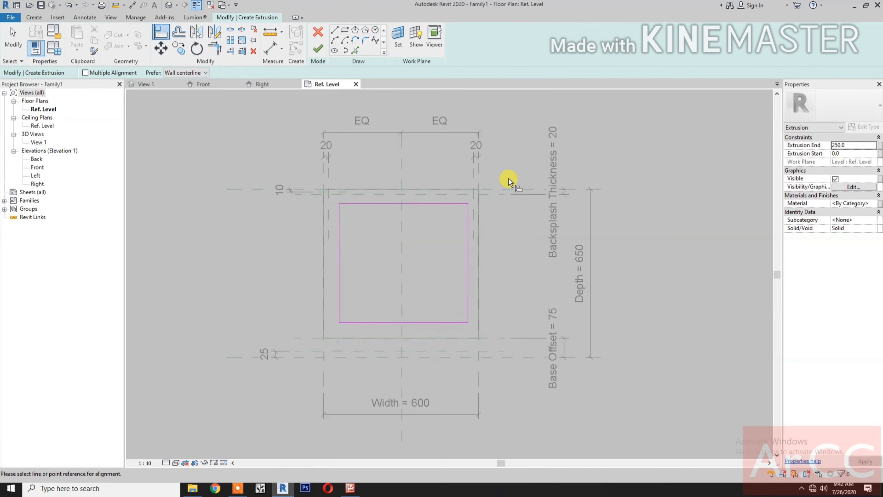
click(501, 189)
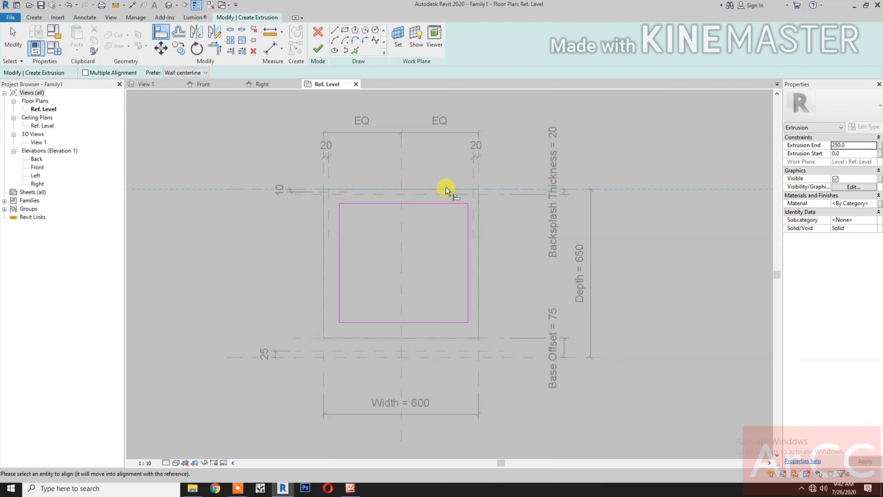
click(442, 204)
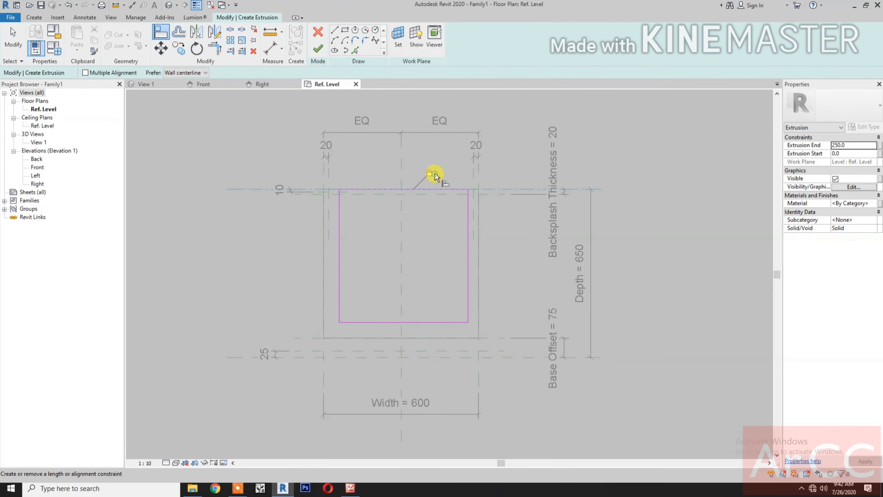
click(323, 170)
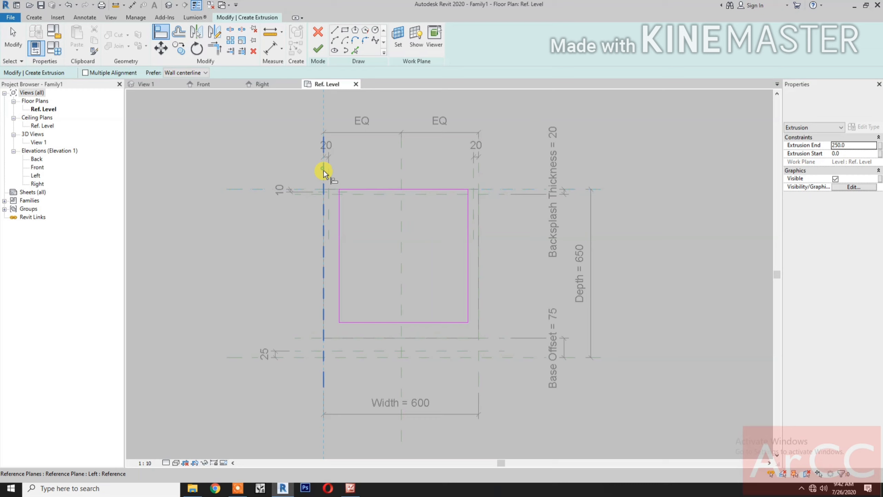
click(338, 213)
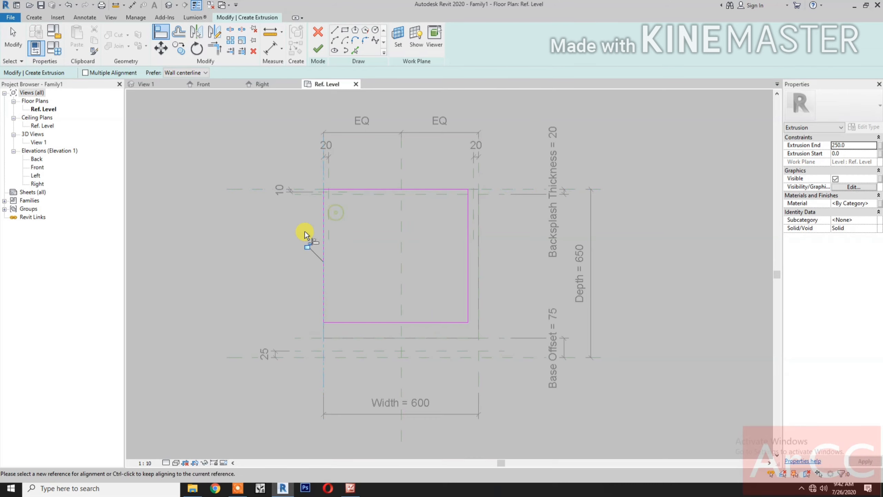
Step: Align and lock the rectangle's right edge to the right width plane and its front edge to the 25 mm offset plane, and finish the extrusion
click(479, 174)
click(468, 215)
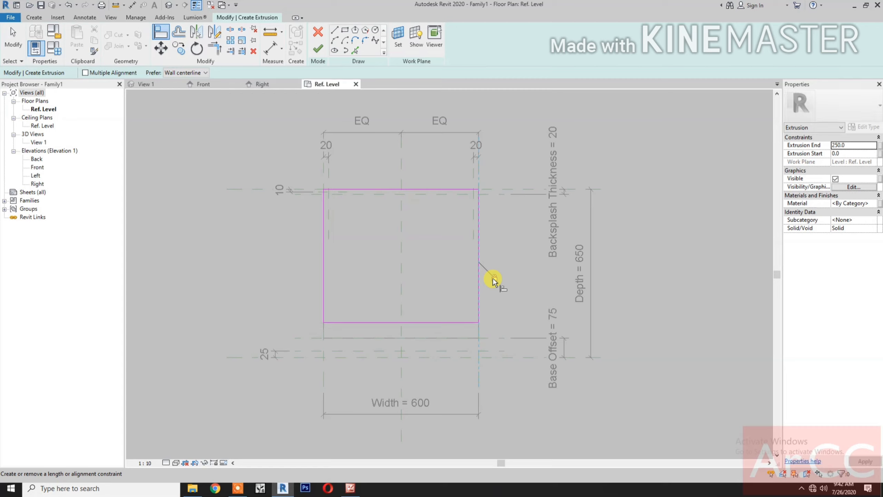
click(494, 351)
click(445, 324)
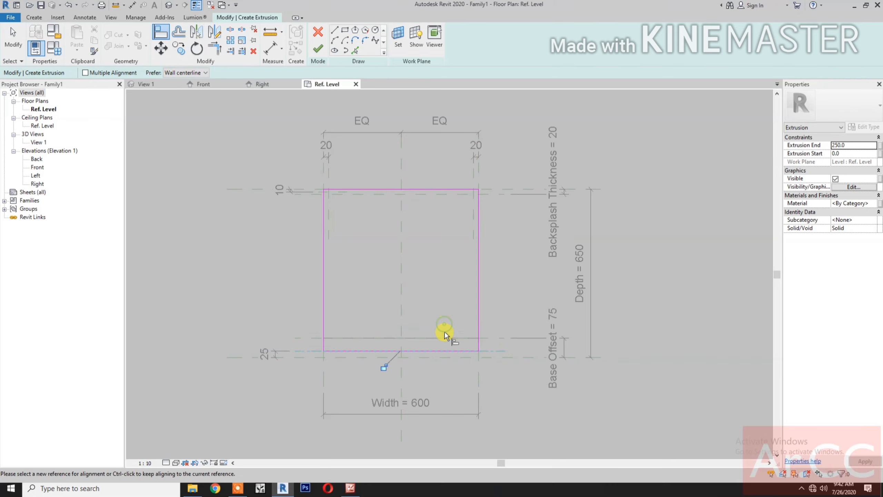
click(384, 367)
click(317, 50)
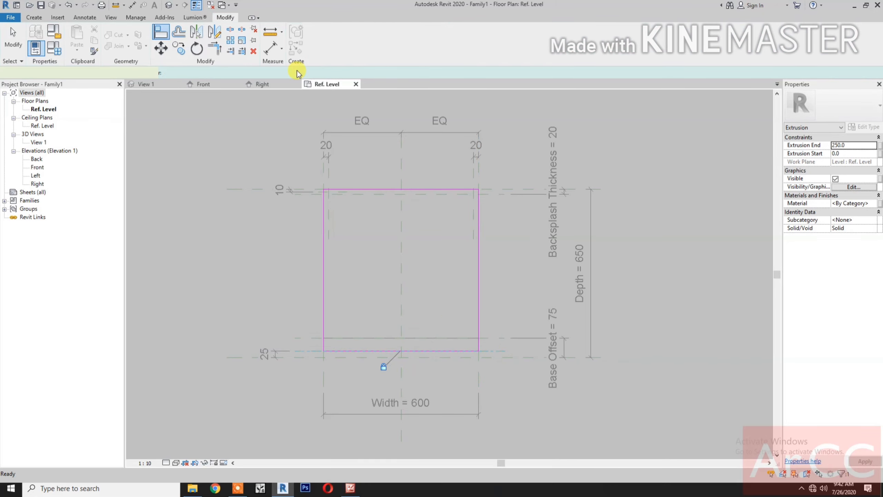
Step: In the Front elevation, pull the new extrusion's lower face up to an extrusion start of about 48
click(214, 85)
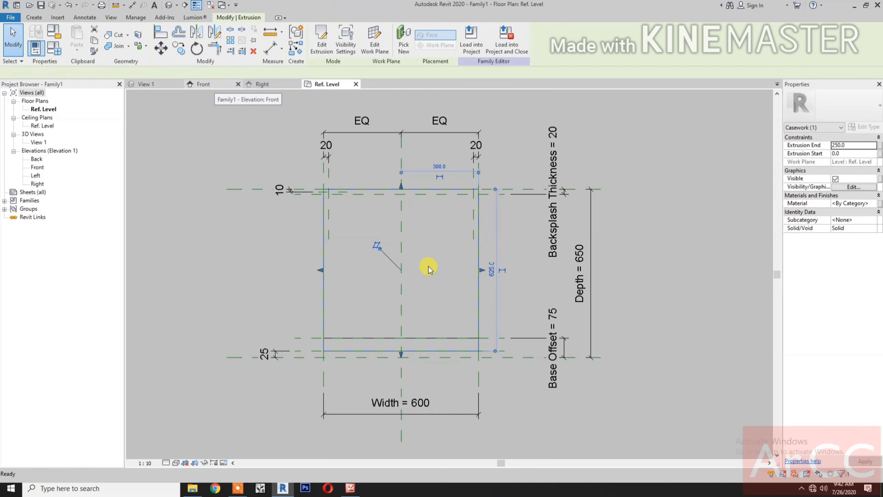
scroll(393, 397, up, 3)
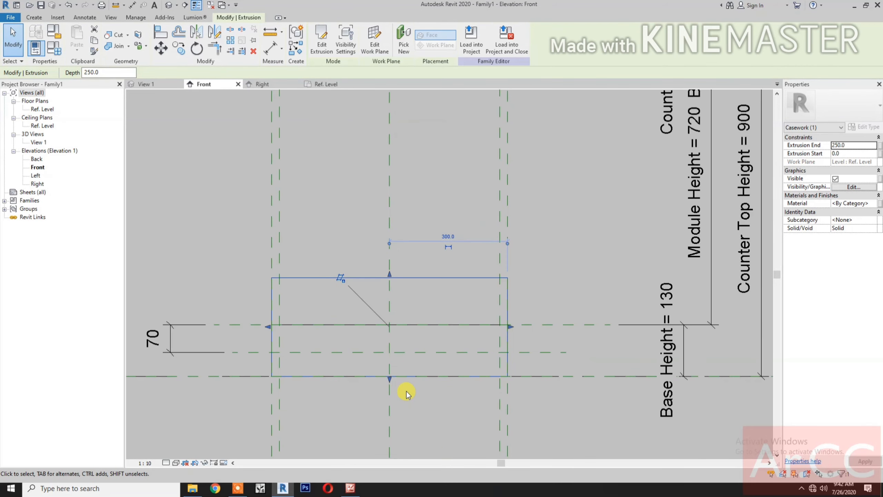
drag(392, 379, 394, 356)
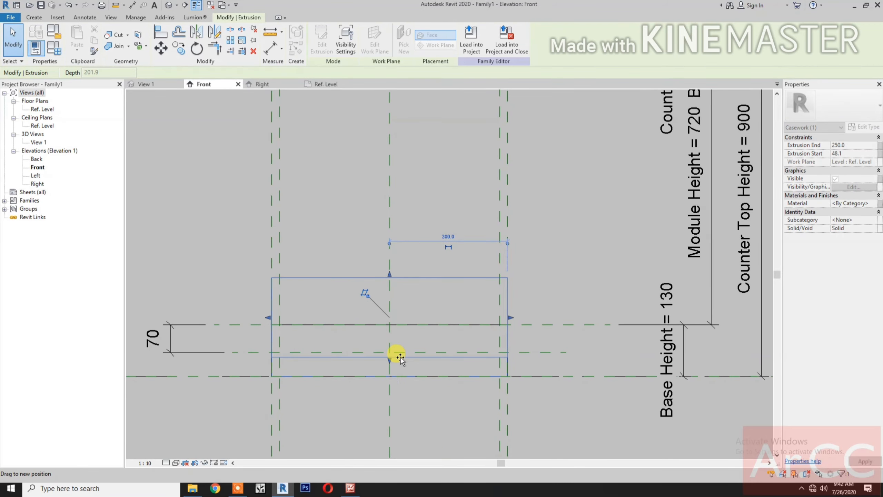
scroll(428, 387, down, 1)
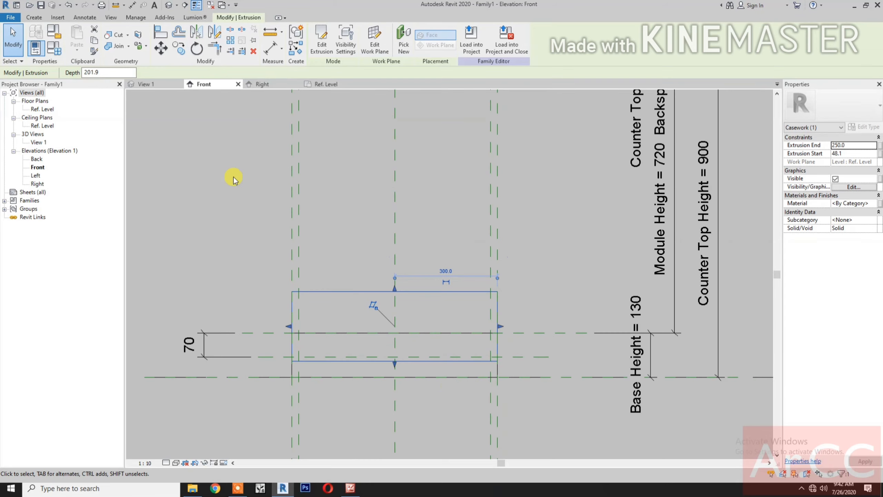
Step: Align and lock the extrusion's upper face to the top plane of Module Height and its lower face to the Base Height plane
click(160, 32)
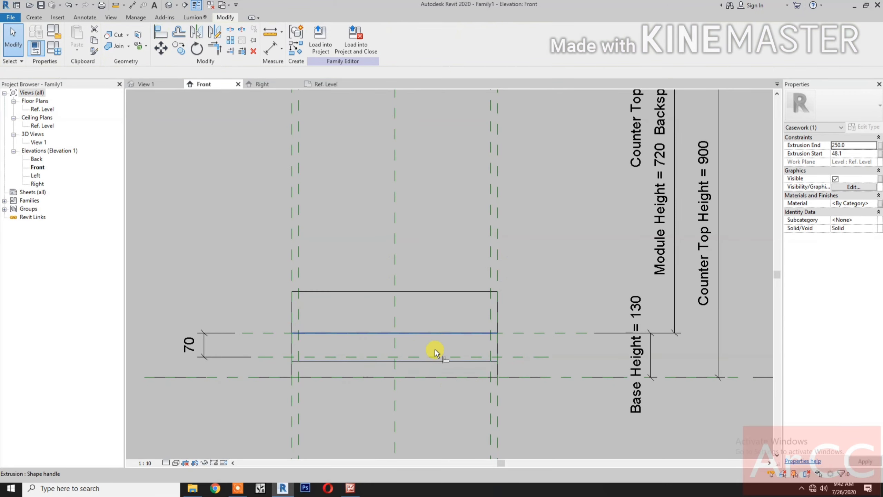
scroll(434, 355, down, 4)
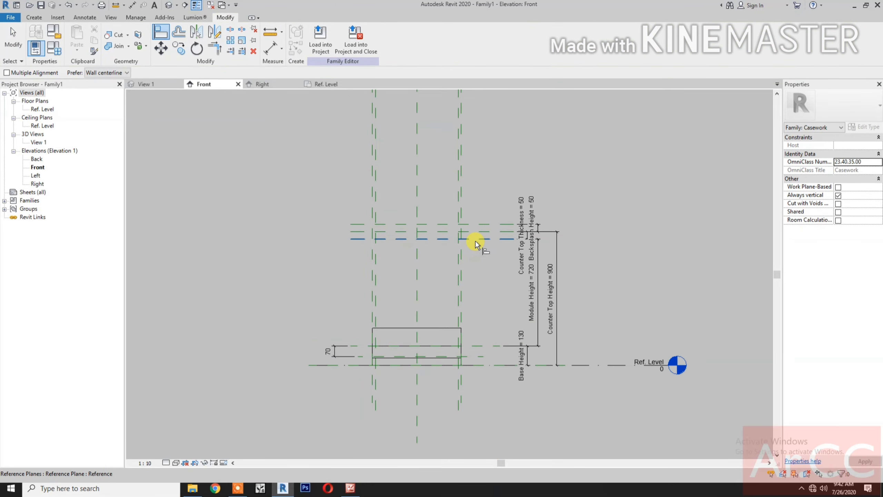
click(475, 240)
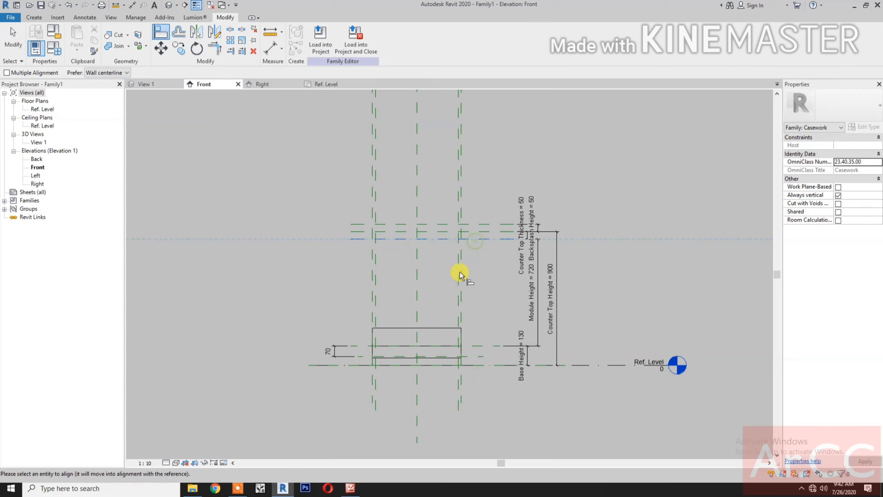
click(436, 328)
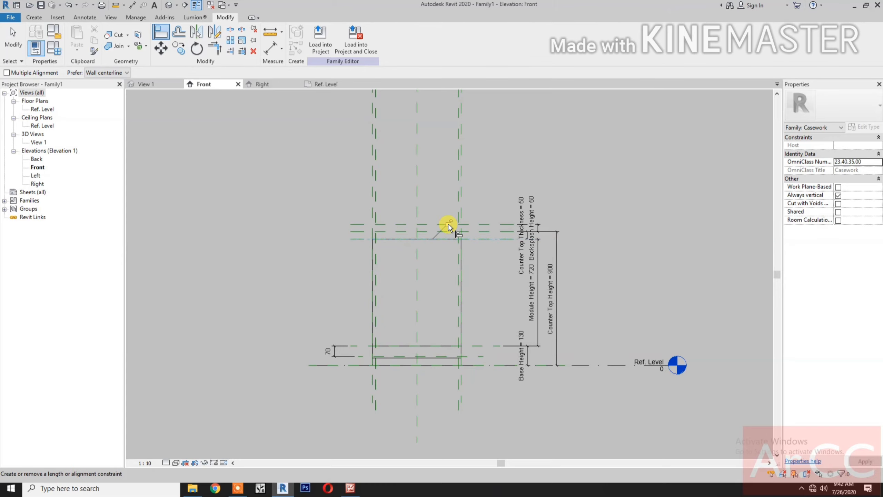
click(472, 346)
scroll(474, 324, up, 2)
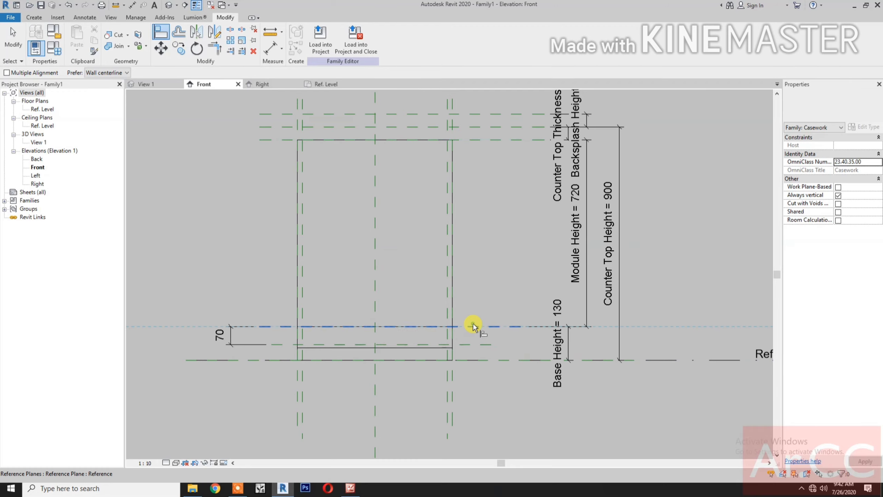
click(428, 348)
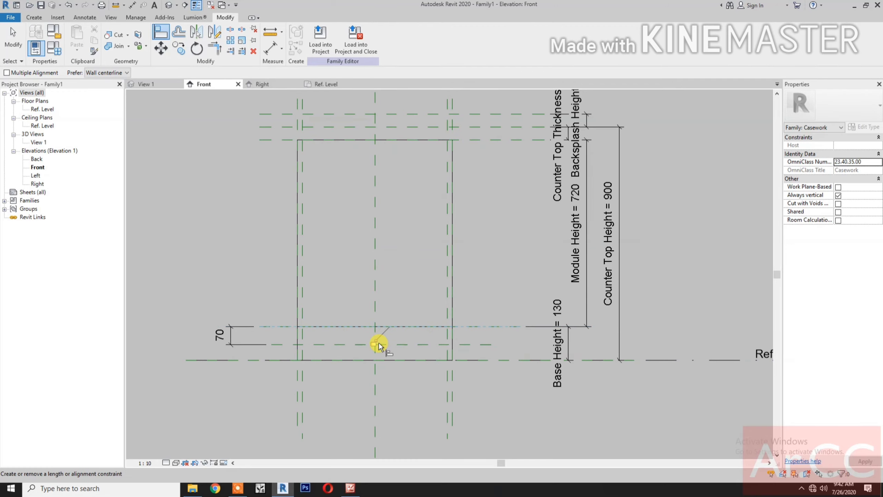
middle_drag(400, 400, 424, 440)
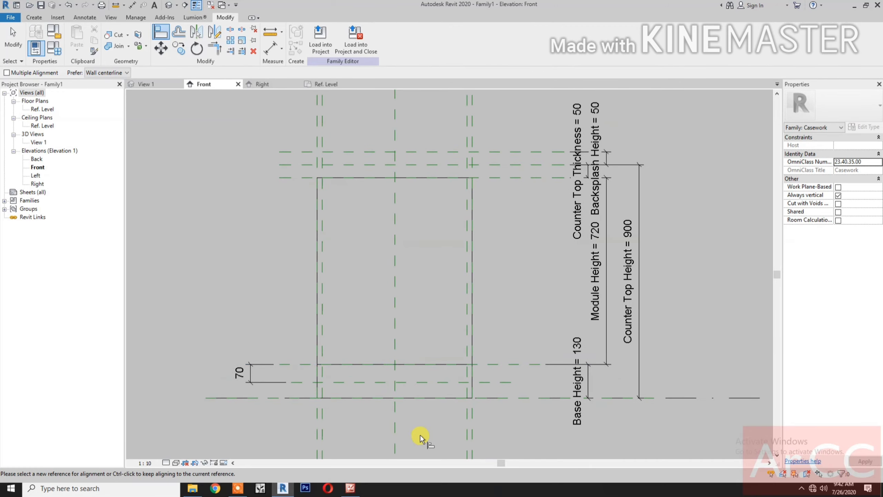
key(Escape)
key(Escape)
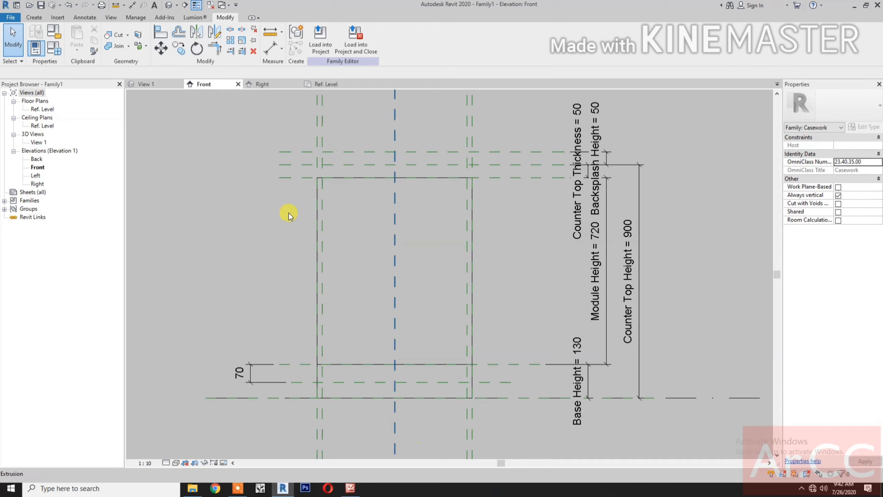
Step: Draw two horizontal reference planes across the cabinet, one just below the Module Height top plane and one just above the Base Height plane
click(34, 17)
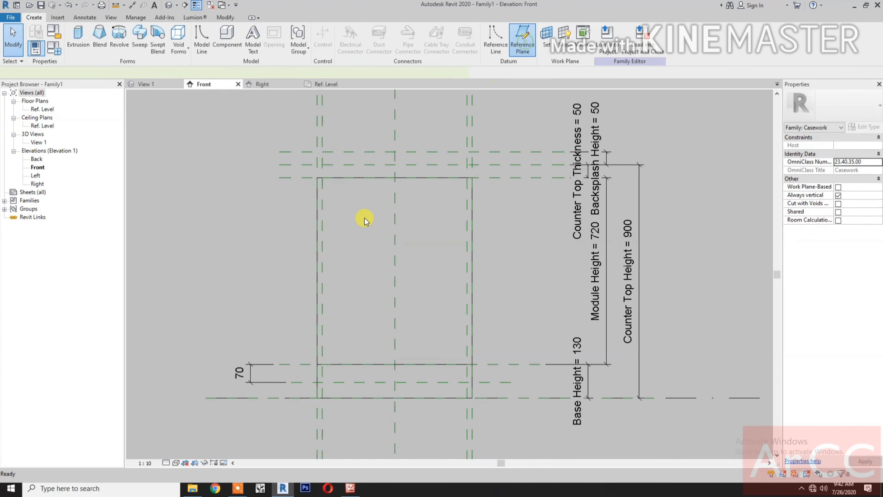
key(r)
key(p)
click(306, 182)
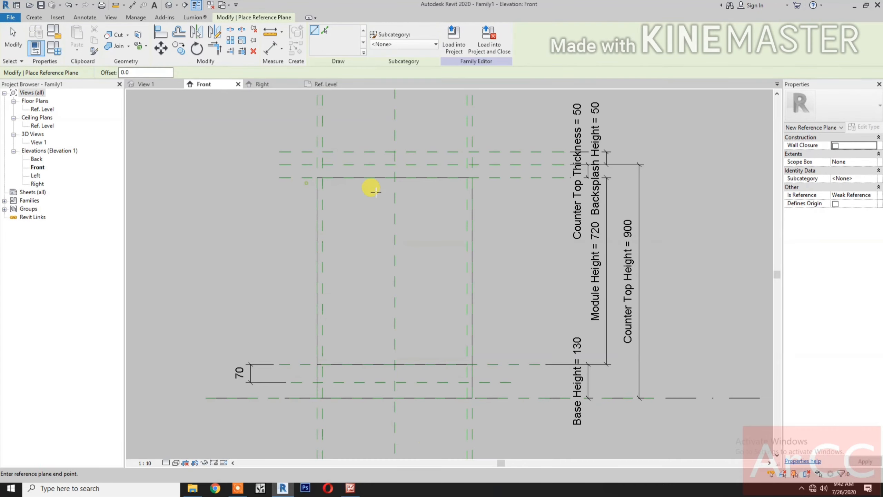
click(510, 182)
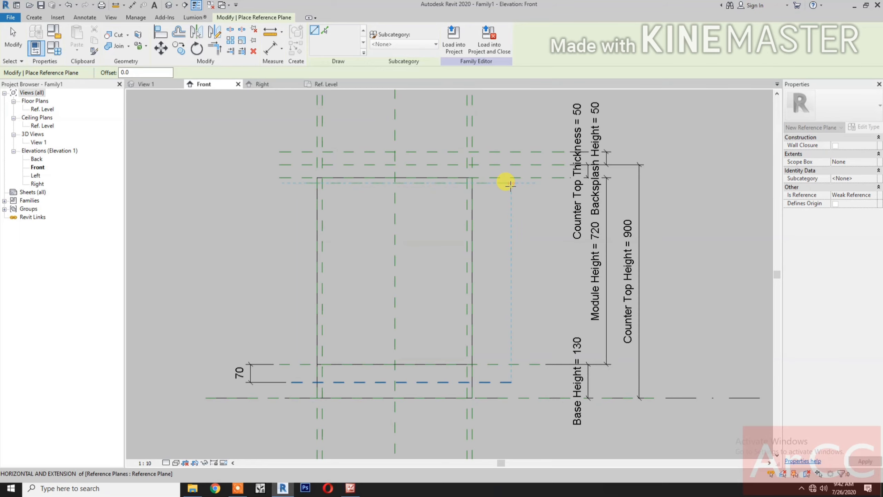
click(297, 354)
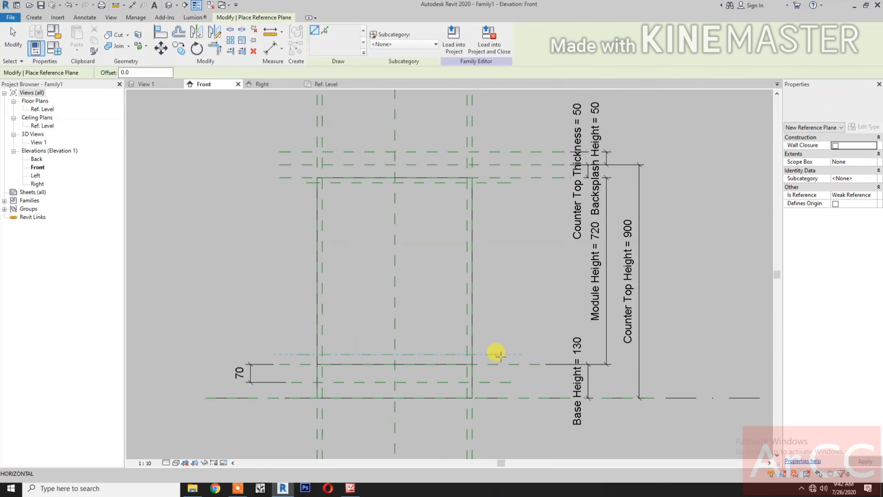
click(502, 354)
Step: Dimension the new upper plane from the Module Height top plane, set the distance to 20, and lock it
key(d)
key(i)
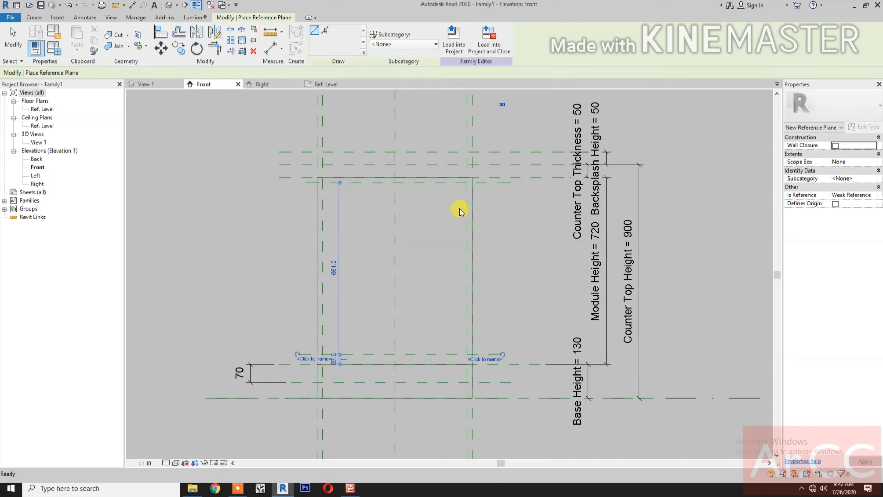
click(502, 185)
key(Escape)
key(Escape)
click(500, 183)
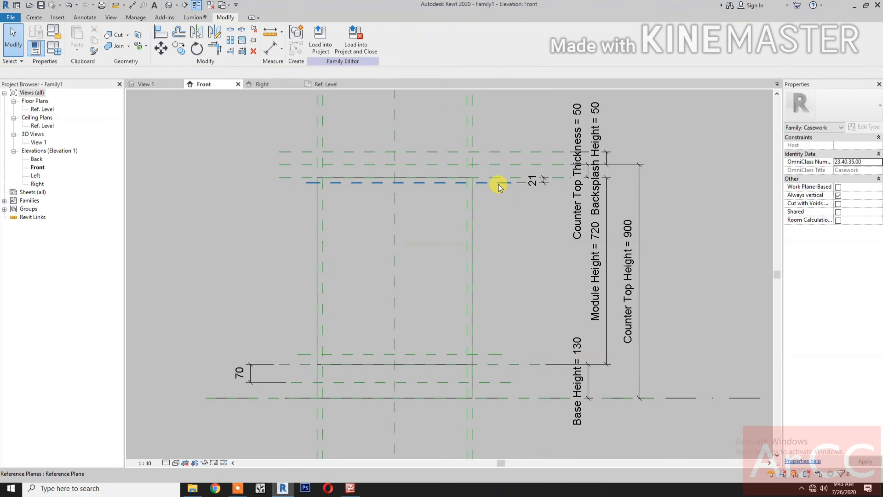
click(532, 180)
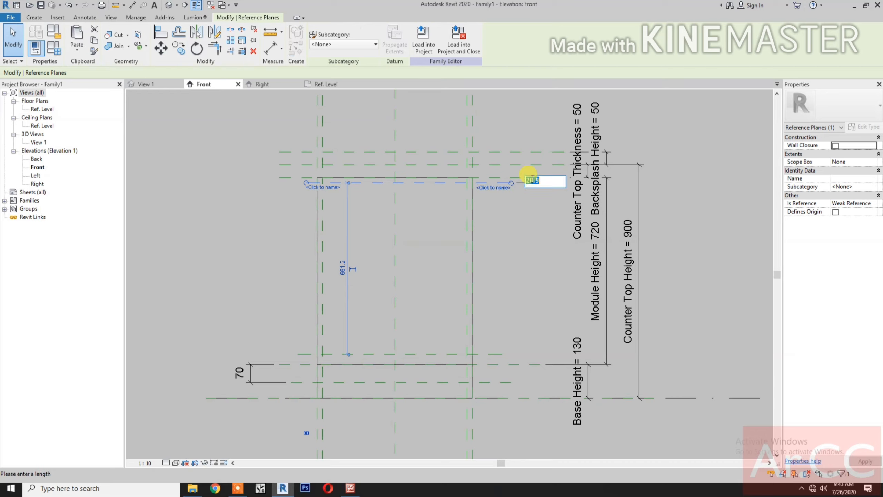
text(20)
click(537, 225)
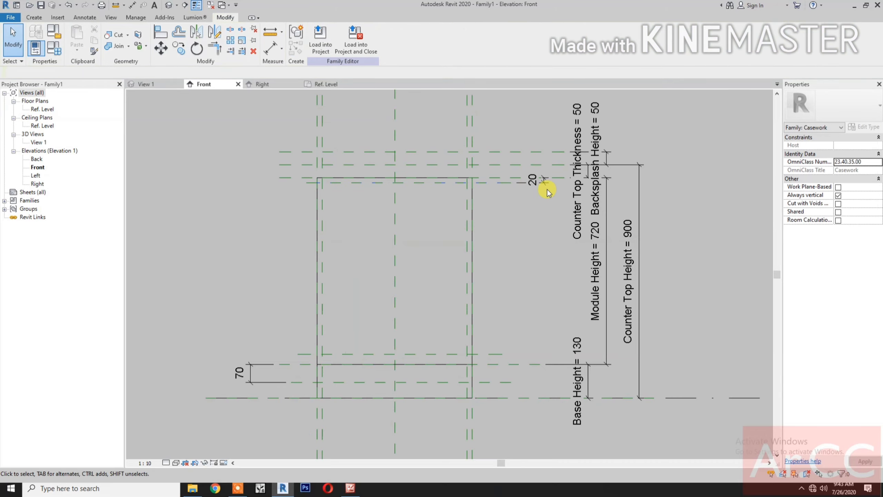
click(533, 181)
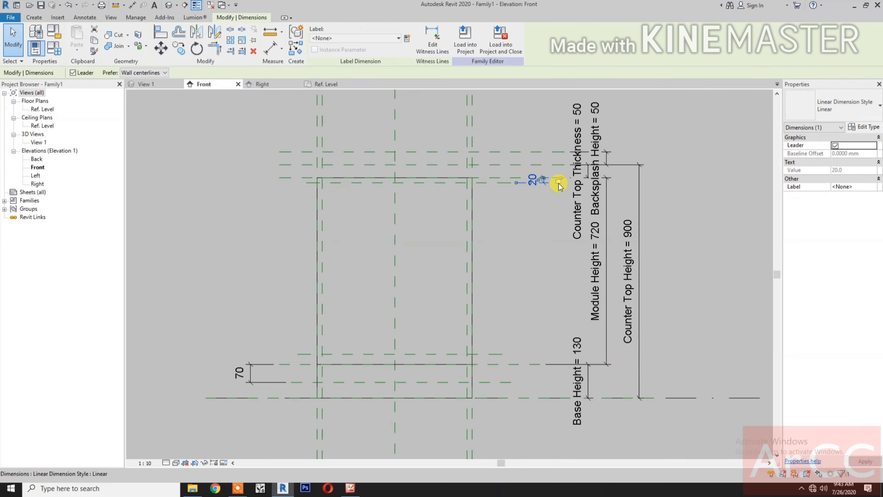
click(523, 267)
Step: Dimension the new lower reference plane from the Base Height plane
key(d)
key(i)
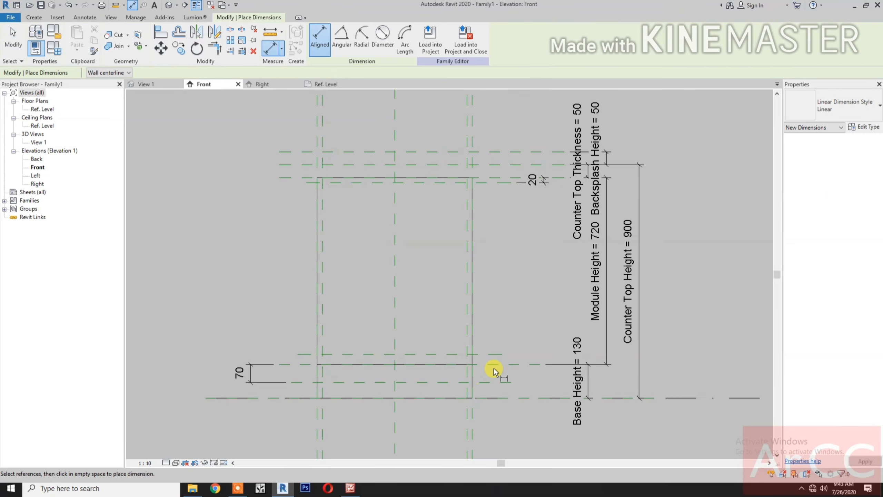
click(495, 354)
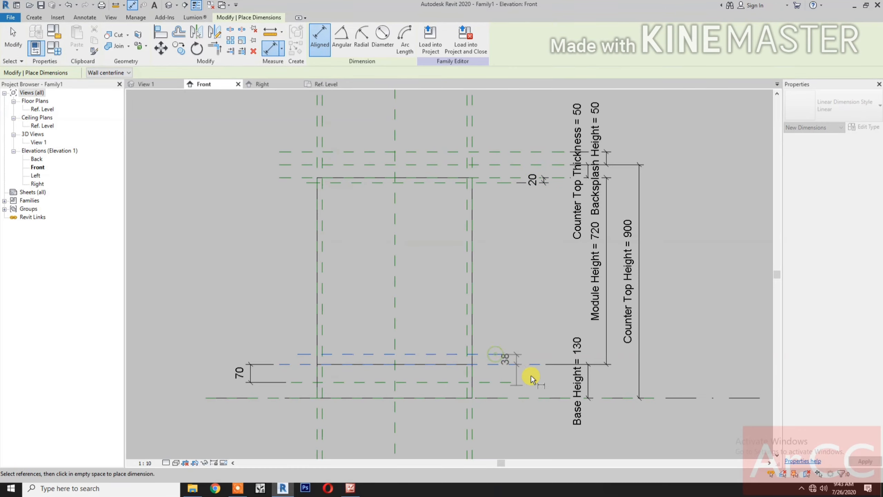
click(528, 371)
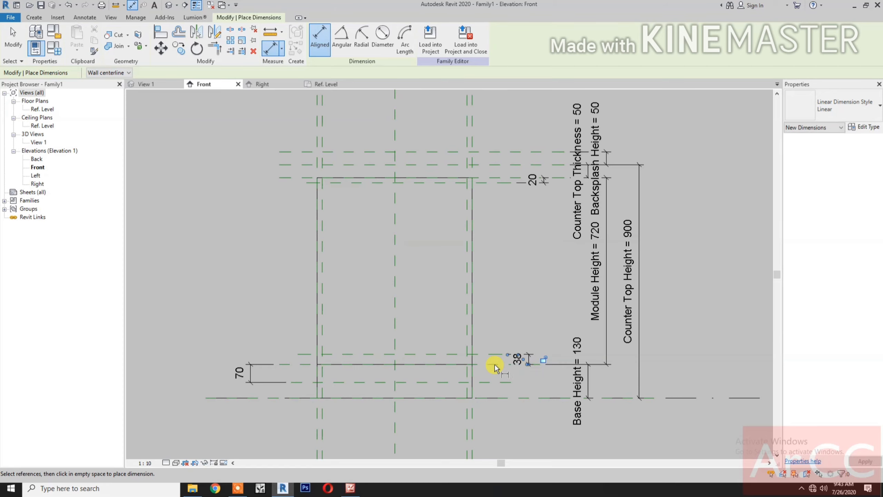
key(Escape)
Step: Set the new lower plane's distance from the Base Height plane to 20 and lock the dimension
click(490, 355)
click(519, 359)
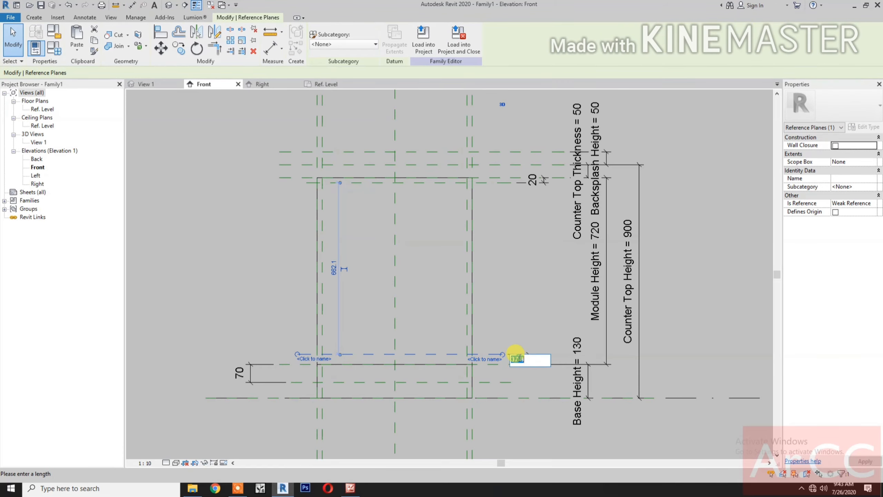
text(20)
key(Return)
click(537, 322)
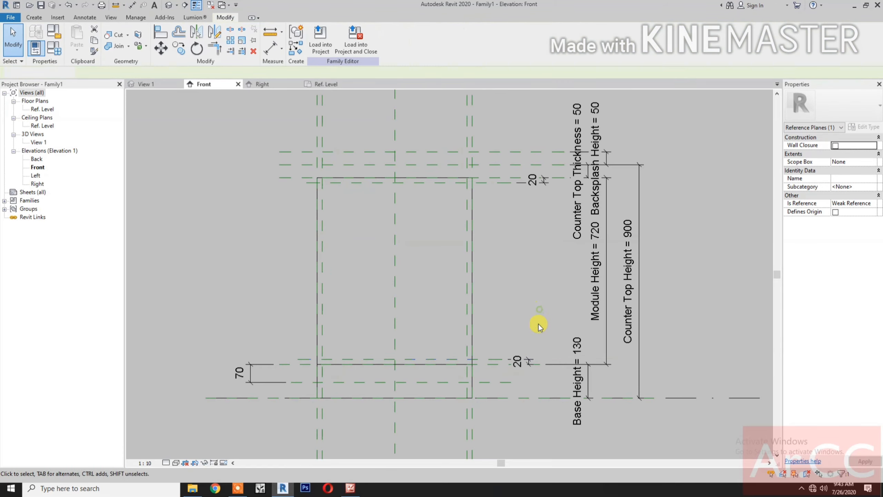
click(538, 361)
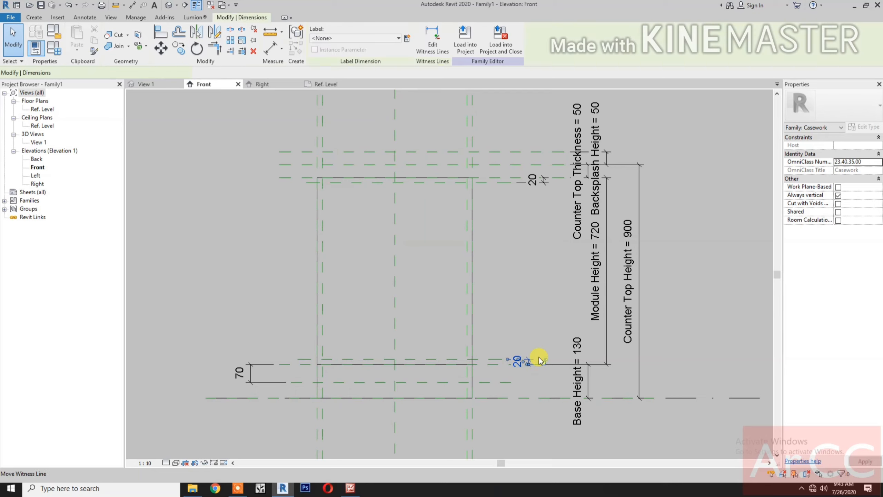
click(540, 386)
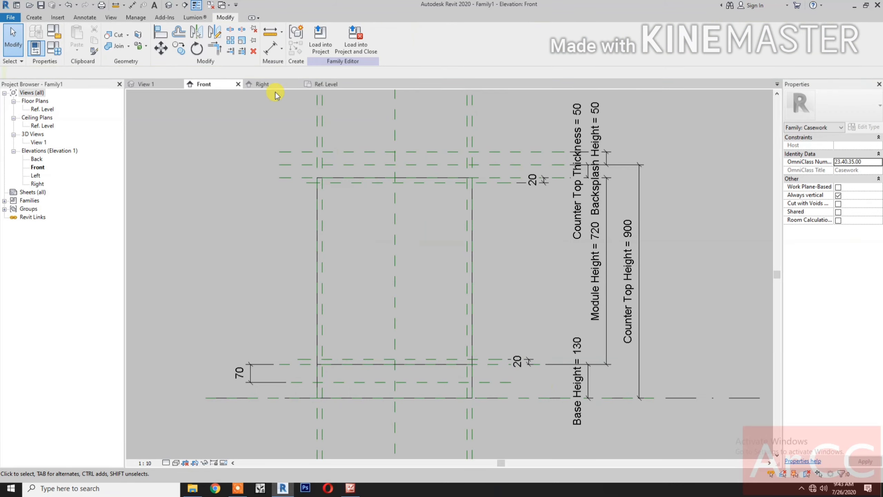
Step: In the Ref. Level plan, start a new extrusion and sketch a rectangle about 480 by 480 mm inside the cabinet outline
click(337, 84)
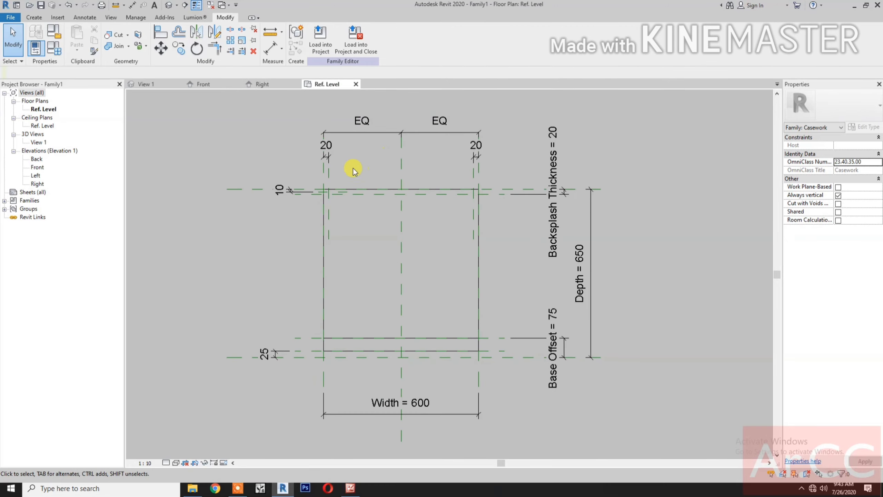
click(35, 20)
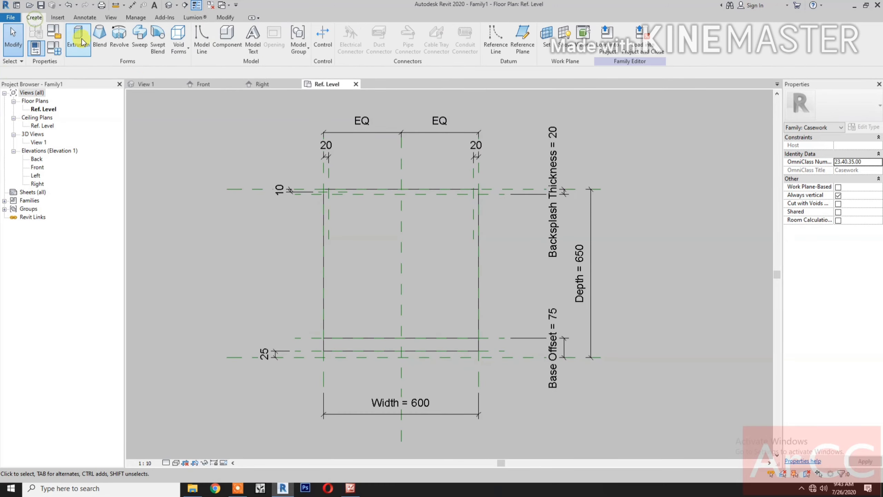
click(77, 38)
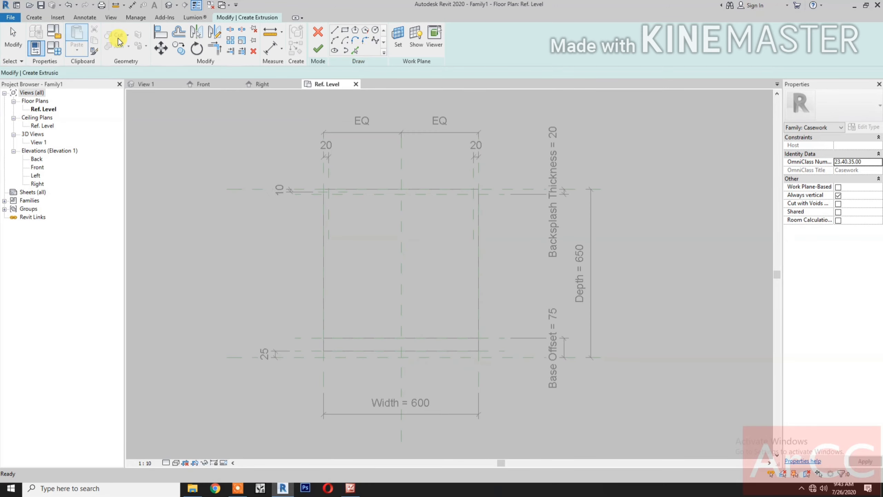
click(345, 30)
click(340, 202)
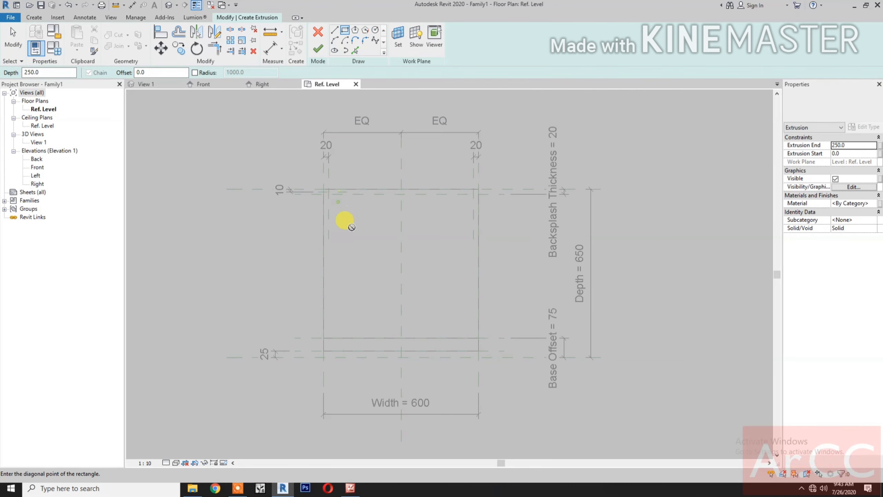
click(462, 326)
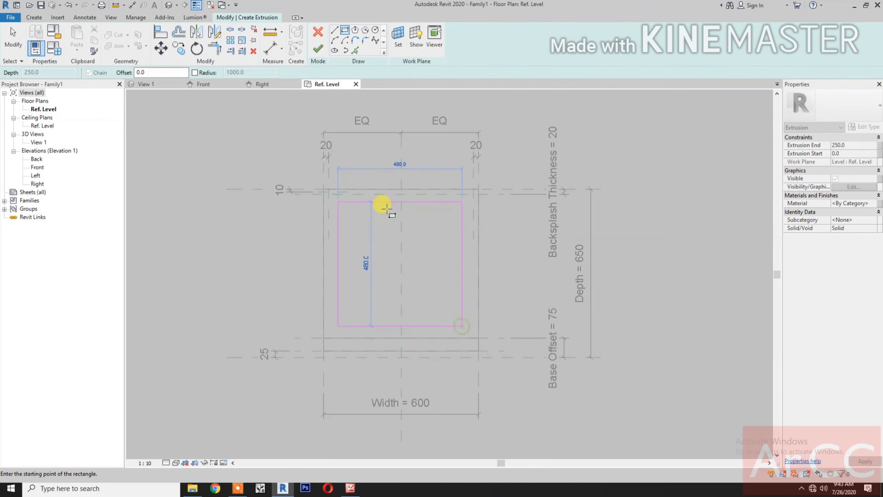
click(160, 31)
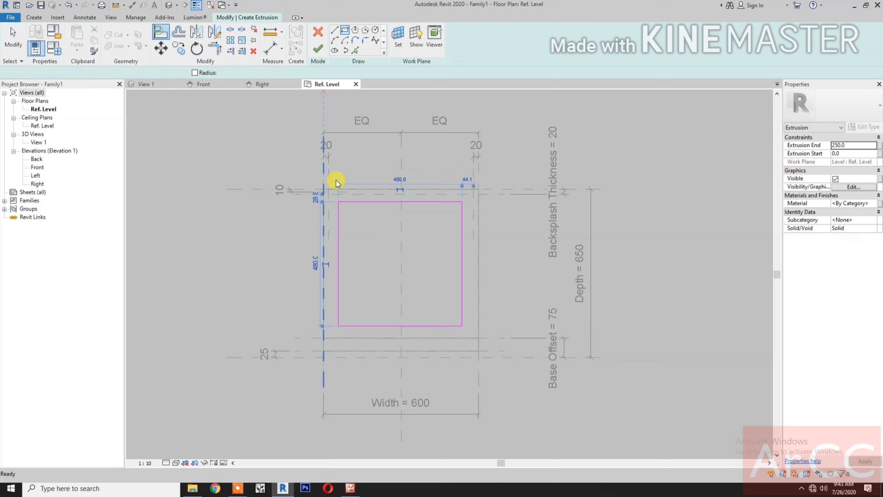
click(497, 195)
key(Escape)
key(Escape)
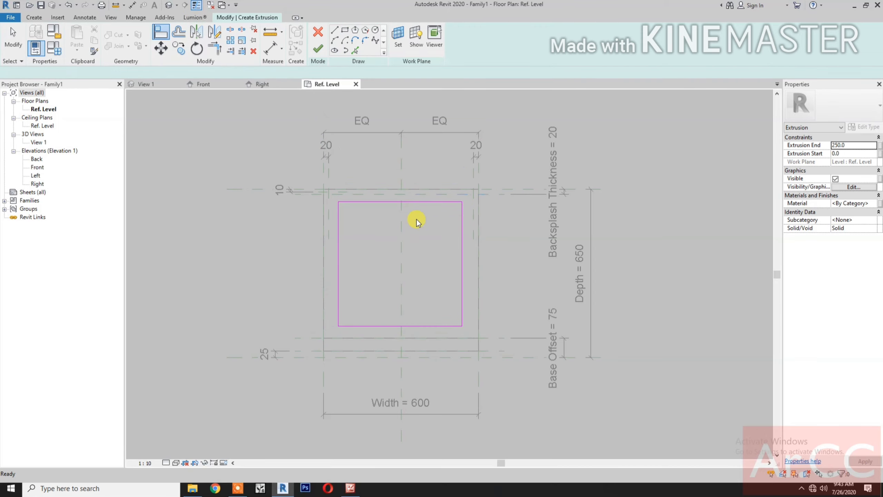
Step: Align and lock the rectangle's rear edge to the reference plane offset 10 mm from the back
click(161, 33)
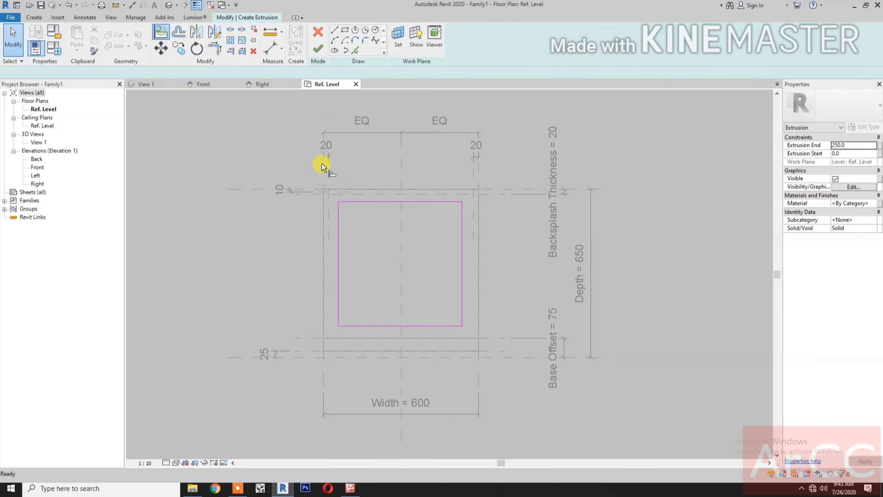
scroll(351, 194, up, 4)
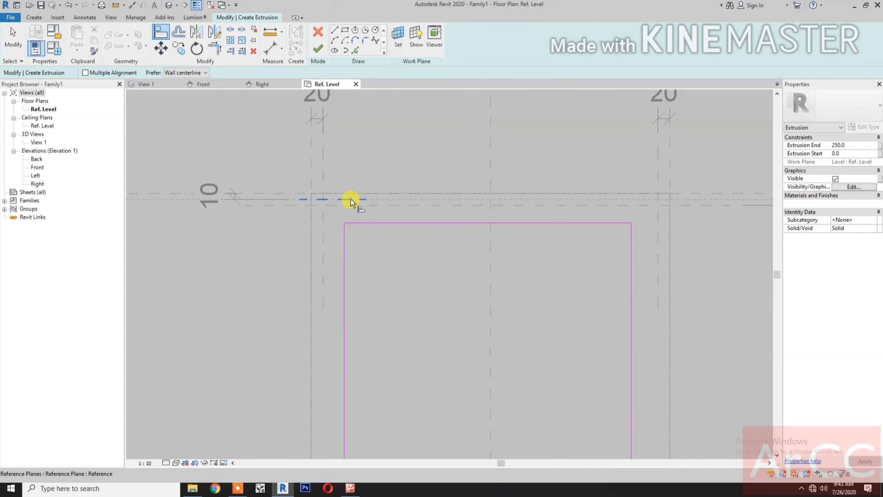
click(350, 199)
click(364, 221)
click(447, 214)
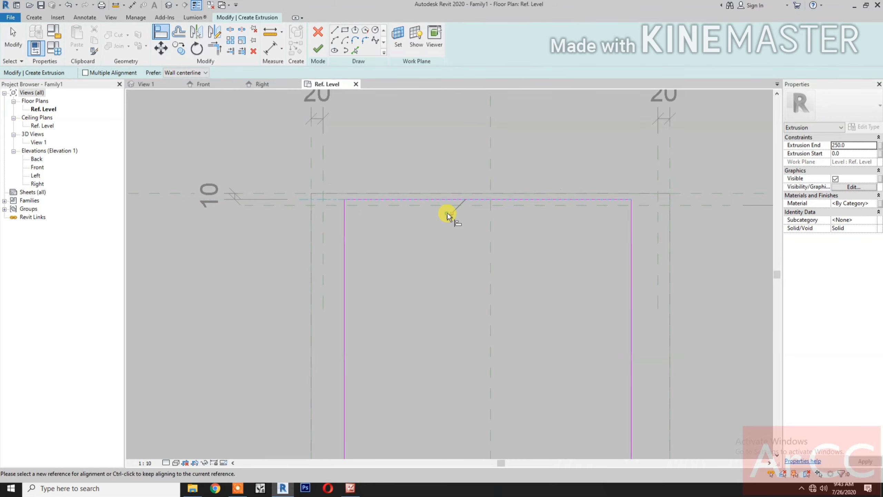
Step: Align and lock the rectangle's two side edges to the inner reference planes offset 20 mm from the cabinet sides
scroll(439, 245, down, 1)
middle_drag(431, 252, 432, 227)
click(341, 228)
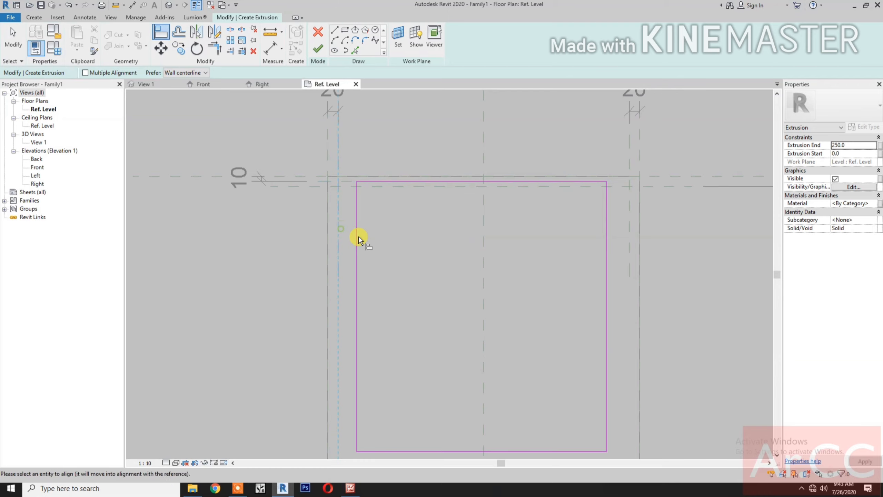
click(357, 237)
scroll(370, 317, down, 2)
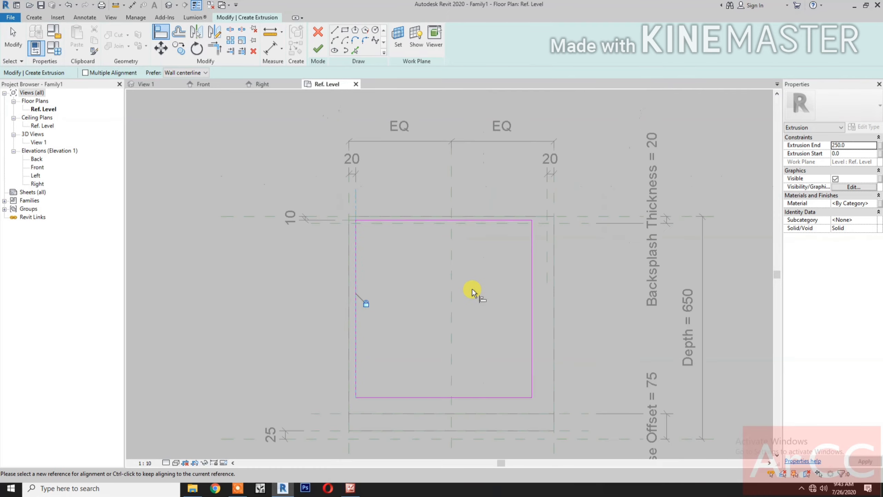
click(548, 254)
click(535, 259)
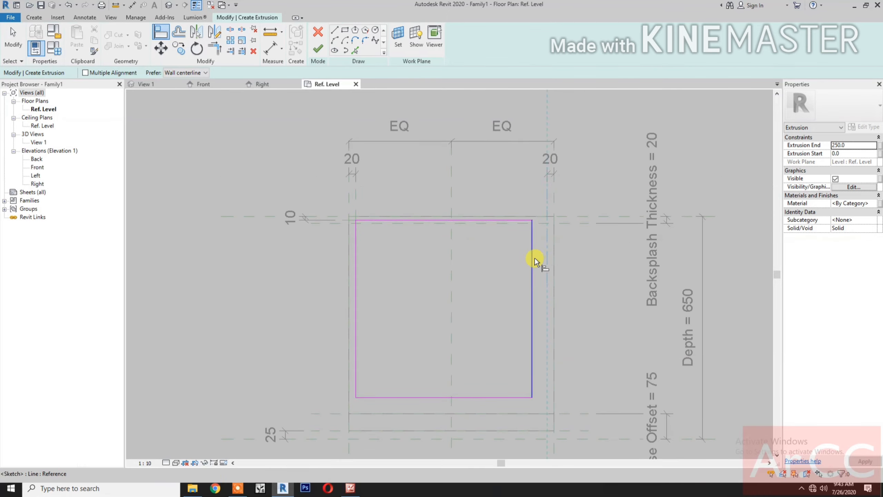
scroll(549, 313, down, 2)
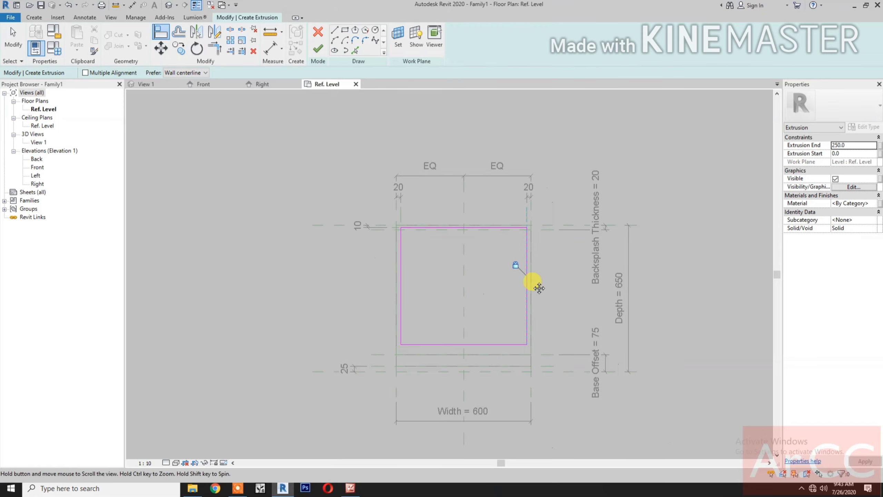
Step: Align and lock the rectangle's front edge to the Front reference plane and finish the extrusion
click(538, 349)
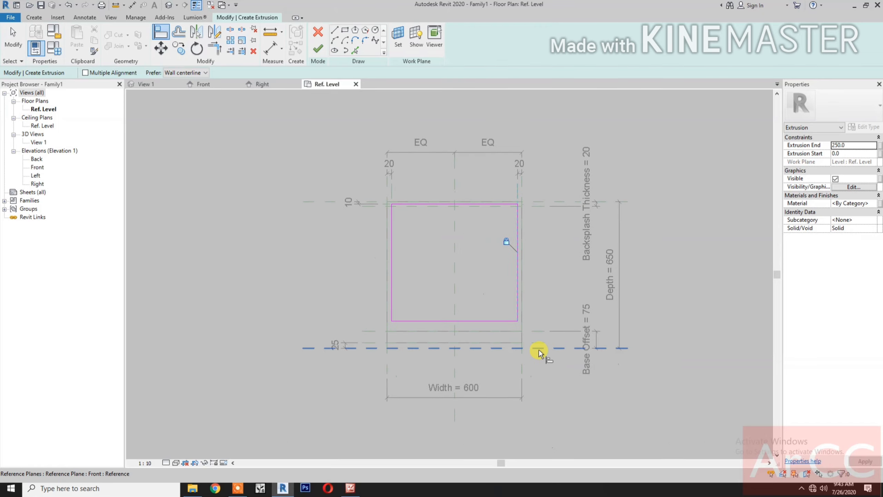
click(483, 322)
click(482, 332)
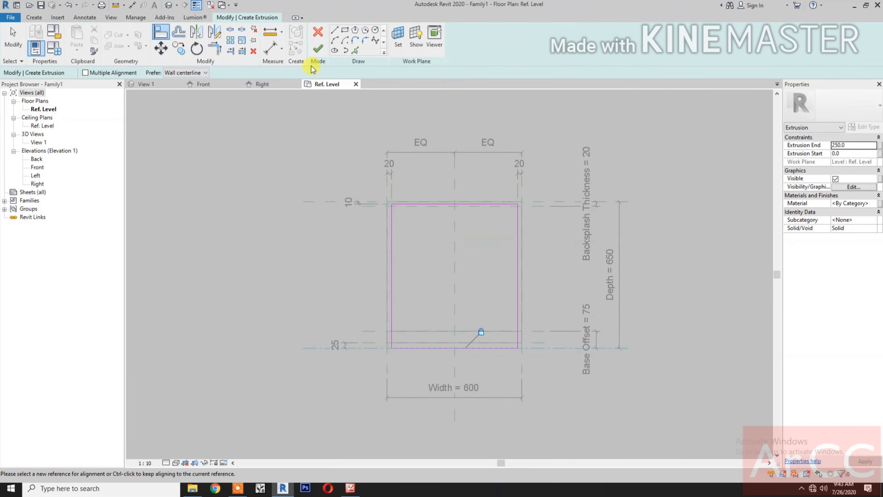
click(318, 49)
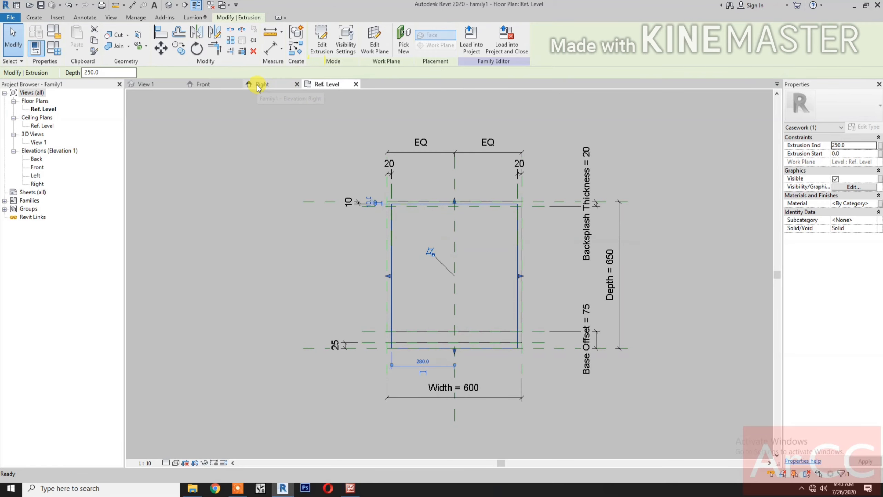
Step: In the Front elevation, align and lock the new extrusion's upper and lower faces to the planes offset 20 mm inside the module height
click(226, 84)
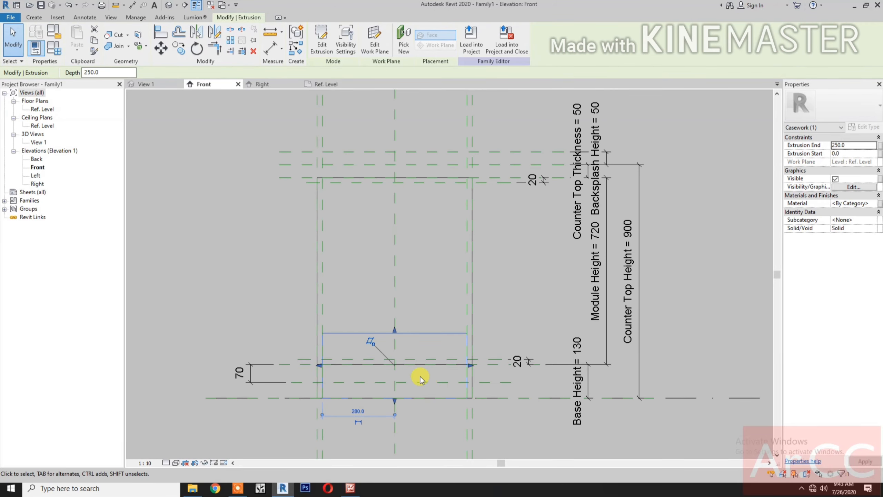
drag(396, 403, 404, 366)
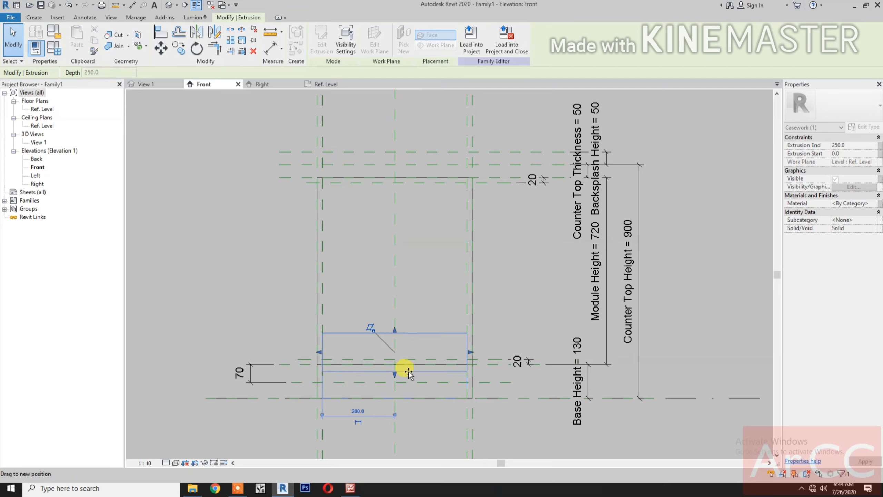
click(162, 37)
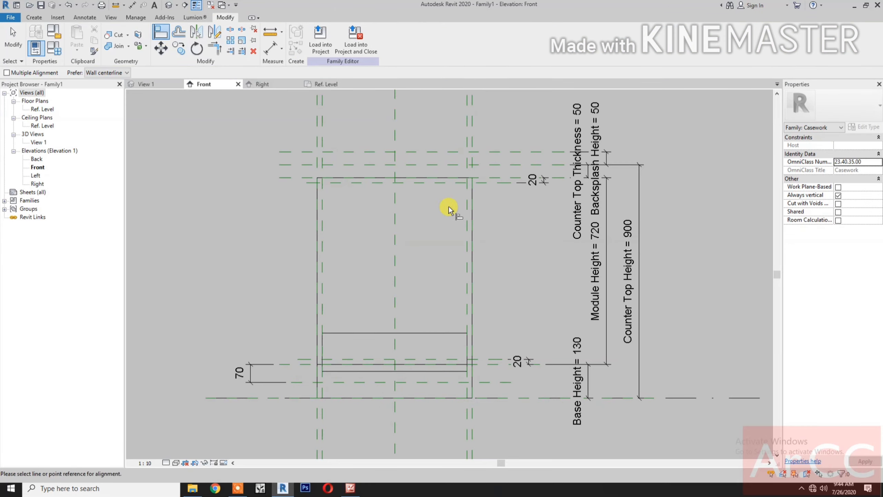
click(488, 182)
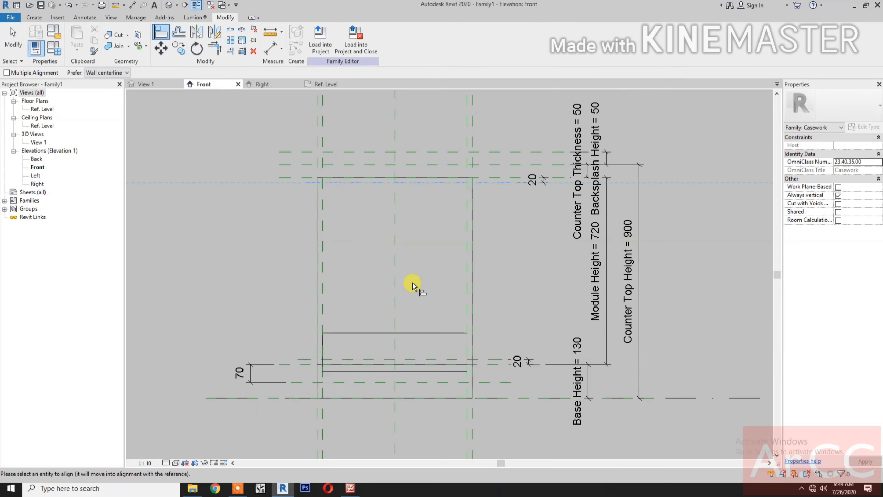
click(417, 333)
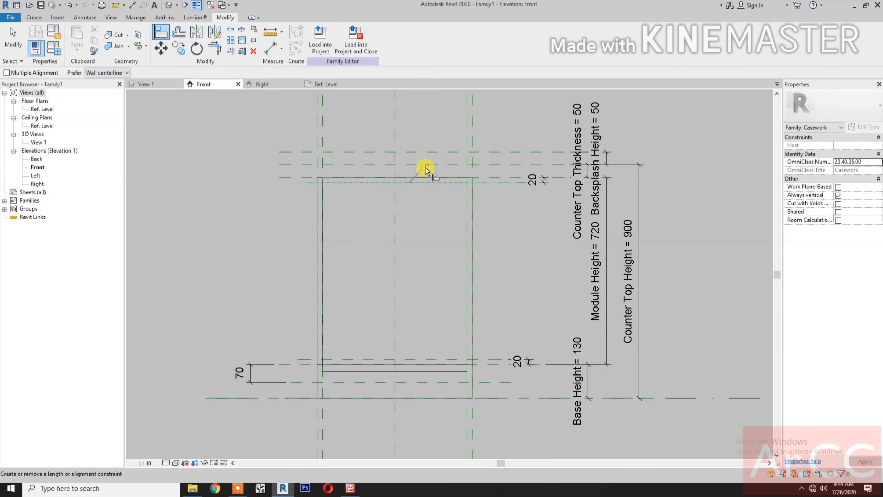
click(491, 358)
click(443, 372)
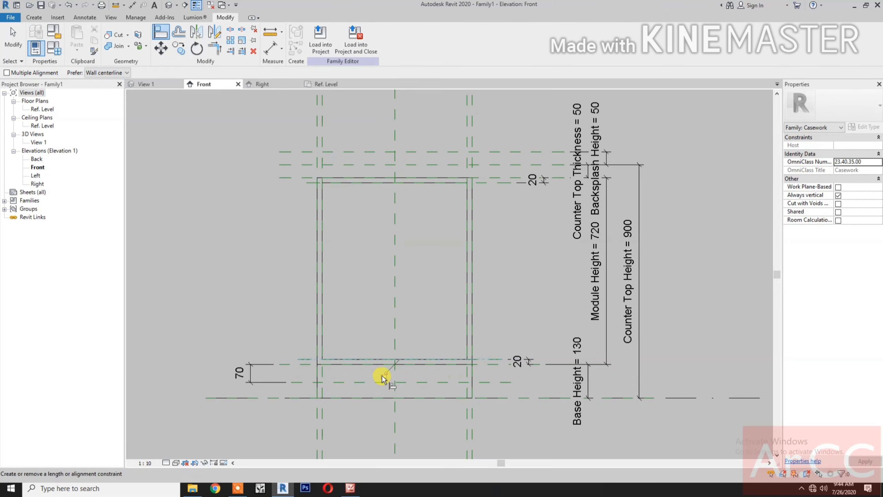
Step: In the 3D view, turn to the front-right corner and change the new inner extrusion to a void
click(158, 86)
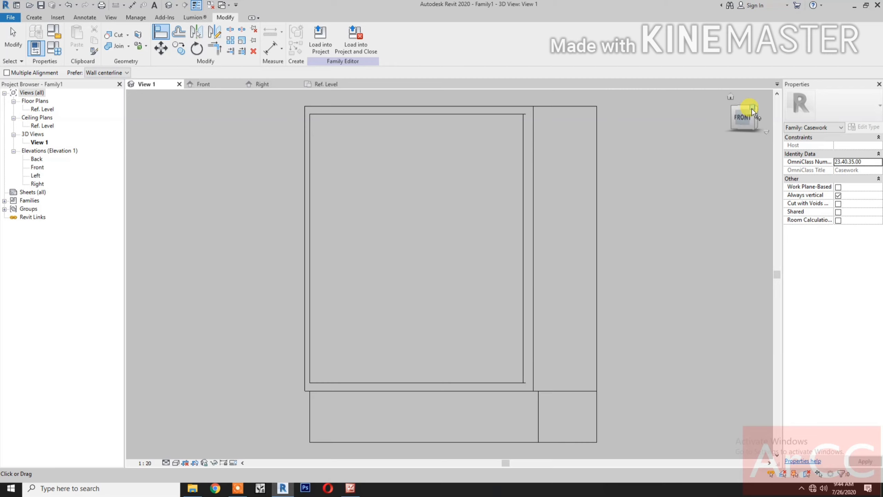
click(752, 109)
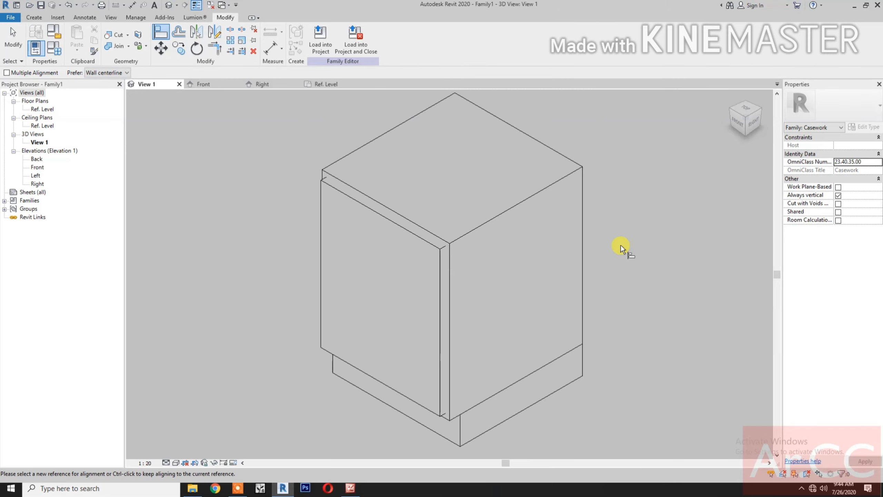
key(Escape)
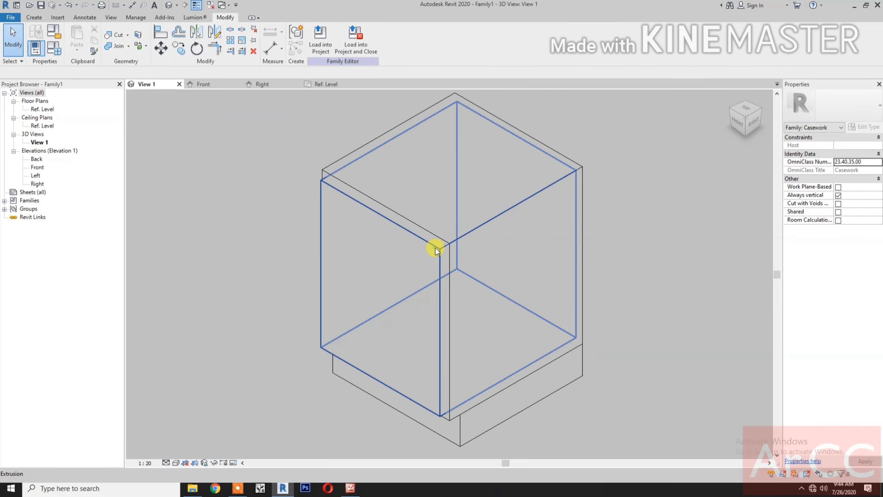
click(435, 248)
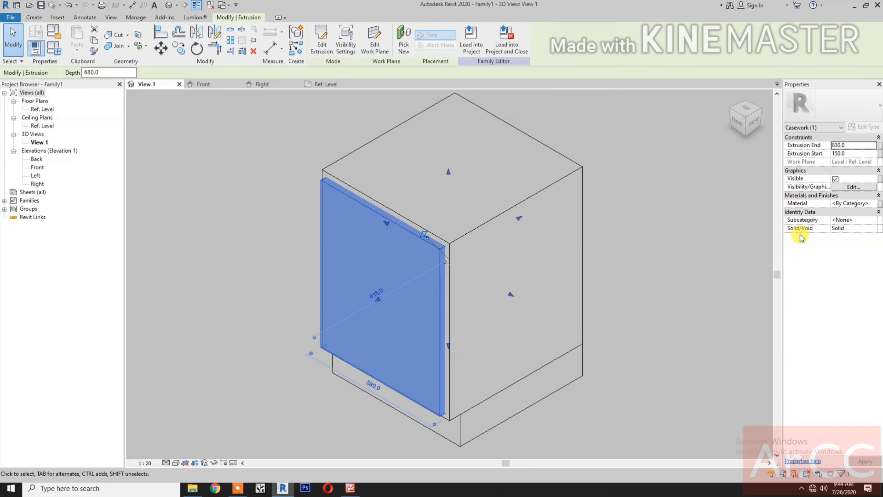
click(867, 228)
click(873, 229)
click(859, 243)
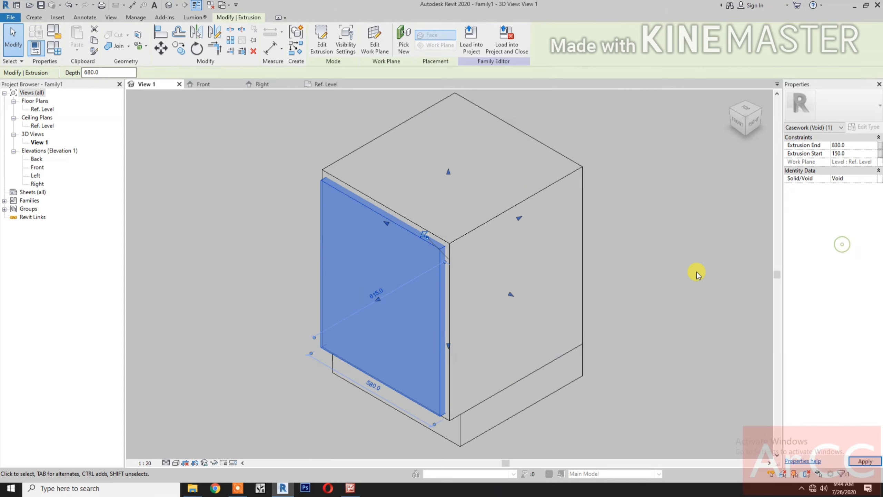
Step: Cut the void extrusion out of the solid cabinet module to hollow its interior
click(675, 266)
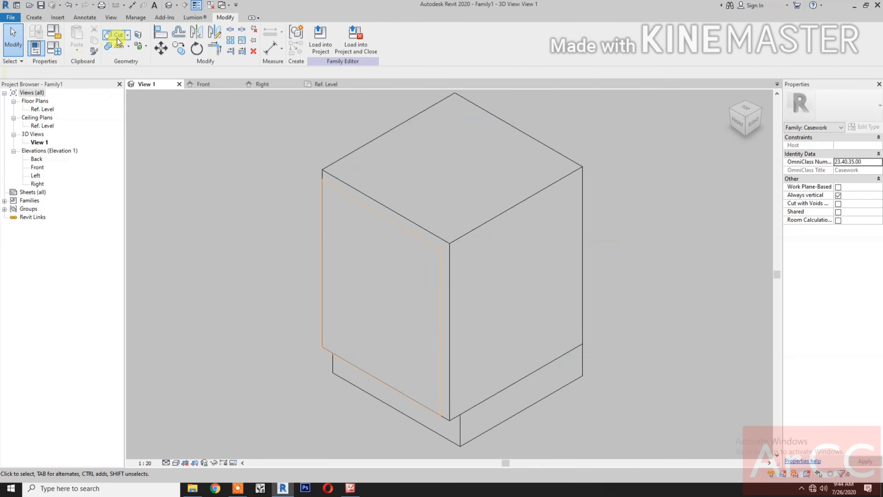
click(109, 35)
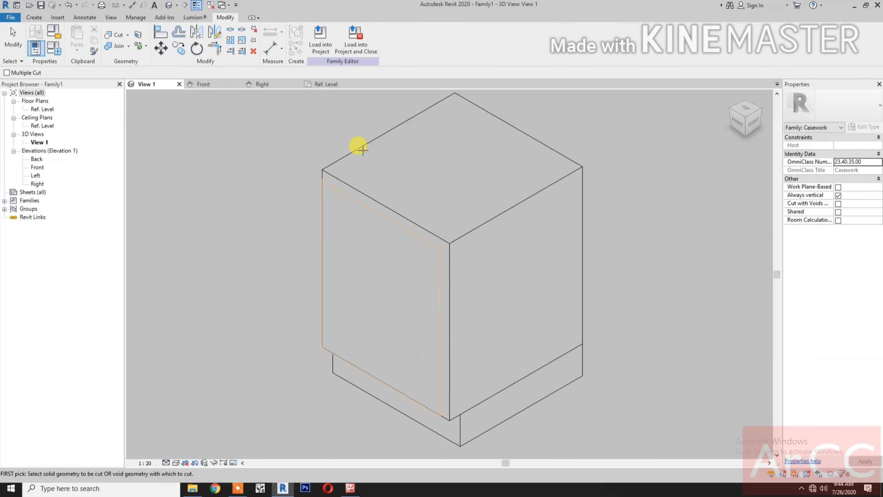
click(365, 144)
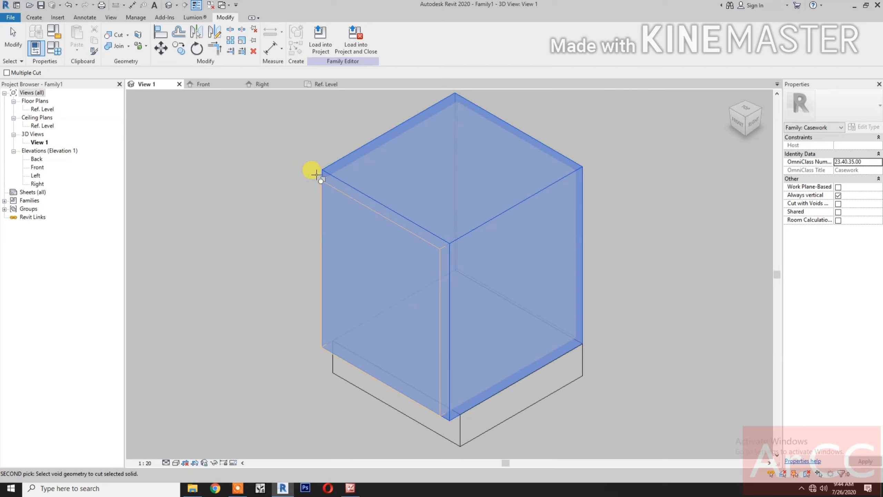
click(317, 182)
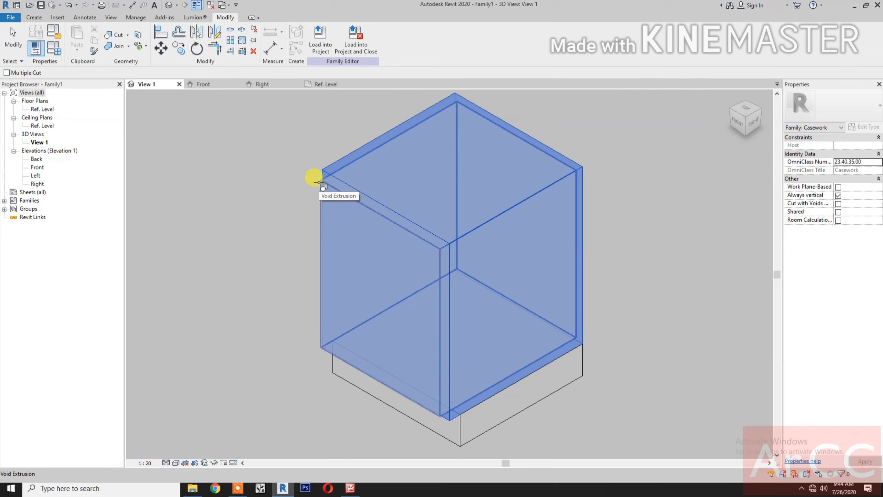
click(318, 182)
scroll(259, 200, down, 1)
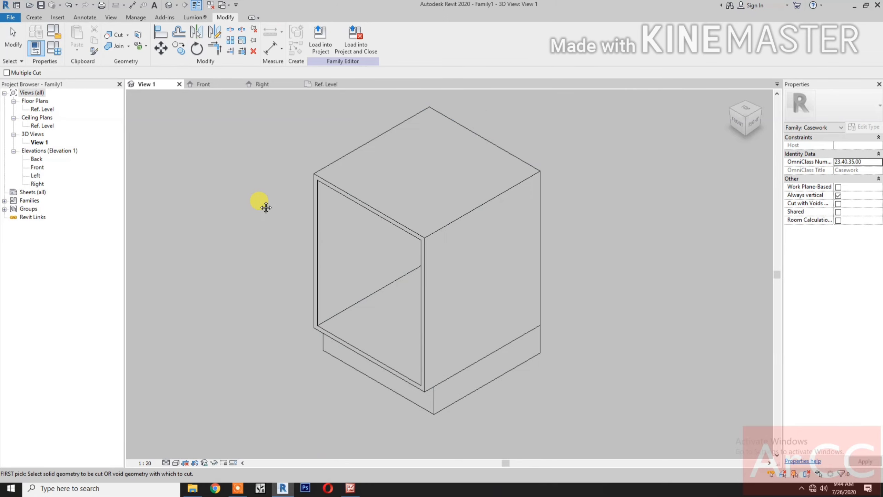
key(Escape)
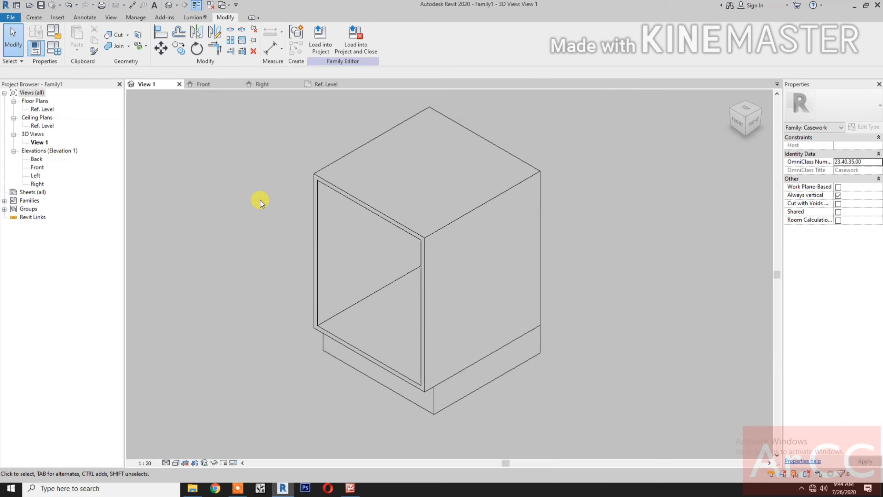
Step: In the Ref. Level plan, start a new extrusion and sketch a rectangle about 480 by 400 mm inside the cabinet outline
click(332, 86)
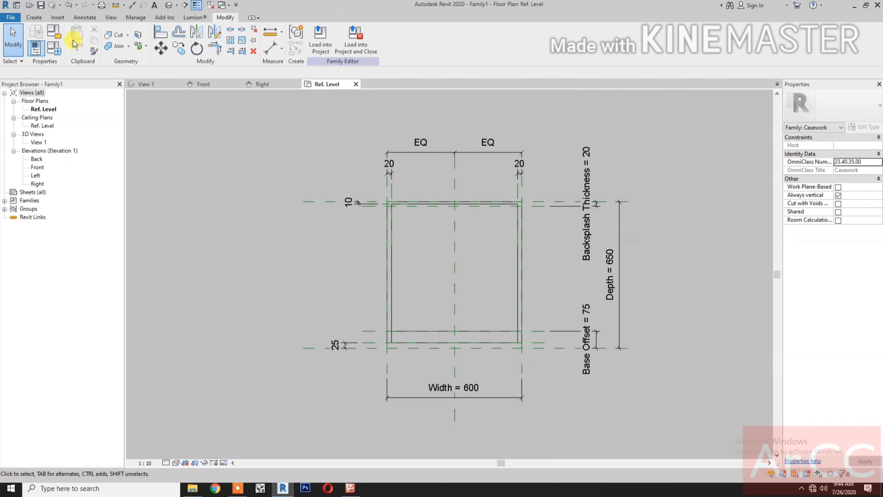
click(34, 18)
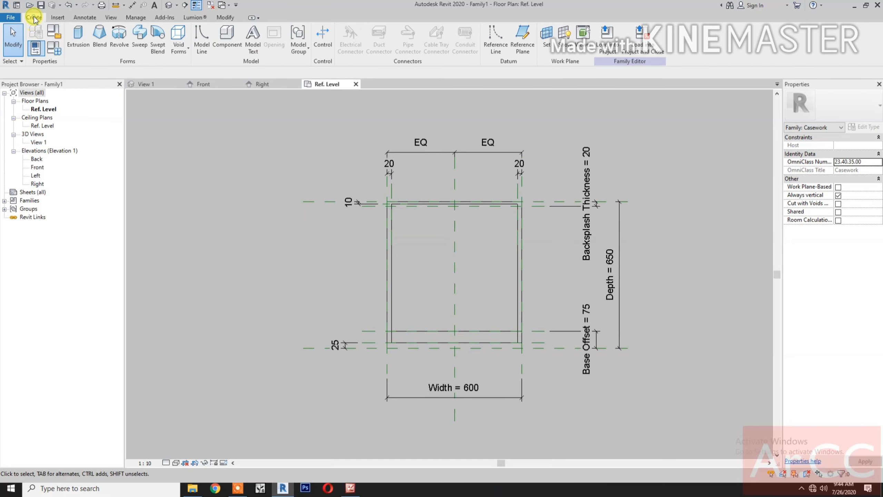
click(75, 41)
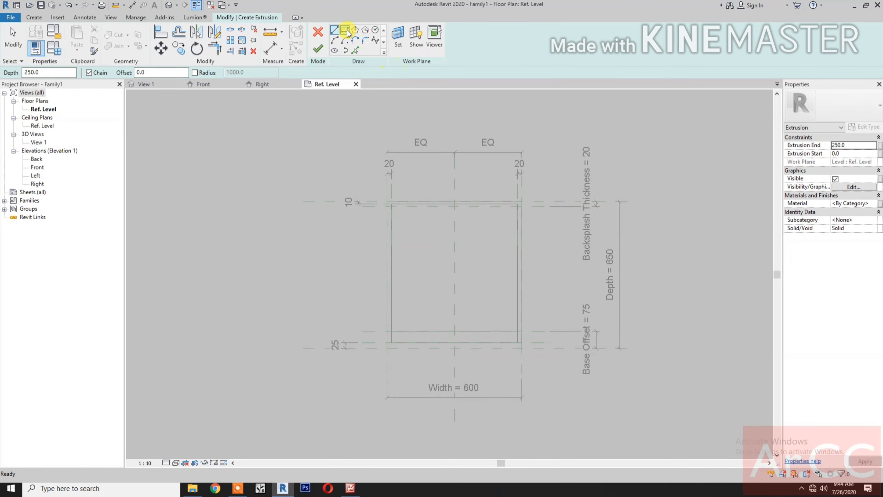
click(345, 30)
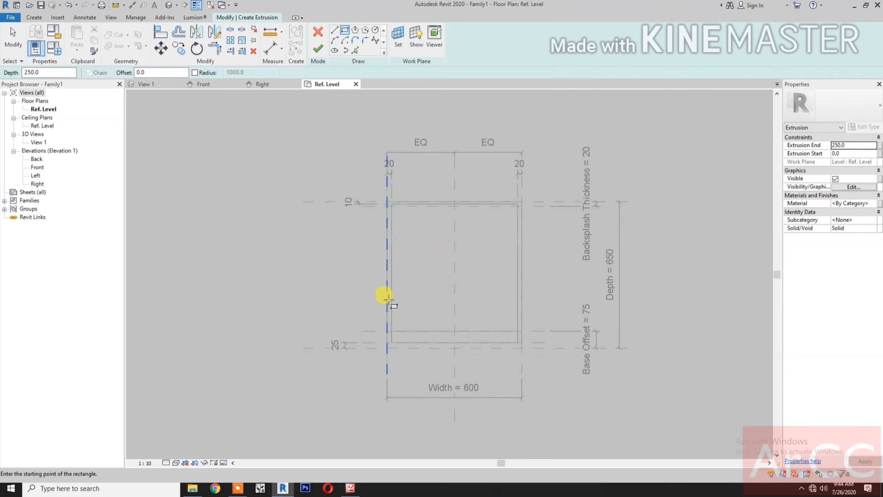
click(397, 310)
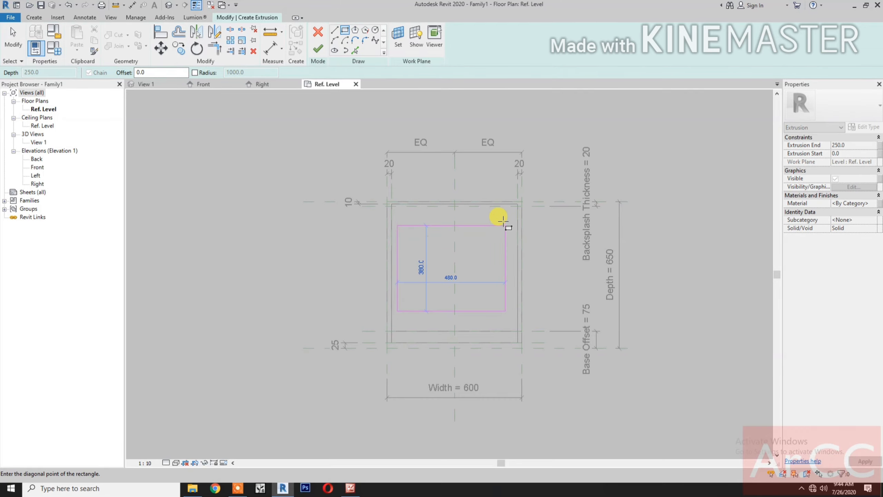
click(503, 221)
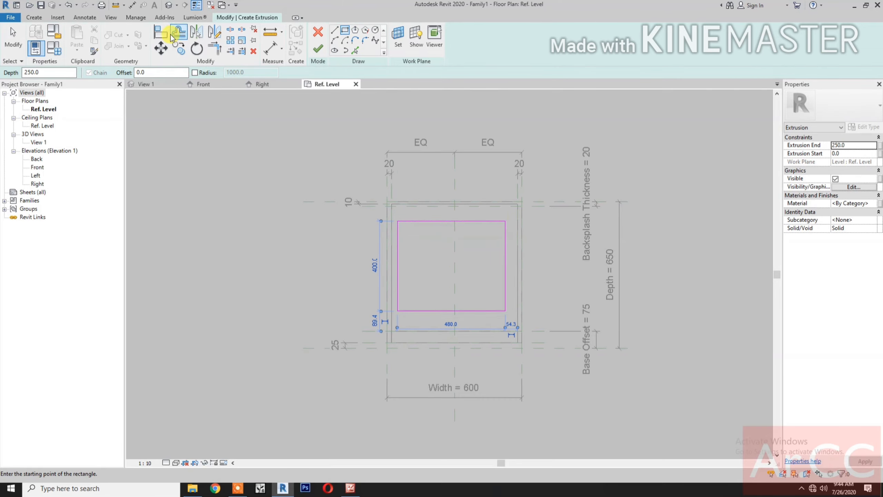
Step: Align and lock the rectangle's back edge to the rear reference plane and its front edge to the Front reference plane
click(161, 32)
scroll(483, 317, up, 3)
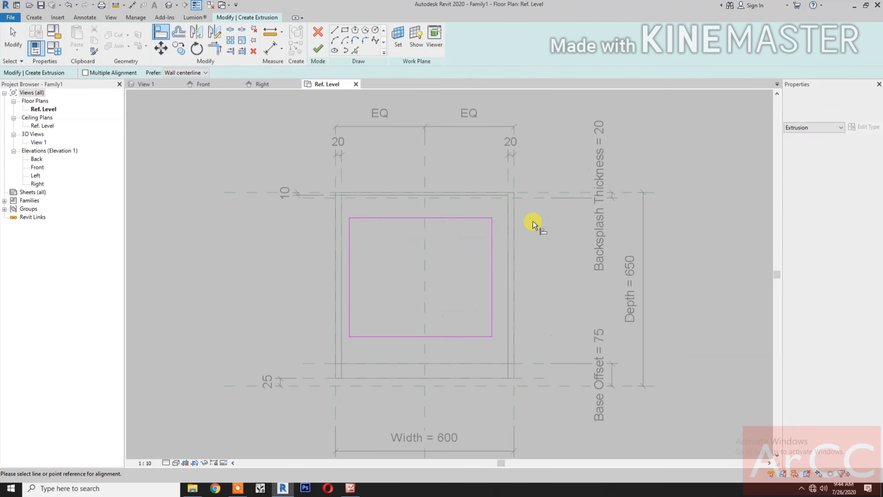
click(543, 190)
click(457, 218)
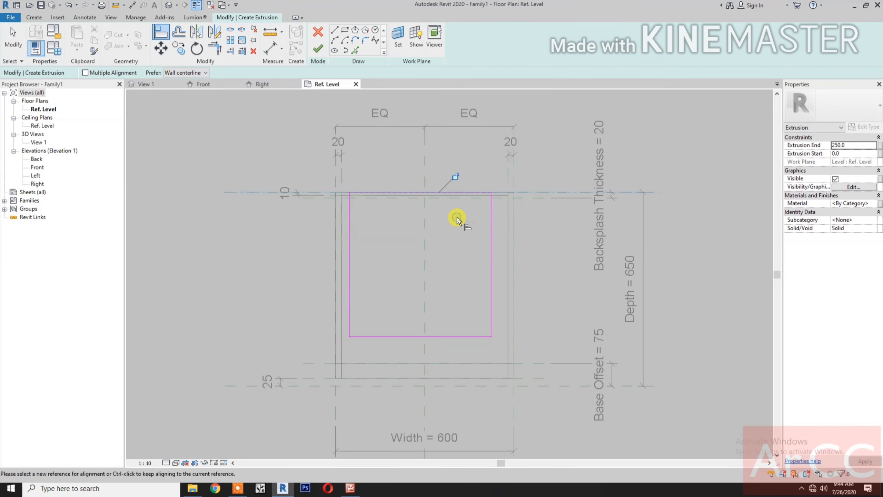
click(455, 177)
scroll(530, 380, down, 2)
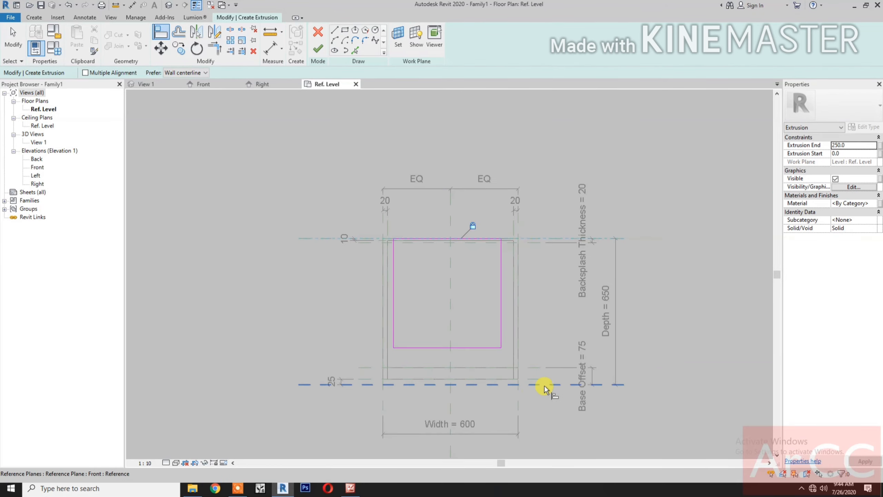
click(545, 385)
click(490, 349)
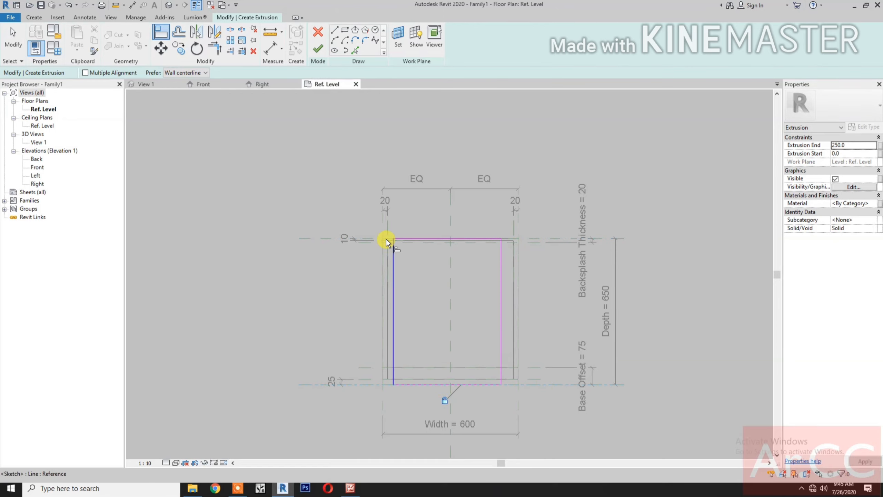
Step: Align and lock the rectangle's two side edges to the outer cabinet side planes and finish the extrusion
click(383, 220)
click(393, 274)
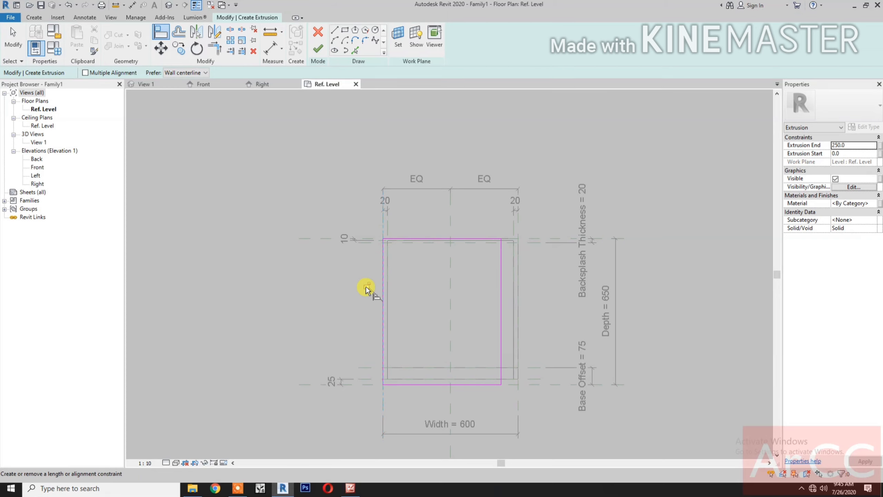
click(519, 221)
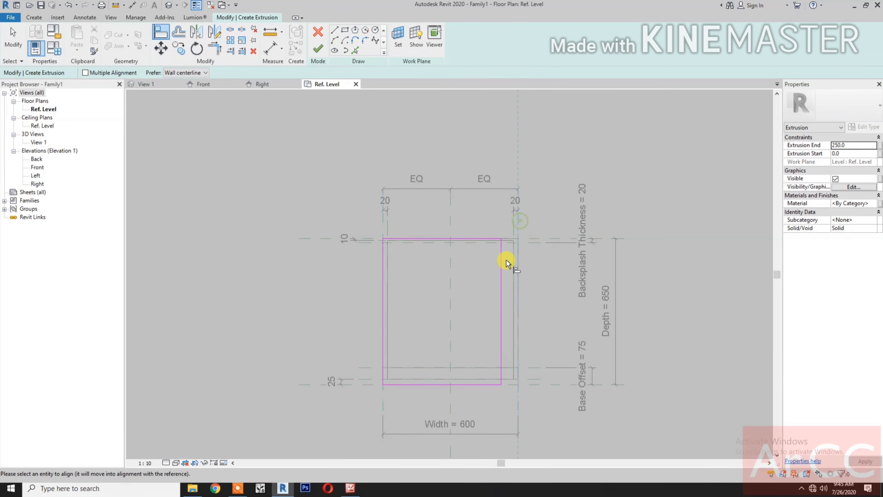
click(501, 262)
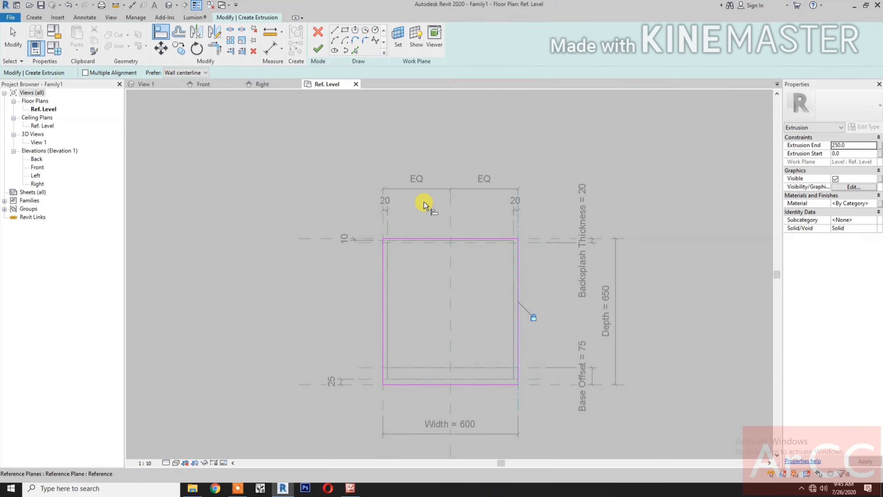
click(318, 49)
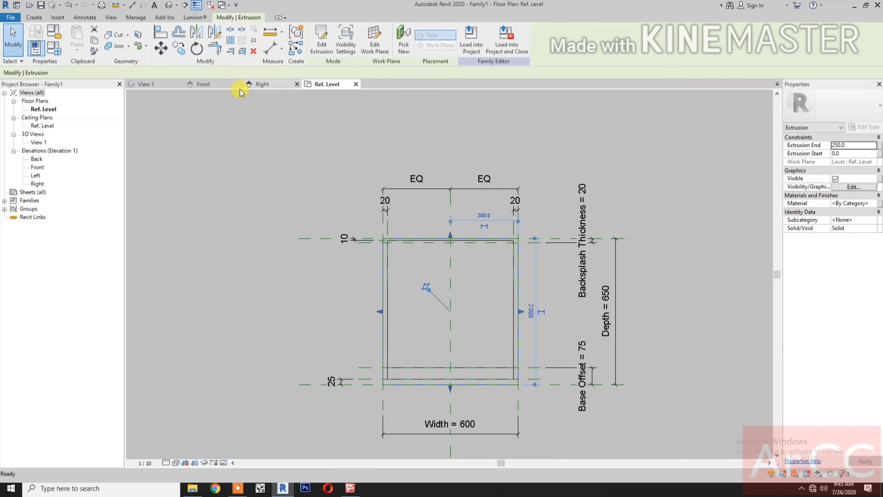
Step: In the Front elevation, pull the new extrusion's lower face off the level and align and lock its upper face to the Counter Top Height plane
click(220, 84)
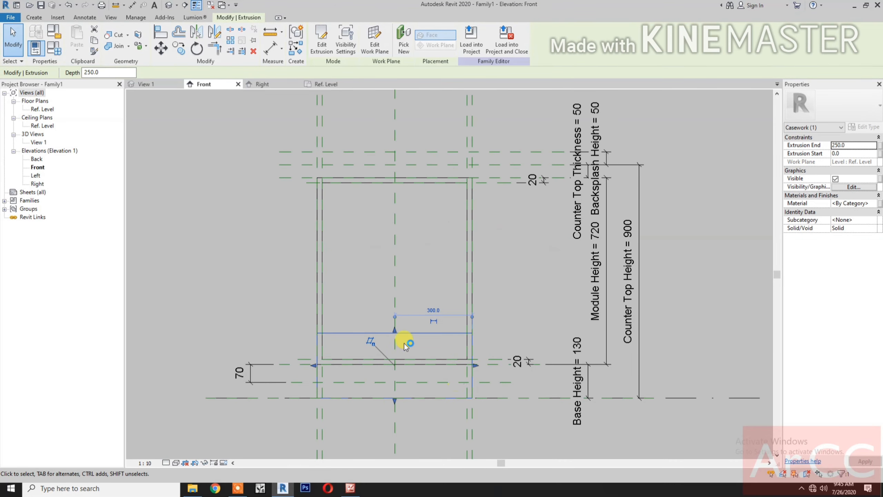
drag(394, 401, 398, 386)
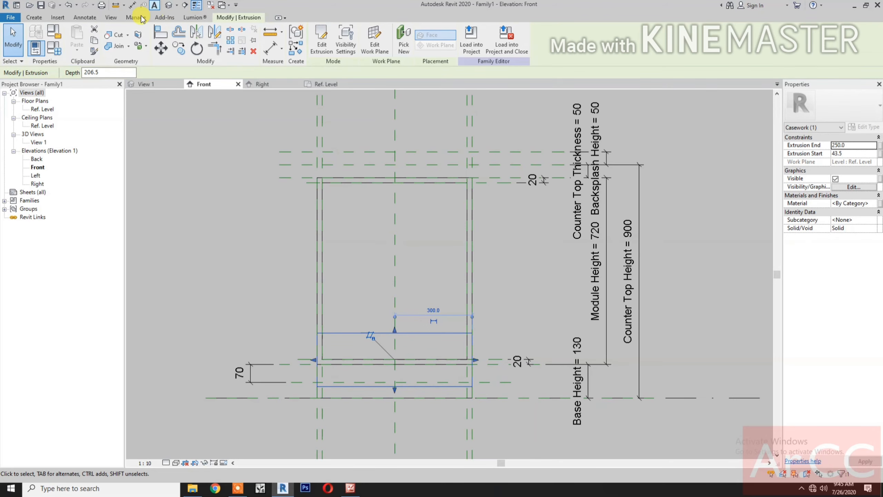
click(157, 33)
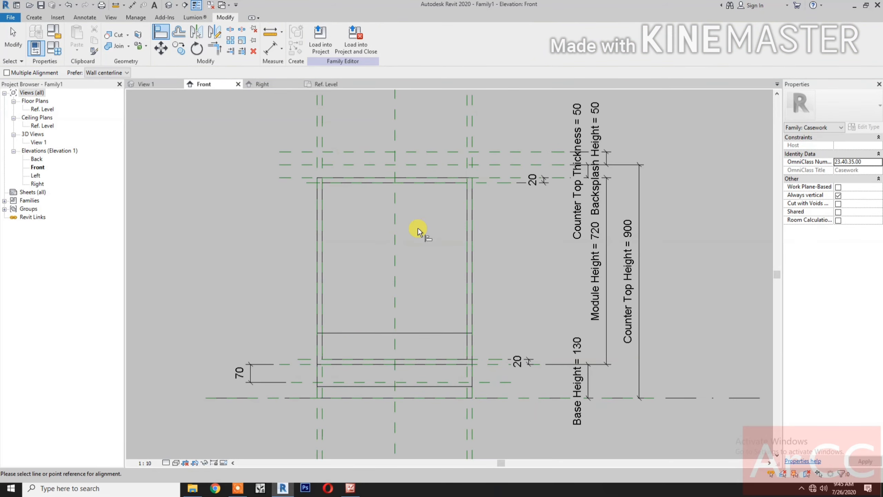
click(492, 167)
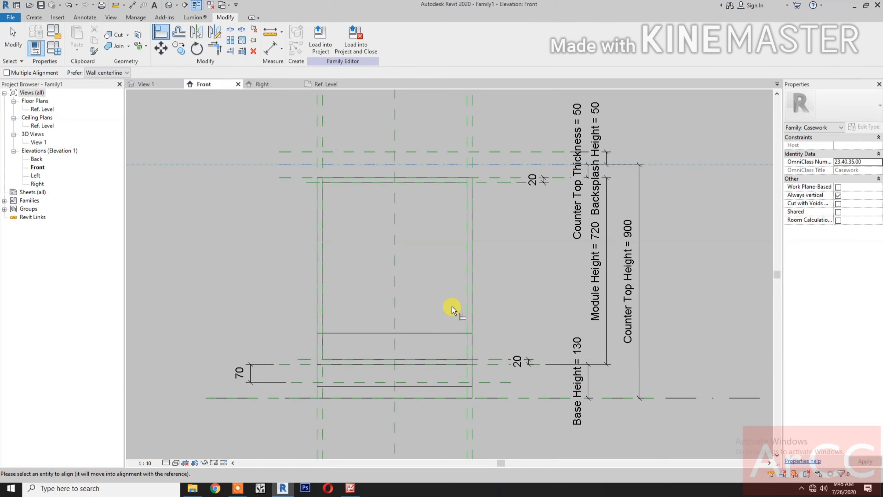
click(442, 332)
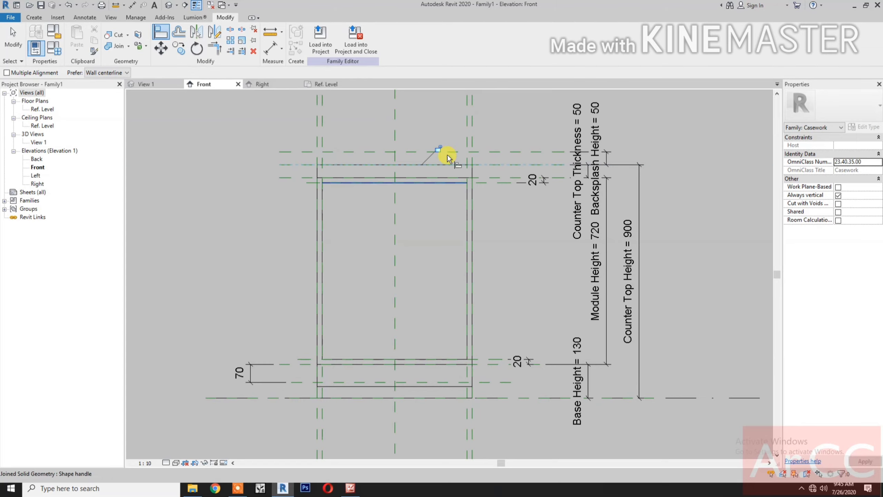
click(440, 149)
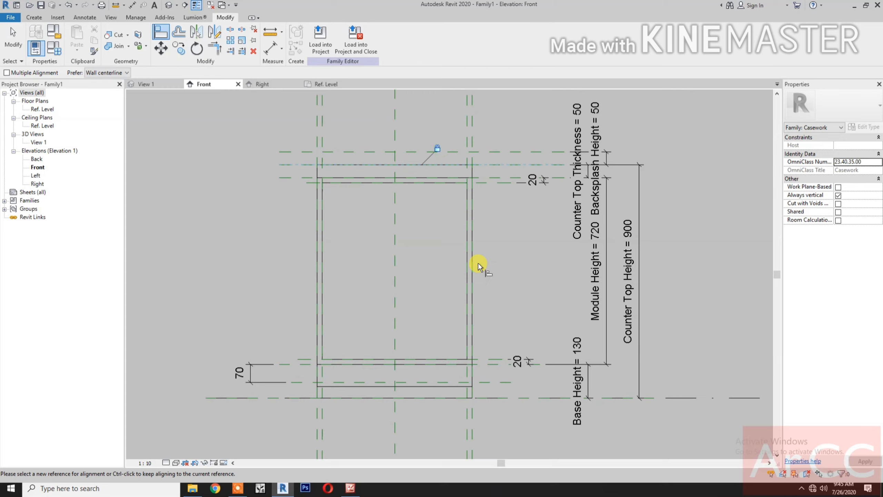
Step: Align and lock the countertop extrusion's lower face to the reference plane at the module's upper edge
click(489, 178)
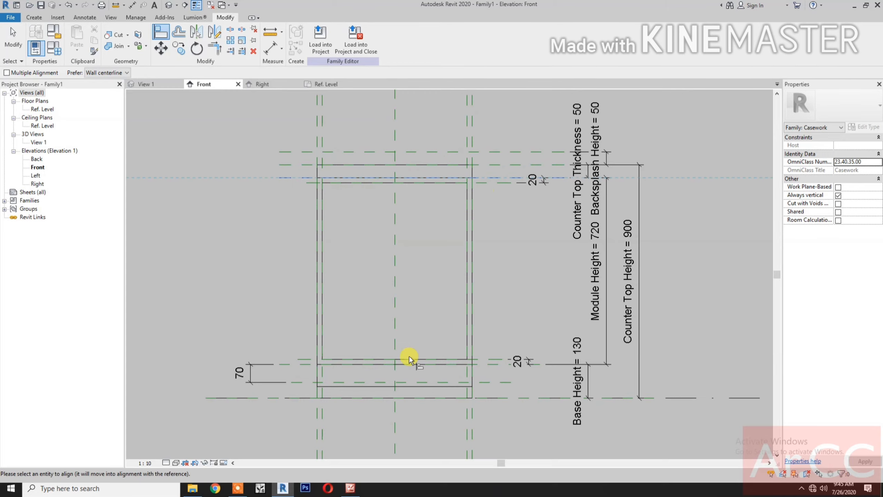
click(420, 385)
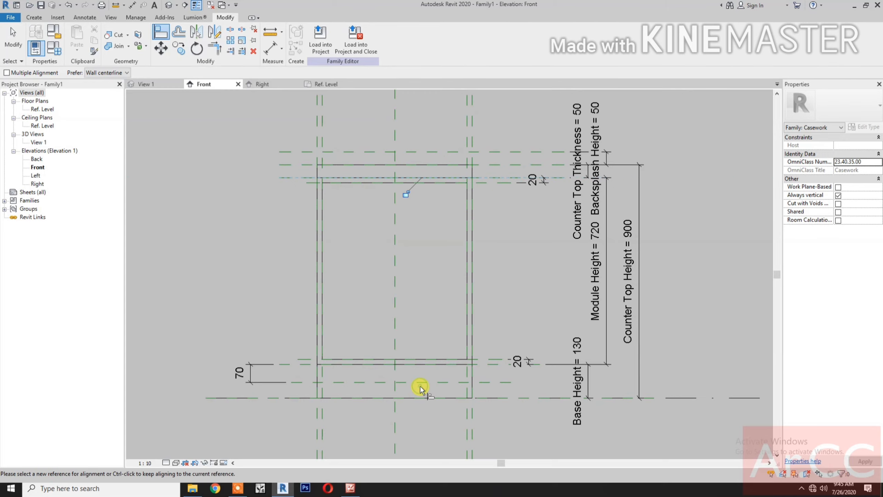
click(405, 195)
Step: Switch to the 3D view and set its visual style to Shaded
click(150, 87)
scroll(323, 379, down, 2)
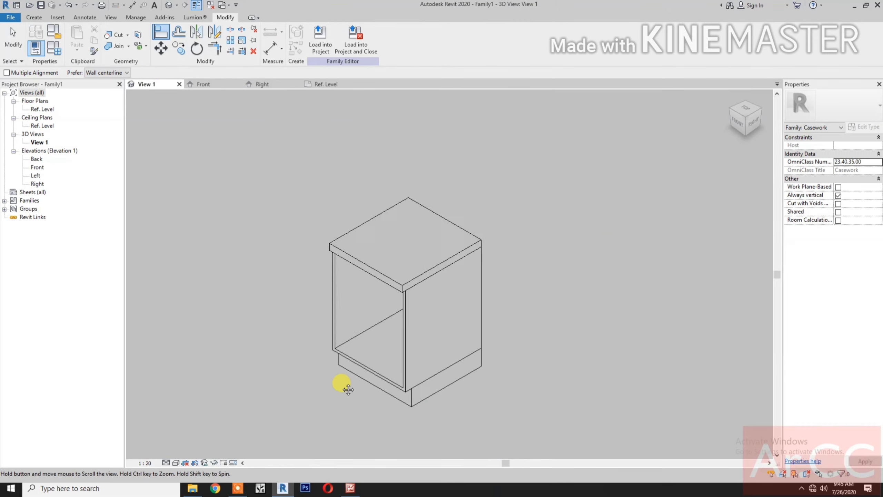
key(Escape)
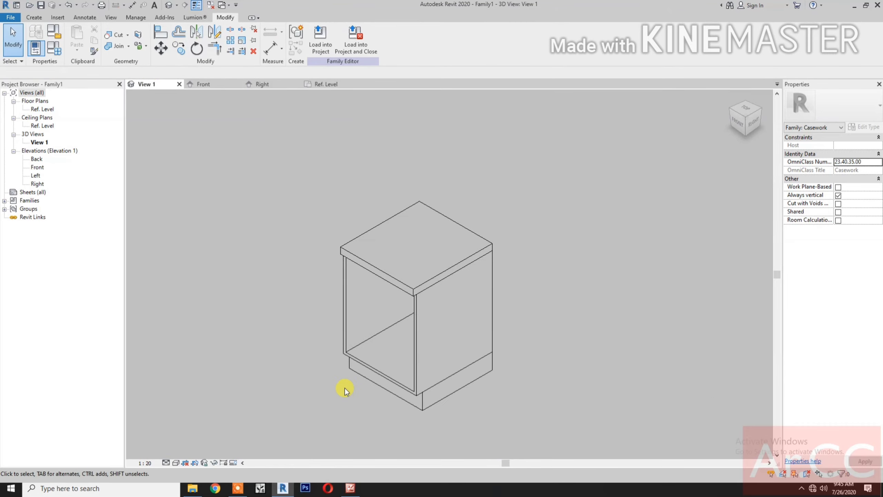
click(175, 463)
click(188, 427)
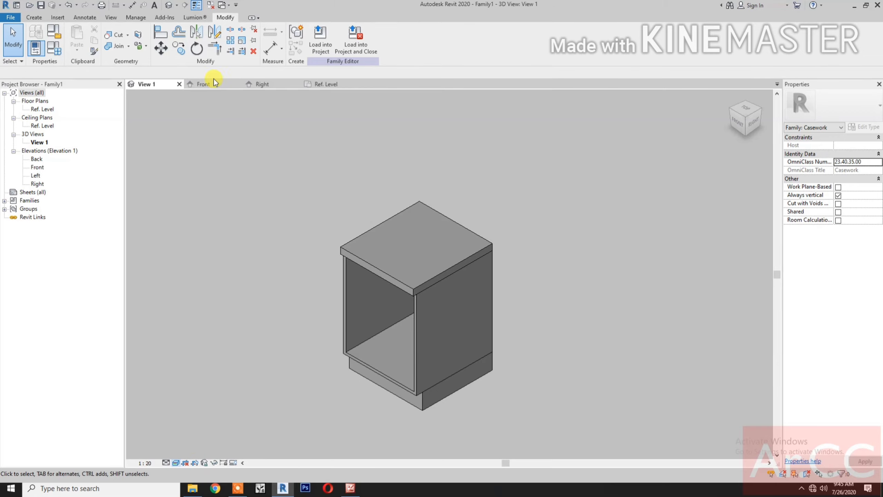
Step: In the Ref. Level plan, start an extrusion and sketch a rectangle about 500 by 110 mm across the rear reference planes
click(331, 86)
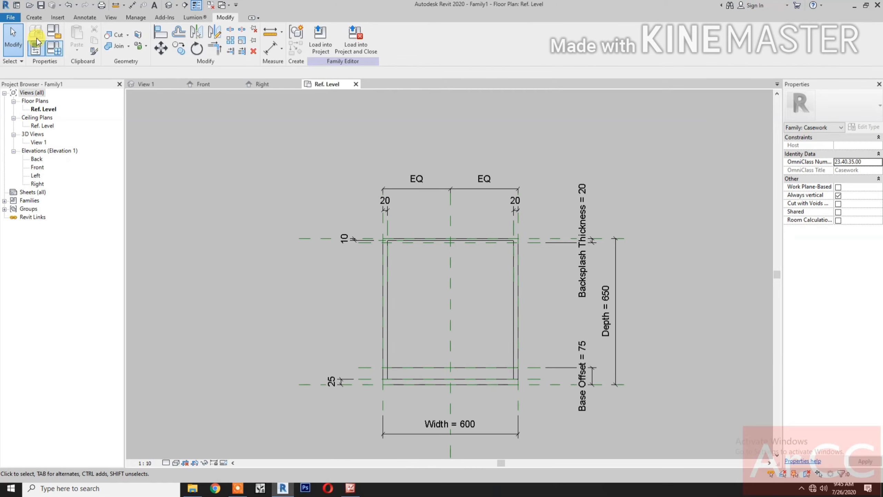
click(34, 17)
click(73, 37)
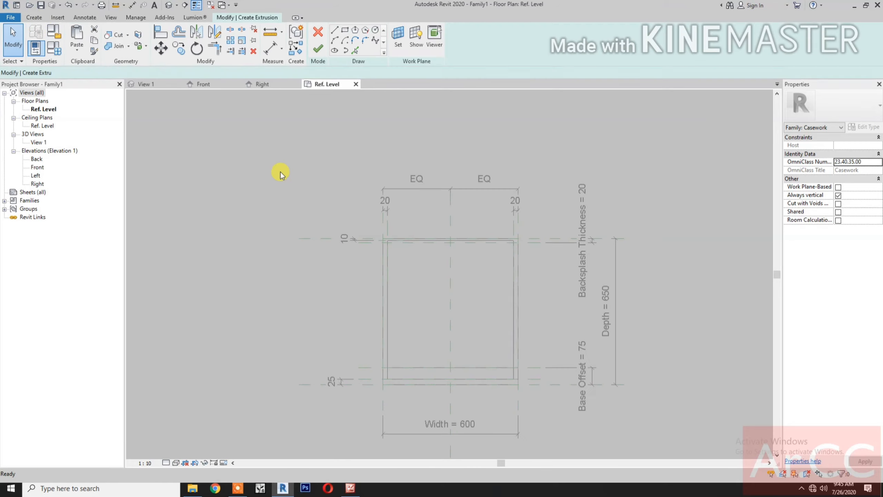
click(345, 30)
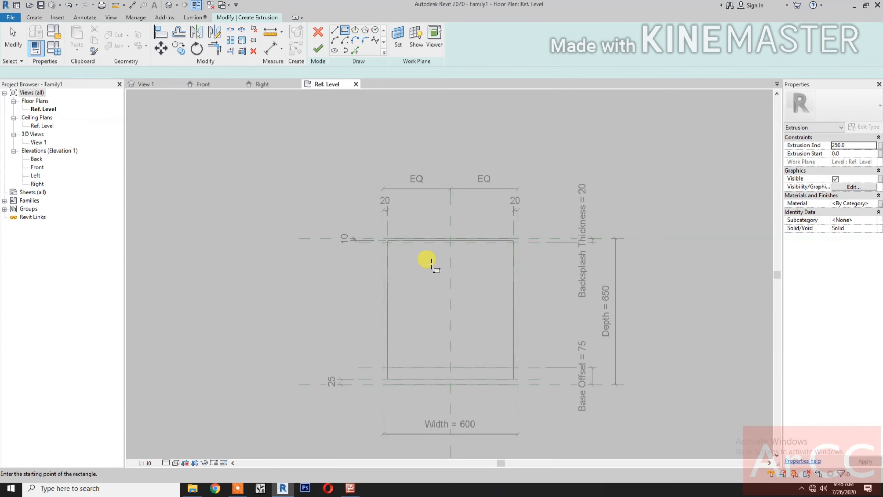
scroll(425, 258, up, 2)
scroll(427, 257, up, 1)
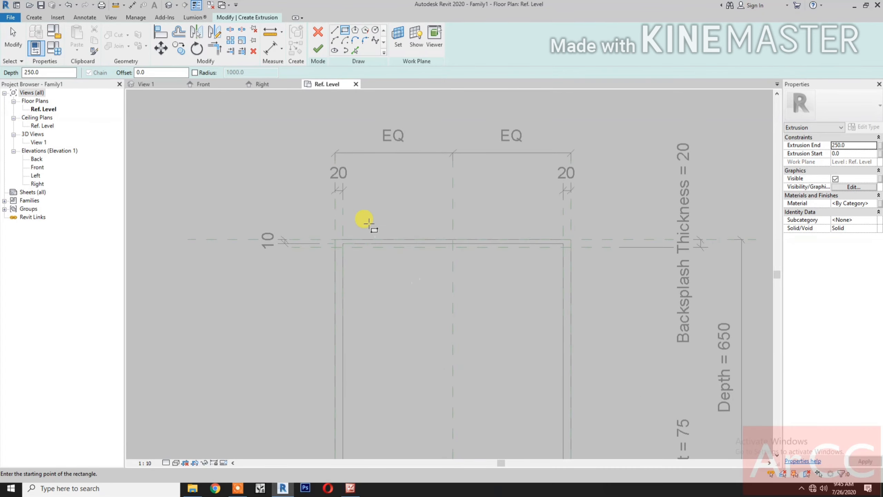
click(356, 220)
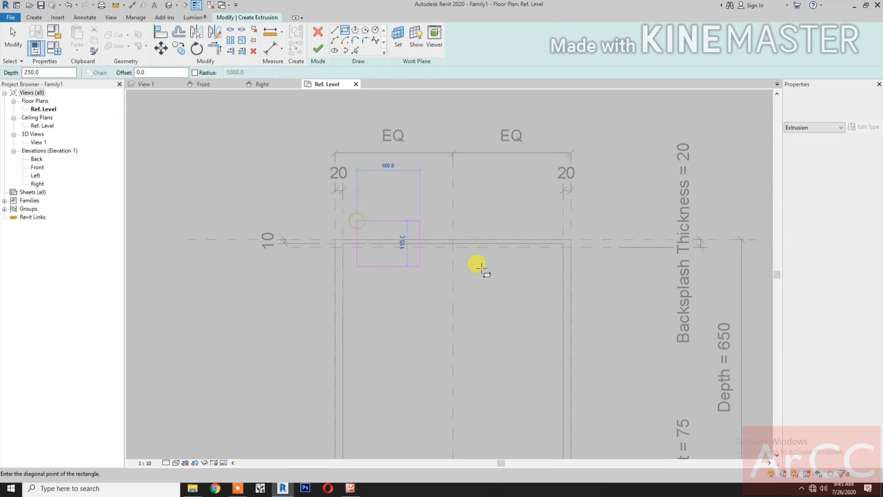
click(553, 263)
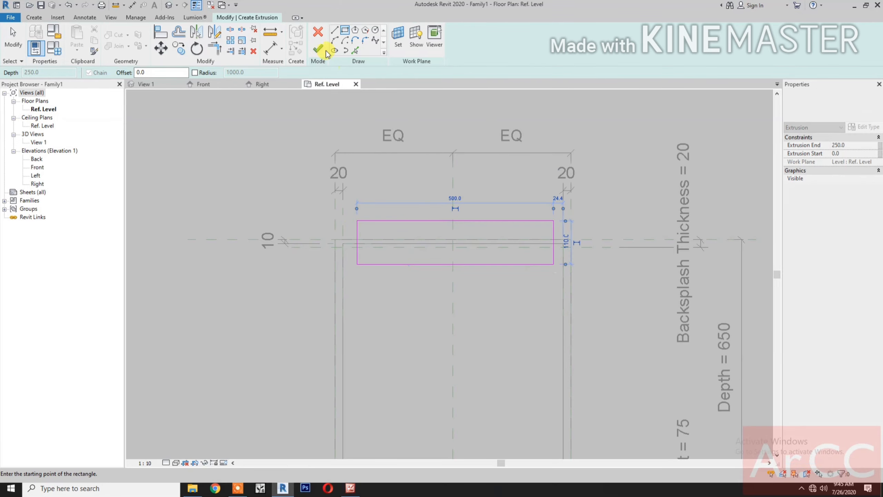
Step: Align and lock the rectangle's two short edges to the outer cabinet side planes
click(162, 35)
click(334, 220)
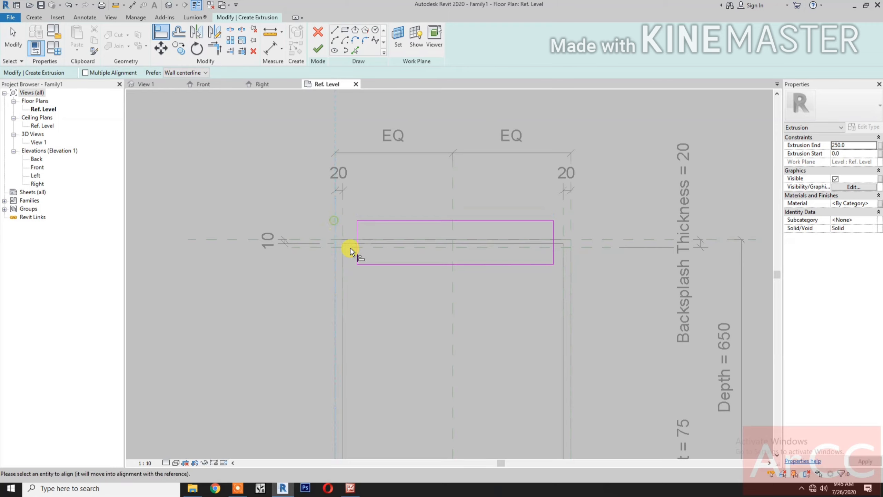
click(354, 249)
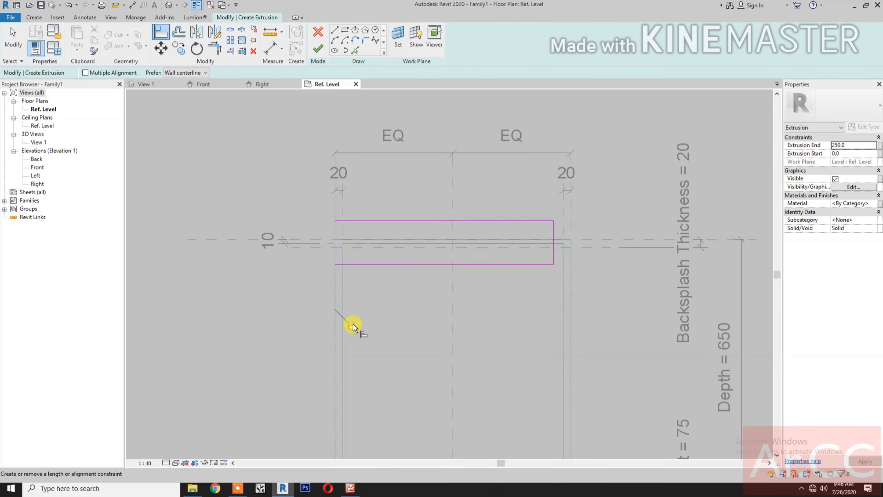
click(572, 215)
click(554, 233)
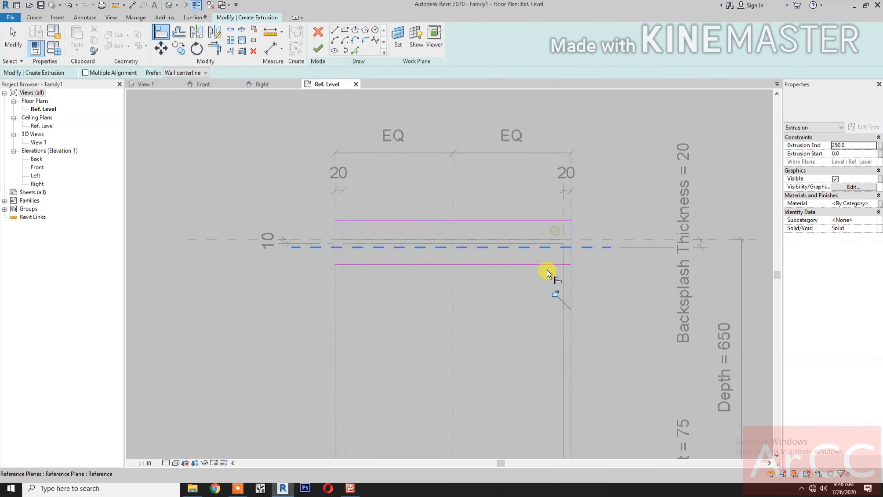
Step: Align and lock the rectangle's long edges to the rear plane and the Backsplash Thickness plane and finish the extrusion
click(597, 238)
click(540, 219)
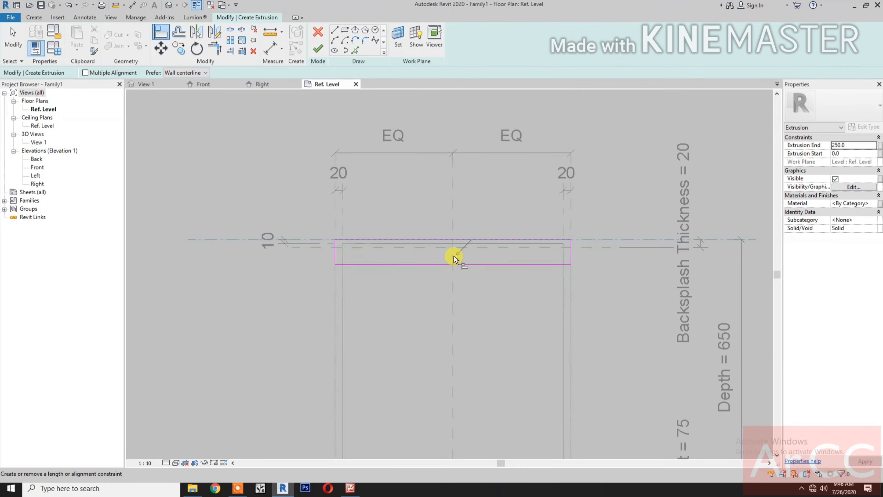
click(594, 246)
click(519, 263)
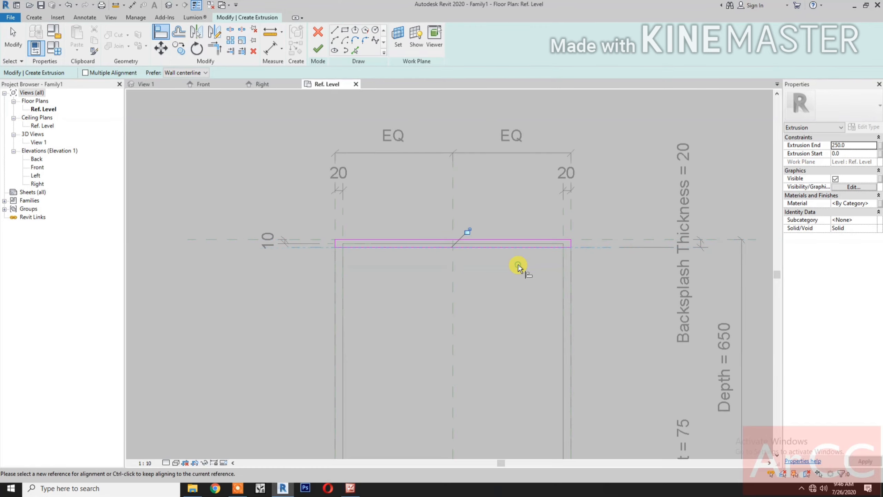
click(317, 51)
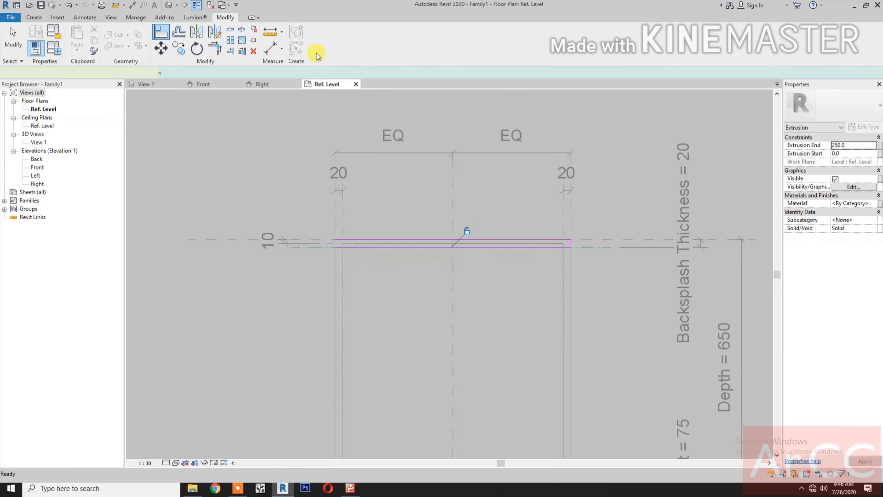
Step: In the Front elevation, pull the new backsplash extrusion's lower face up off the level, to a start of about 86 mm
click(208, 87)
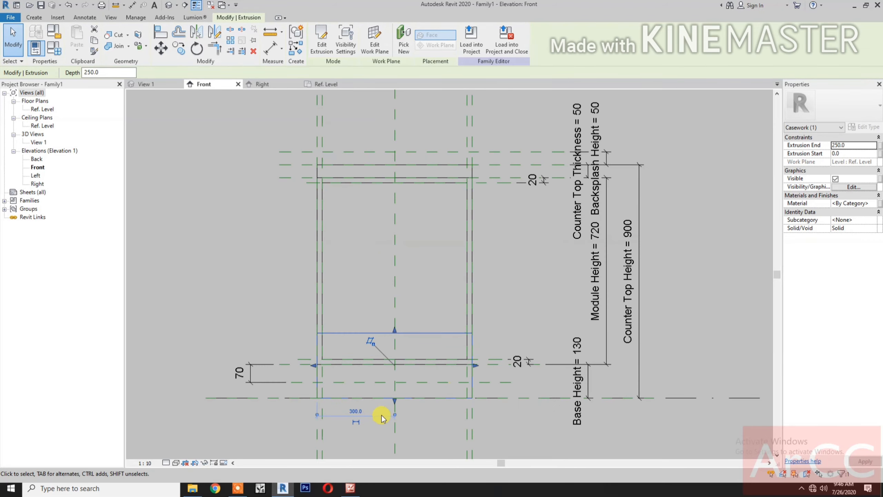
scroll(382, 417, up, 1)
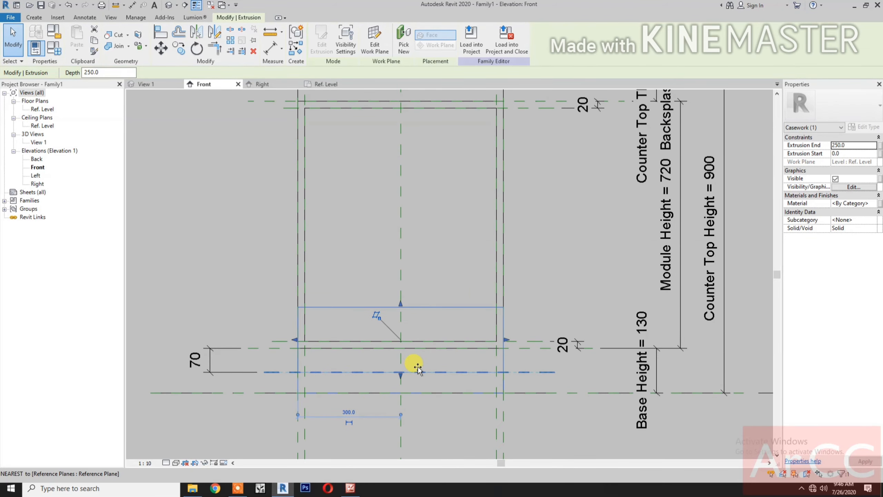
drag(417, 367, 419, 362)
scroll(532, 307, down, 1)
middle_drag(532, 308, 530, 335)
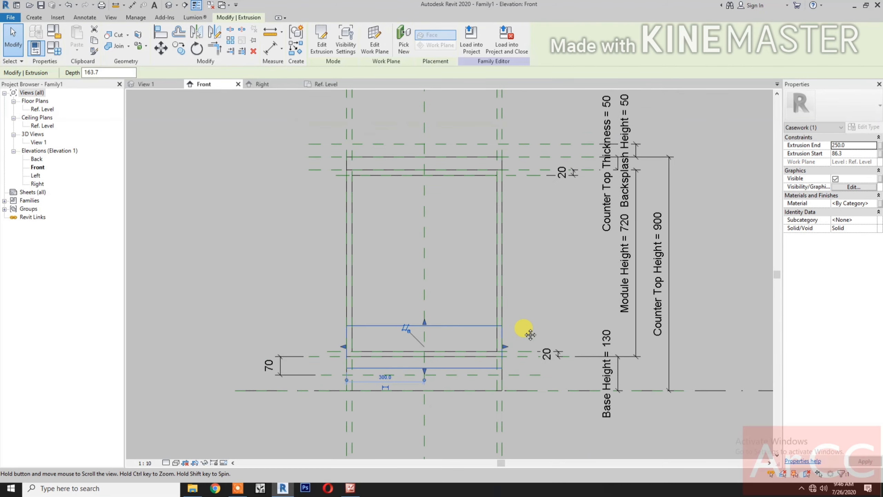
Step: Align and lock the backsplash's upper face to the Backsplash Height plane and its lower face to the Counter Top Height plane
key(a)
key(l)
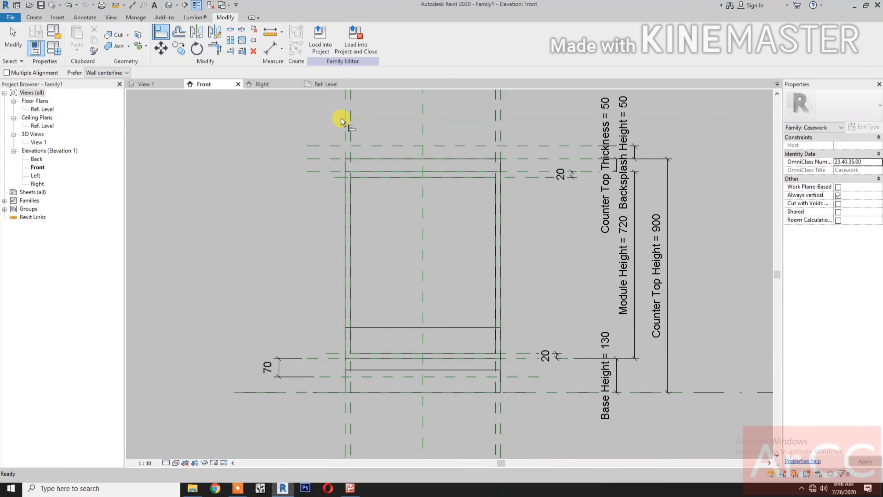
click(402, 147)
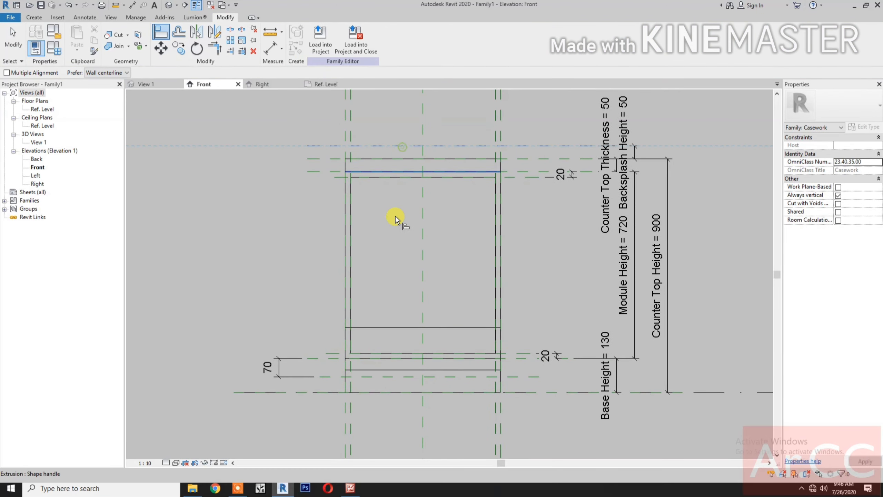
click(386, 327)
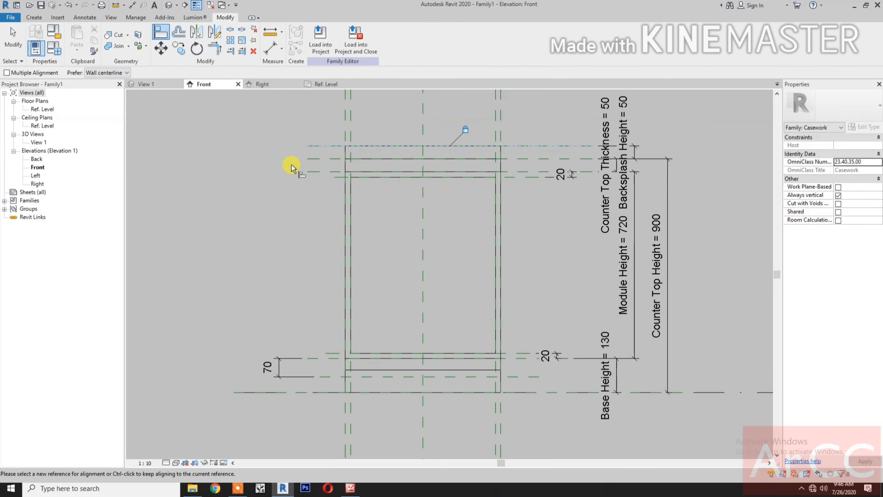
click(319, 159)
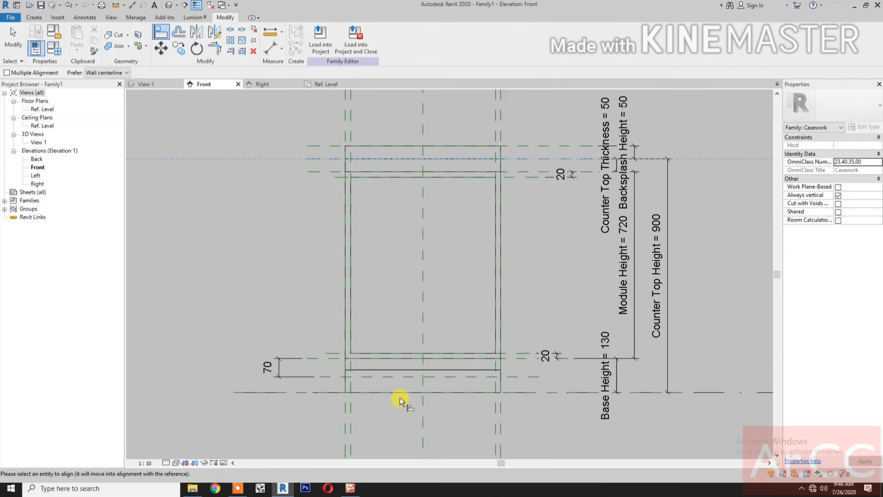
click(395, 370)
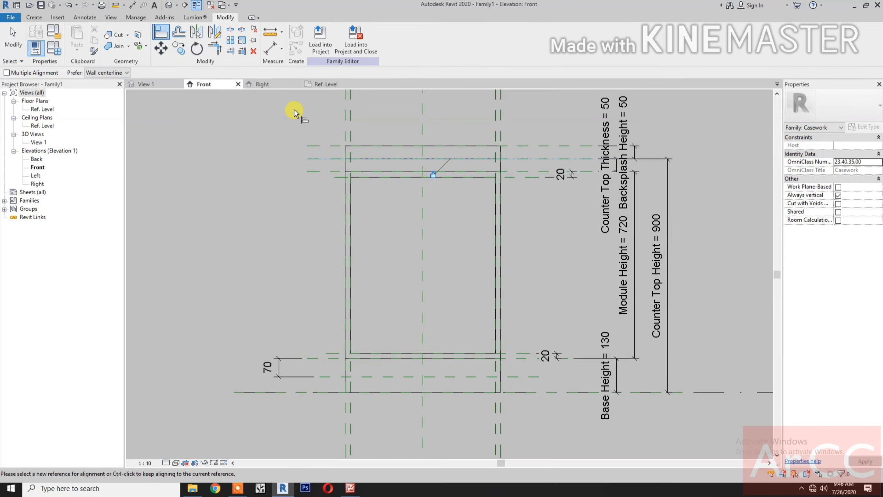
Step: In the 3D view, associate the base extrusion's material with a new type parameter named Base Finish
click(157, 84)
middle_drag(492, 386, 509, 386)
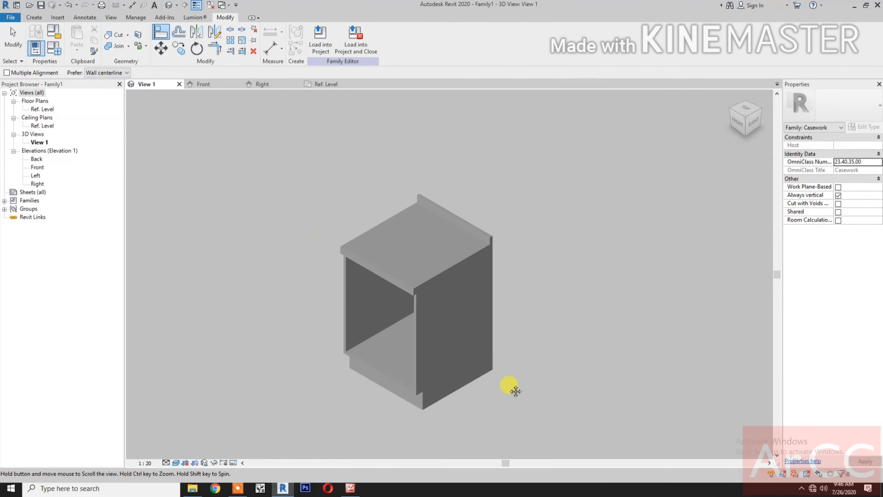
key(Escape)
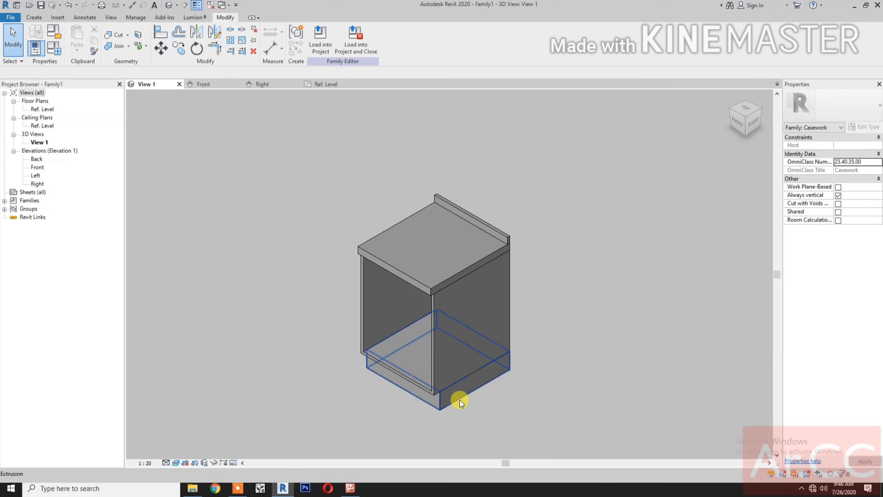
click(460, 401)
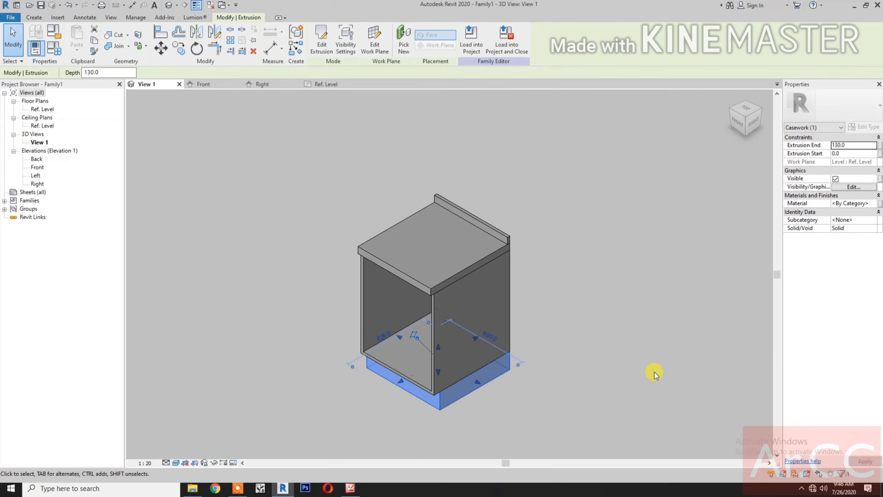
click(881, 208)
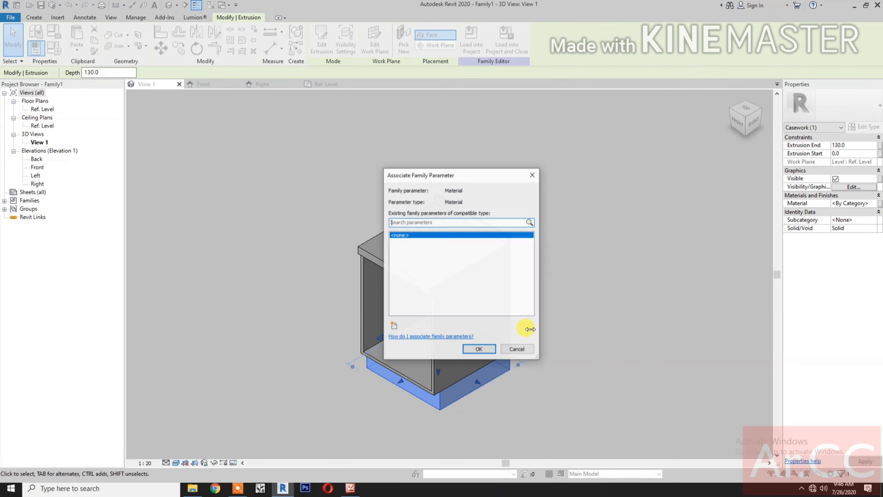
click(393, 326)
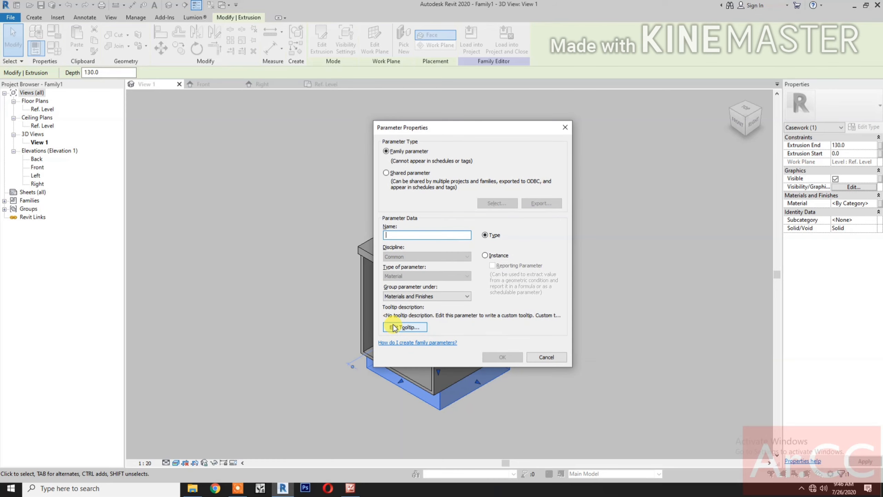
text(Base Finish)
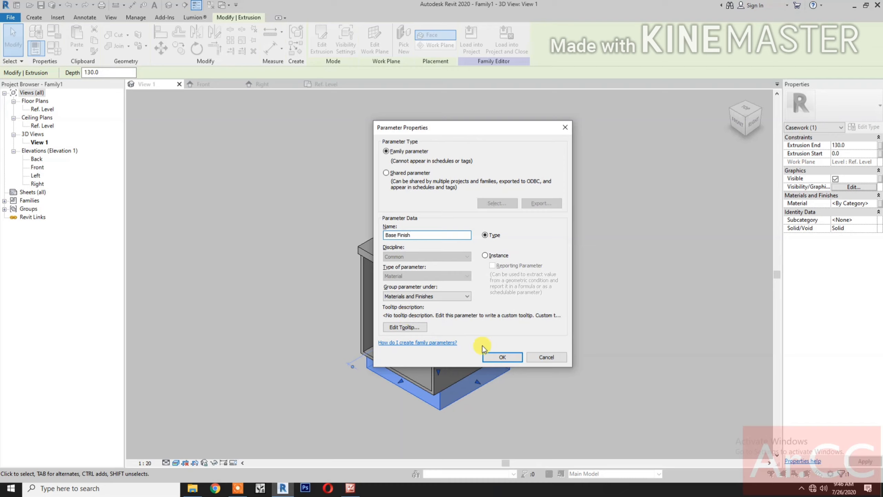
click(499, 358)
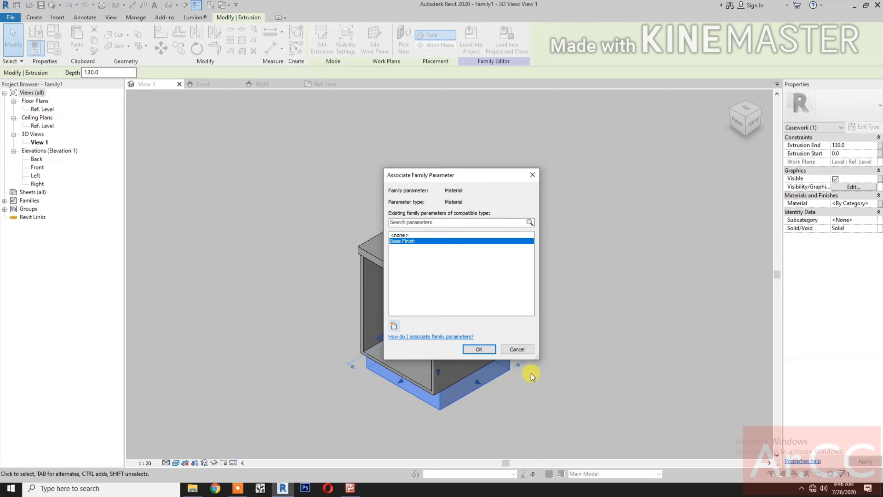
click(480, 350)
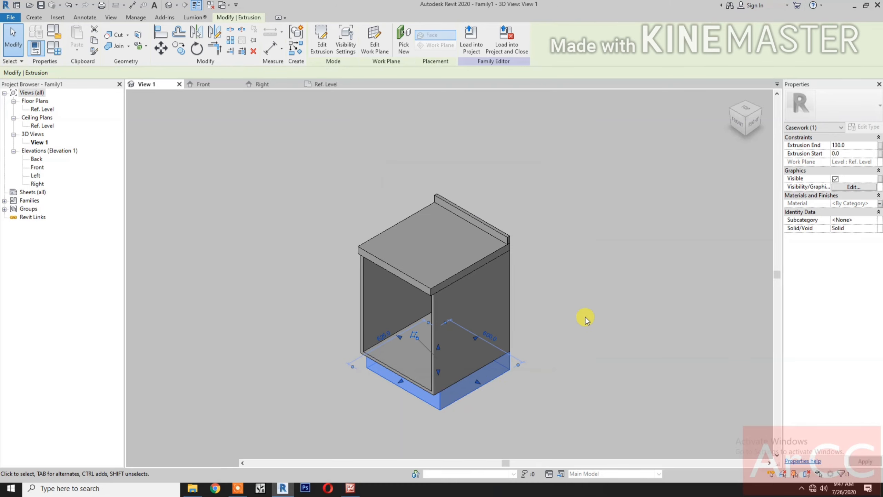
click(585, 317)
Step: Associate the hollow module extrusion's material with a new type parameter named Module Finish
click(512, 299)
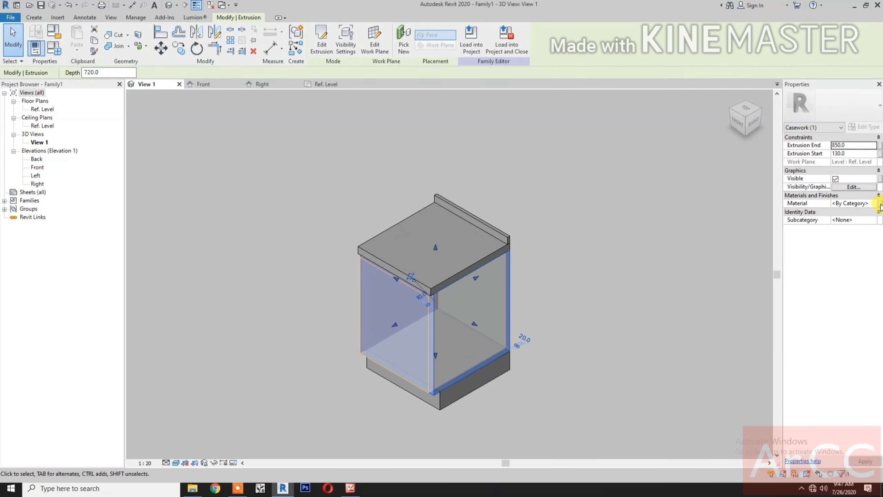
click(880, 204)
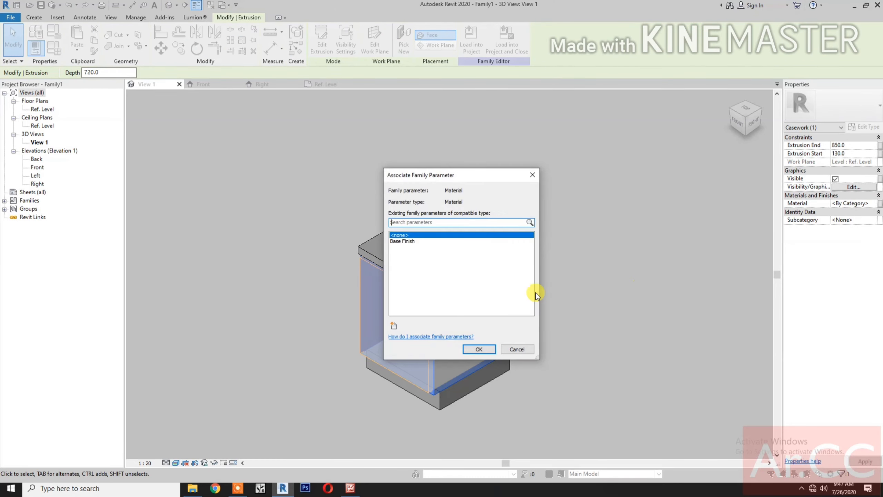
click(393, 326)
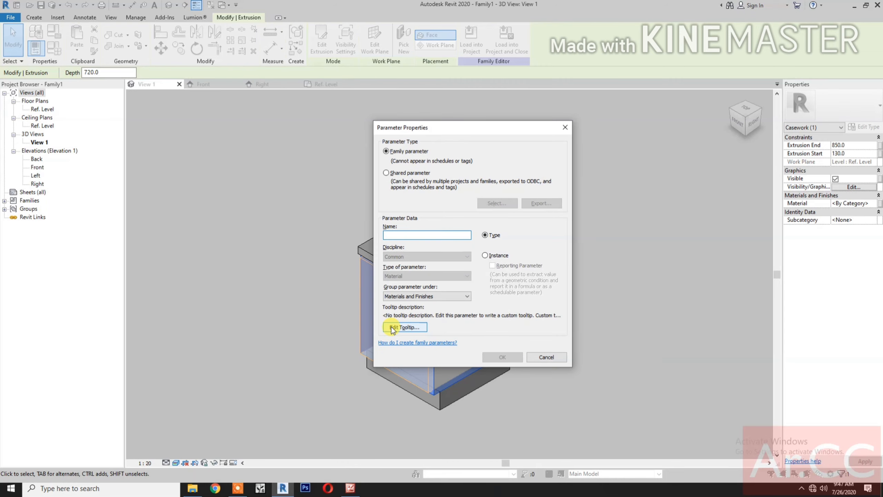
text(Module Finish)
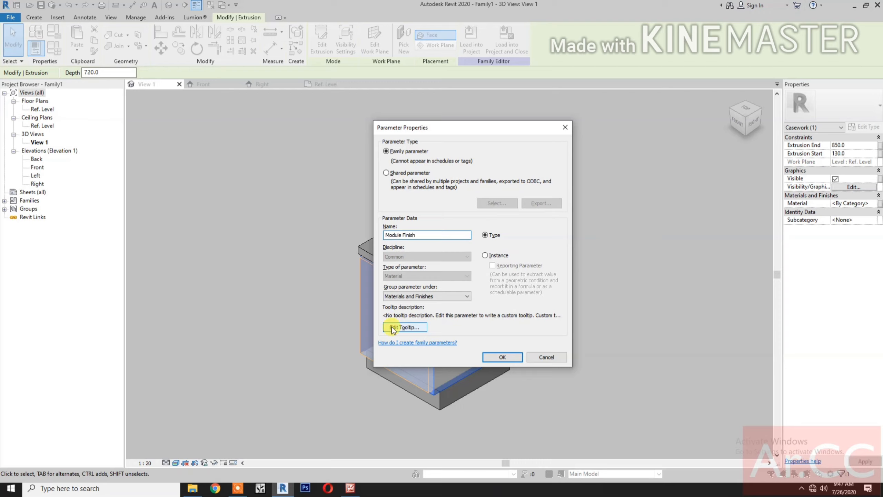
click(490, 356)
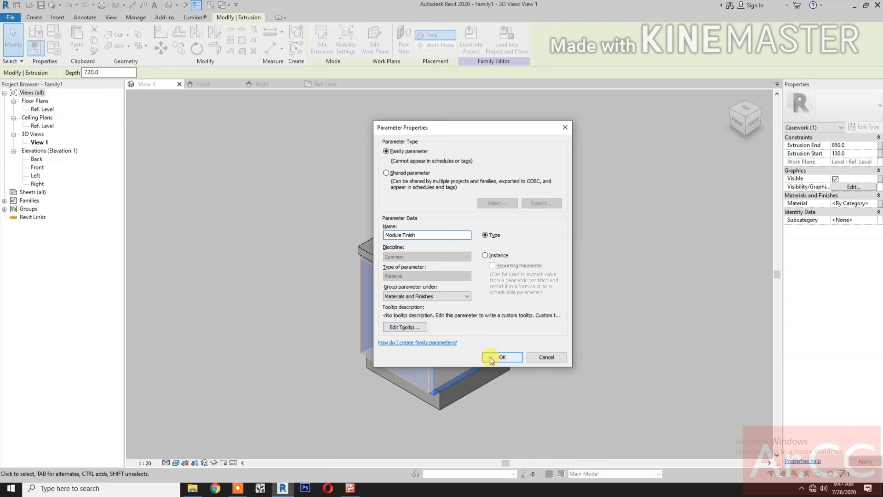
click(485, 348)
click(595, 340)
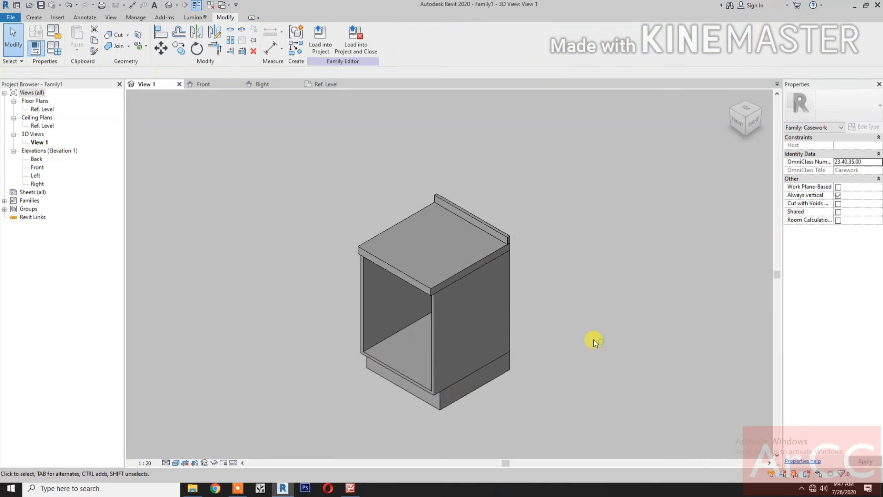
Step: Associate the countertop extrusion's material with a new type parameter named Counter Top Finish
click(495, 249)
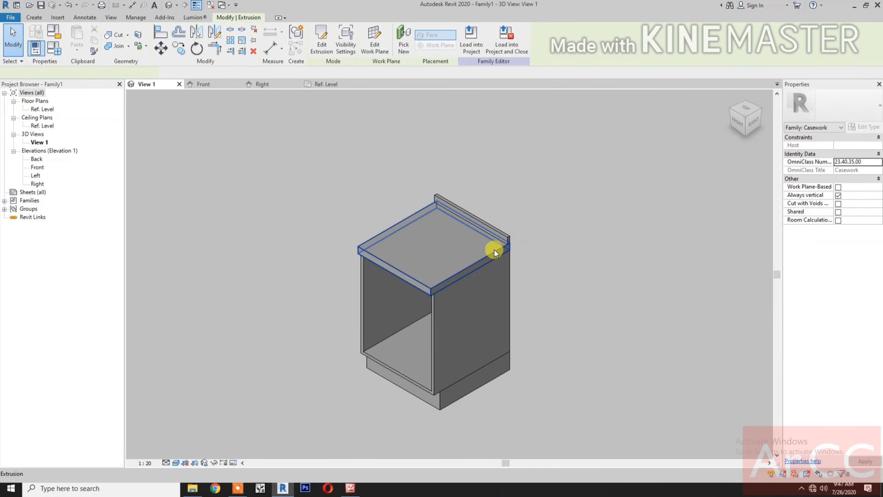
click(880, 203)
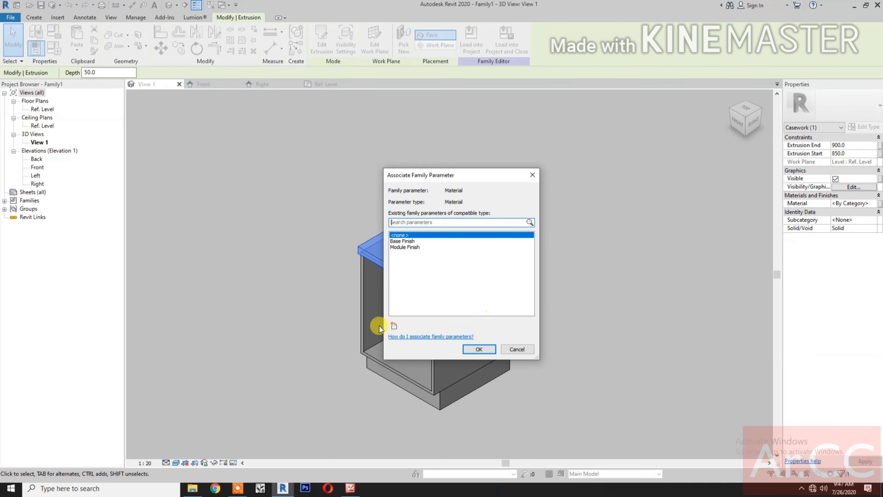
click(394, 326)
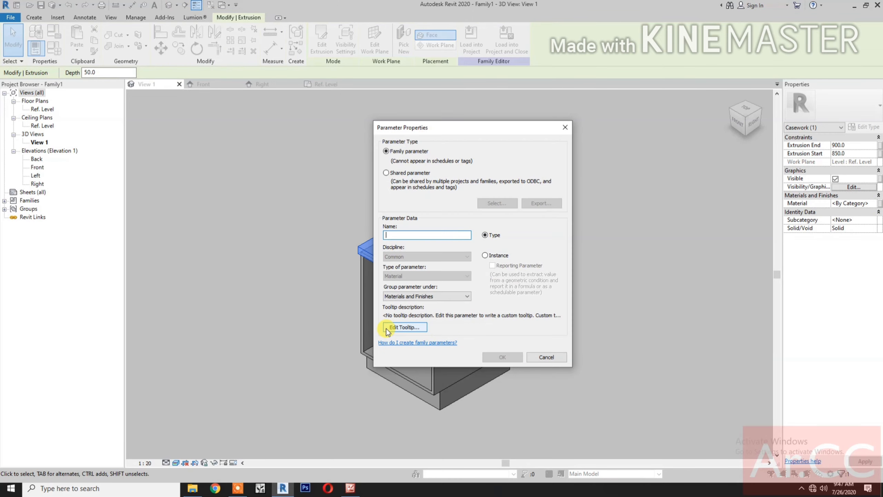
text(Counter Top Finish)
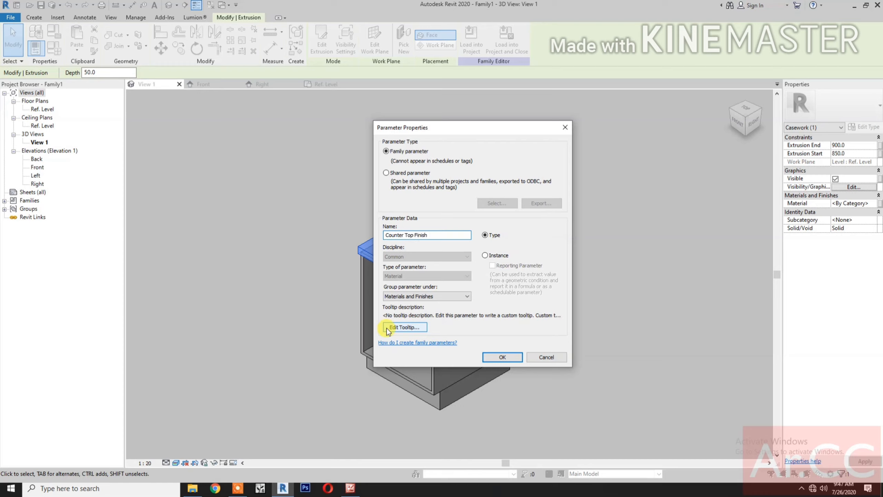
click(501, 356)
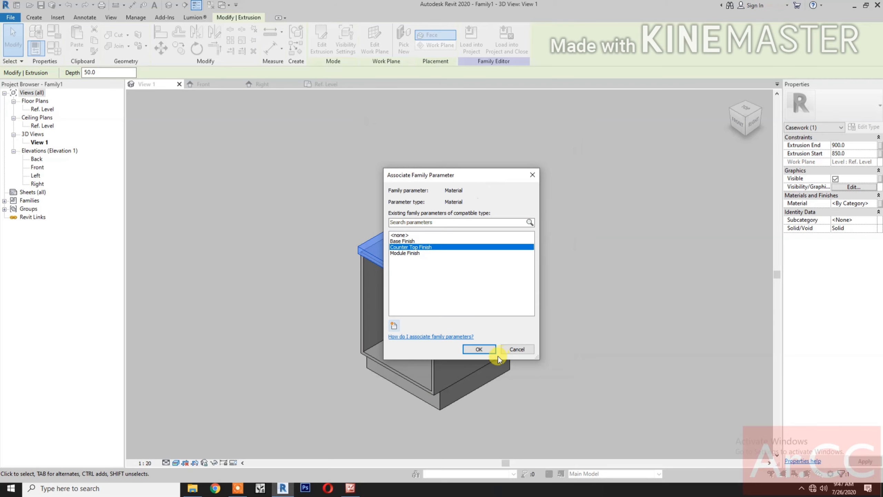
click(481, 347)
click(621, 308)
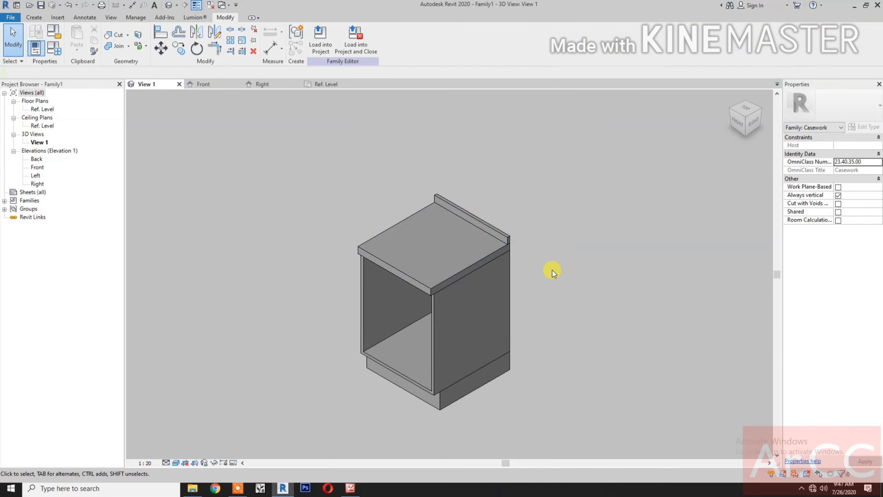
Step: Associate the backsplash extrusion's material with a new type parameter named Backsplash Finish
click(506, 237)
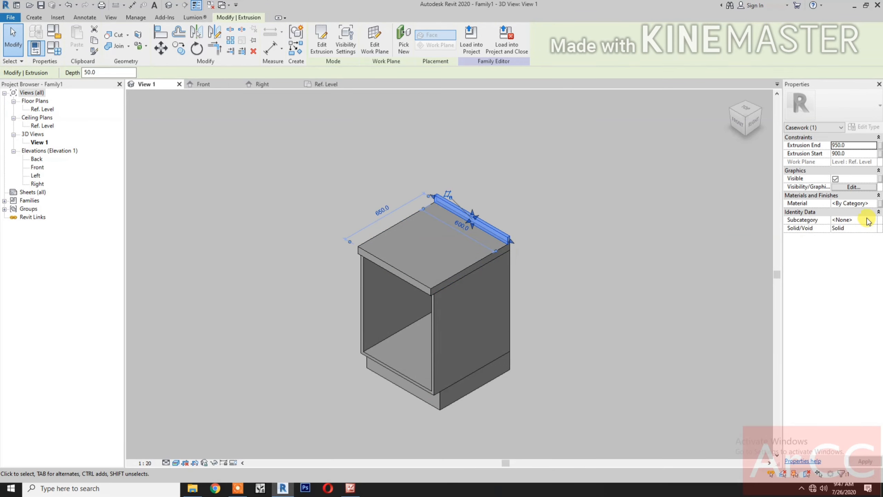
click(879, 203)
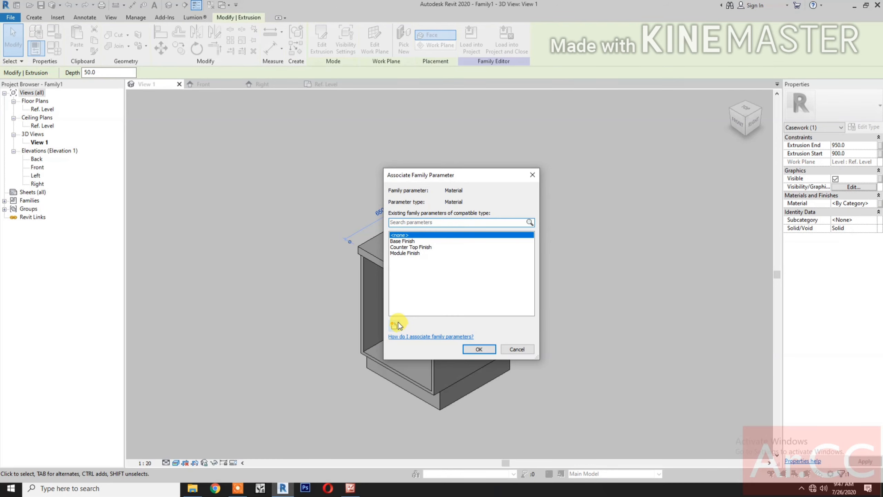
click(395, 325)
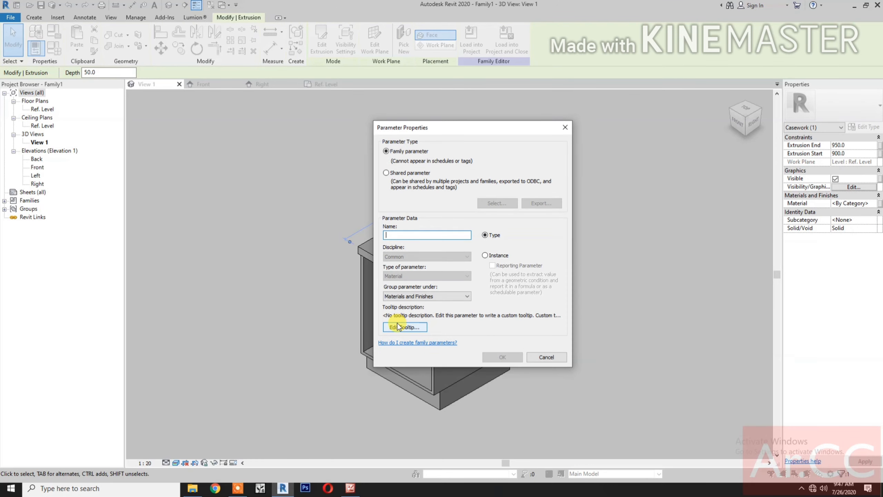
text(Backsplash Finish)
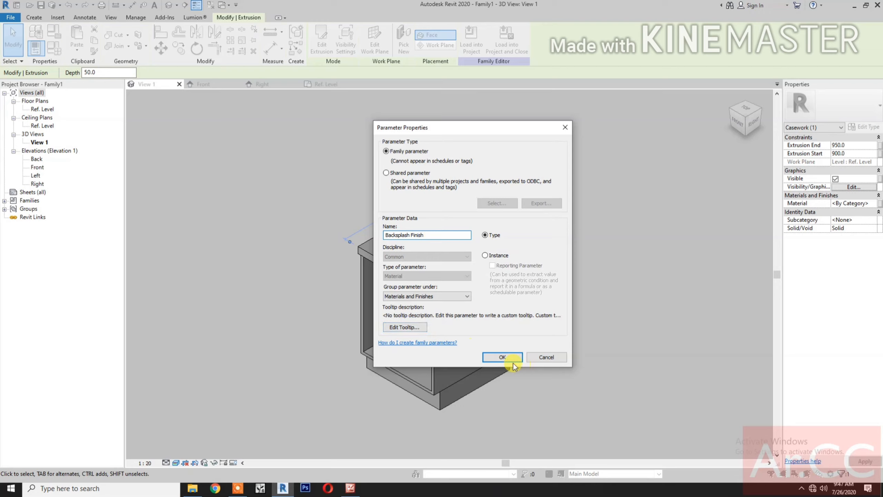
click(502, 357)
click(479, 349)
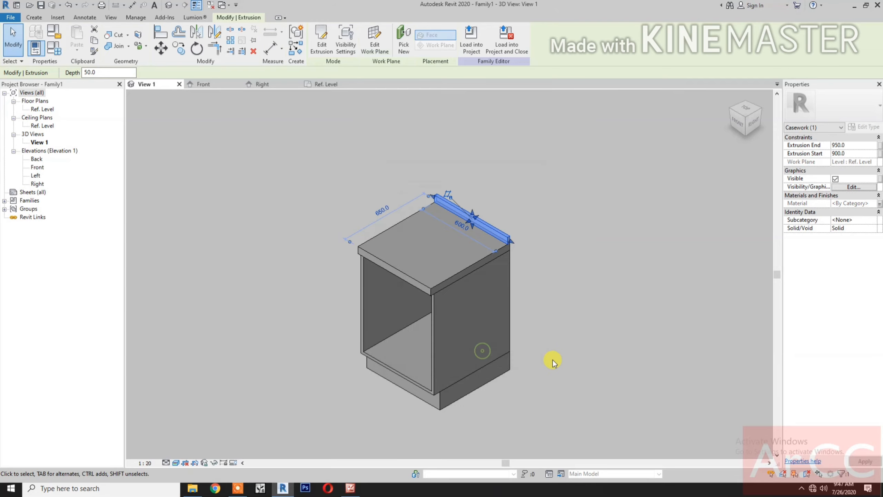
click(555, 360)
click(558, 359)
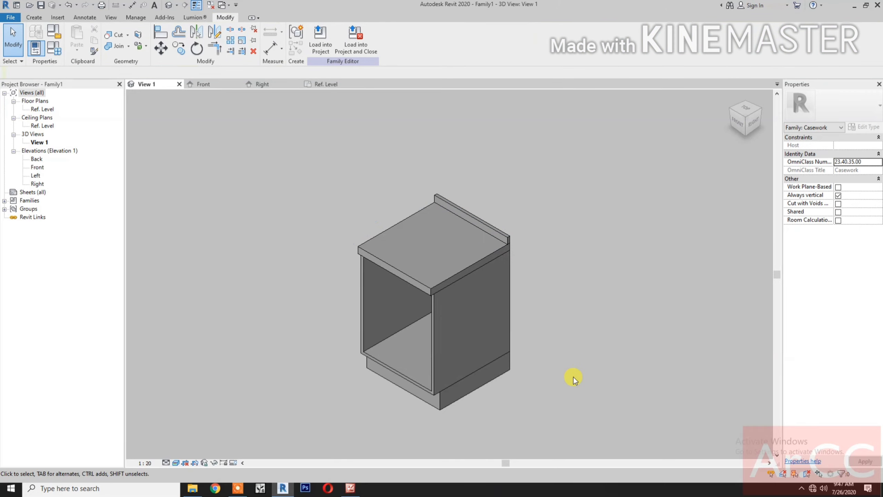
Step: In the family types, reorder the material parameters to Backsplash Finish, Counter Top Finish, Module Finish, Base Finish, Finish
middle_drag(572, 355, 680, 341)
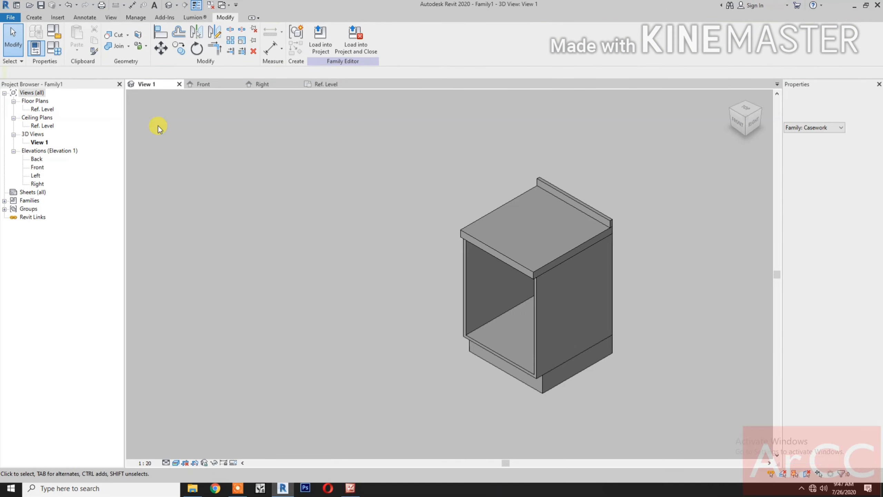
click(36, 48)
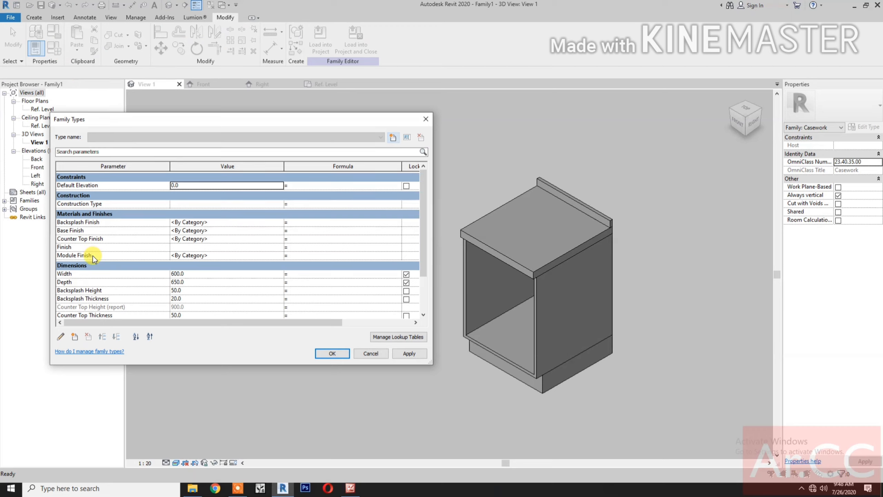
click(97, 231)
click(117, 336)
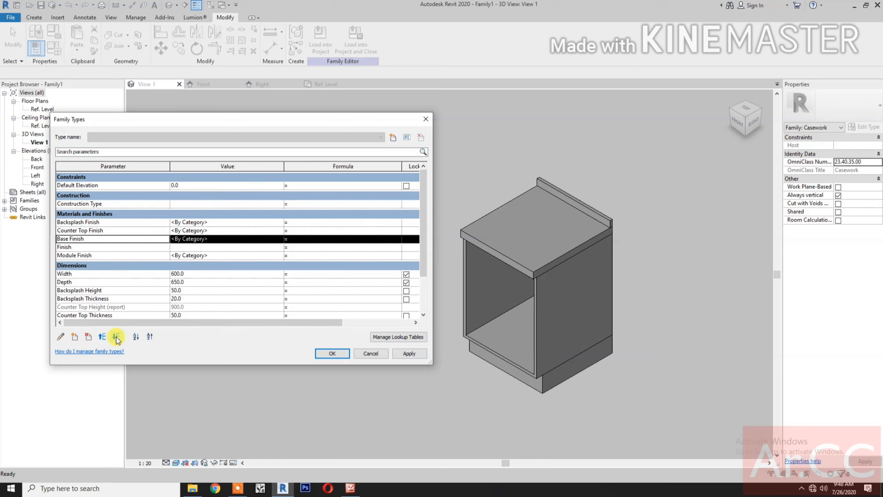
click(84, 256)
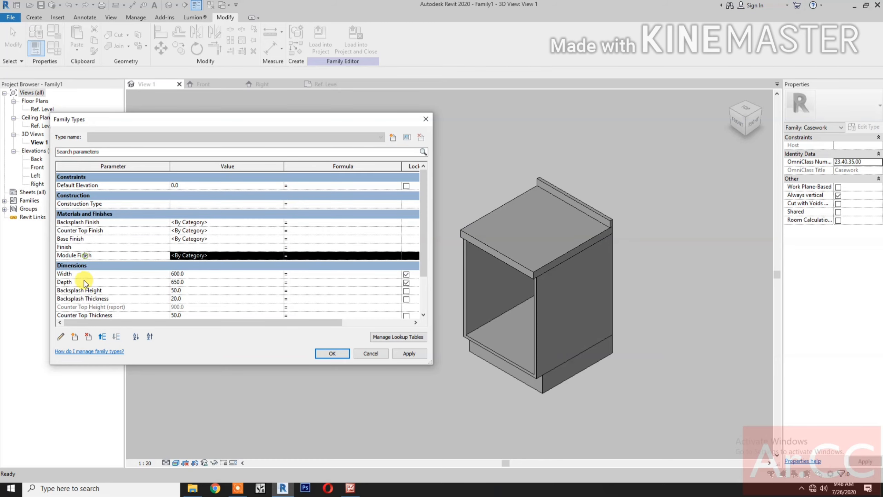
click(102, 338)
click(102, 338)
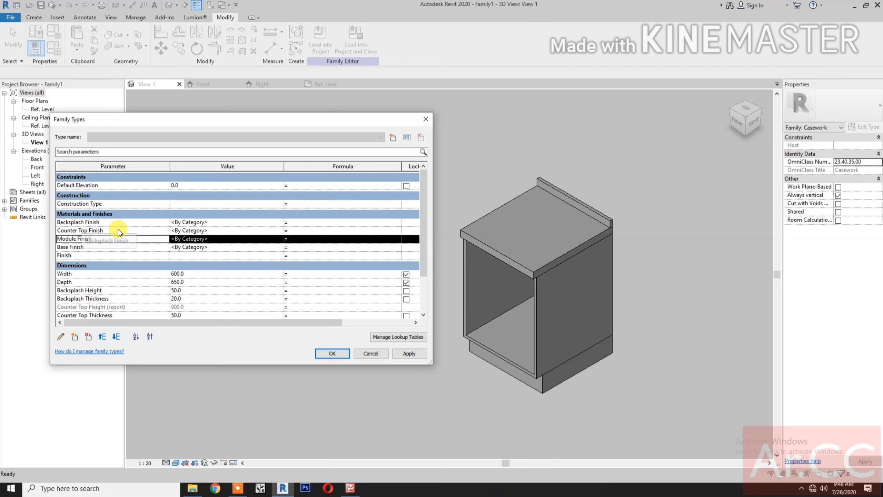
Step: For the Backsplash Finish value, duplicate the Default material in the material browser
click(282, 223)
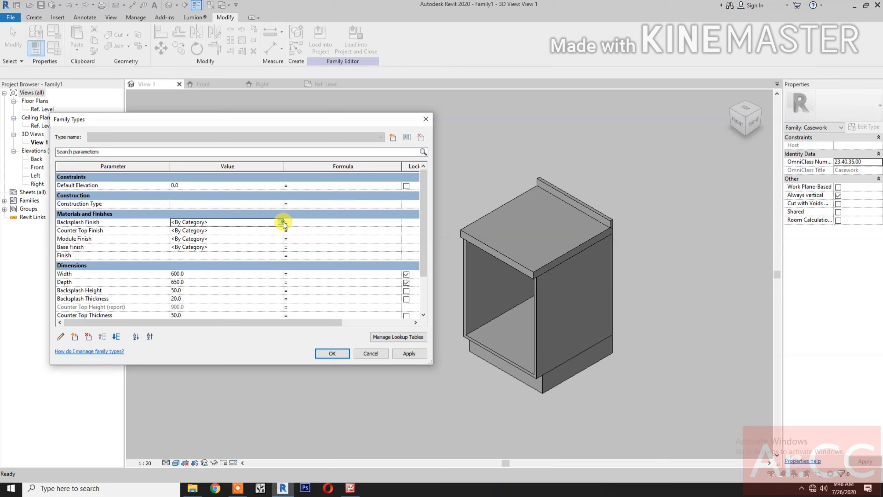
click(281, 222)
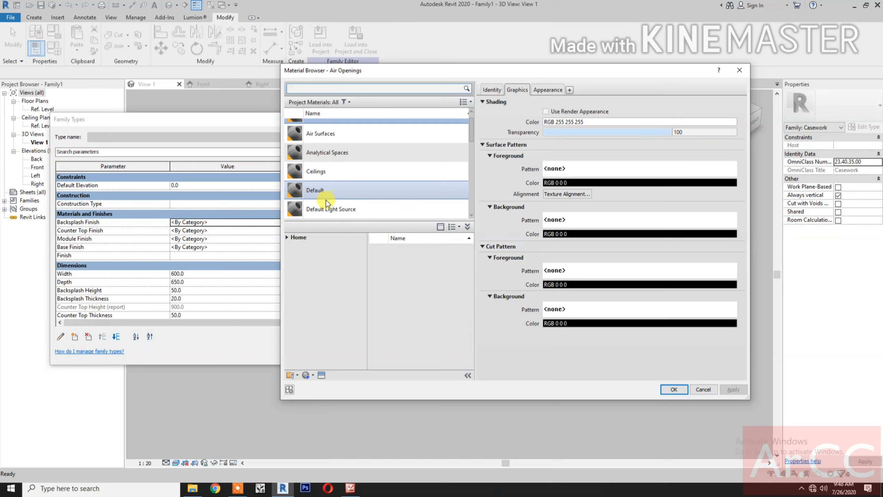
scroll(328, 195, down, 3)
scroll(330, 155, up, 3)
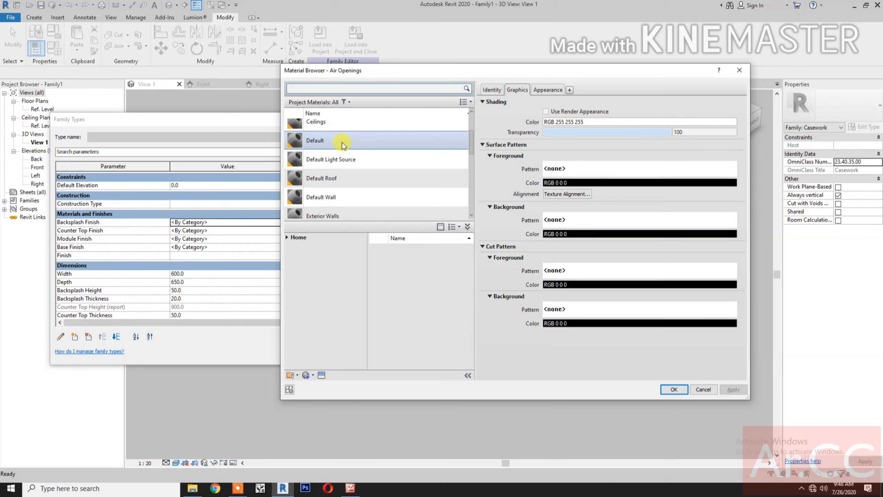
right_click(343, 142)
click(368, 161)
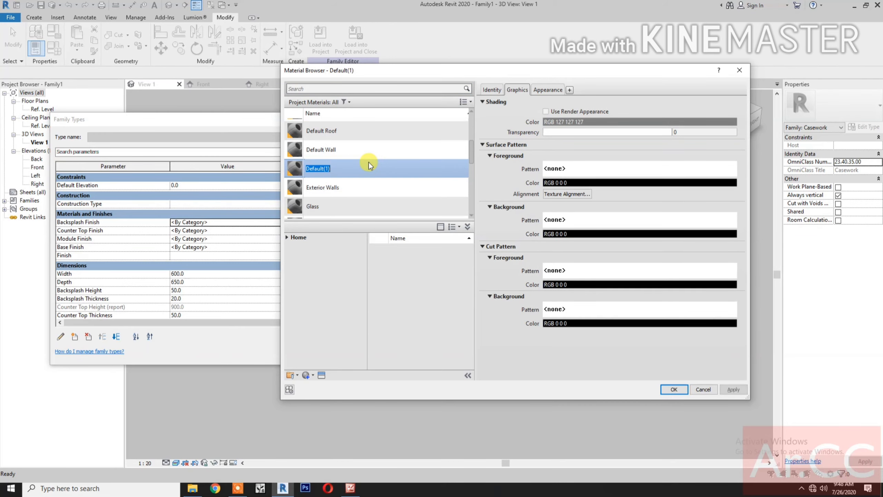
Step: For the duplicated material's appearance image, browse to the Colors folder under Material Library, My Textures, and open the file view options
click(540, 98)
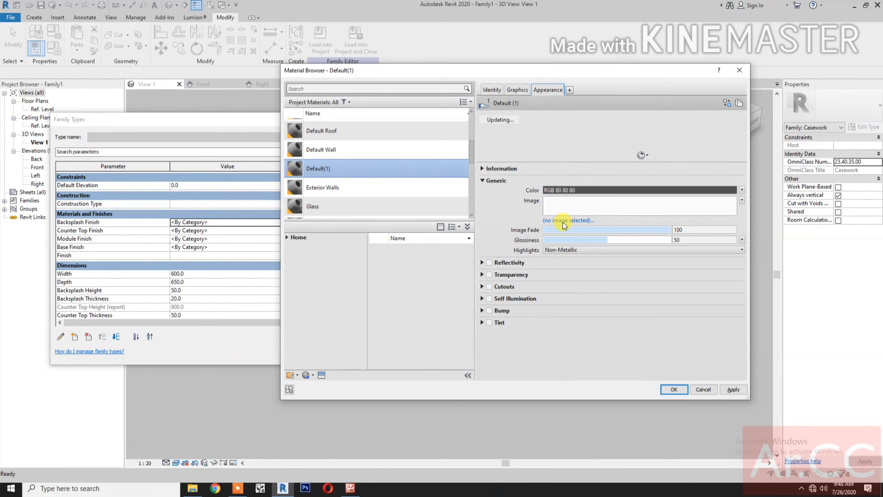
click(563, 220)
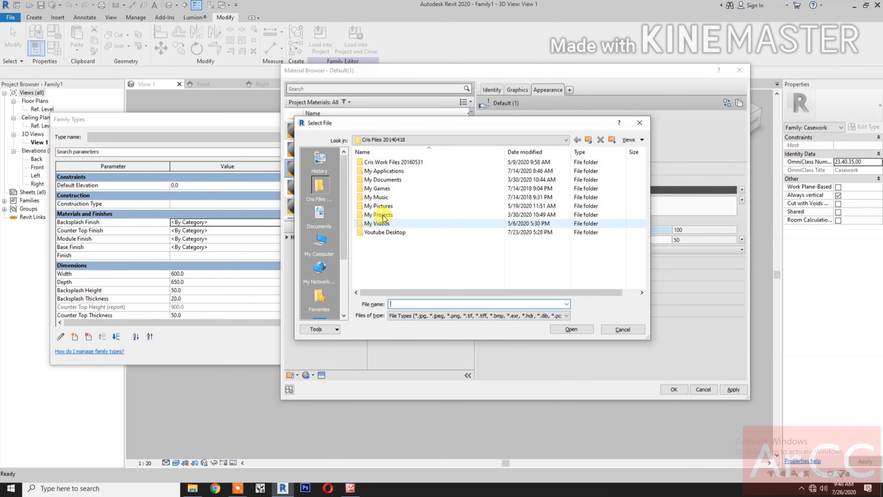
double_click(407, 164)
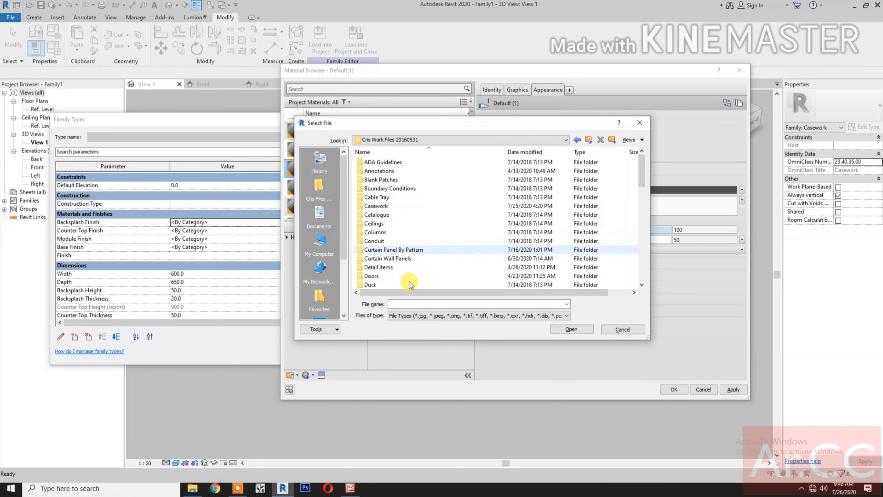
scroll(405, 275, down, 2)
scroll(405, 275, down, 3)
double_click(394, 255)
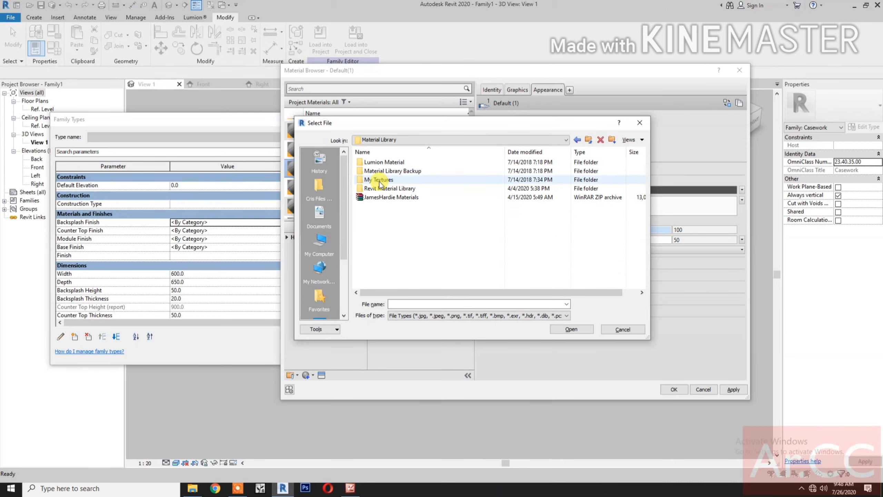
double_click(379, 180)
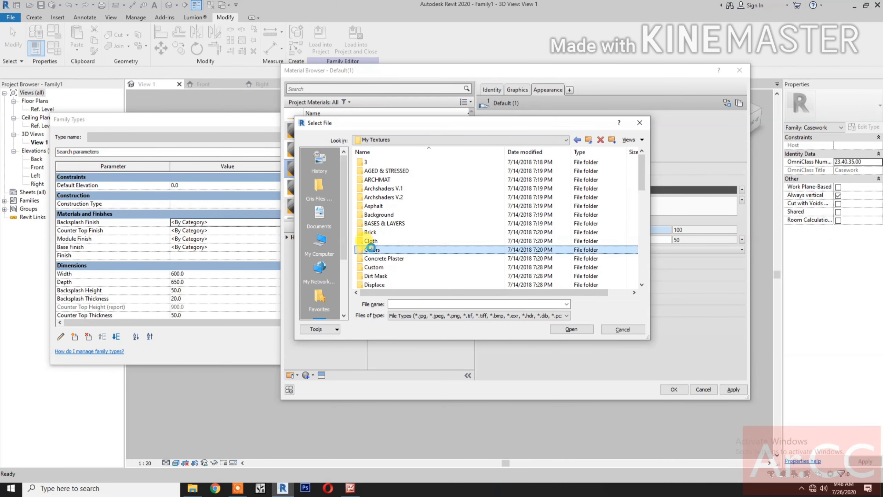
double_click(373, 250)
click(632, 140)
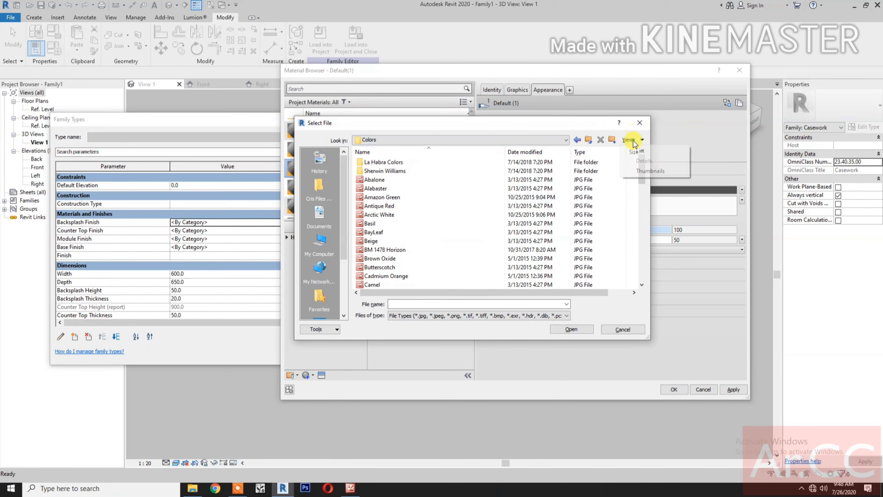
Step: Show the colour images as thumbnails and load Abalone.jpg as the Default(1) material's appearance image
click(644, 170)
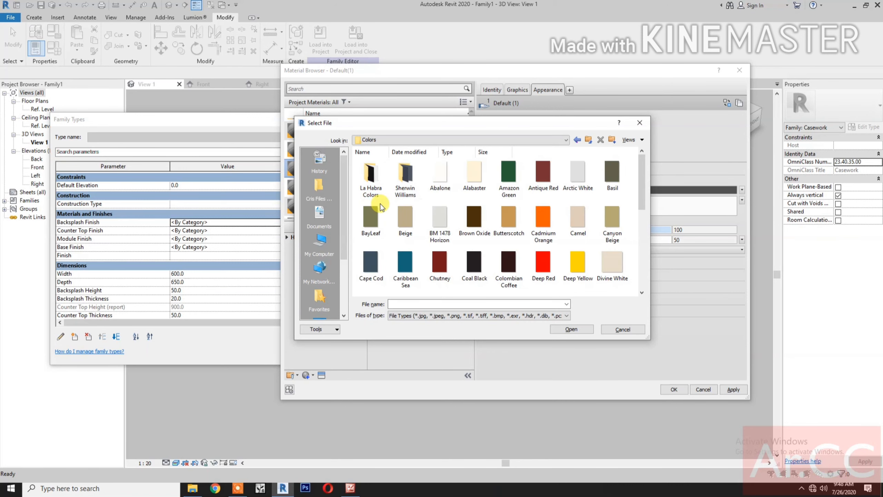
click(446, 176)
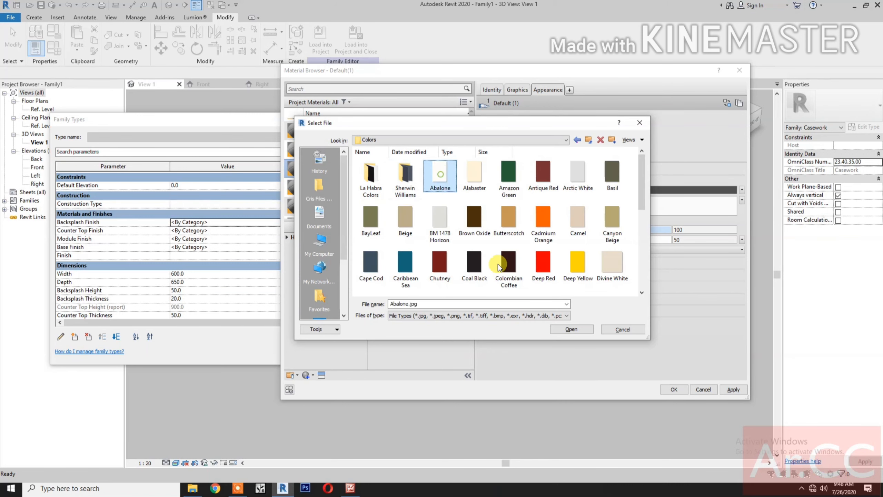
click(562, 329)
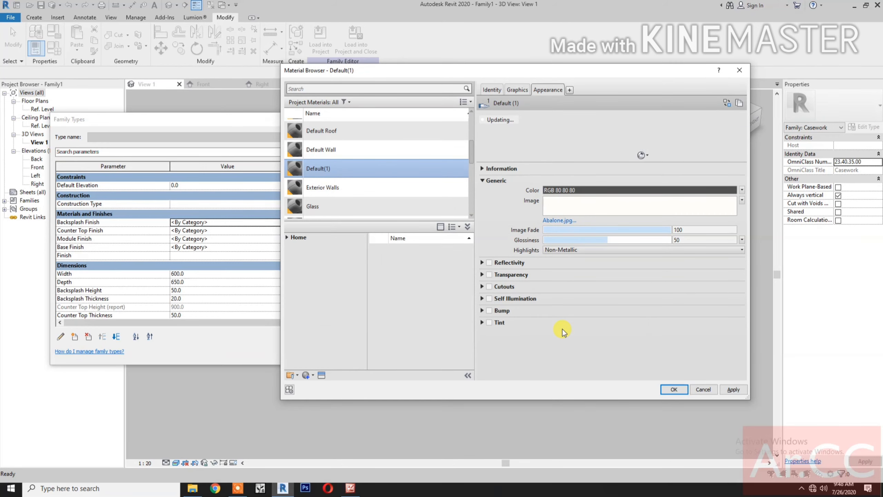
Step: Rename the Default(1) material as Abalone - Backsplash and apply it to the Backsplash Finish parameter
scroll(352, 181, down, 1)
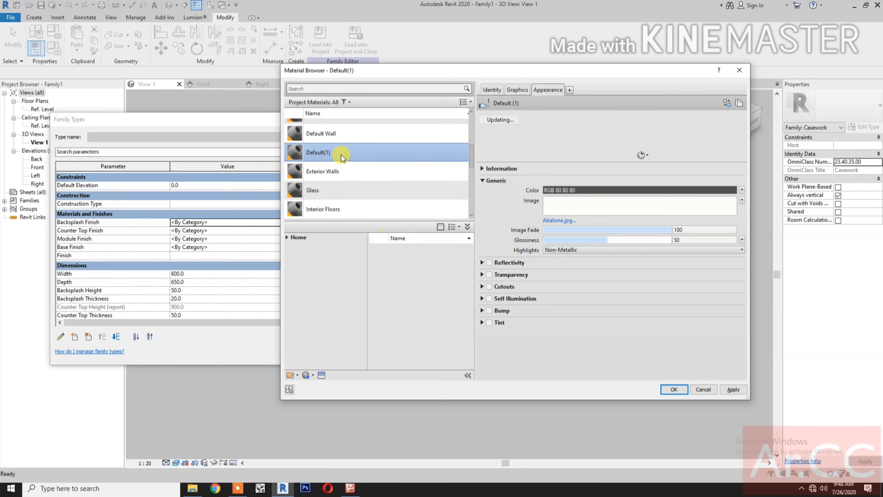
right_click(341, 155)
click(363, 181)
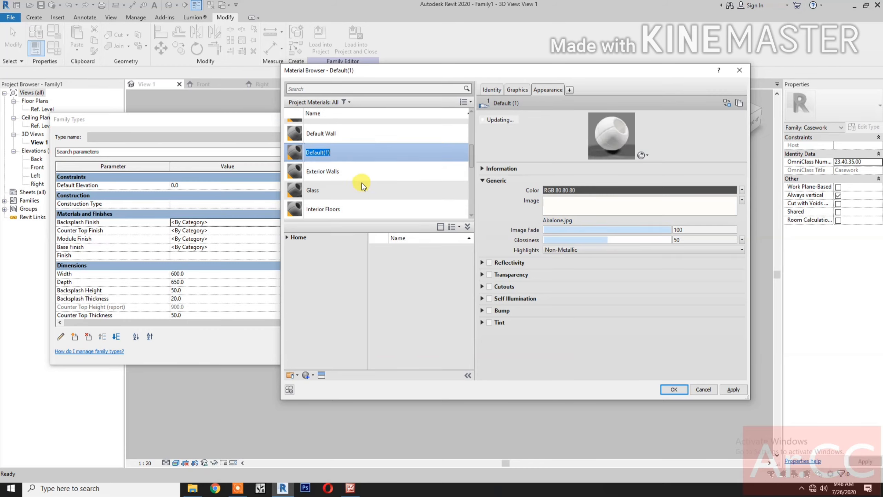
text(Ab)
text(alone - Backsplash)
click(673, 391)
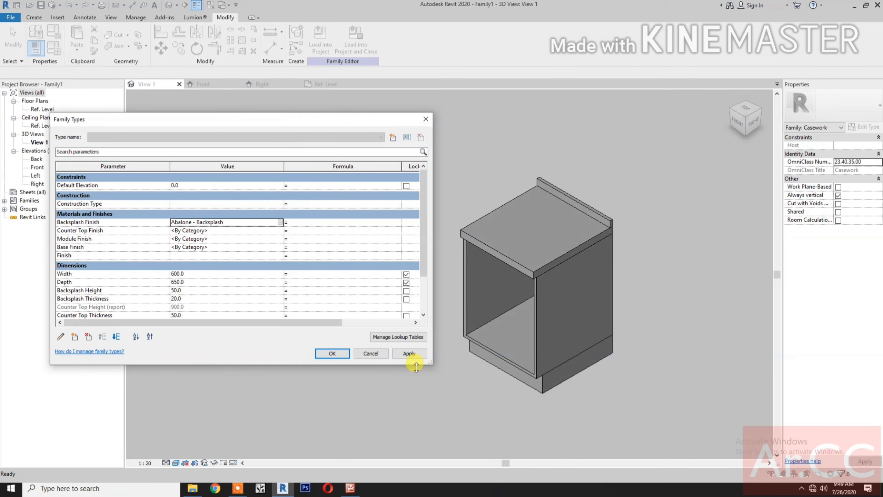
click(411, 354)
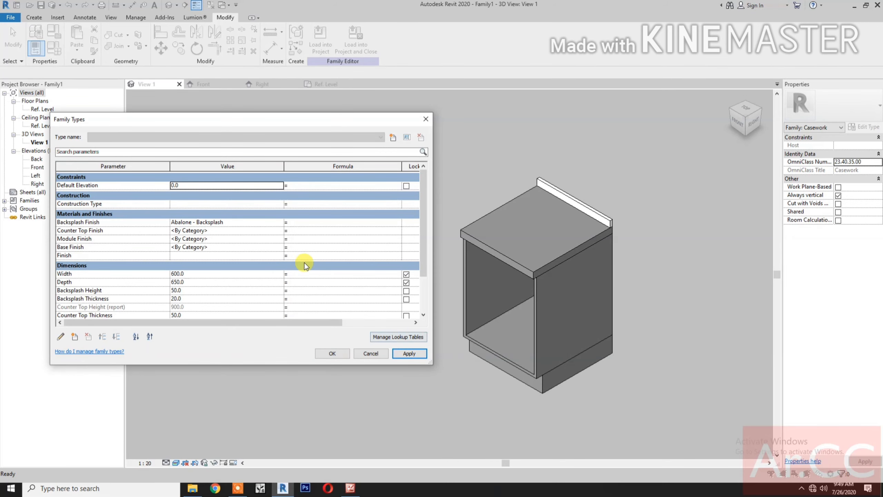
Step: Duplicate the Abalone - Backsplash material as Abalone - Counter Top and apply the copy to the Counter Top Finish parameter
click(280, 231)
click(280, 231)
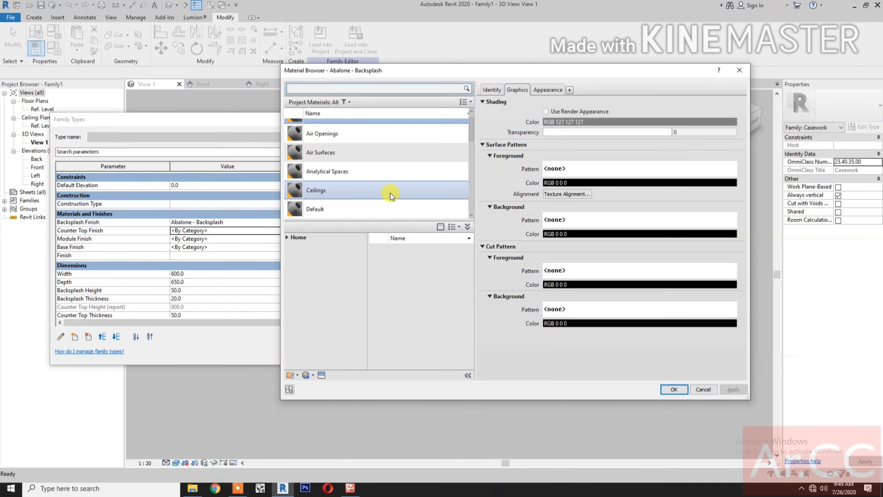
right_click(382, 128)
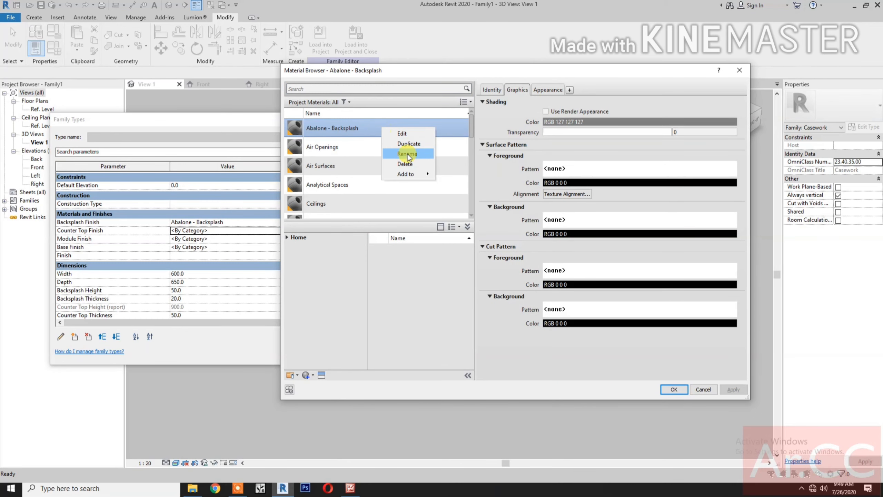
click(413, 142)
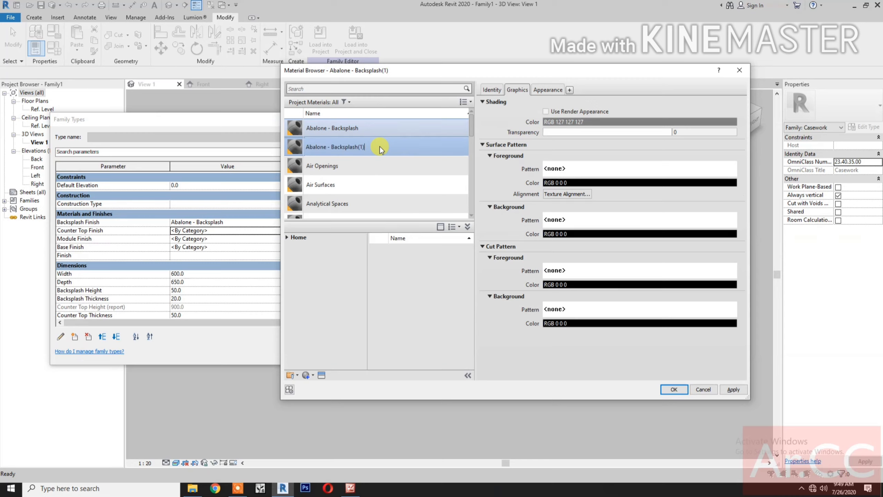
key(BackSpace)
key(BackSpace)
key(BackSpace)
key(BackSpace)
key(BackSpace)
key(BackSpace)
key(BackSpace)
text(Counte)
click(674, 389)
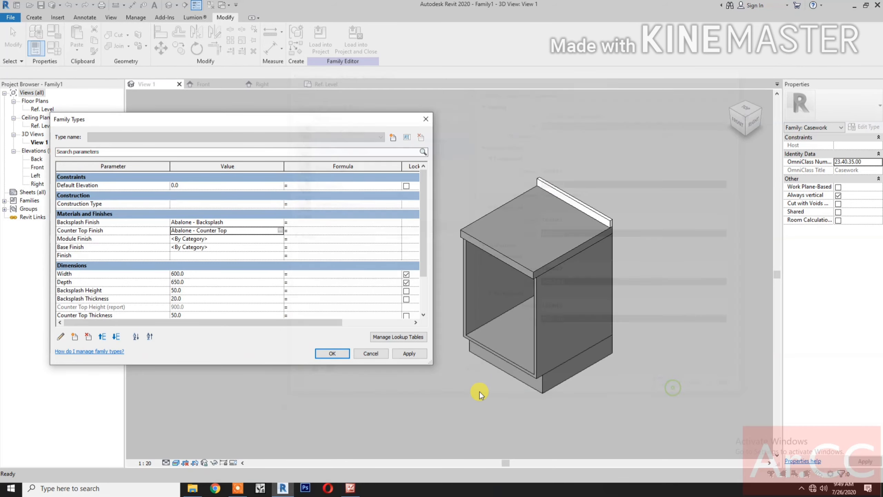
click(416, 355)
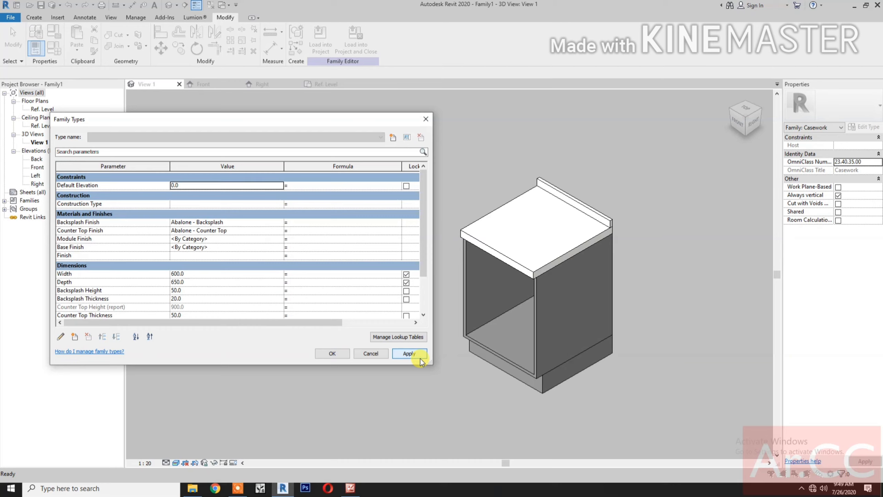
Step: Duplicate the Abalone - Counter Top material as Abalone - Module and apply the copy to the Module Finish parameter
click(219, 238)
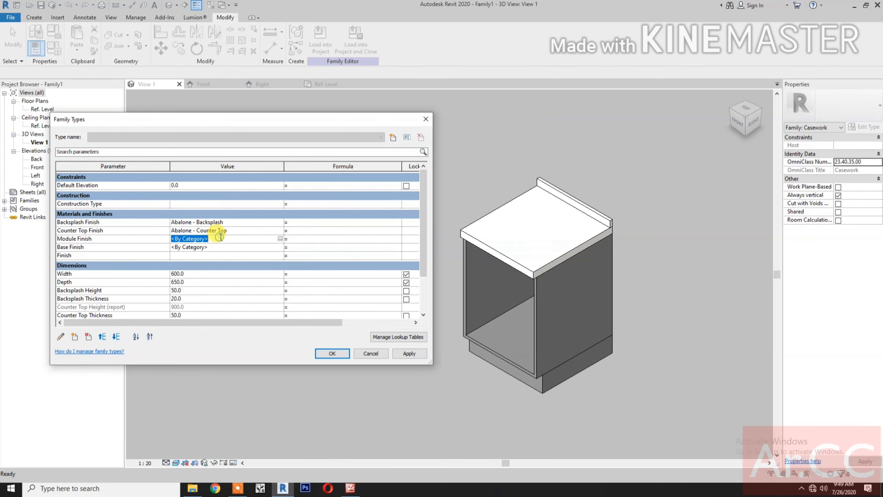
click(280, 238)
scroll(329, 180, down, 1)
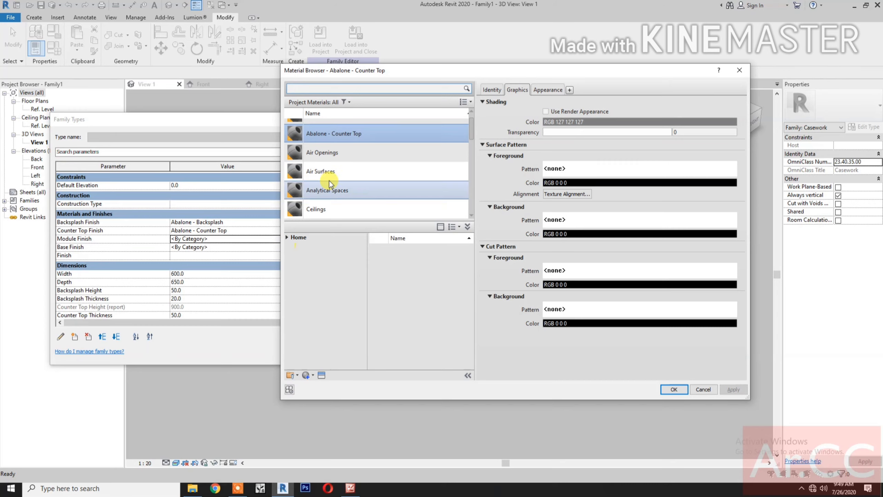
right_click(368, 133)
click(393, 150)
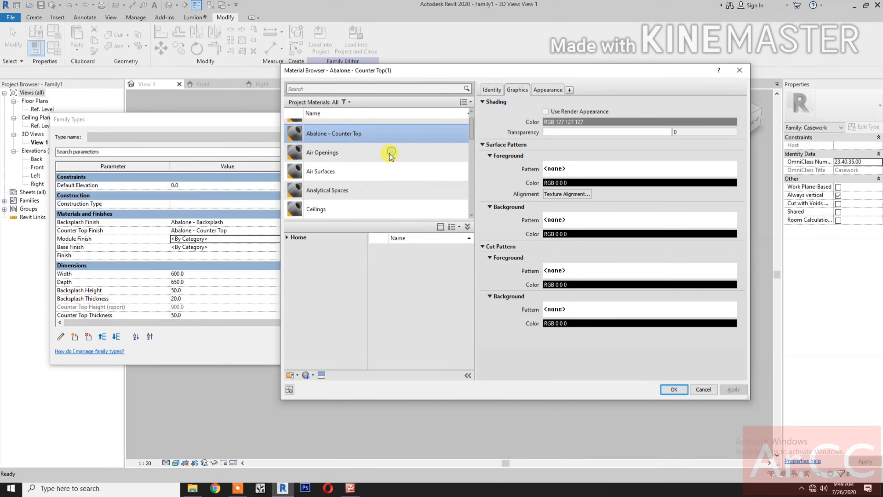
click(384, 166)
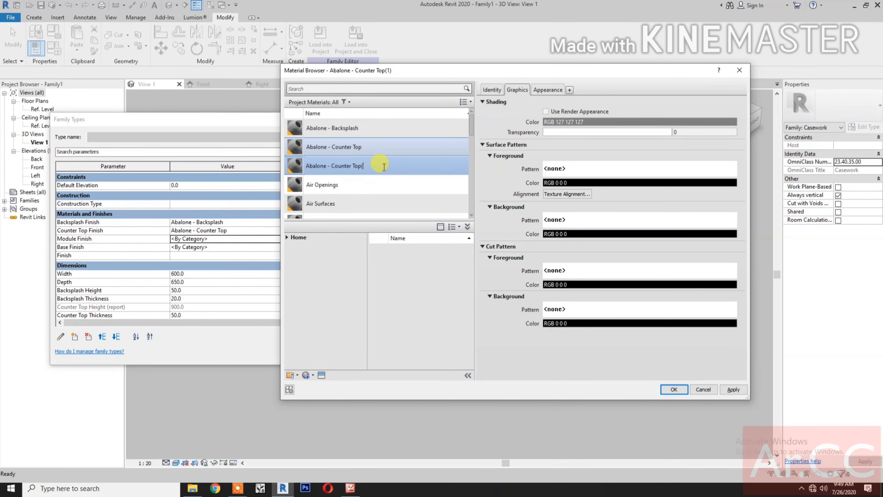
key(BackSpace)
key(BackSpace)
key(BackSpace)
key(BackSpace)
click(674, 389)
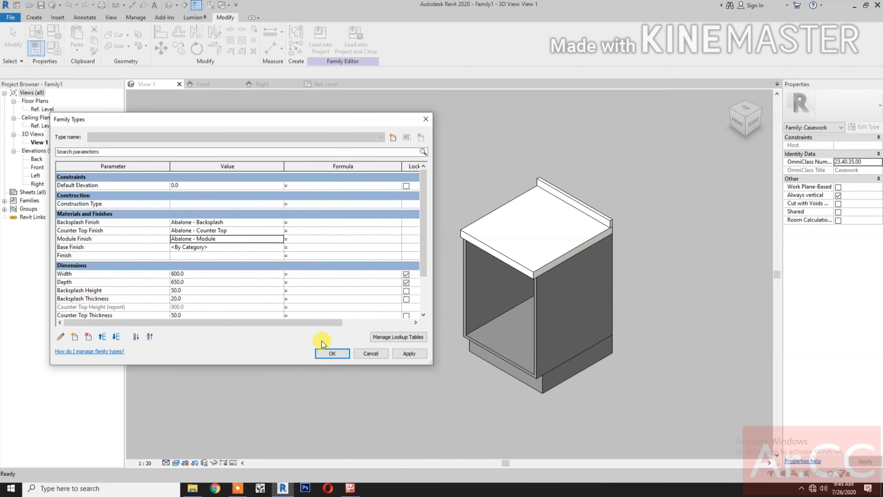
click(406, 354)
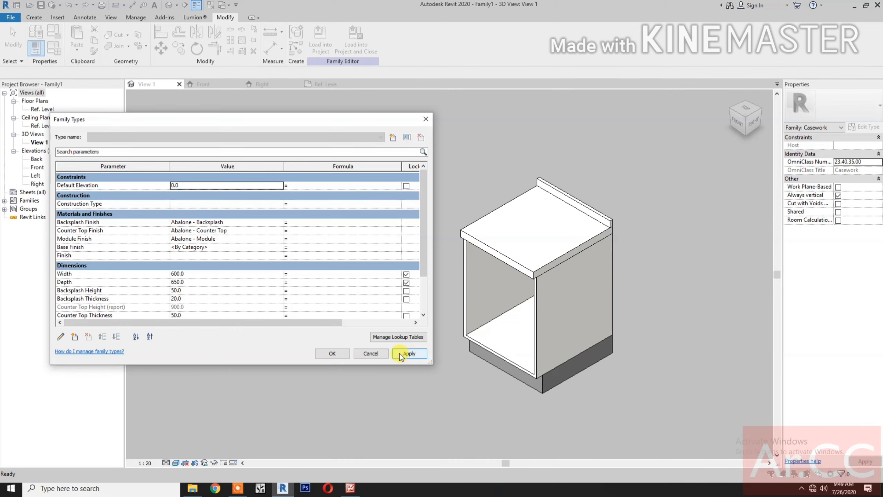
Step: For the Base Finish parameter, add Stainless Steel, Brushed from the AEC Materials Metal library to the project materials
click(281, 248)
click(281, 248)
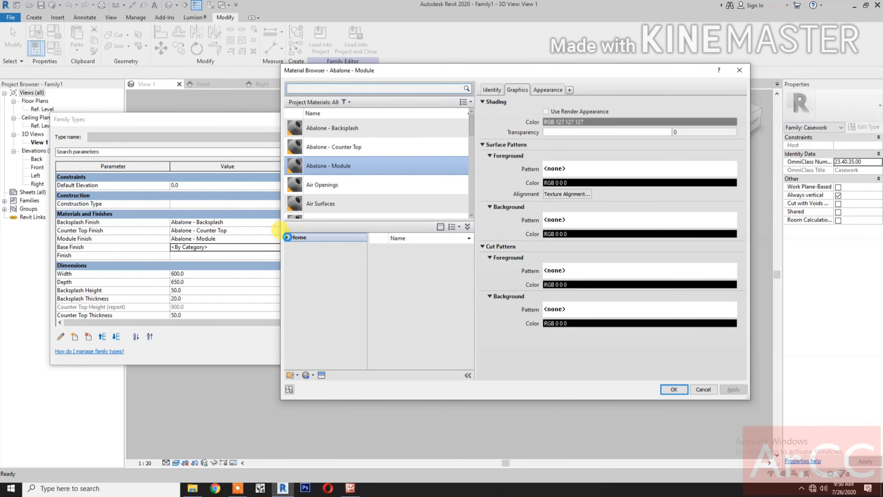
click(288, 237)
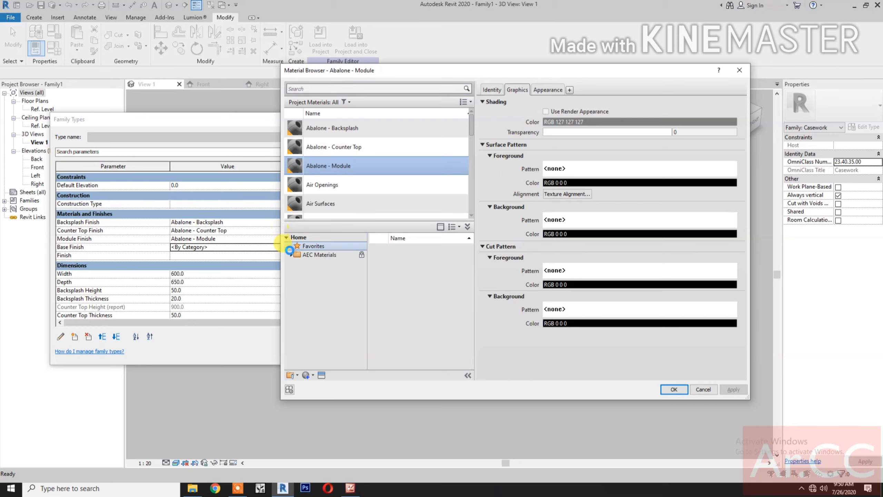
click(289, 255)
click(337, 349)
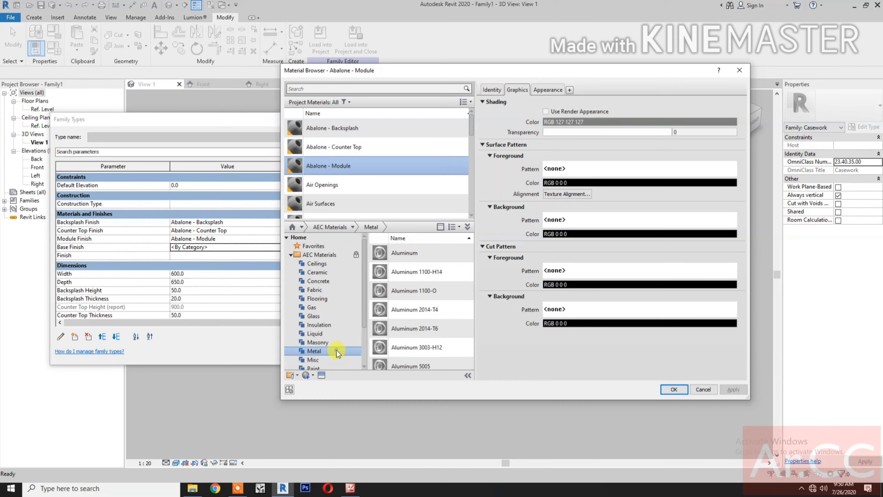
scroll(418, 336, down, 4)
scroll(418, 335, down, 5)
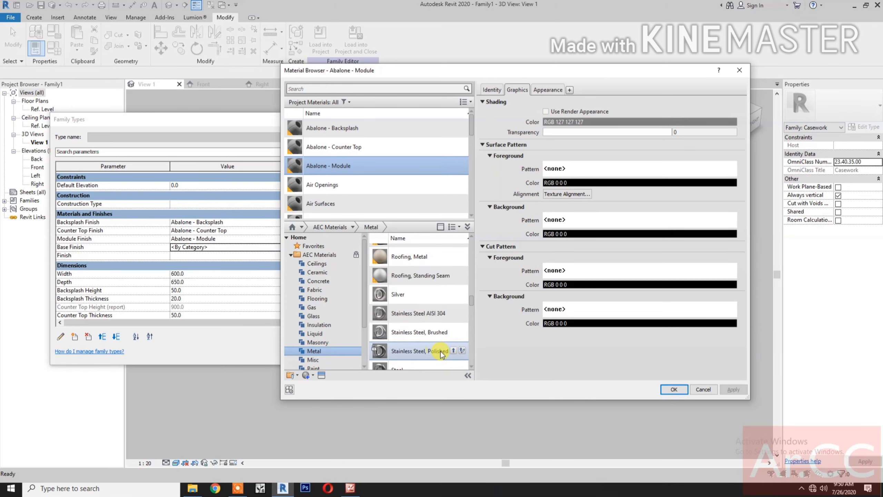
click(454, 331)
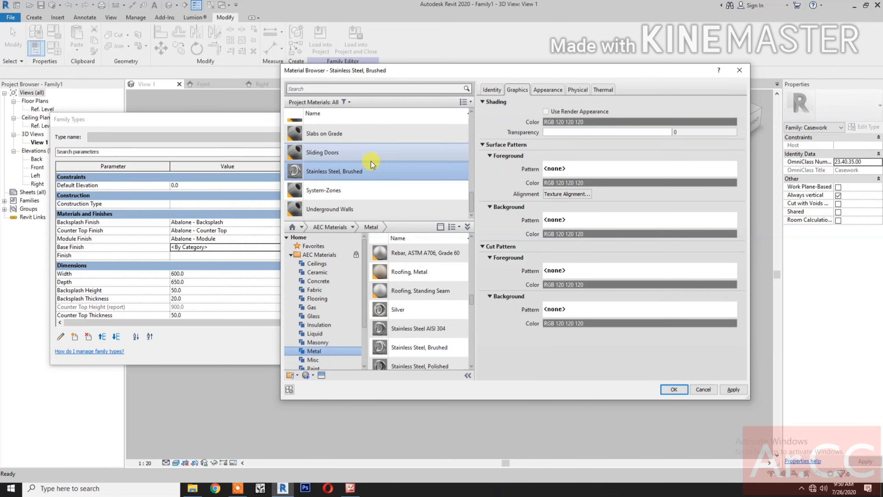
Step: Rename the added steel material as Stainless Steel, Brushed - Base, apply it to Base Finish and accept the family types
right_click(382, 172)
click(407, 198)
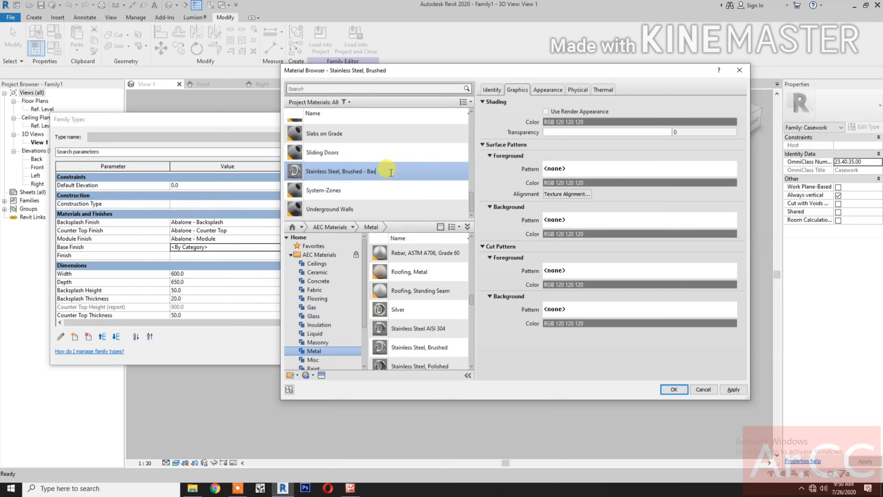
click(675, 389)
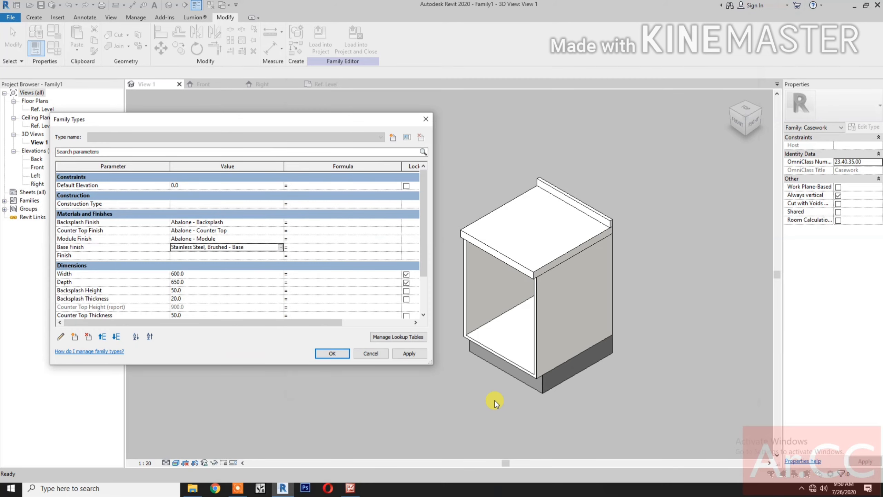
click(416, 353)
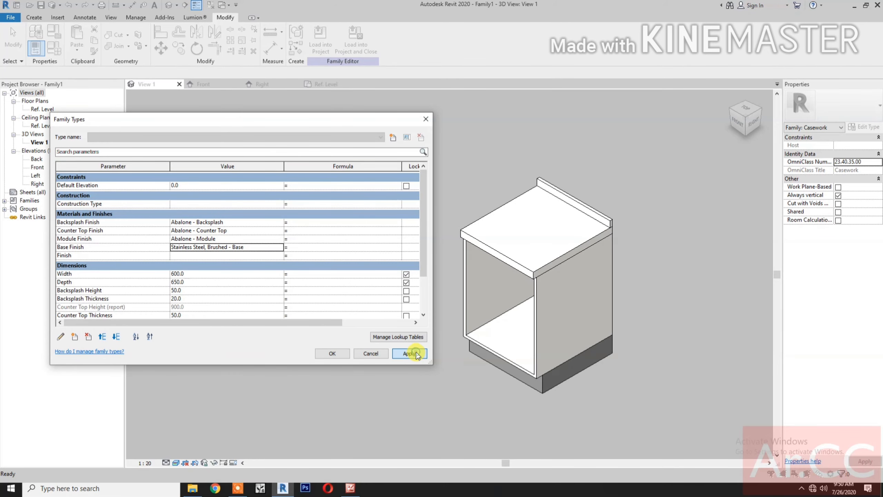
click(346, 354)
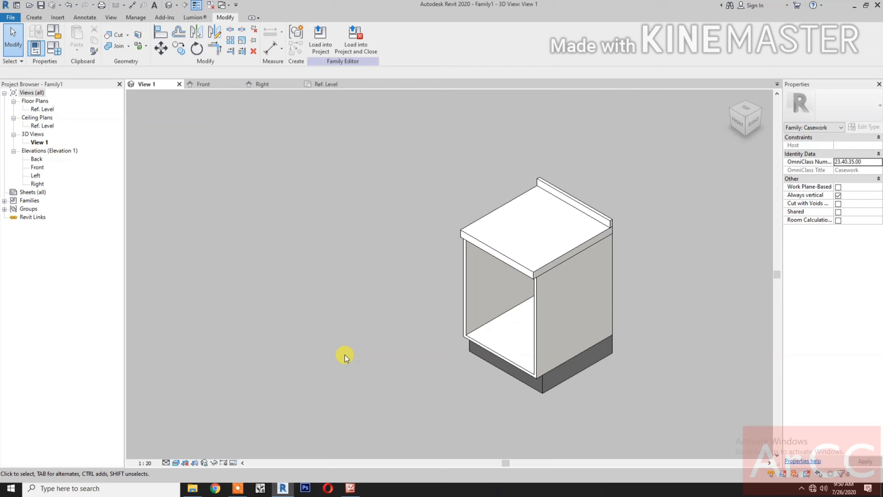
Step: Associate the backsplash extrusion's Visible property with a new type parameter named Backsplash On/Off
click(598, 222)
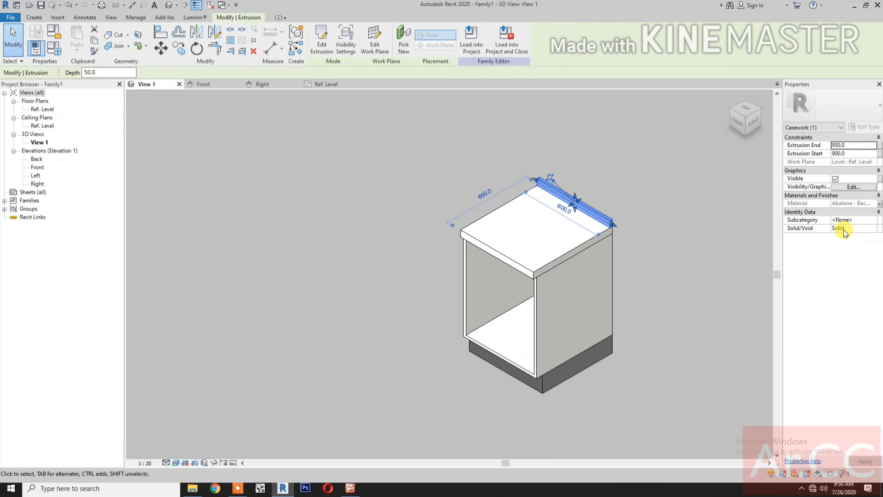
click(879, 179)
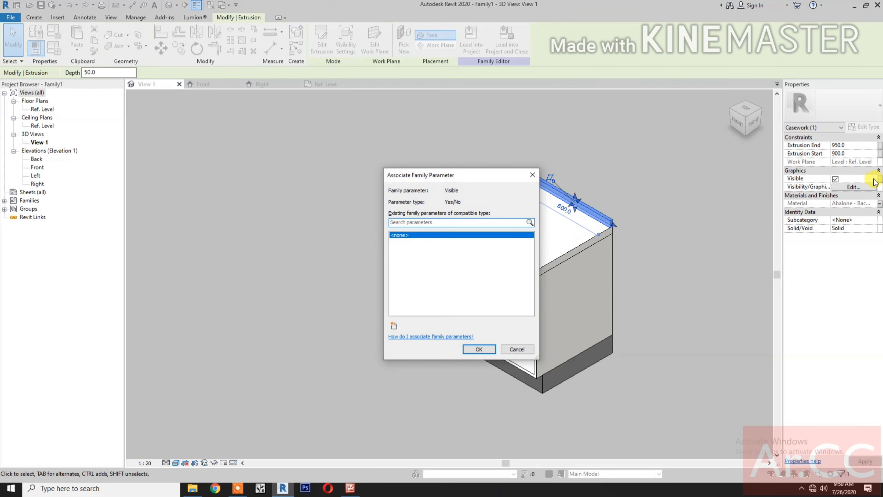
click(394, 325)
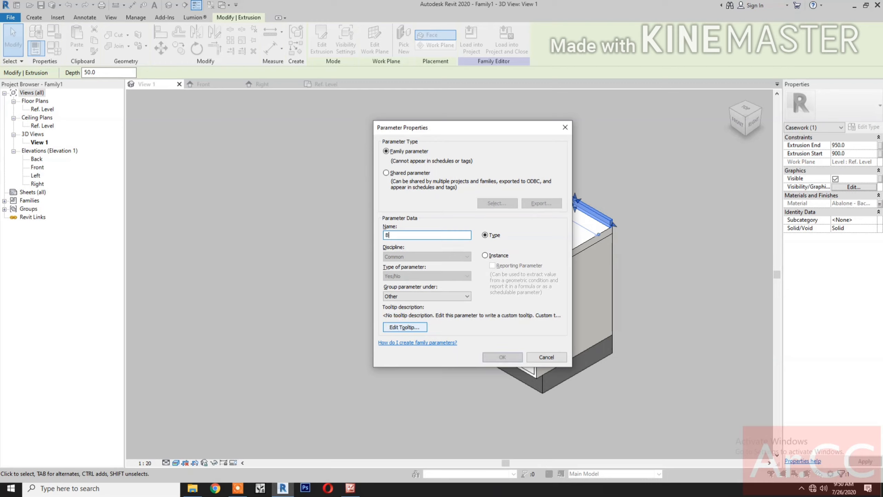
text(Backspl)
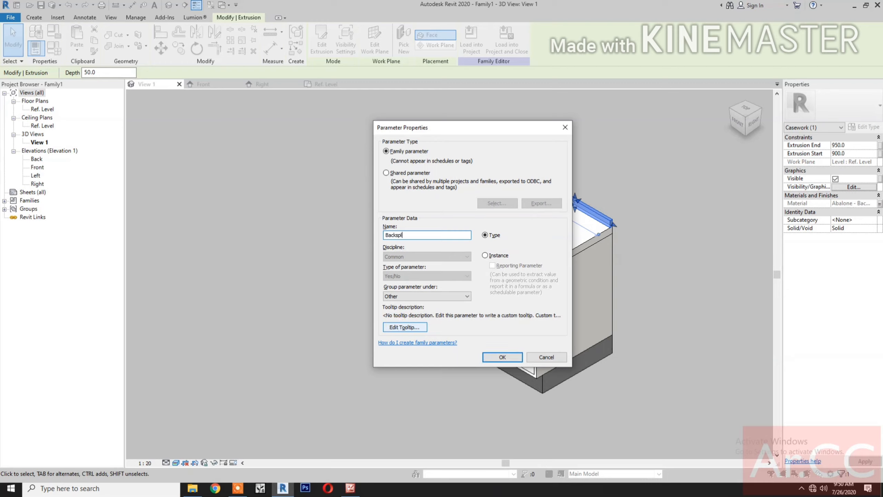
text(ash On/Off)
click(508, 357)
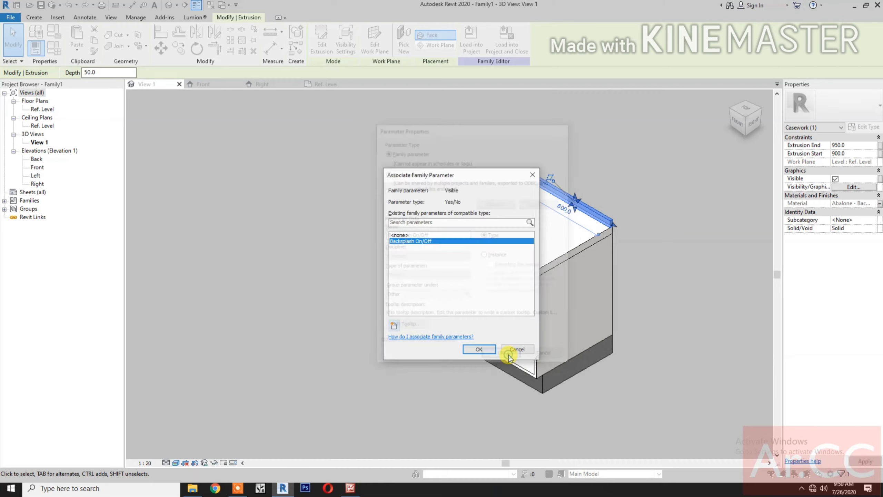
click(479, 349)
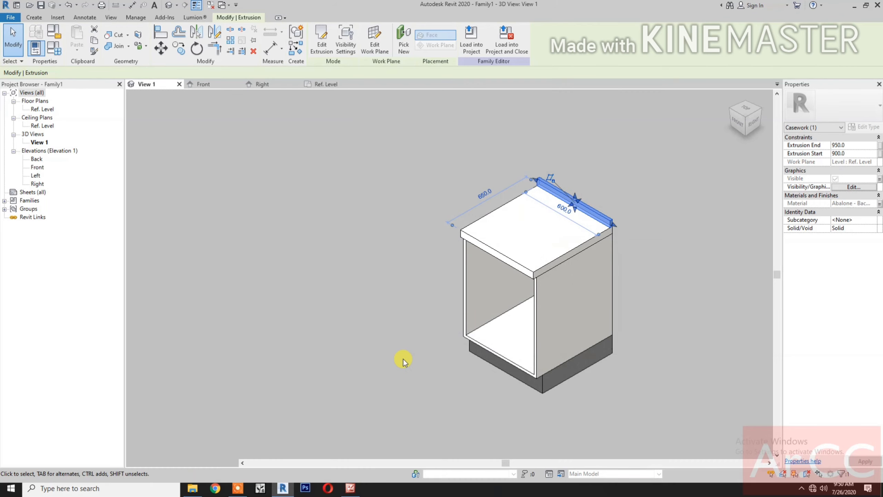
click(403, 361)
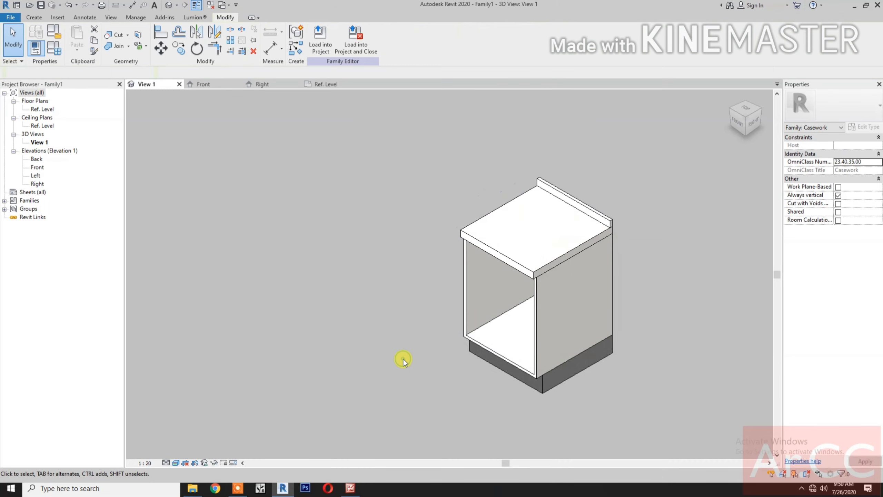
Step: Associate the countertop extrusion's Visible property with a new type parameter named Counter Top On/Off
click(466, 232)
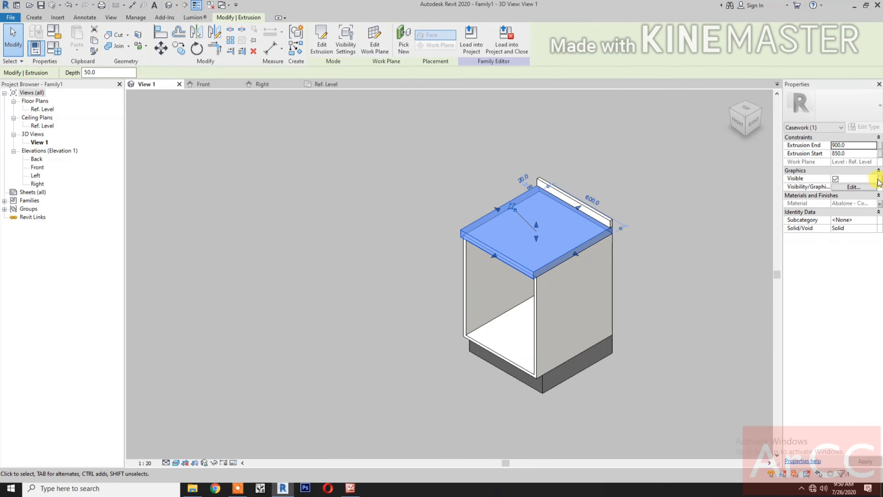
click(879, 179)
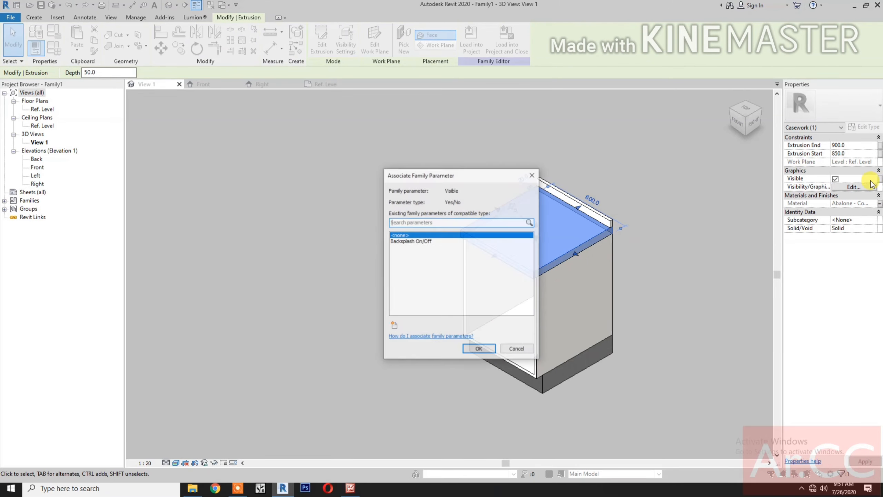
click(394, 325)
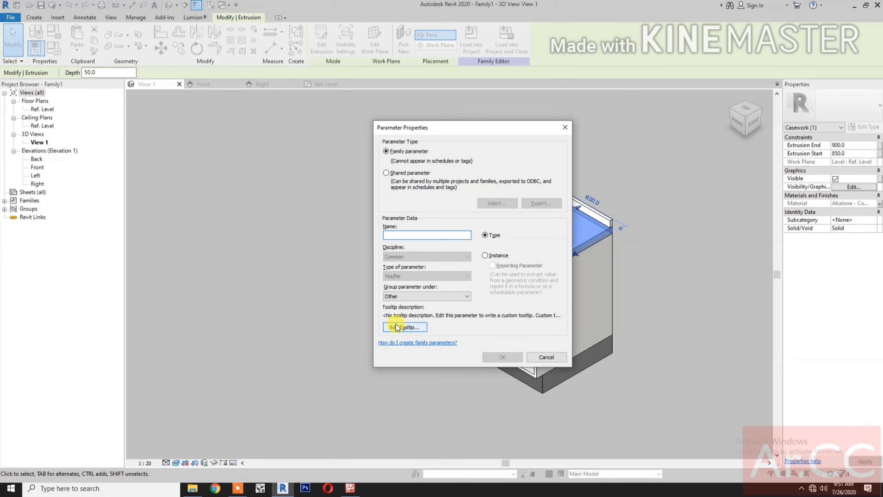
text(Counter Yop)
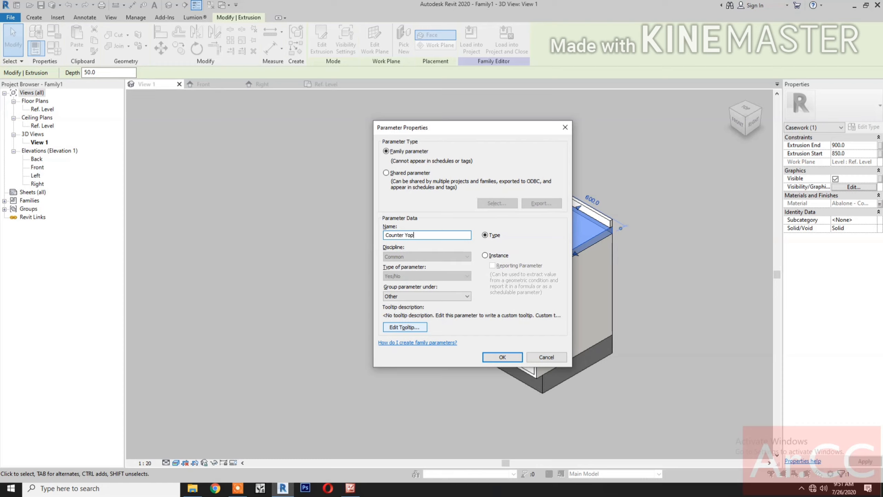
key(BackSpace)
key(BackSpace)
text(Top on/Off)
click(419, 238)
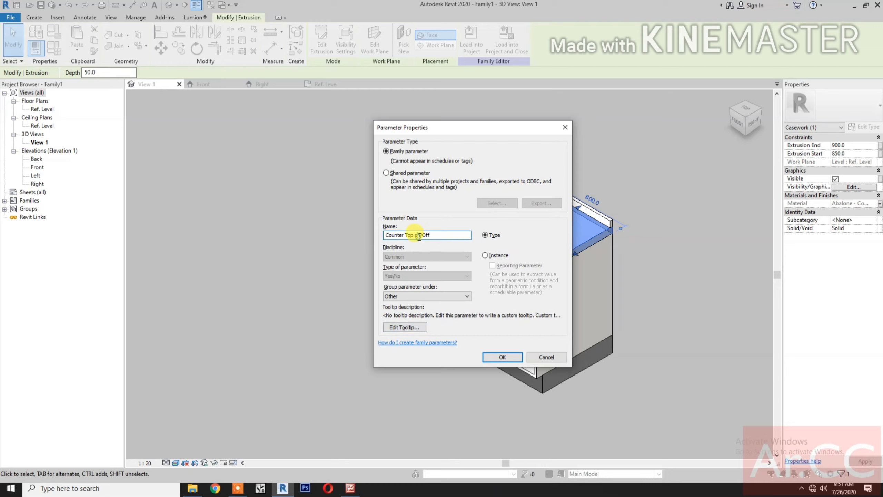
key(BackSpace)
text(O)
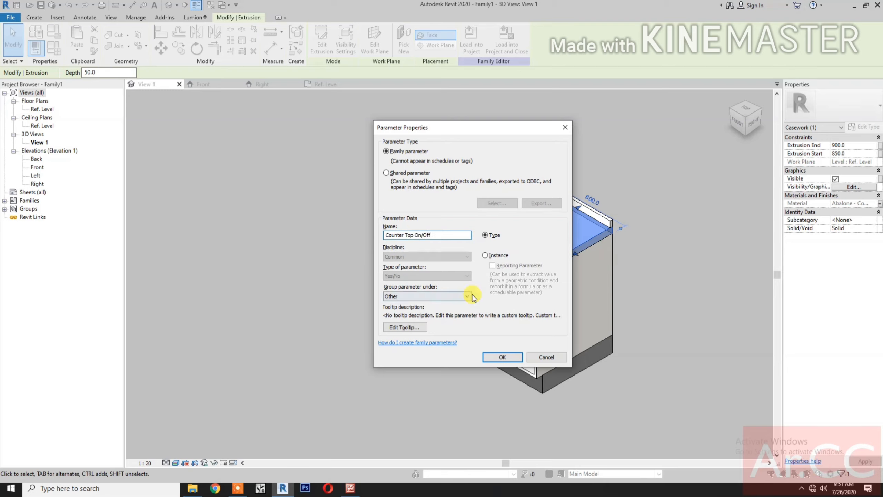
click(502, 358)
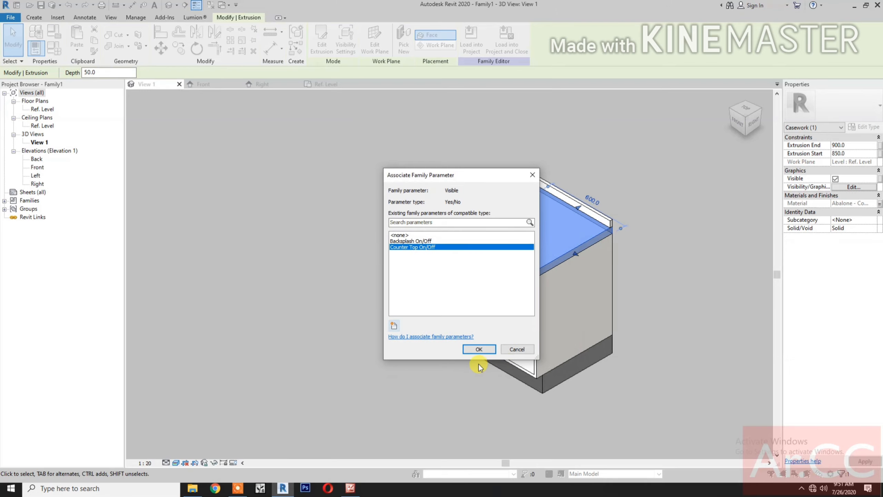
click(478, 349)
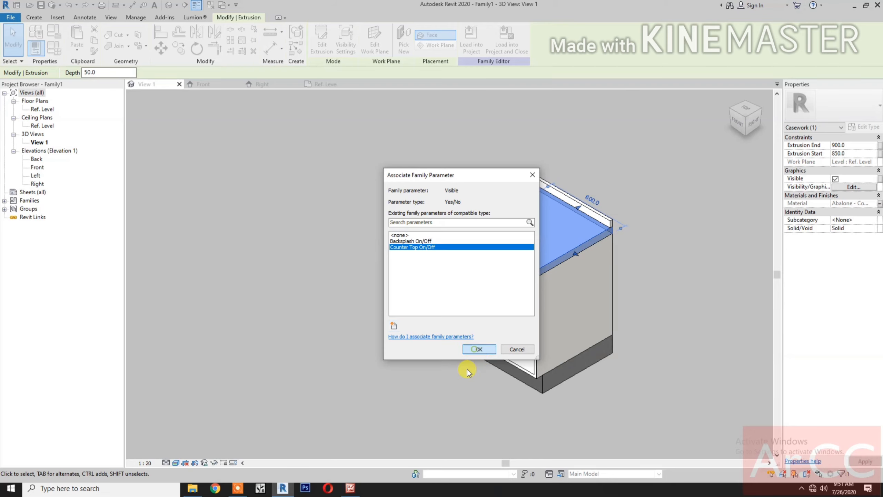
click(464, 374)
Step: Associate the cabinet module extrusion's Visible property with a new type parameter named Module On/Off
click(541, 383)
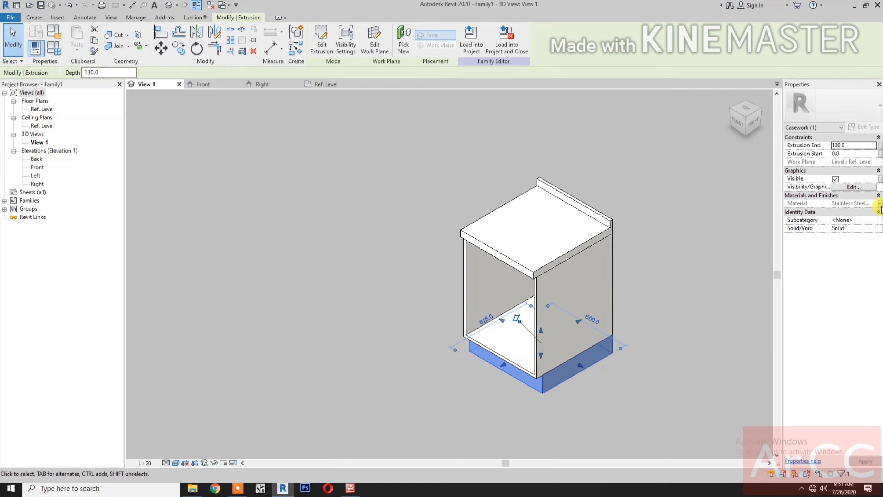
click(655, 285)
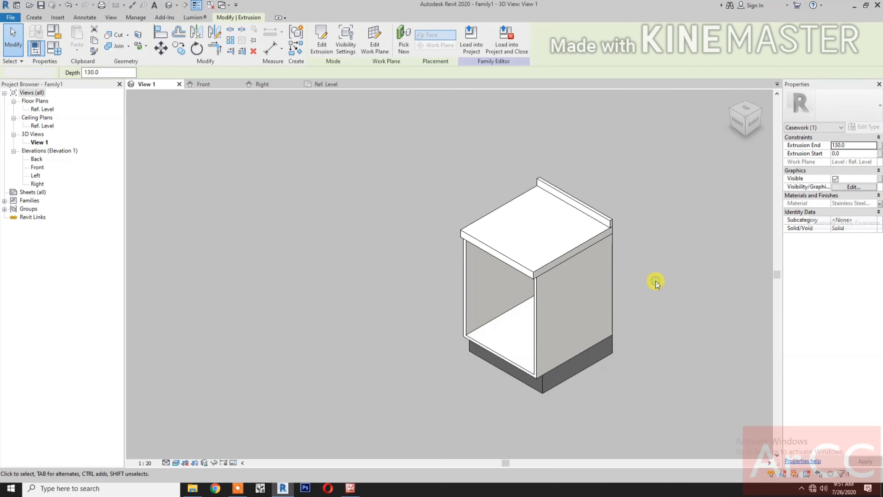
click(611, 280)
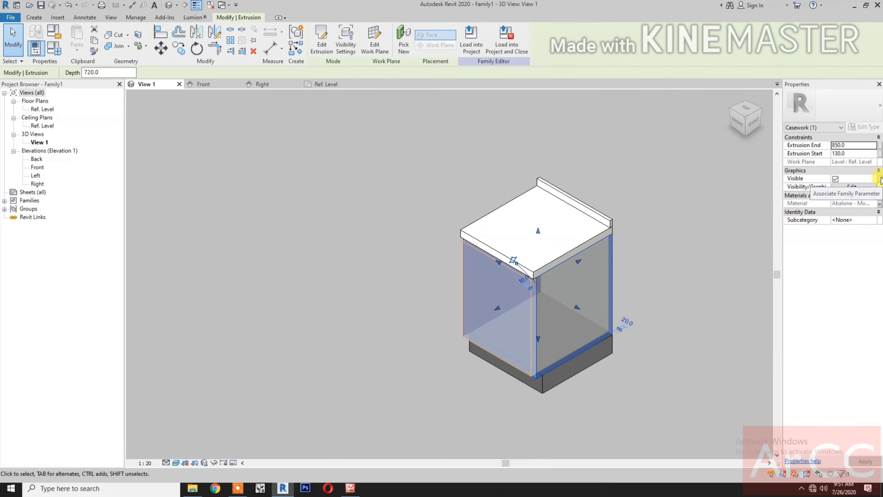
click(880, 179)
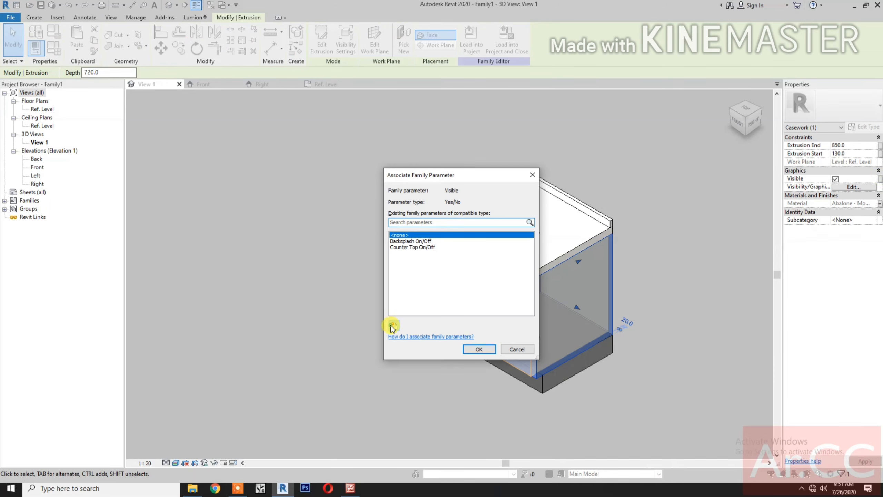
click(392, 326)
text(Module On/Off)
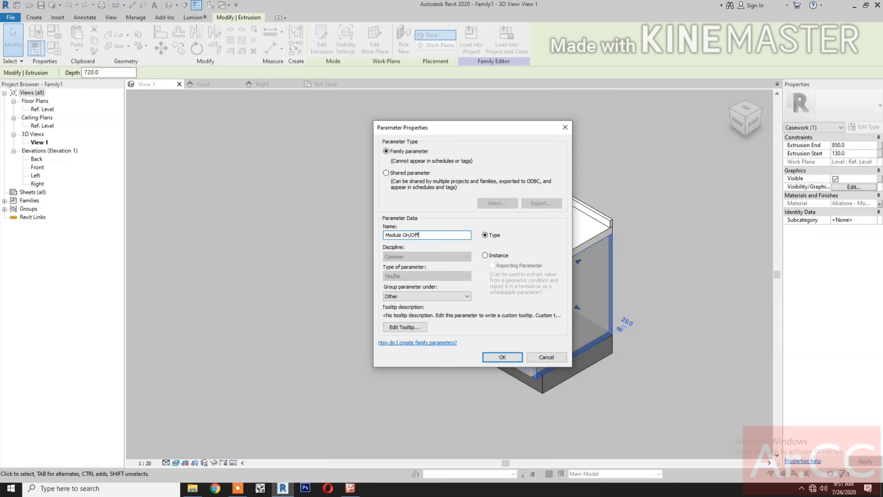
click(502, 357)
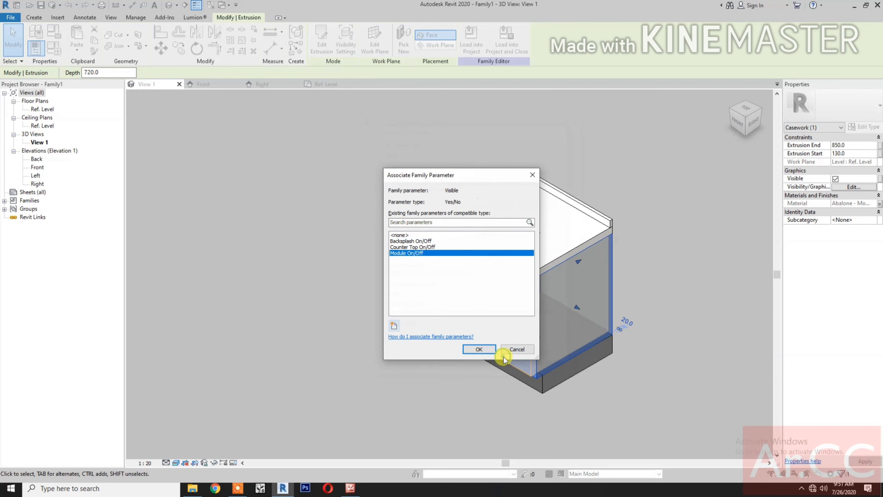
click(479, 349)
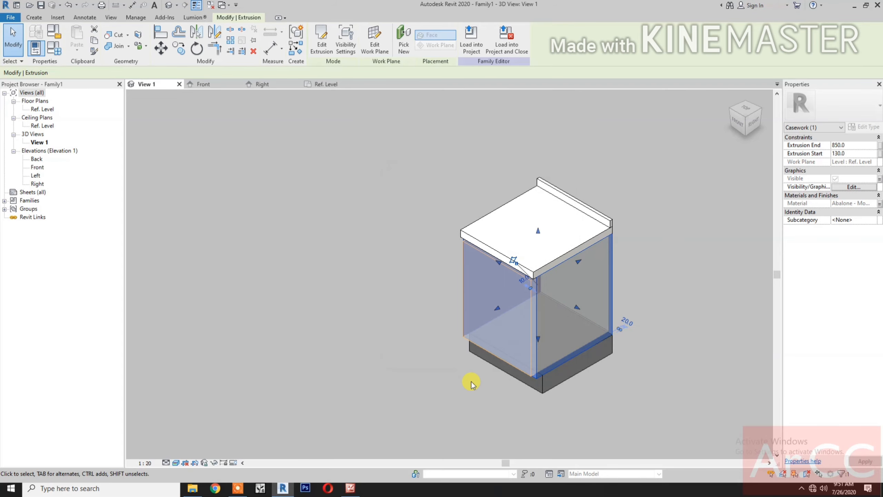
click(472, 381)
Step: Associate the base extrusion's Visible property with a new type parameter named Base On/Off
click(545, 389)
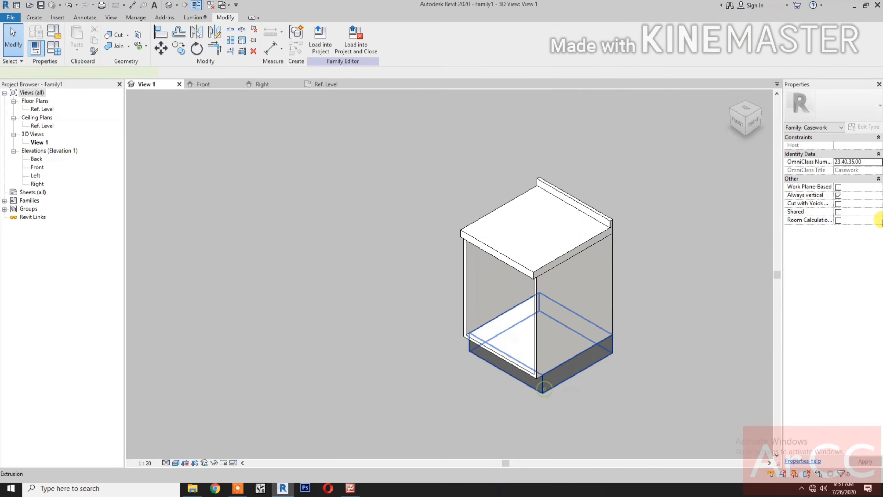
click(879, 182)
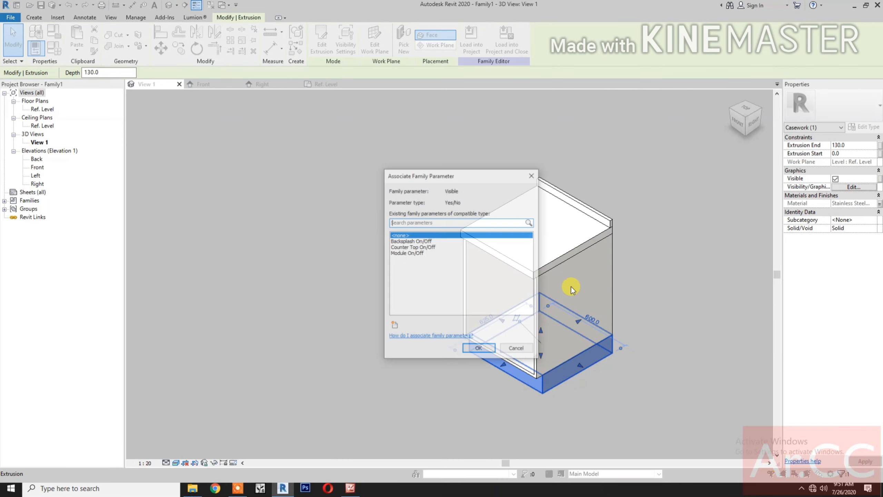
click(391, 324)
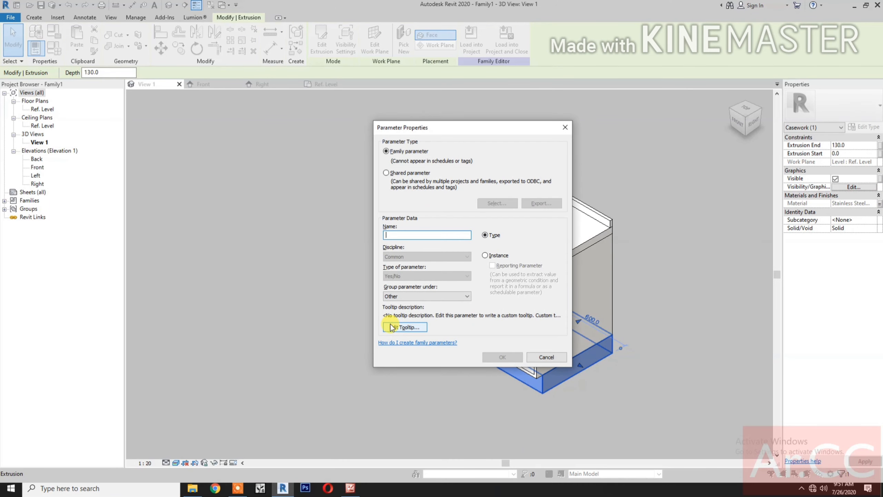
text(Base)
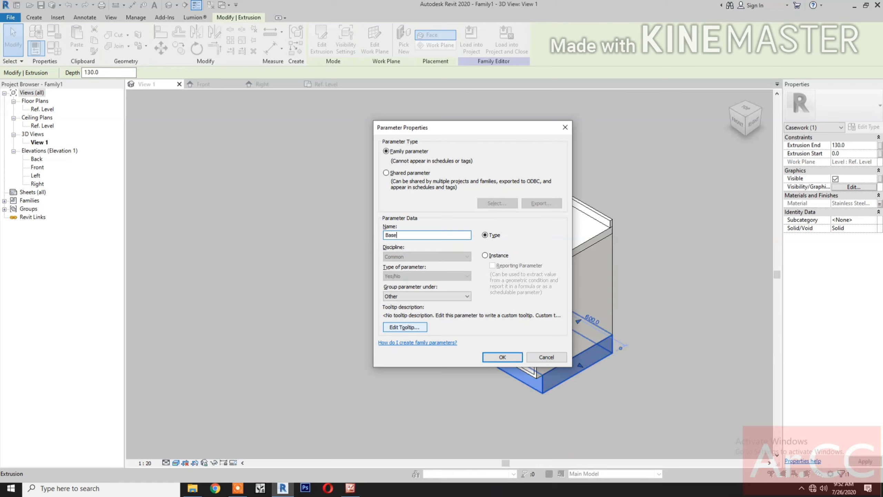
text( On/Off)
click(501, 357)
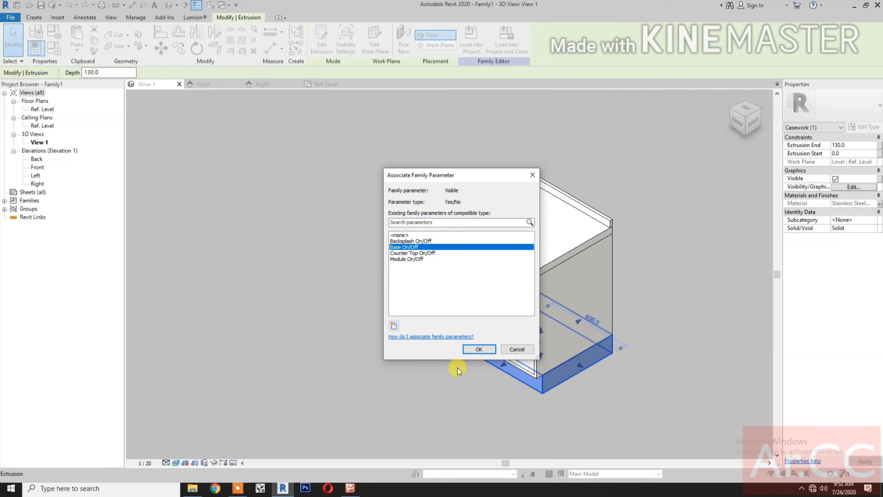
click(476, 348)
click(400, 369)
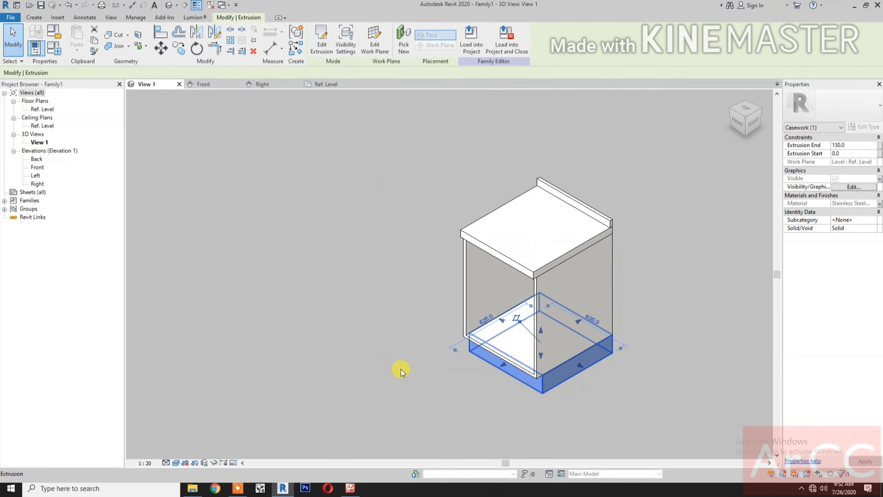
Step: In the family types, move Base On/Off below Module On/Off and accept the new parameter order
click(54, 49)
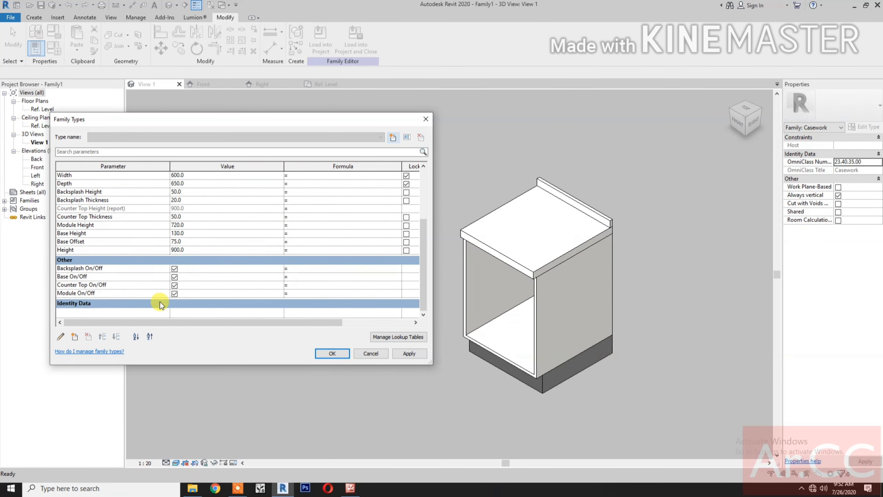
click(120, 276)
click(116, 336)
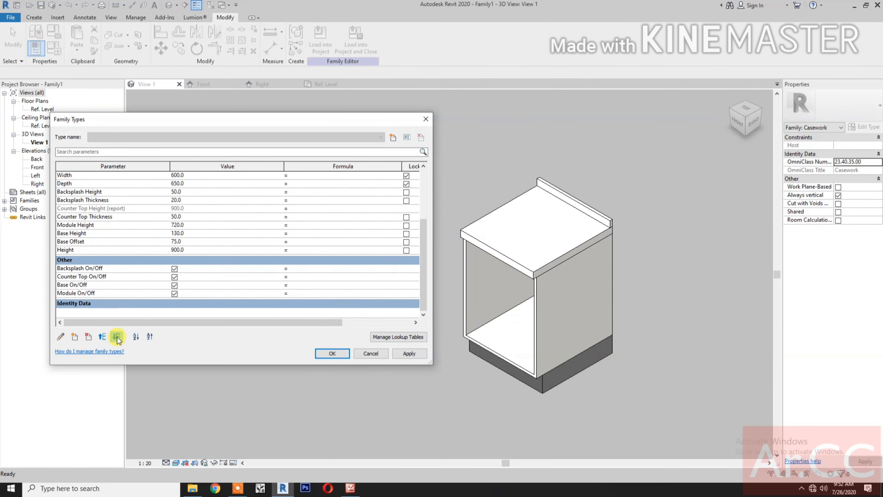
click(117, 336)
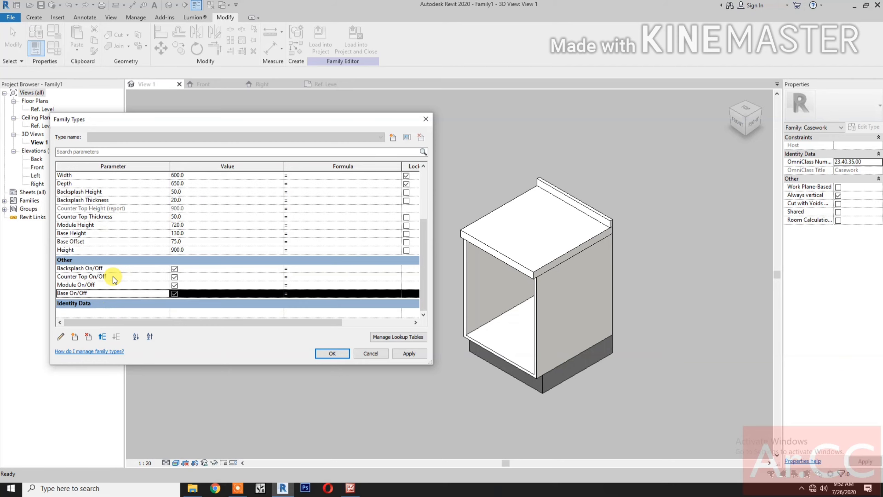
scroll(265, 263, up, 2)
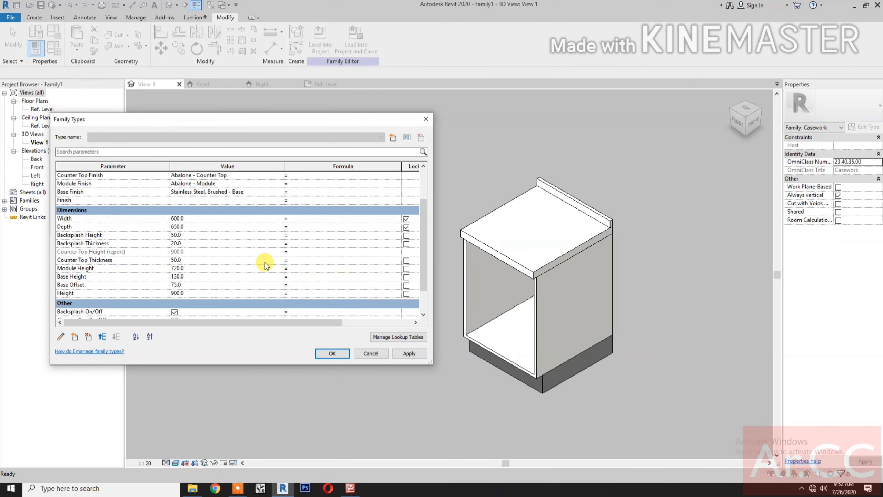
scroll(265, 262, up, 3)
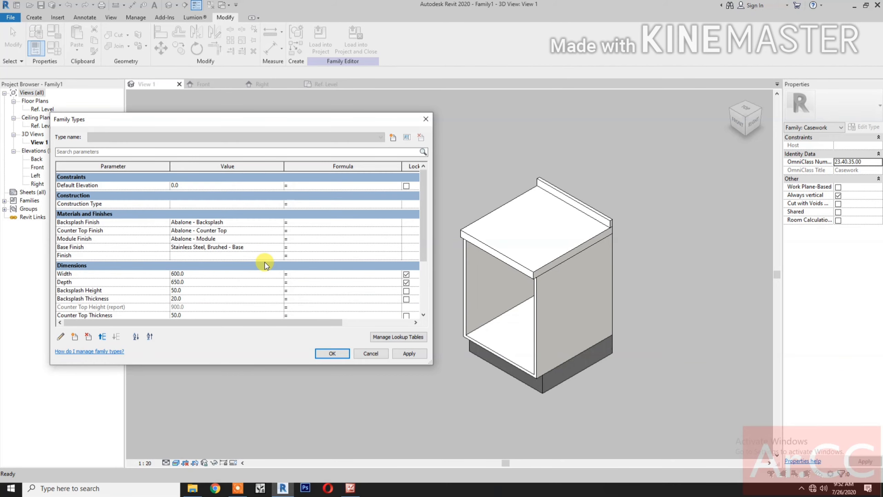
click(325, 355)
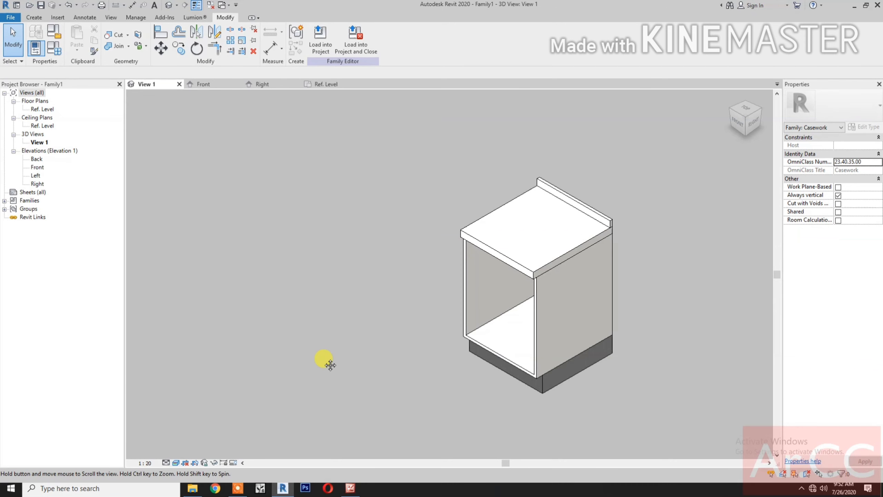
Step: Set the family's Width parameter to 400 and apply it to flex the cabinet model
middle_drag(331, 364, 366, 361)
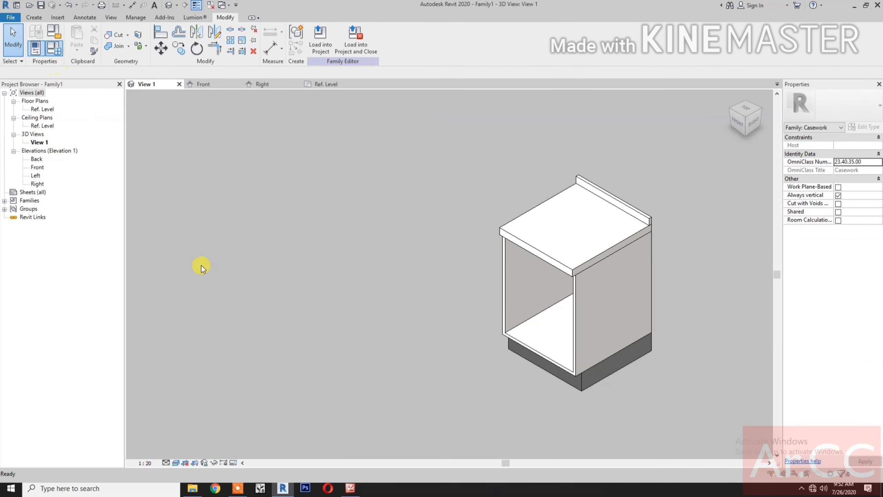
key(f)
key(t)
click(207, 274)
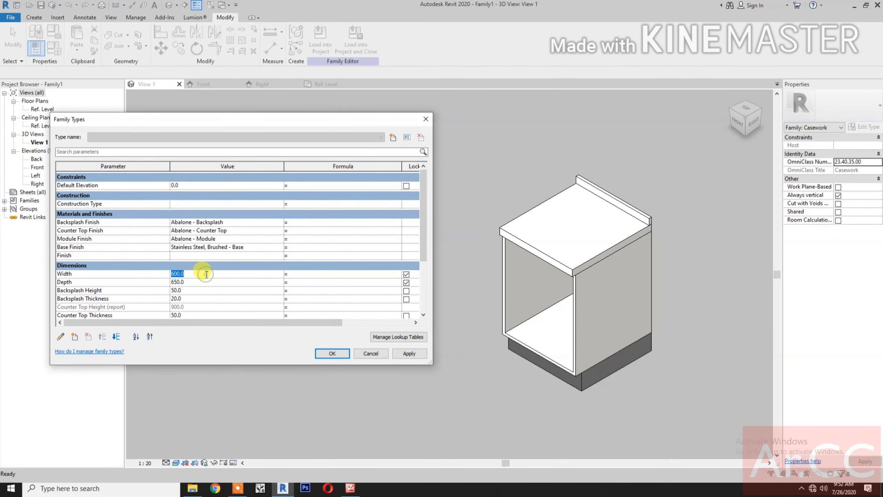
text(400)
click(409, 354)
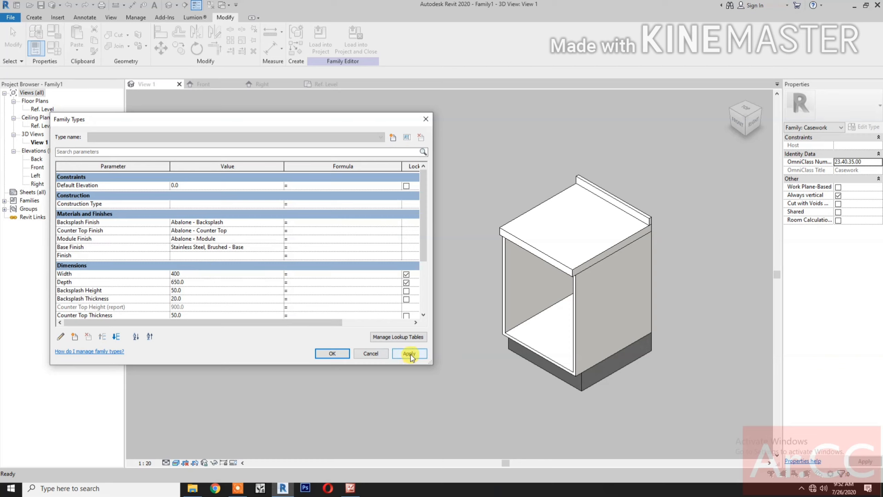
Step: Set the Backsplash Height parameter to 300 and apply it to flex the backsplash
click(220, 290)
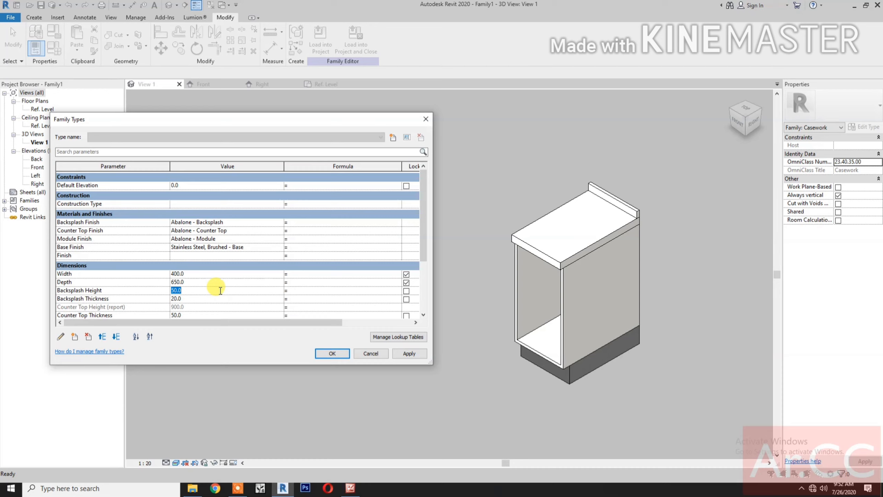
text(300)
click(406, 354)
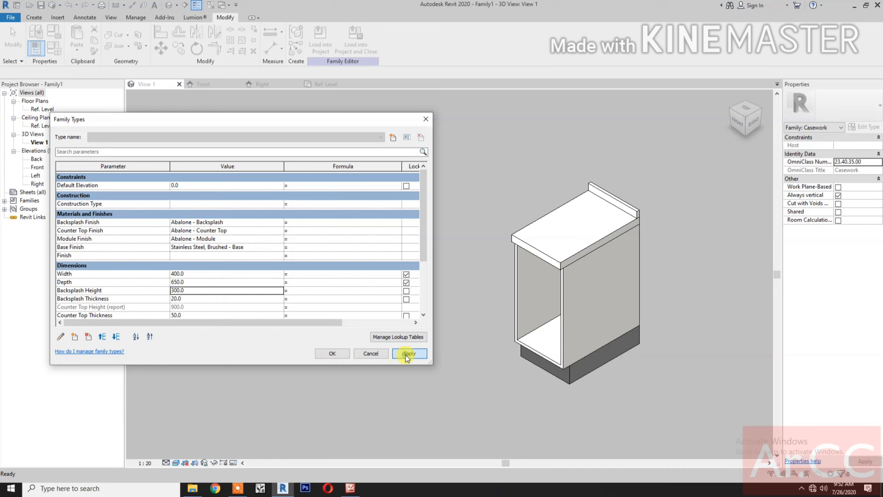
Step: Set the Backsplash Height parameter to 50 and the Width parameter to 600
click(229, 290)
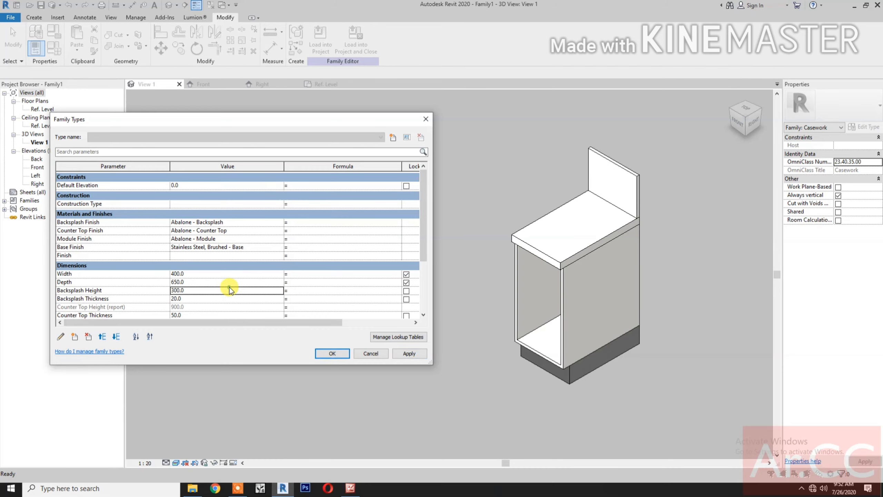
click(229, 289)
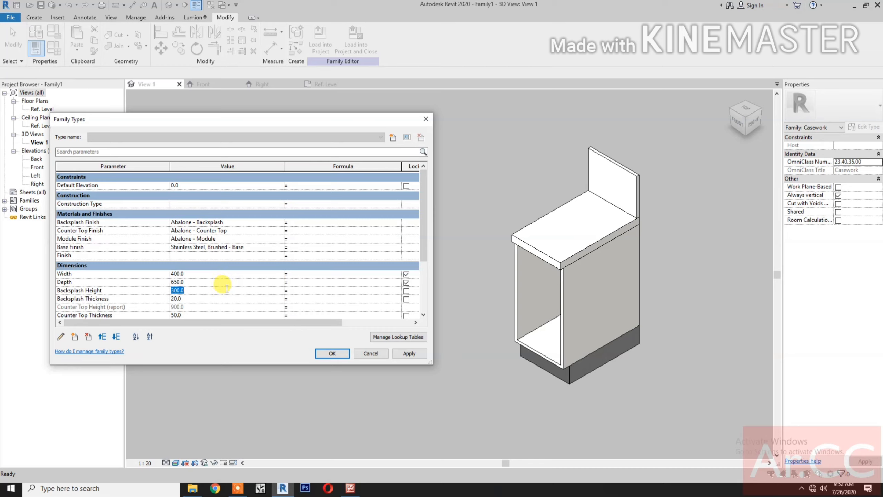
text(50)
click(228, 275)
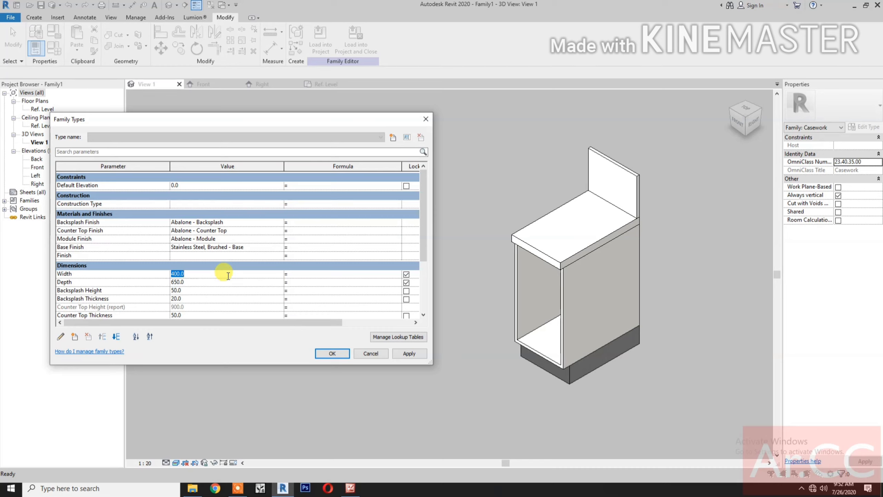
text(600)
Step: Set the Depth parameter to 800 and apply the changes to flex the cabinet model
click(228, 283)
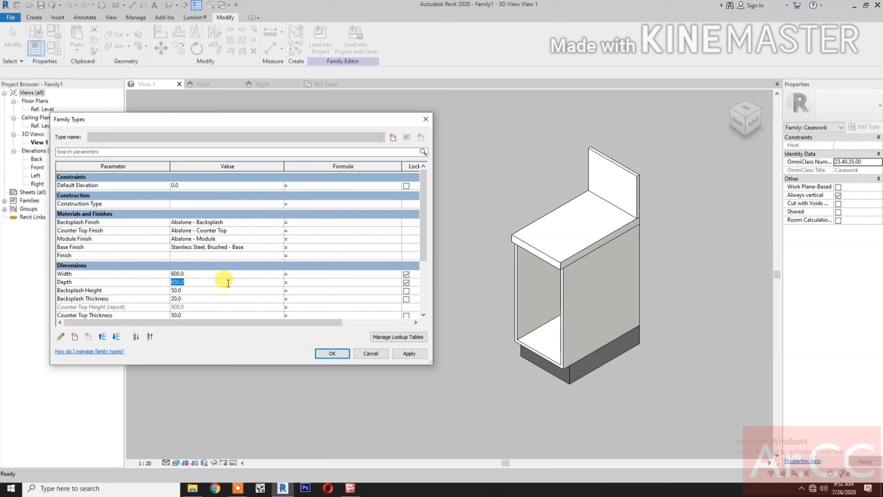
text(800)
click(404, 355)
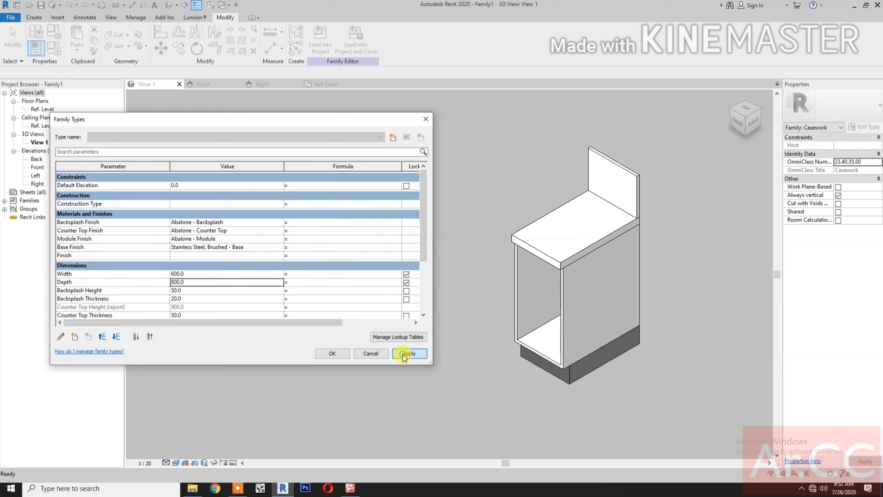
Step: Set the Depth parameter to 650, apply it, review the remaining parameters and accept the family types
click(225, 282)
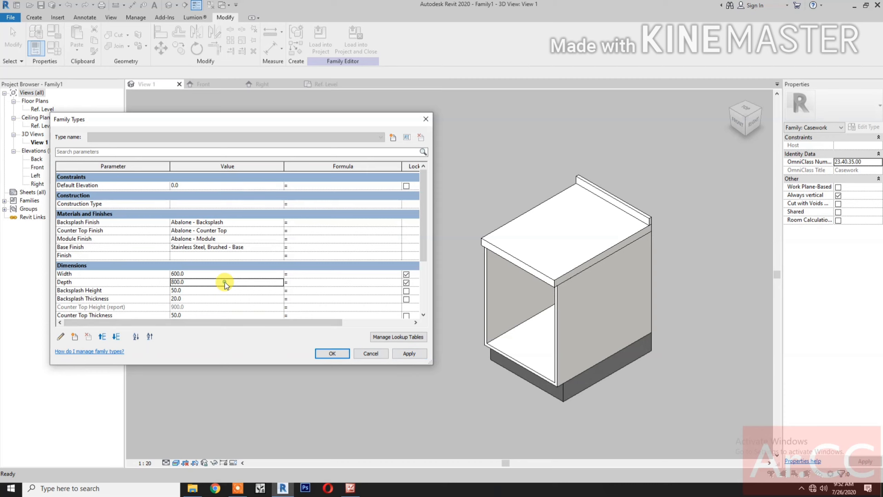
text(650)
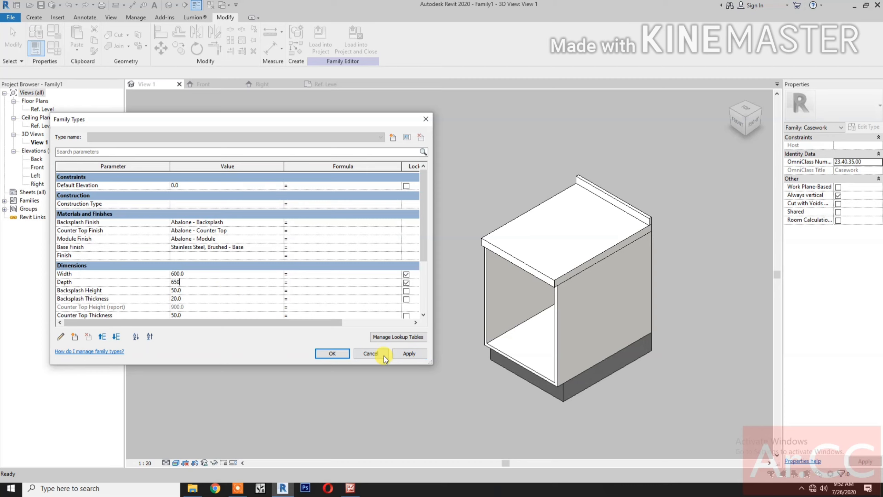
click(410, 358)
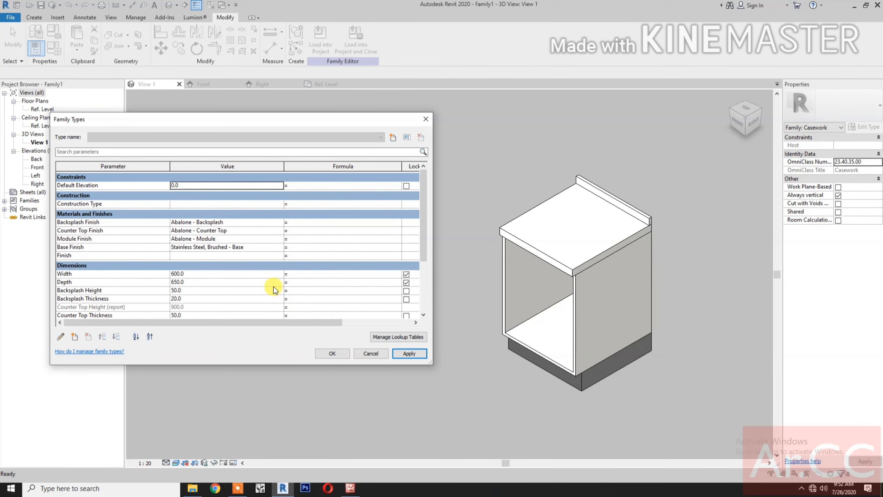
scroll(275, 289, down, 4)
scroll(274, 288, up, 1)
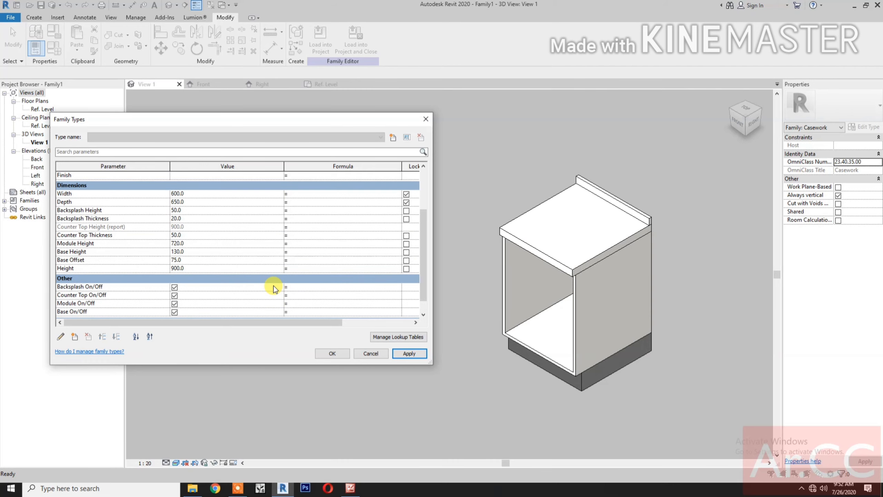
scroll(298, 255, up, 5)
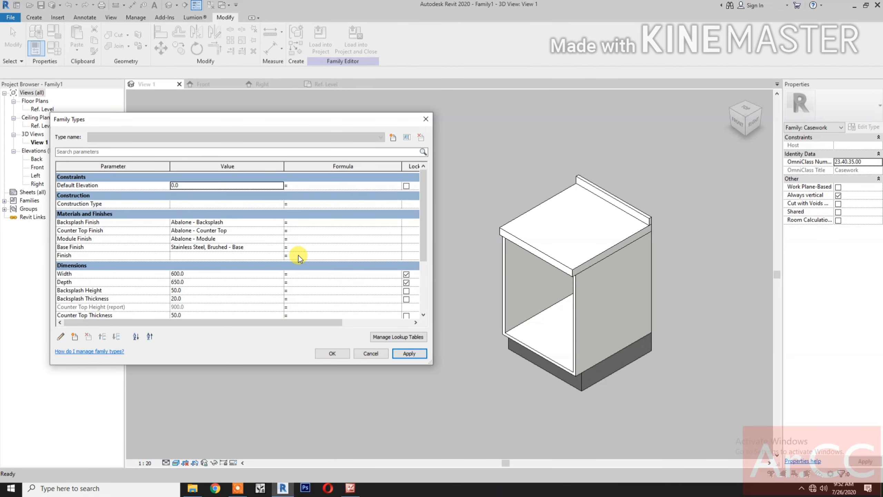
click(325, 354)
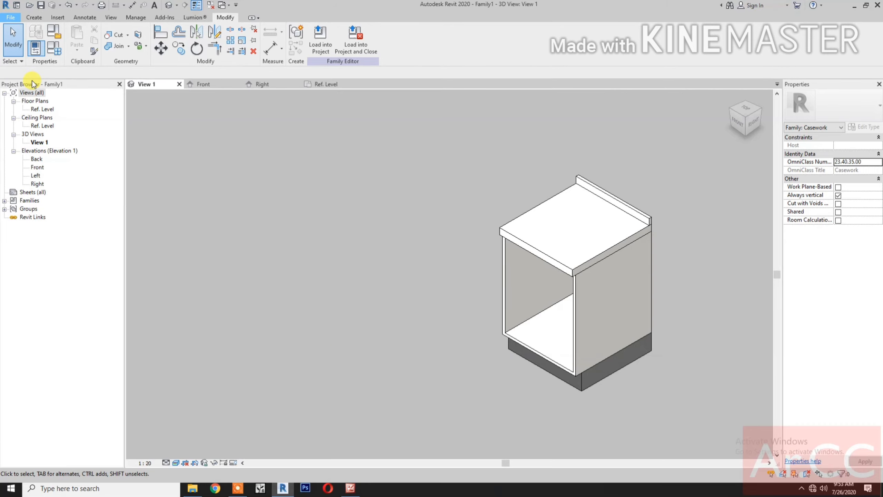
Step: Create a new family from the Metric Generic Model face based template
click(10, 17)
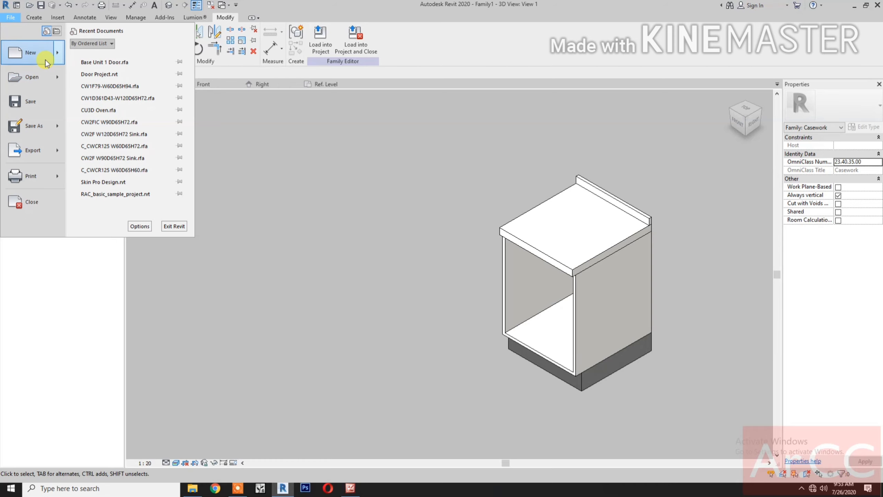
mouse_move(45, 59)
click(115, 90)
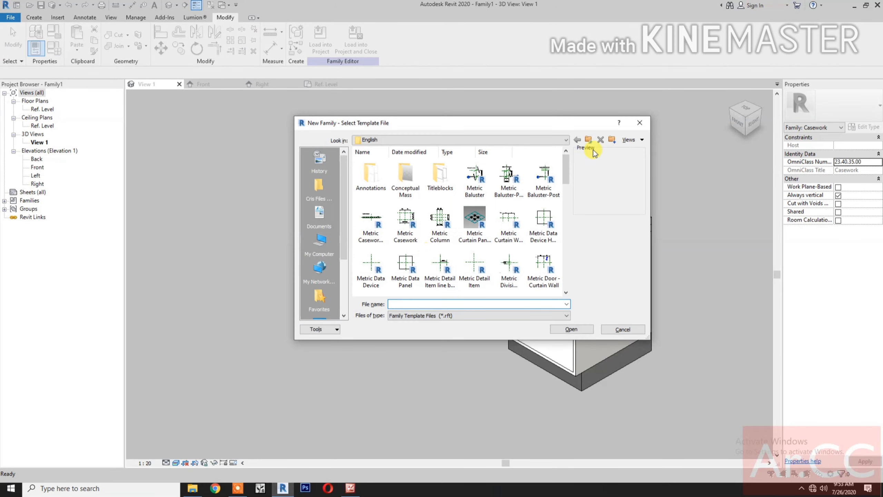
click(631, 140)
click(639, 157)
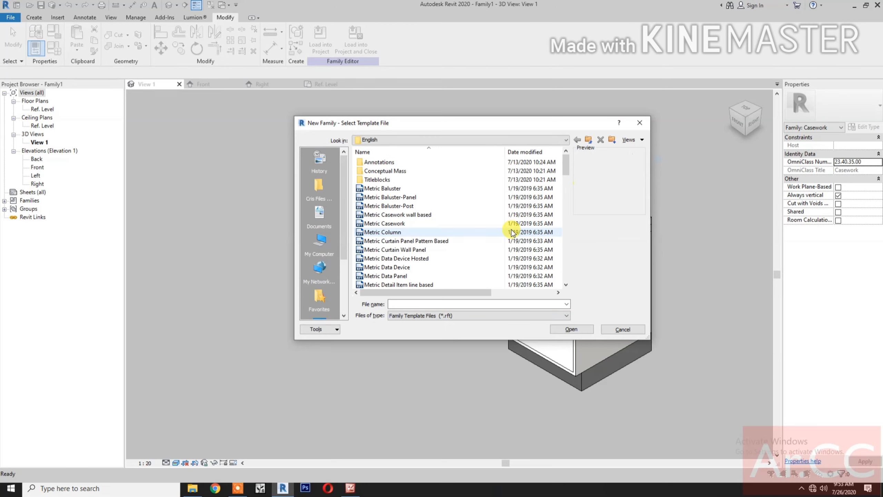
scroll(502, 250, down, 2)
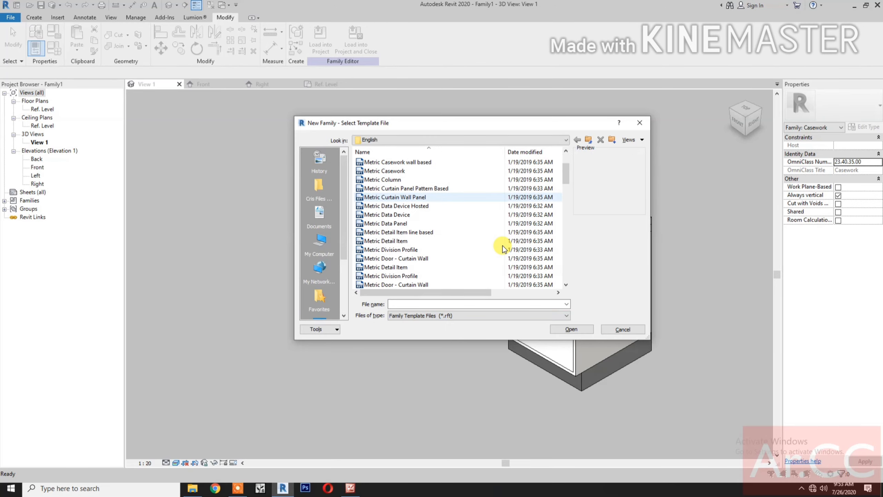
scroll(503, 249, down, 3)
scroll(502, 249, down, 4)
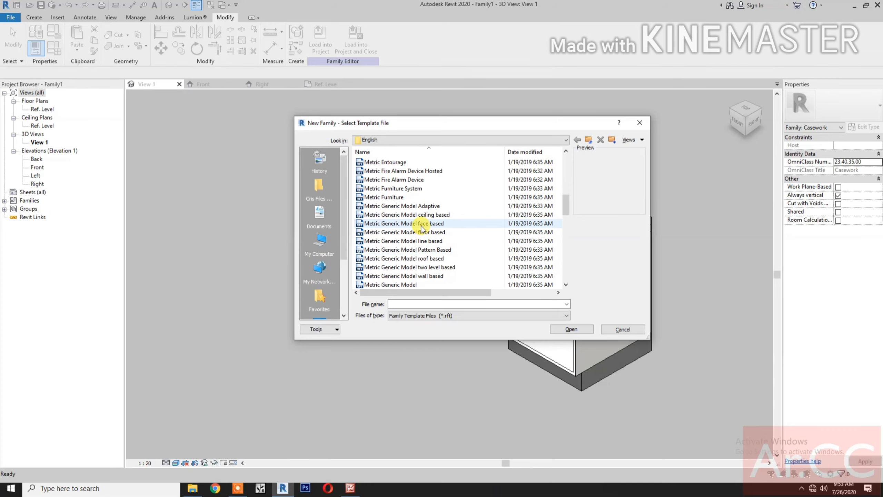
click(422, 226)
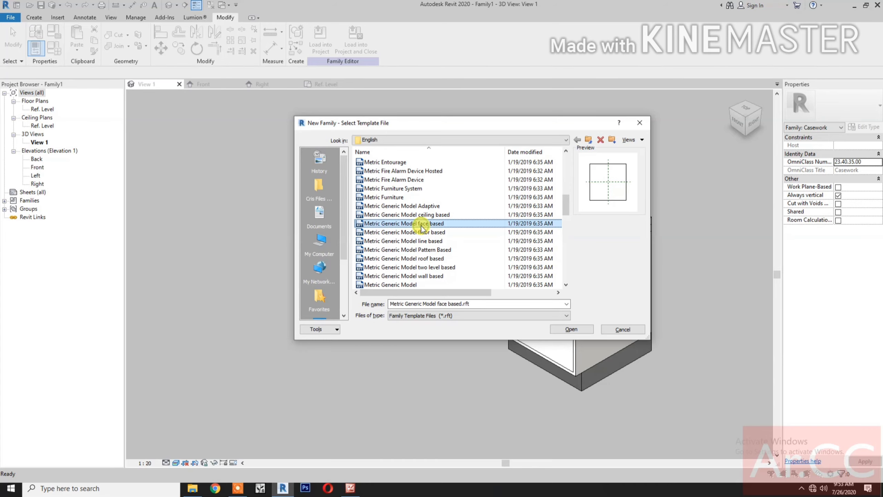
click(572, 329)
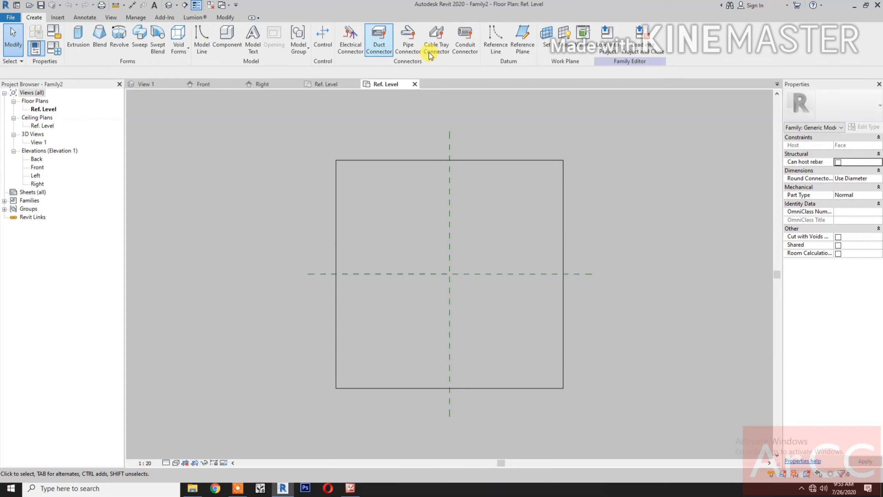
Step: Draw a short vertical reference plane about 234 mm to the left of the Center (Left/Right) plane
click(524, 49)
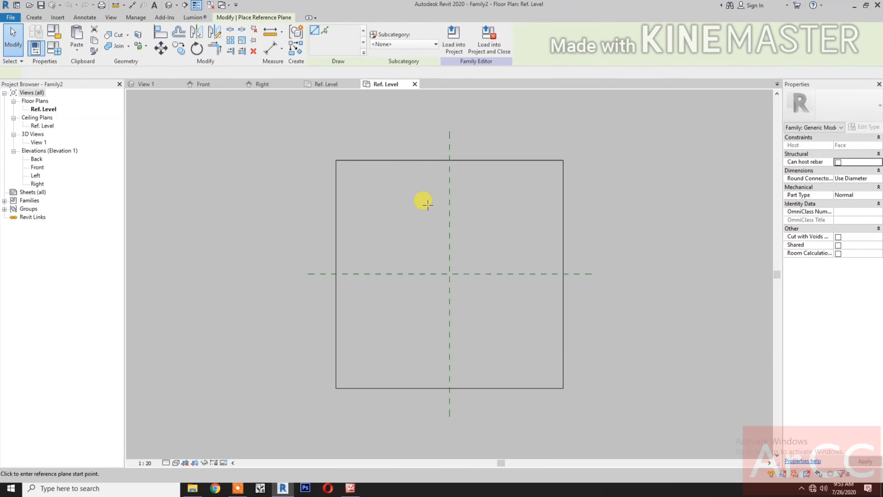
click(428, 205)
click(427, 300)
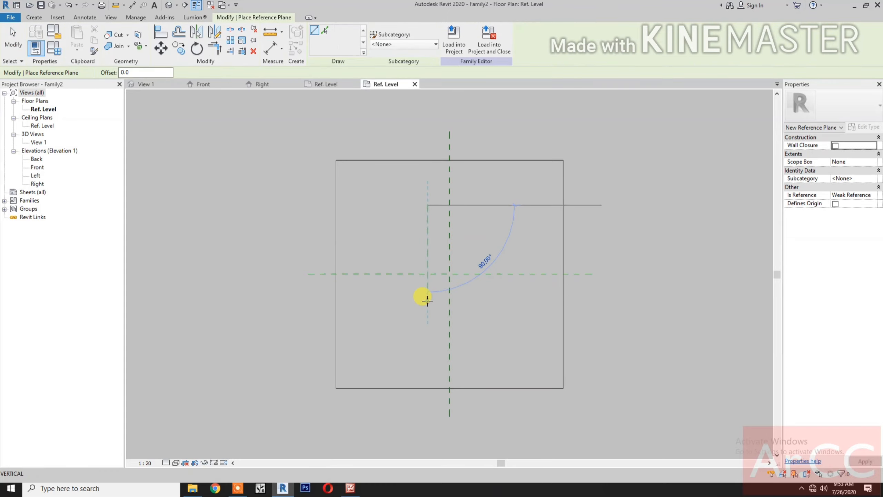
key(Escape)
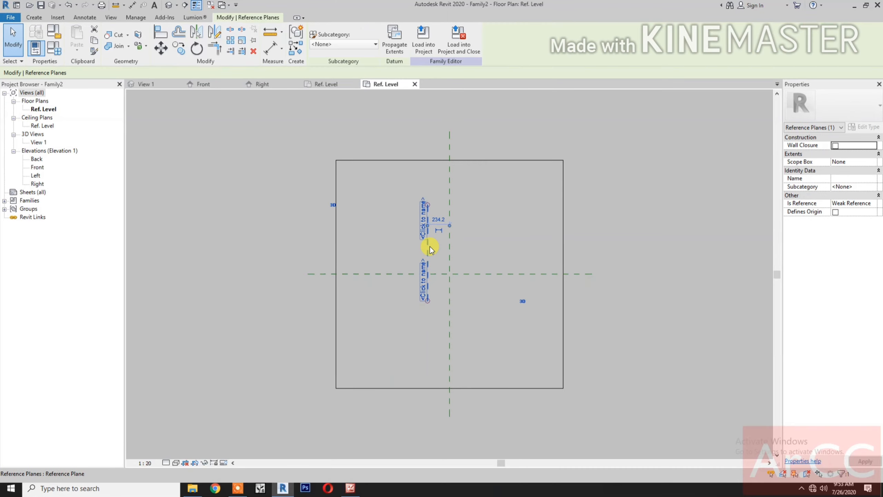
Step: Mirror the new vertical reference plane about the Center (Left/Right) plane
key(m)
key(m)
click(450, 236)
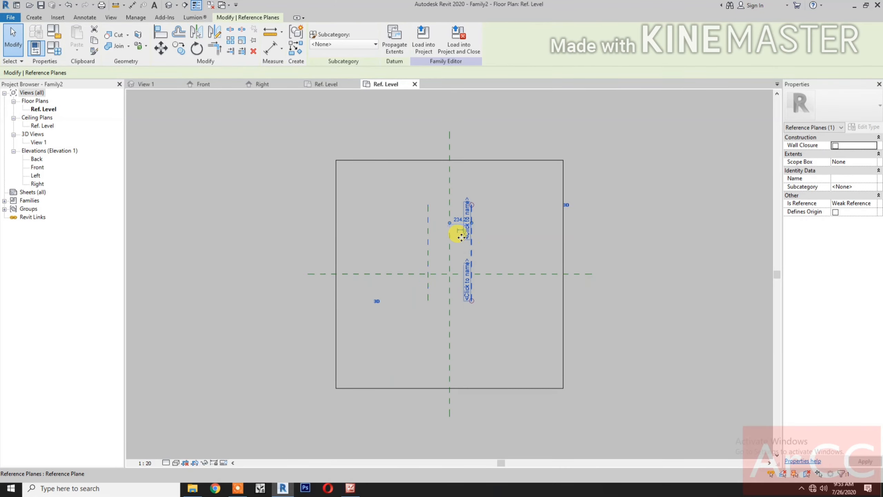
scroll(460, 236, up, 3)
click(335, 174)
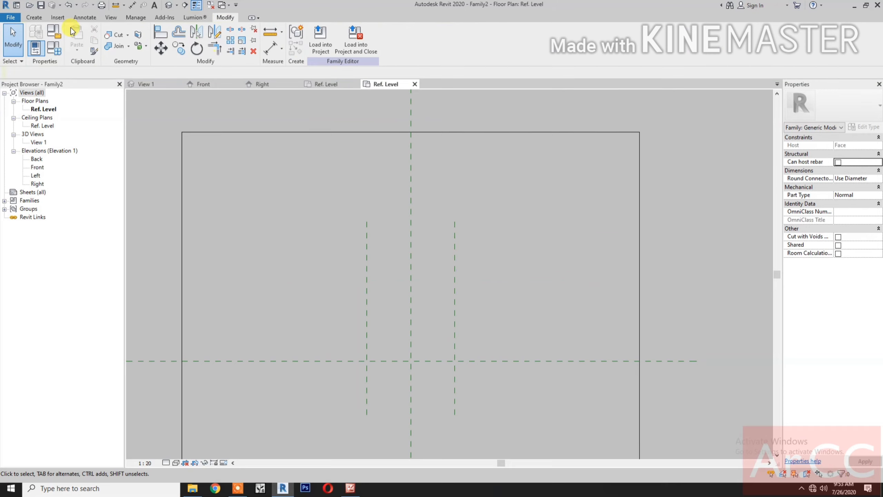
Step: Draw a horizontal reference plane across both vertical planes, about 570 mm above the Center (Front/Back) plane
click(34, 17)
click(518, 42)
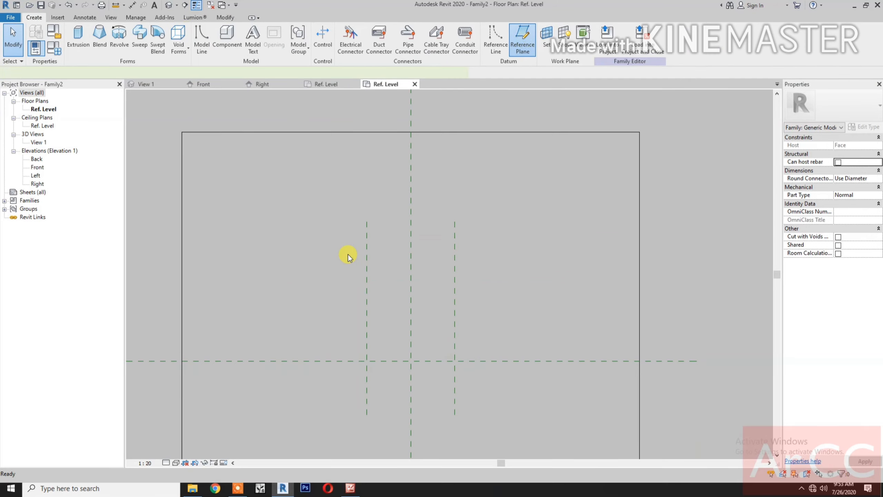
click(348, 254)
click(481, 254)
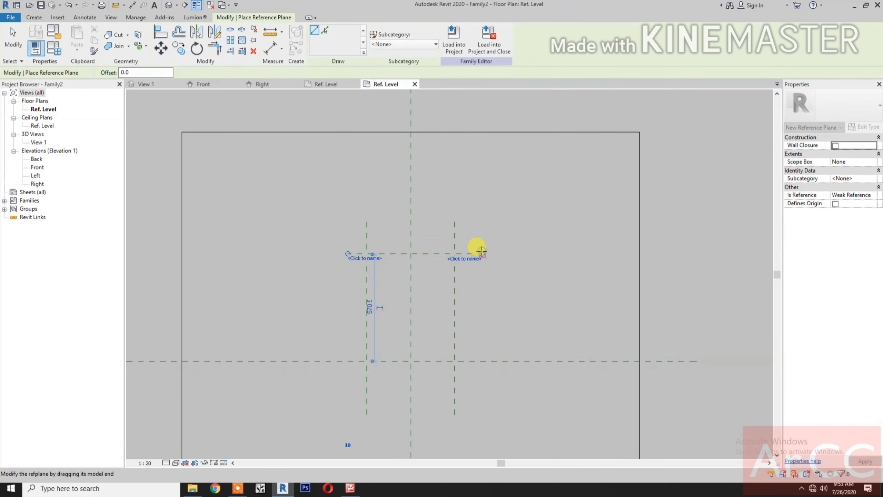
Step: Add an aligned dimension between the Center (Front/Back) plane and the upper horizontal reference plane
key(d)
key(i)
click(483, 361)
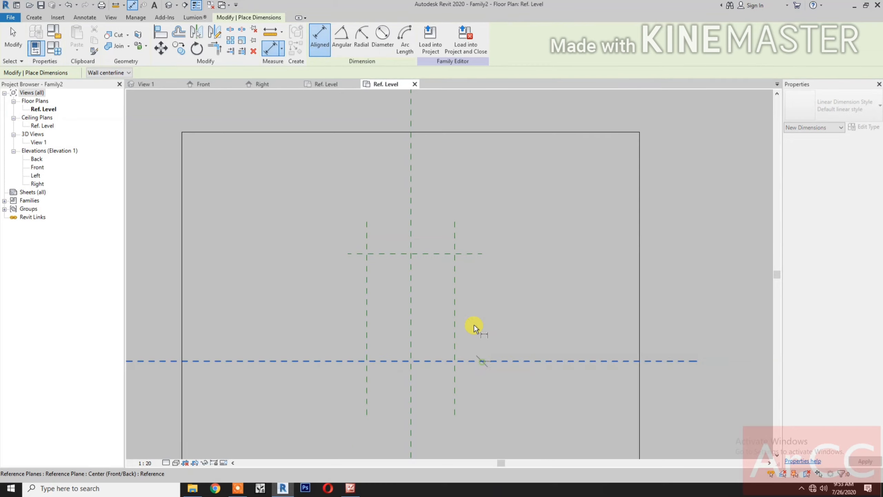
click(479, 253)
click(519, 278)
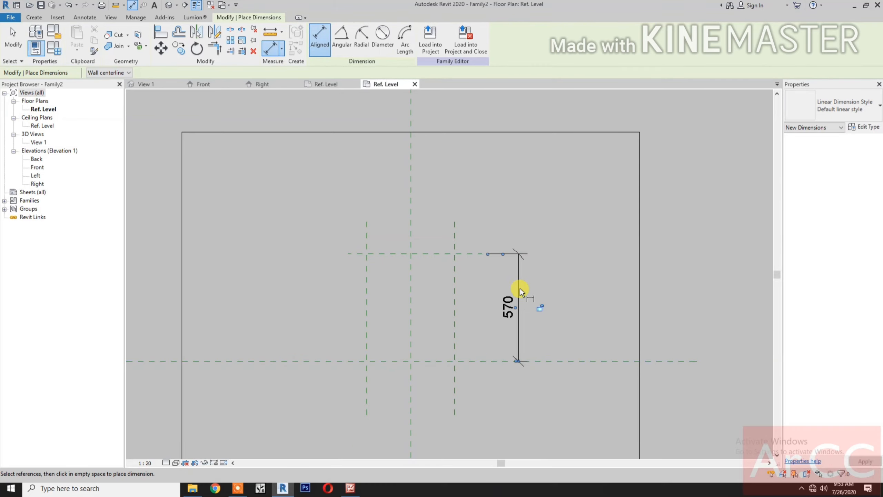
key(Escape)
key(Escape)
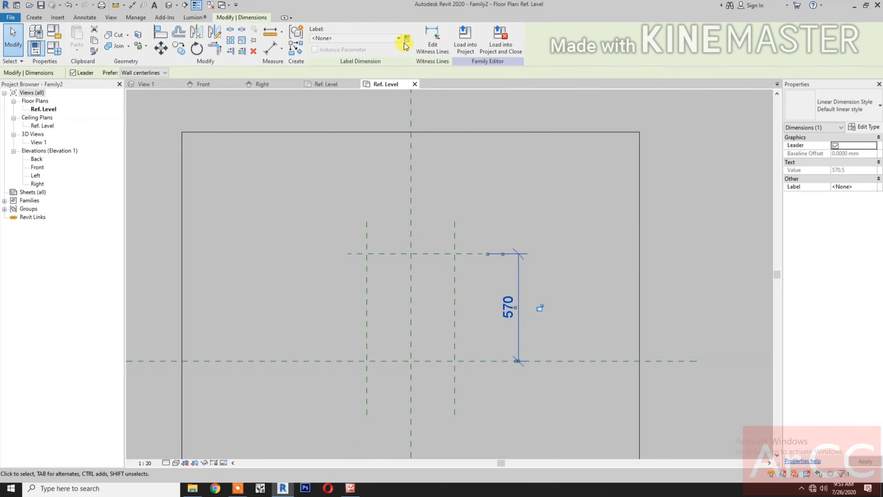
Step: Label the vertical dimension with a new instance parameter named Height and set the view scale to 1:10
click(407, 39)
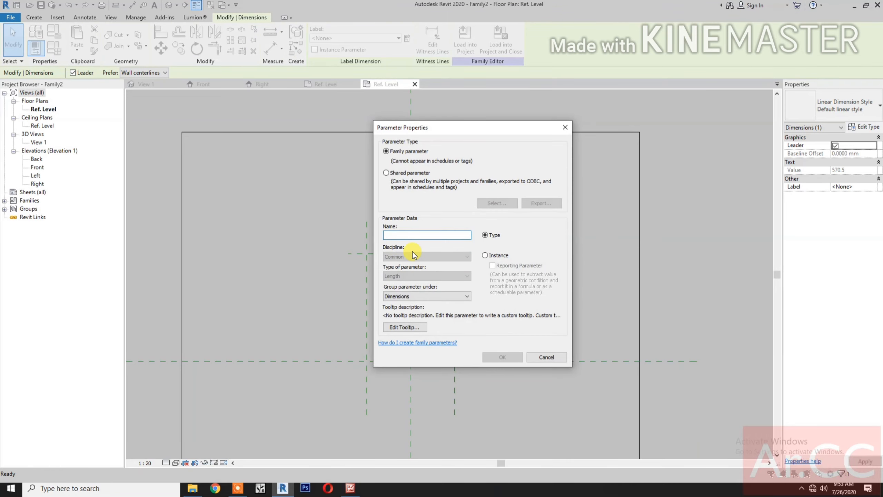
text(Height)
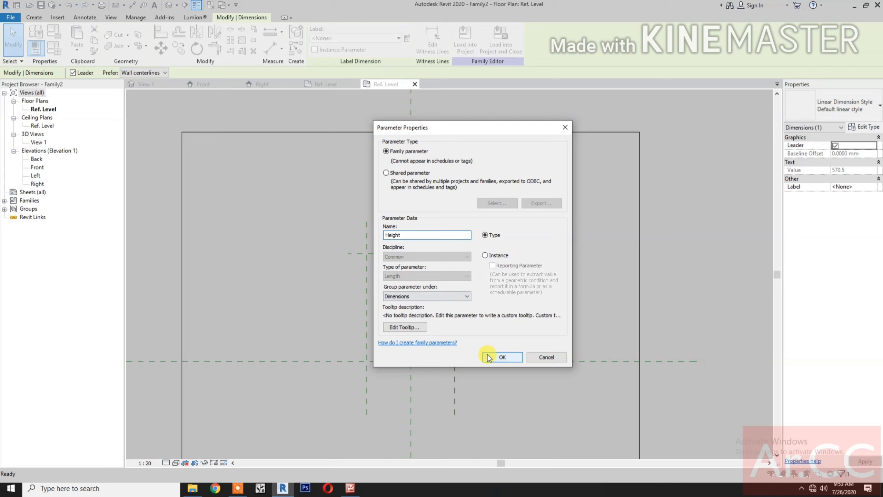
click(492, 256)
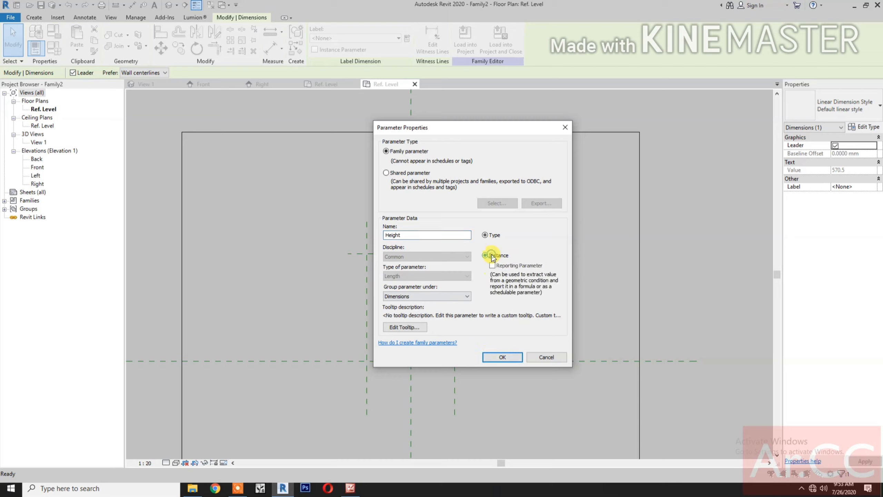
click(502, 357)
click(492, 384)
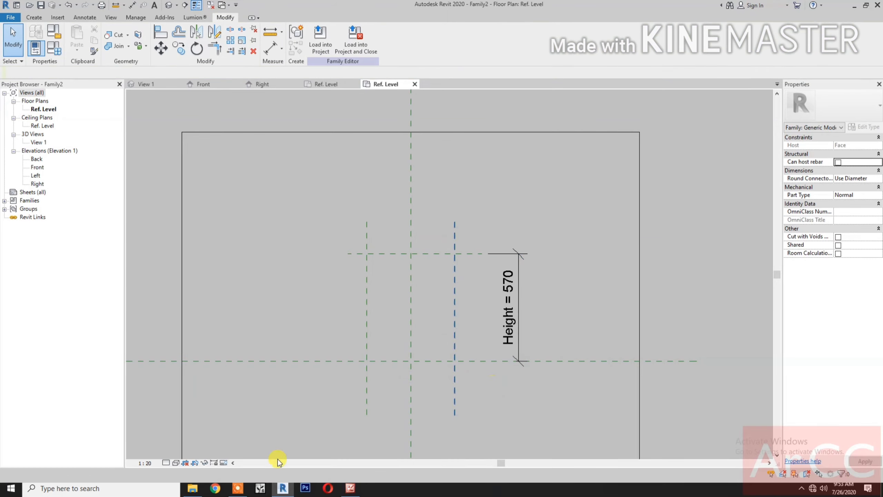
click(149, 462)
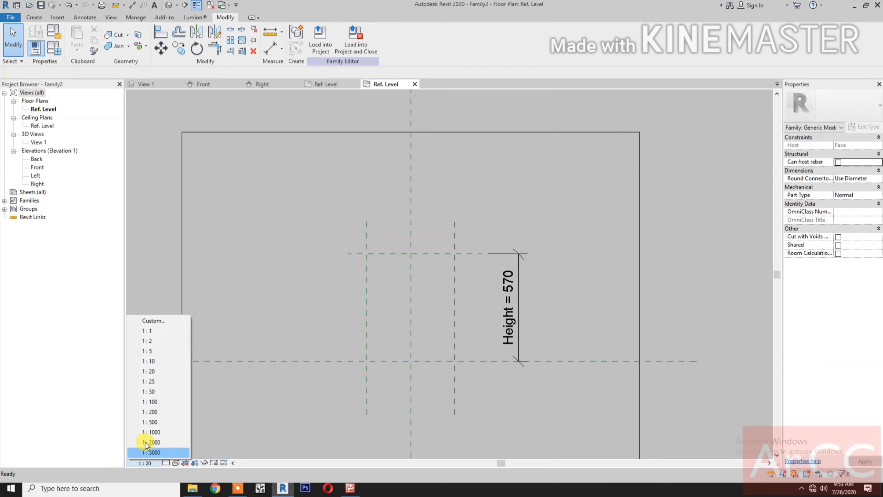
click(157, 362)
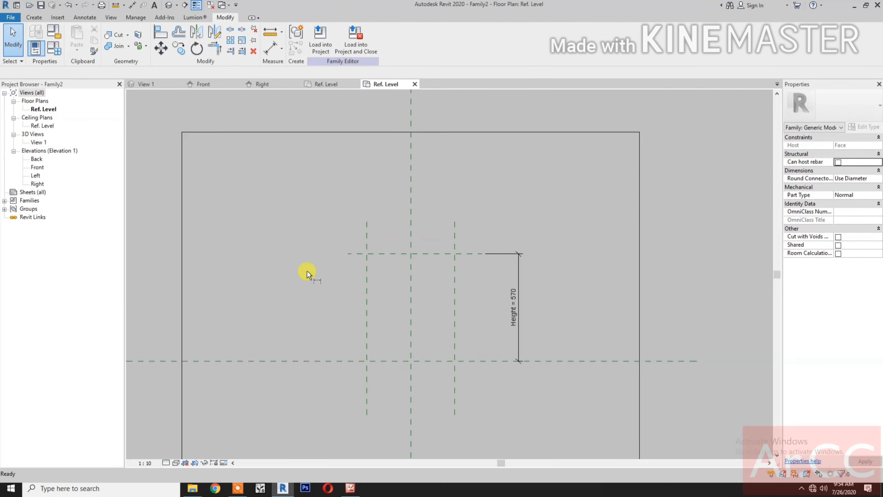
Step: Add an aligned dimension across the three vertical reference planes and constrain its segments to be equal
key(d)
key(i)
click(367, 268)
click(411, 267)
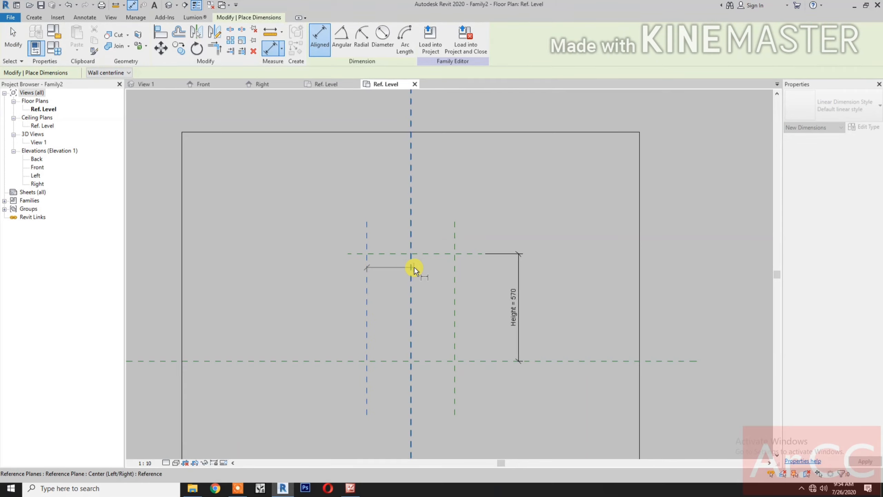
click(454, 265)
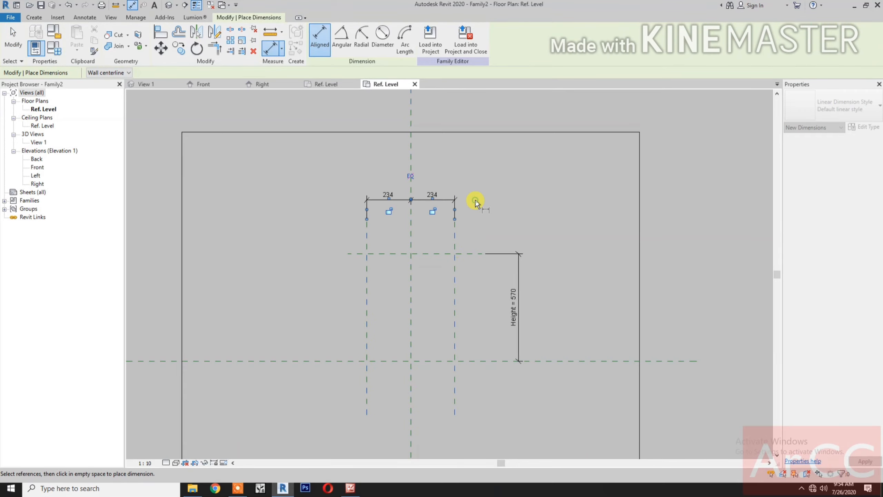
click(476, 200)
click(409, 177)
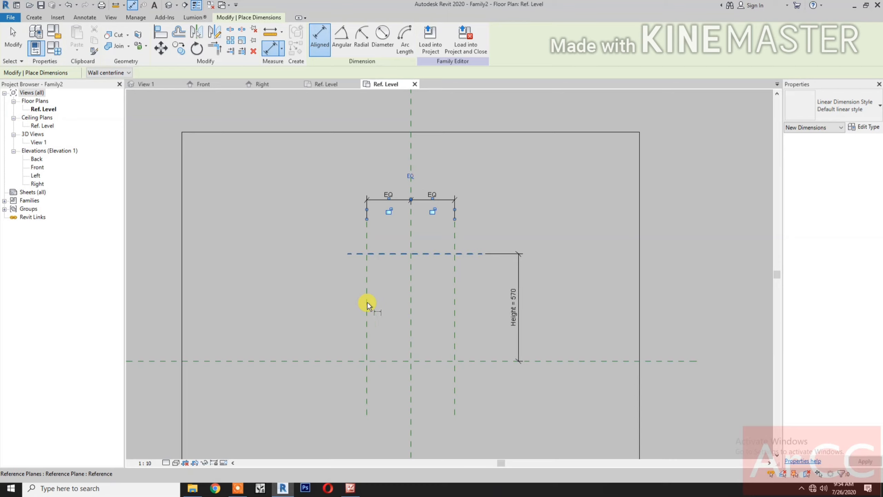
Step: Add an overall aligned dimension between the two outer vertical reference planes, placed above the equality dimension
click(398, 283)
click(453, 281)
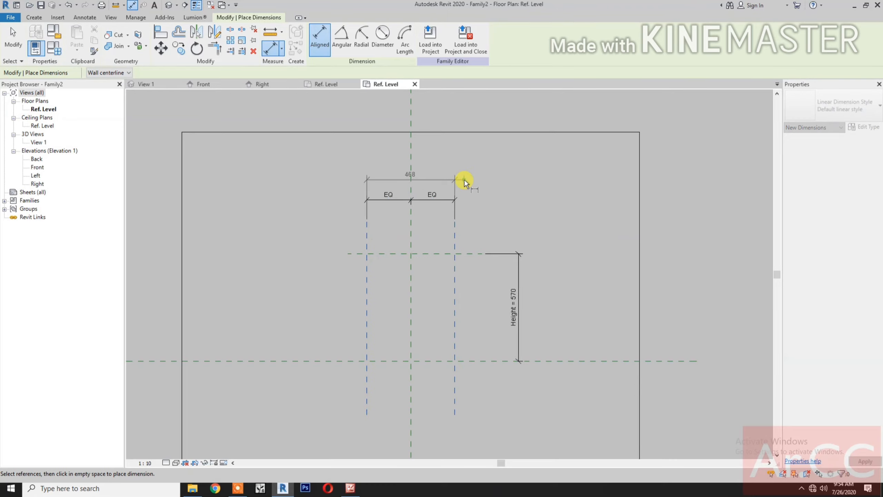
click(422, 178)
key(Escape)
key(Escape)
Step: Label the overall horizontal dimension with a new instance parameter named Width
click(423, 180)
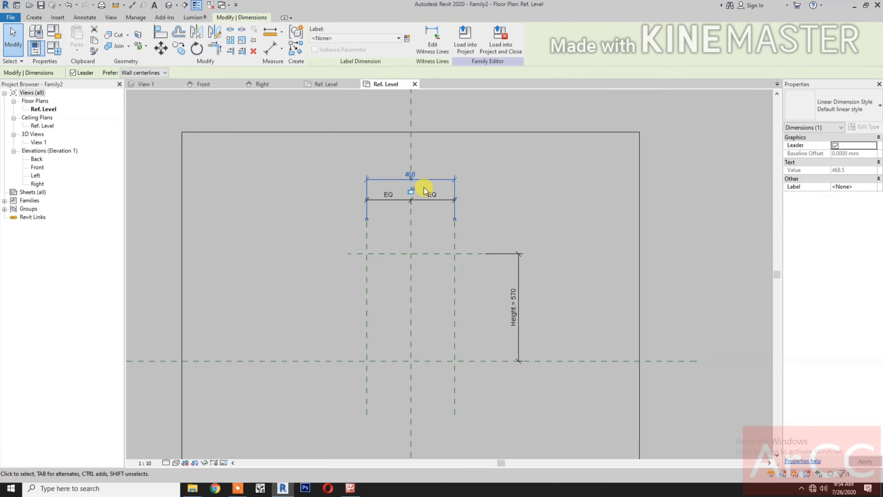
click(408, 39)
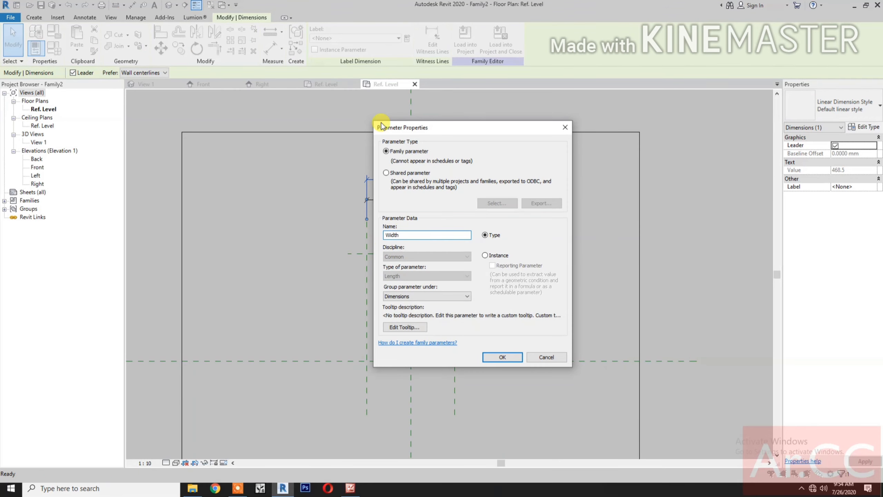
click(487, 253)
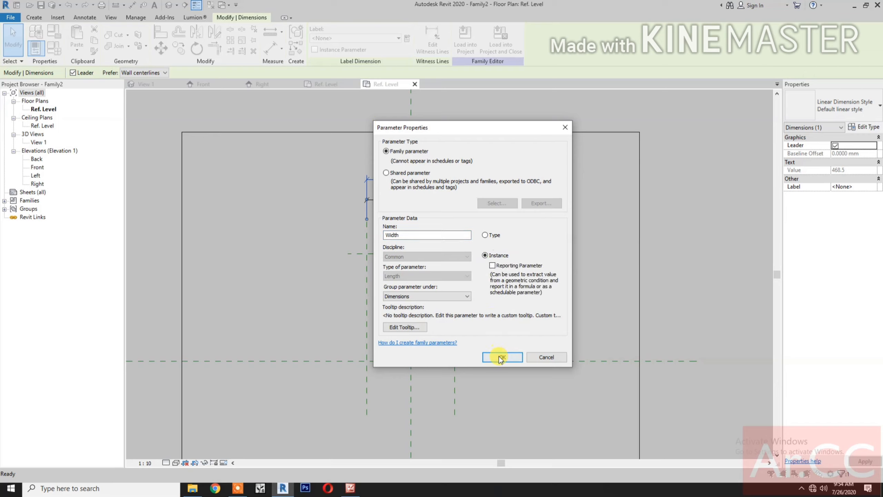
click(501, 357)
click(527, 418)
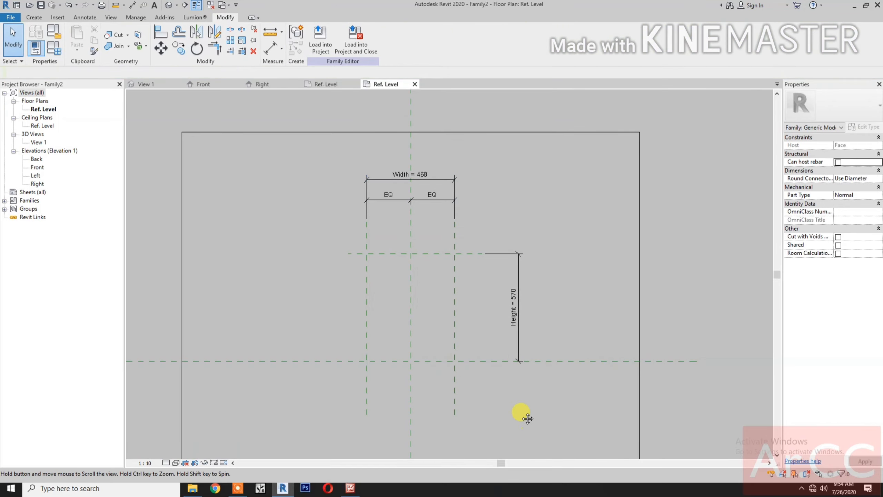
Step: Open the Front elevation and set its view scale to 1:10
double_click(37, 167)
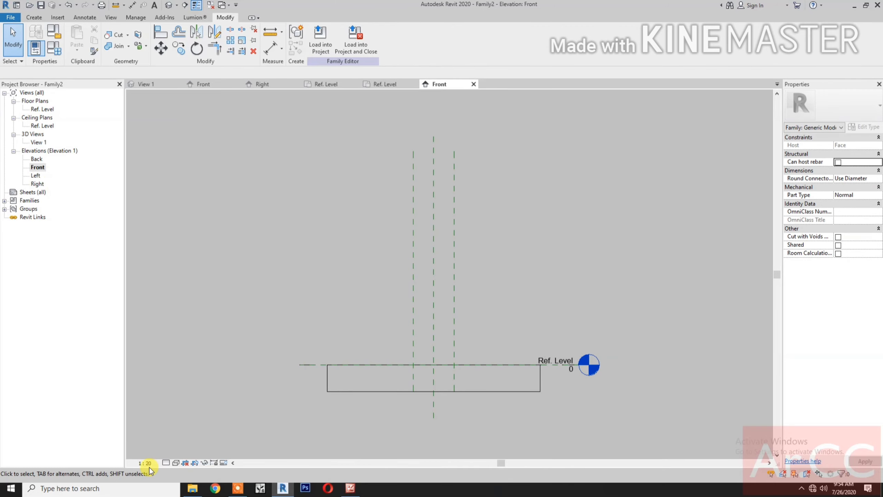
click(149, 466)
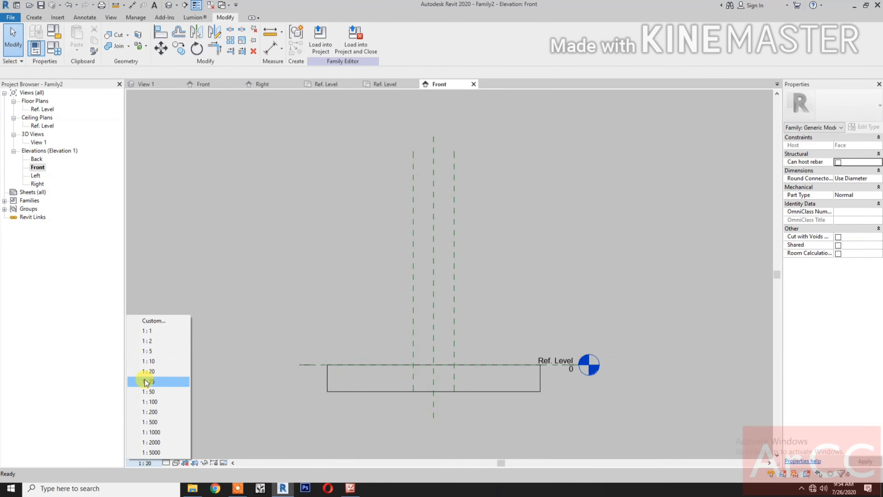
click(158, 367)
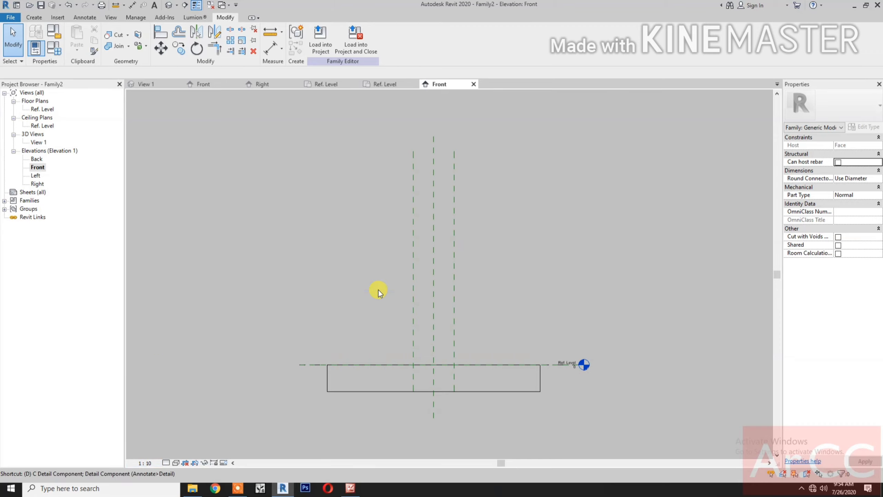
key(d)
key(i)
scroll(426, 371, up, 4)
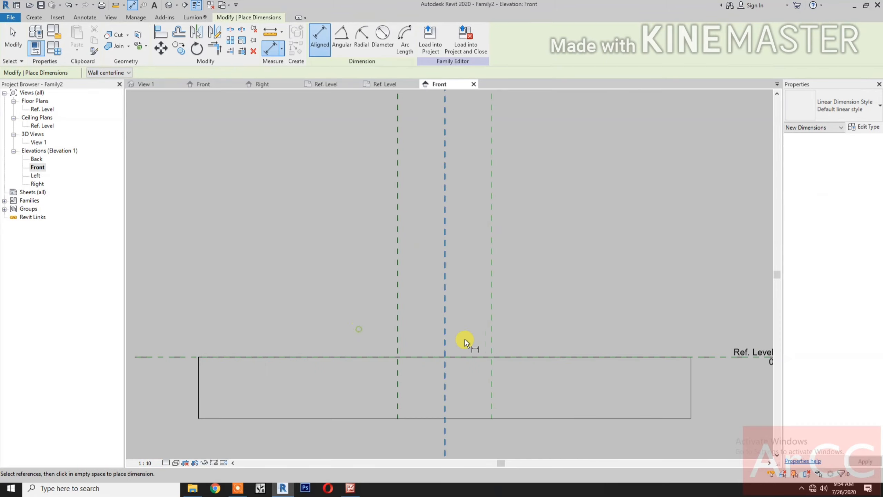
scroll(346, 303, down, 2)
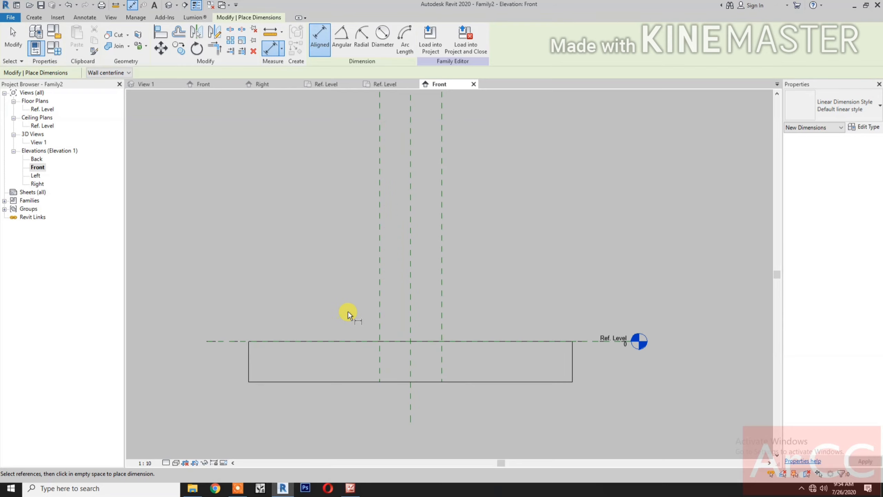
key(Escape)
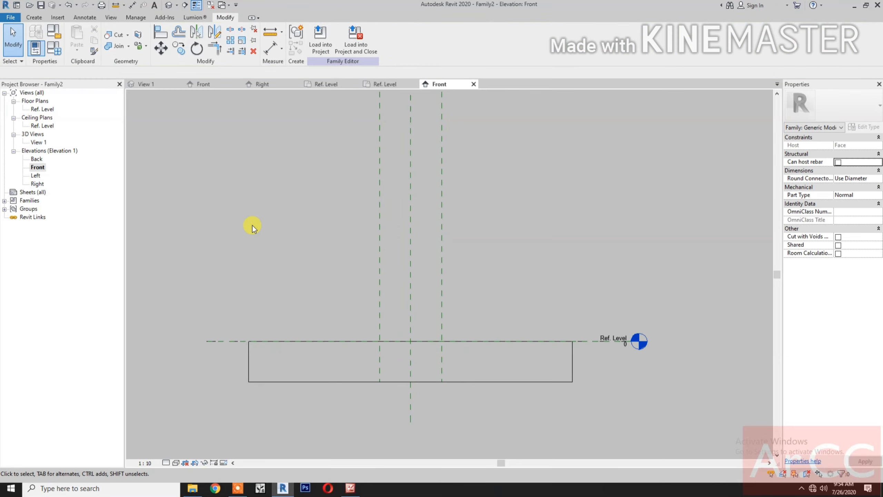
Step: Draw a horizontal reference plane across the vertical planes, about 100 mm above the Ref. Level
click(34, 17)
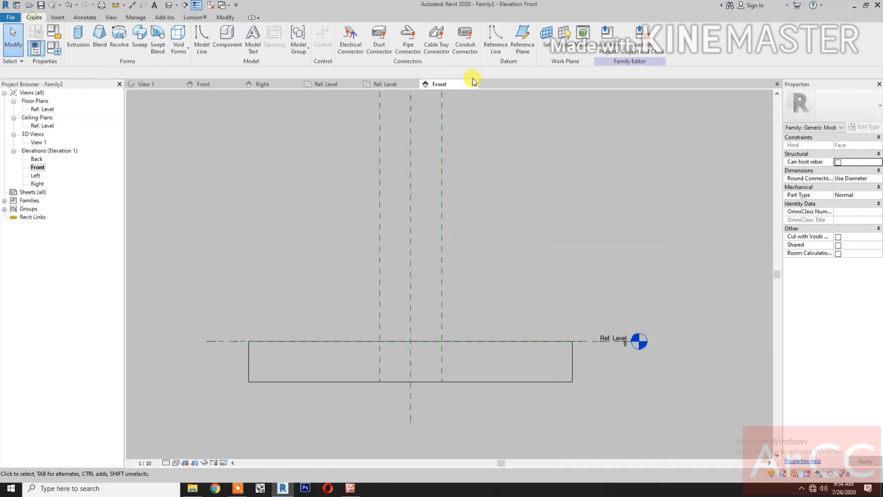
click(522, 38)
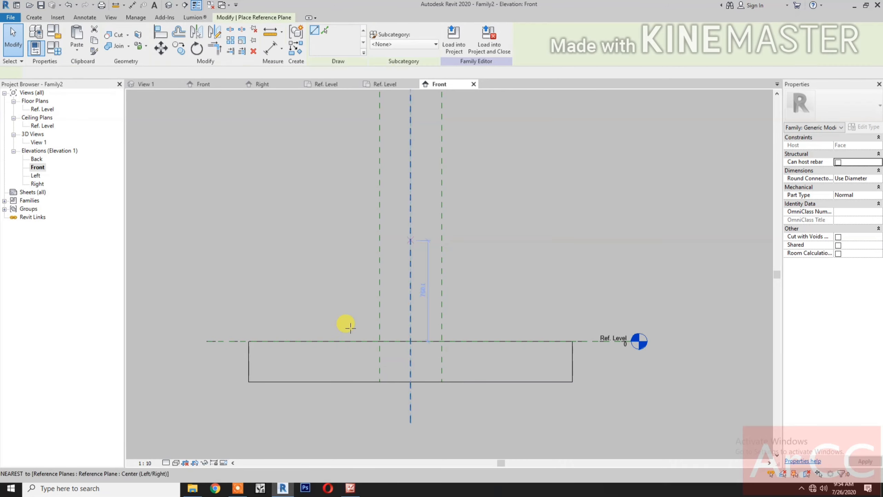
click(351, 328)
click(483, 328)
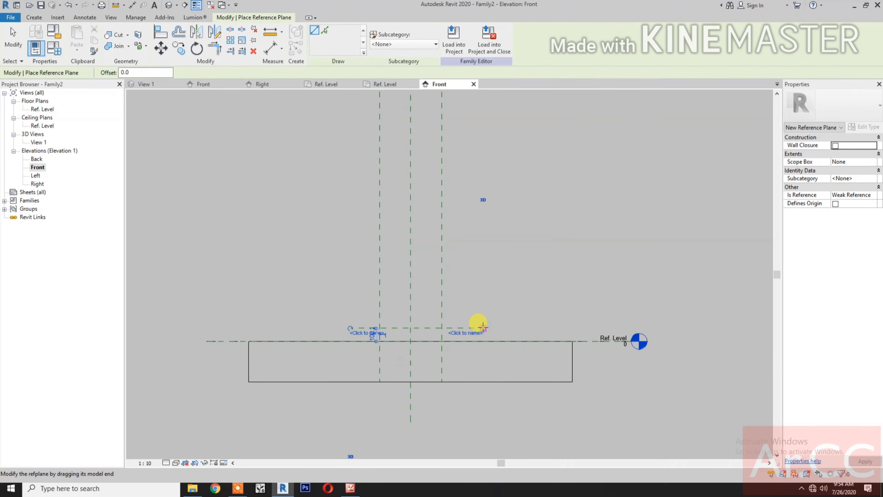
Step: Add an aligned dimension between the host extrusion's top face at Ref. Level and the horizontal reference plane above it
key(d)
key(i)
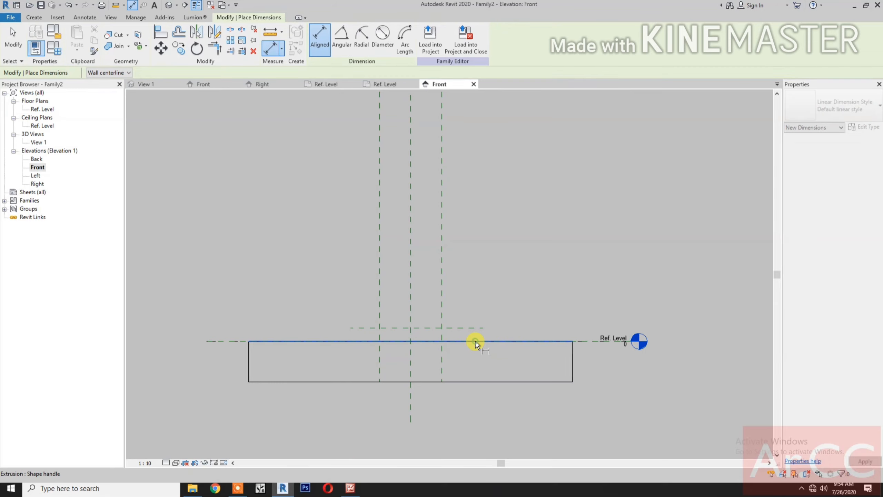
click(475, 341)
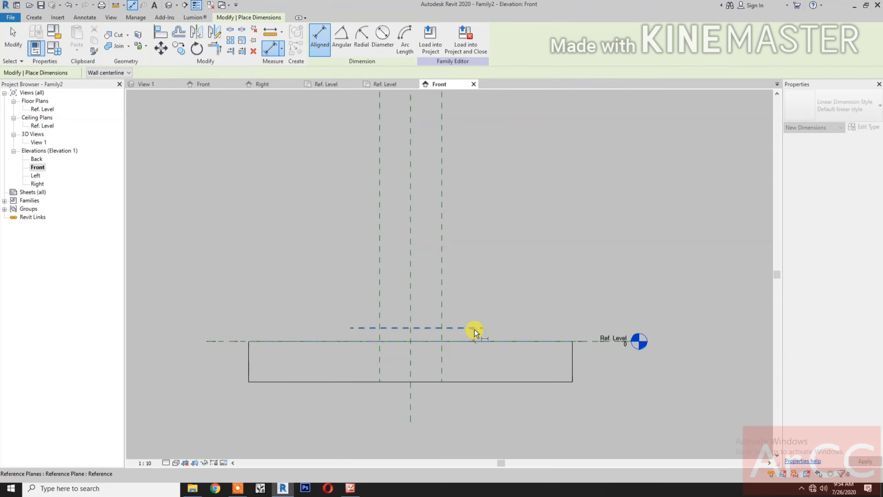
click(474, 329)
click(501, 362)
scroll(501, 356, up, 2)
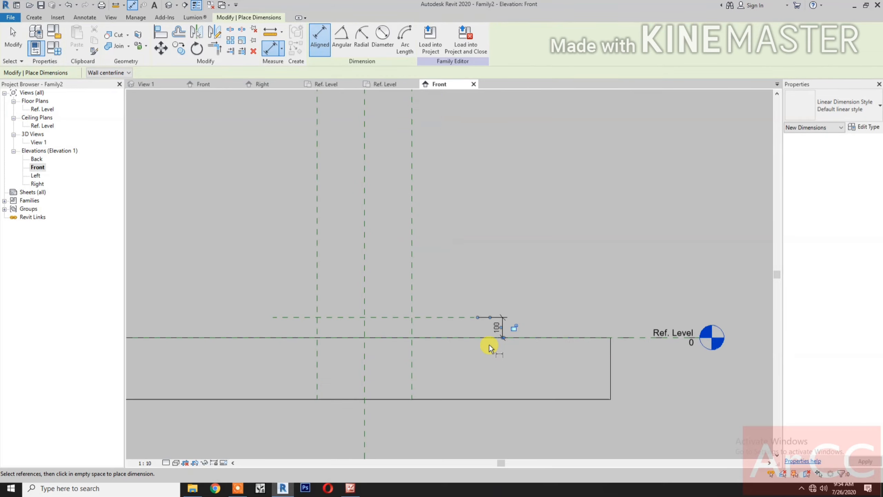
key(Escape)
key(Escape)
Step: Label the dimension above the Ref. Level with a new type parameter named Thickness
click(500, 324)
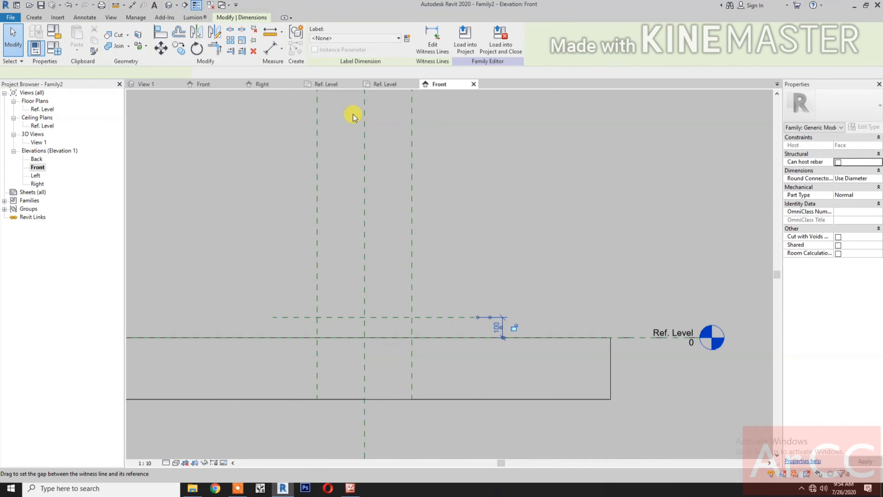
click(388, 233)
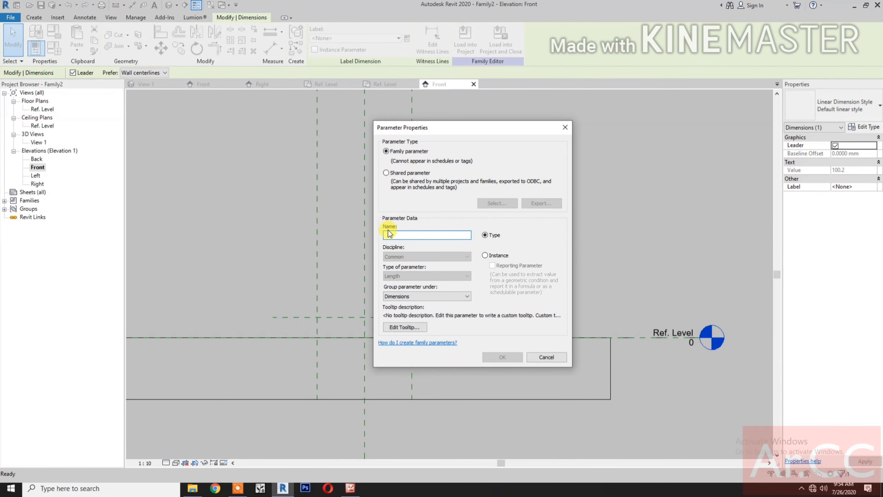
text(Thickness)
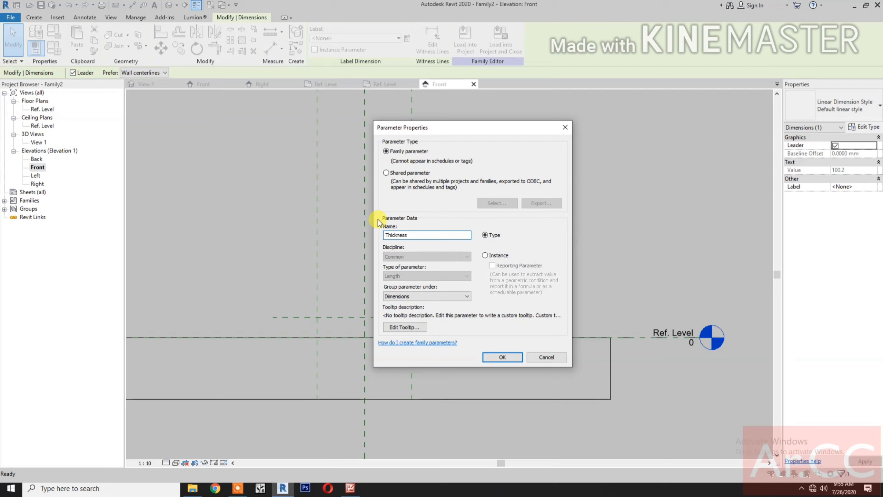
click(499, 358)
click(495, 366)
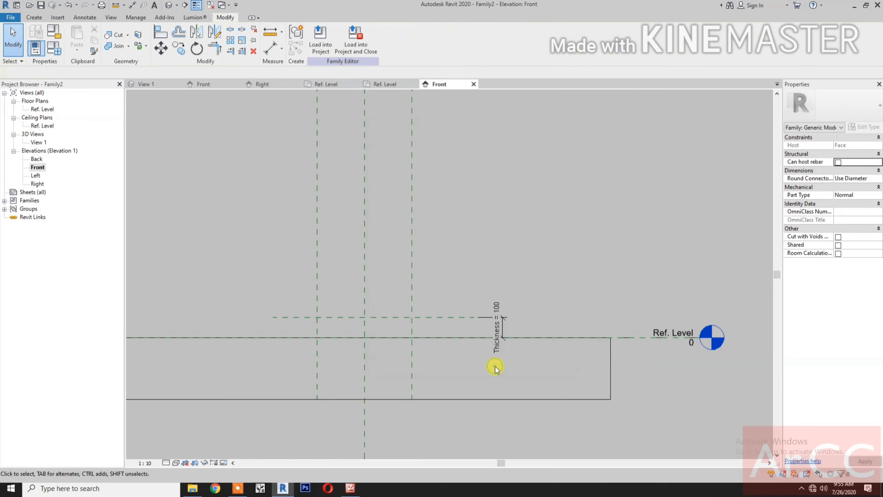
Step: Change the Thickness family parameter from a type to an instance parameter
click(58, 53)
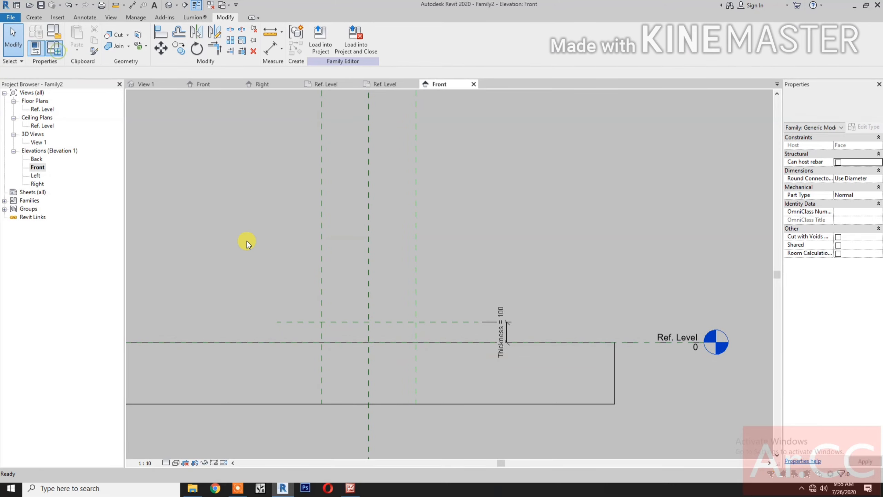
click(105, 210)
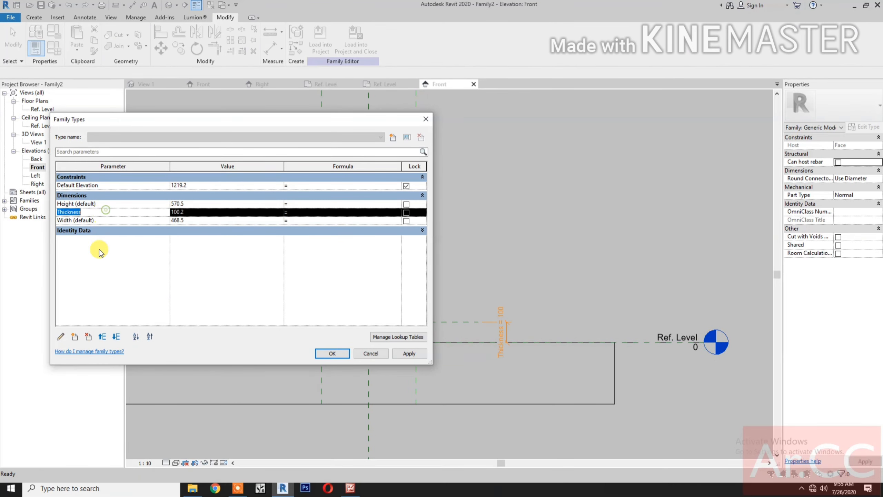
click(60, 337)
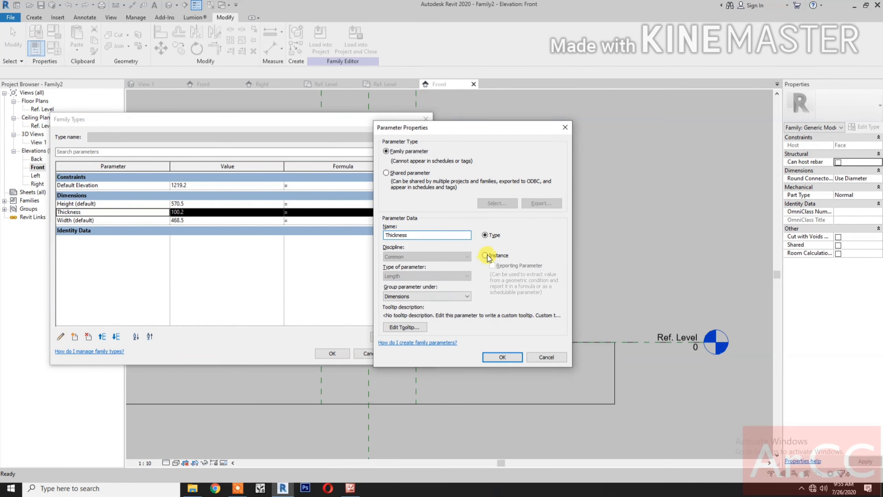
click(485, 255)
click(502, 357)
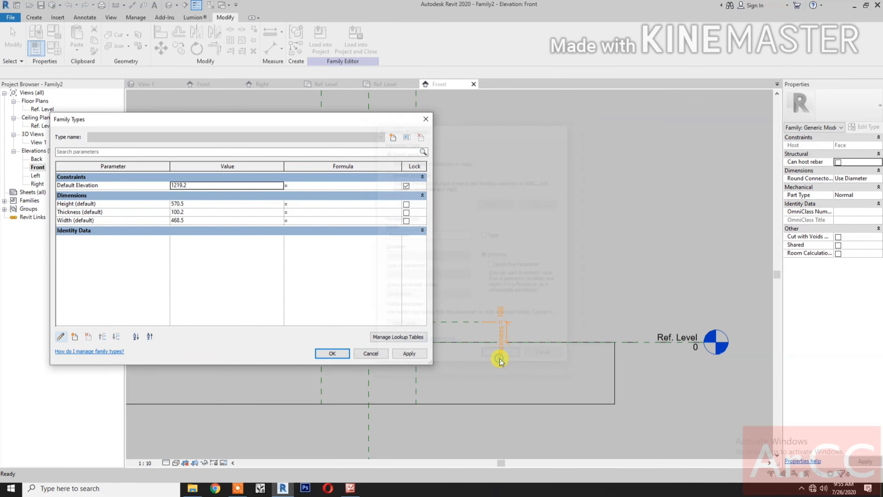
Step: Set the family's Height to 700, Thickness to 22 and Width to 600
click(208, 204)
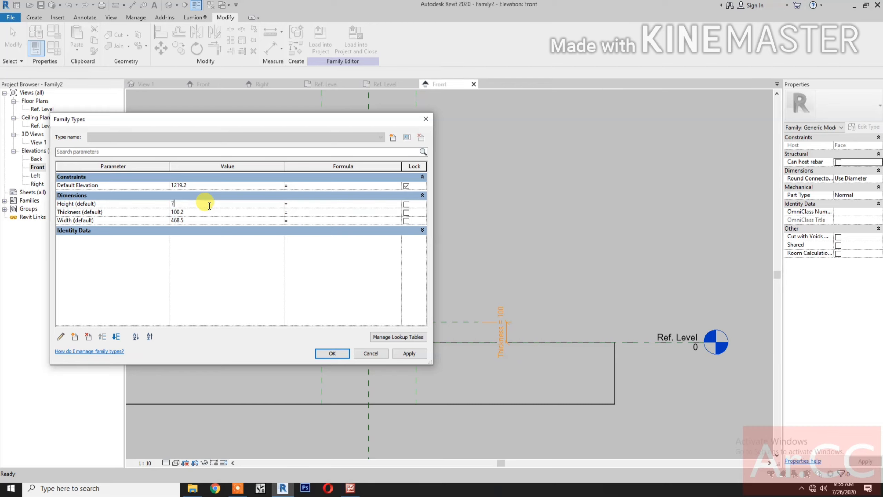
click(209, 212)
click(211, 222)
text(6)
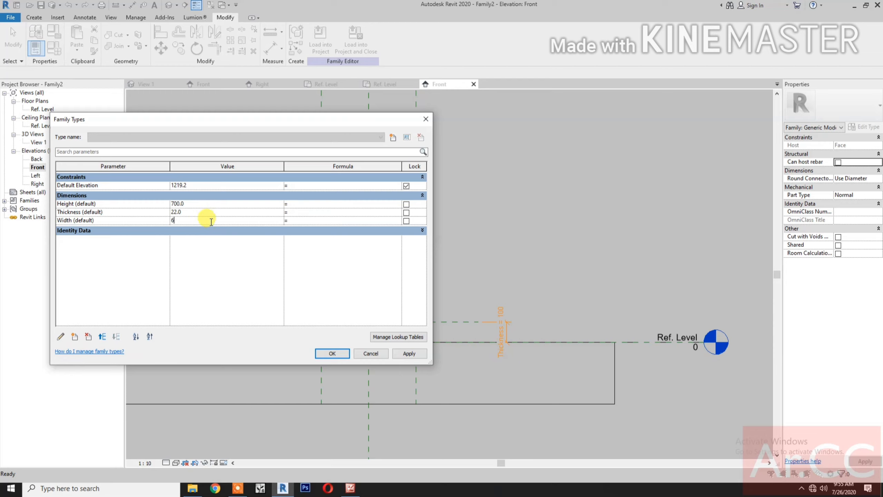
text(00)
Step: Move the Width parameter above Height in the Dimensions group and accept the family type changes
click(132, 222)
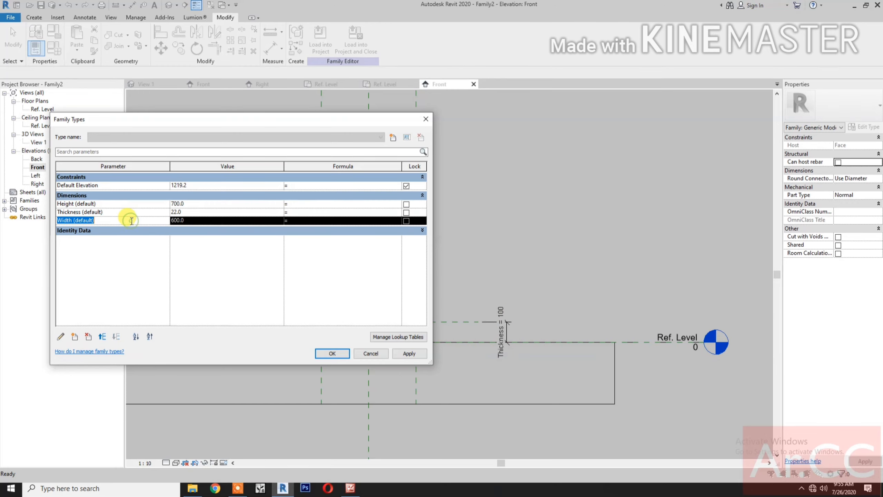
click(103, 340)
click(104, 340)
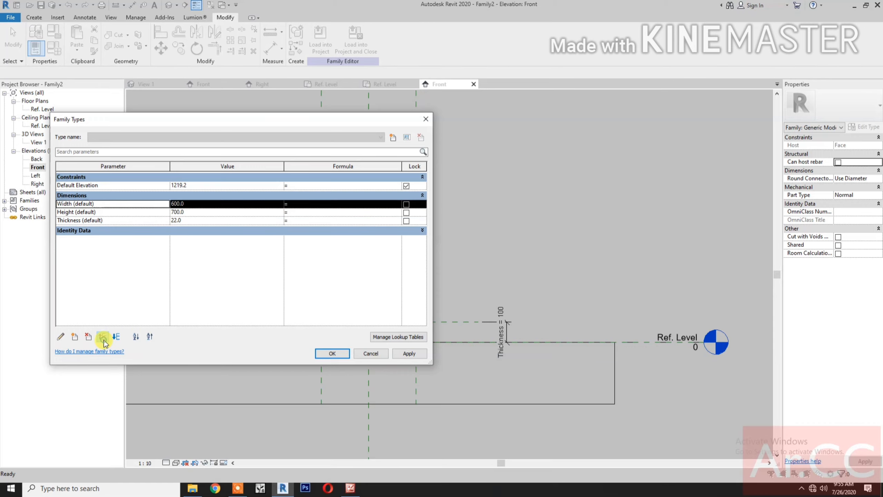
click(331, 357)
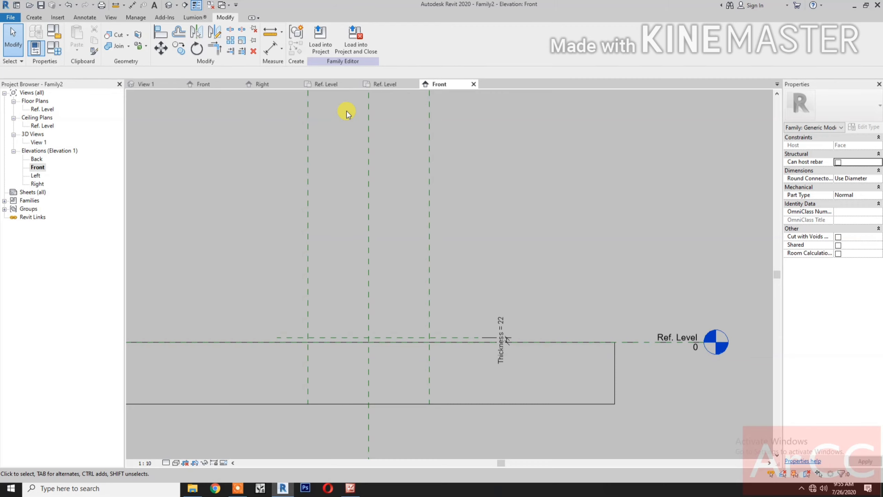
Step: Start an extrusion in the Ref. Level plan and sketch a rectangle about 500 by 620 mm inside the reference planes
click(386, 84)
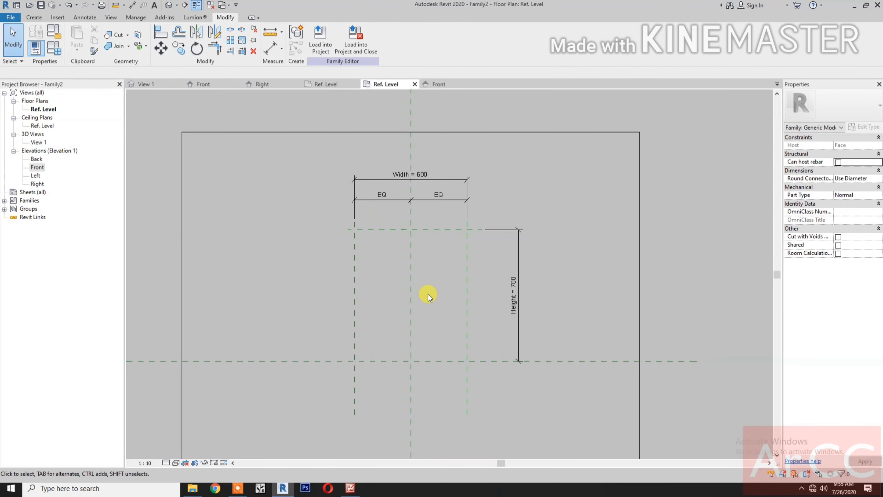
click(34, 17)
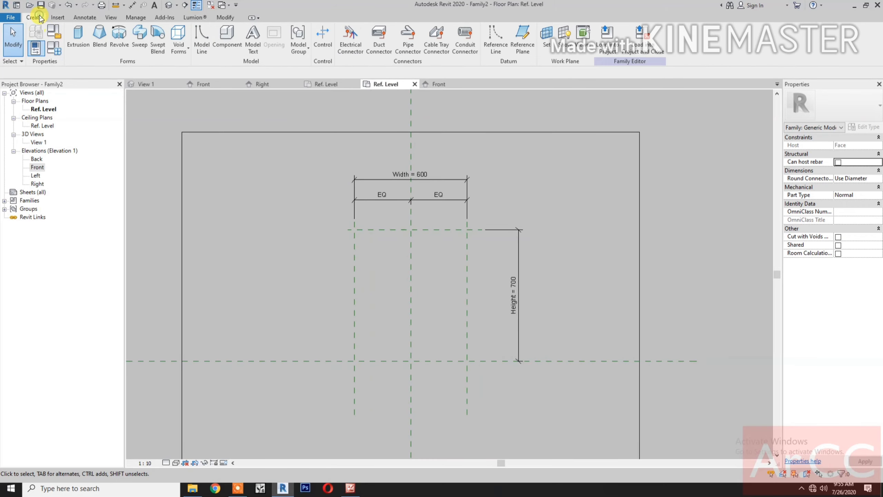
click(79, 43)
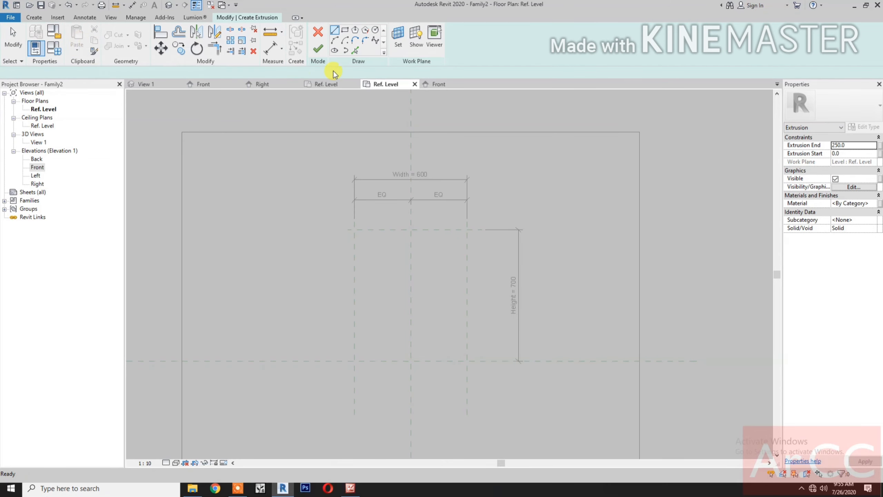
click(345, 35)
click(364, 352)
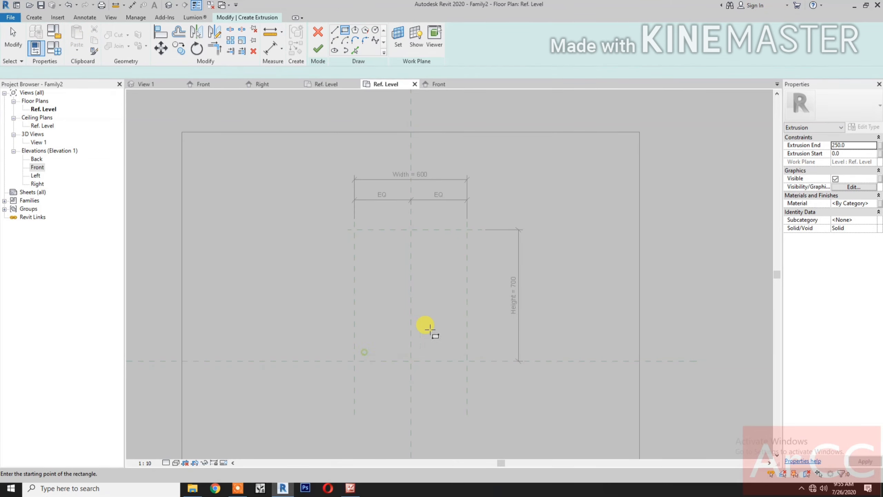
click(458, 235)
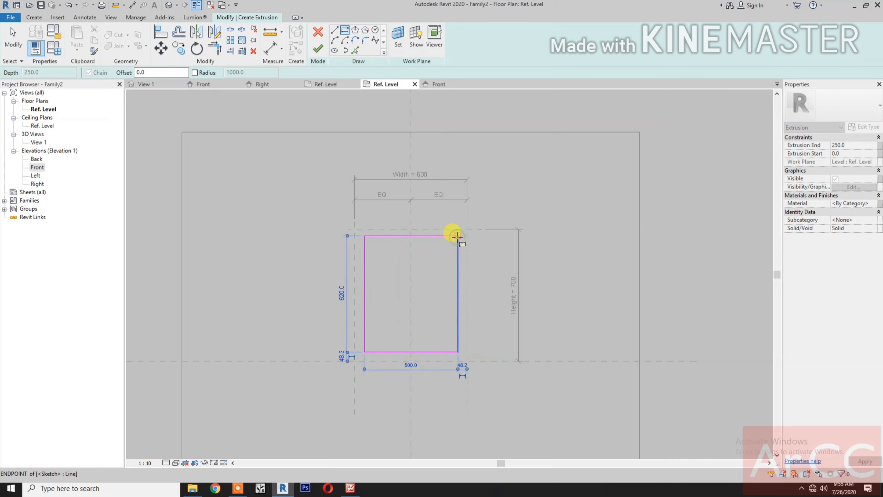
Step: Align the rectangle's left and right sides to the Width reference planes and lock them
click(161, 32)
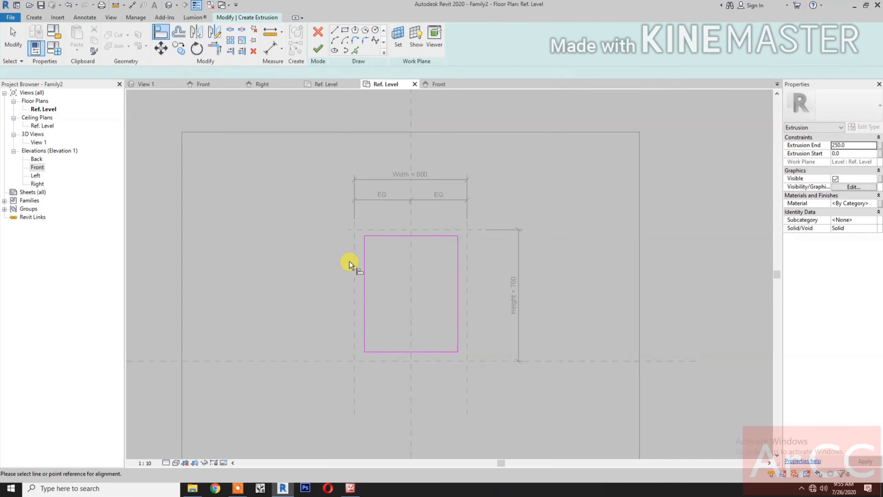
click(355, 260)
click(364, 266)
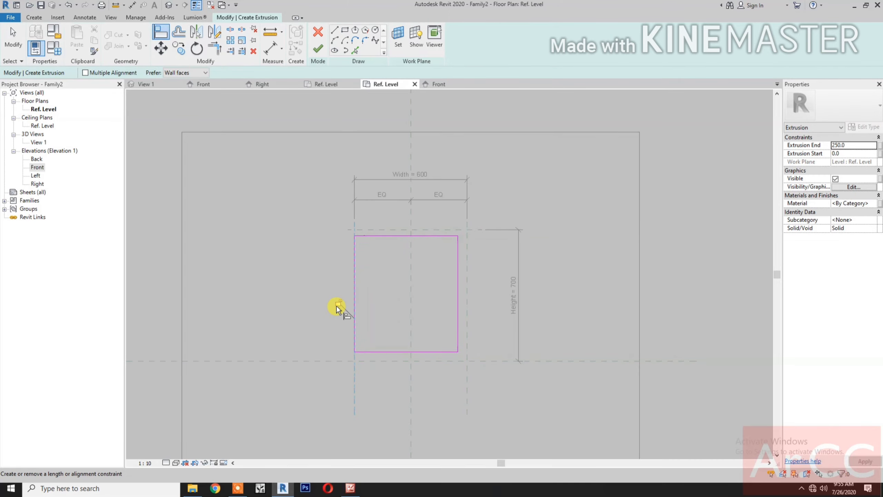
click(468, 285)
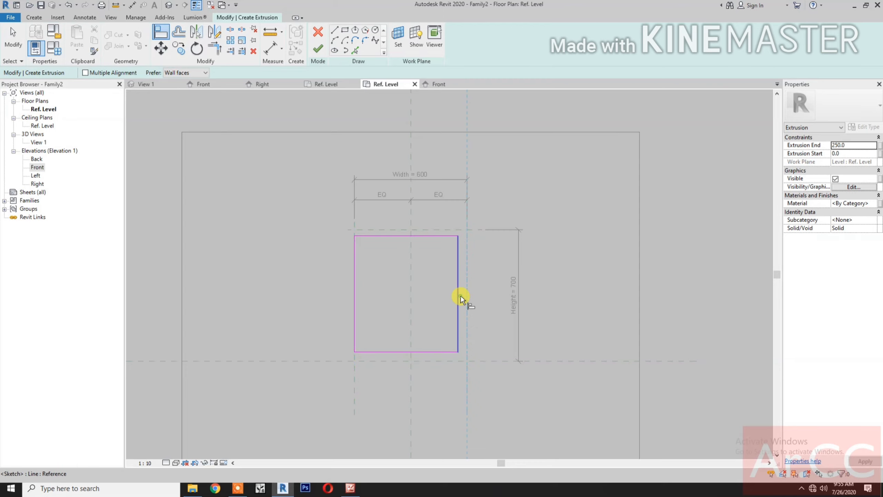
click(459, 295)
Step: Align and lock the rectangle's top and bottom sides to the Height reference planes, and finish the extrusion
click(441, 231)
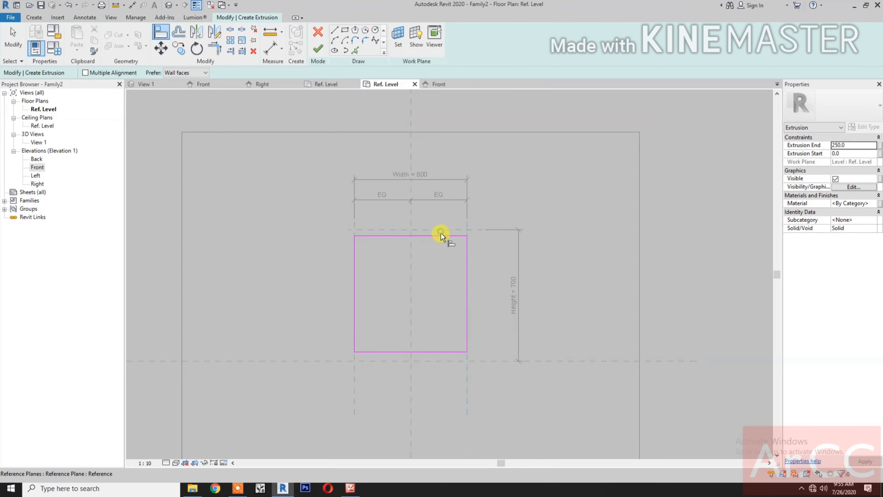
click(440, 237)
click(484, 363)
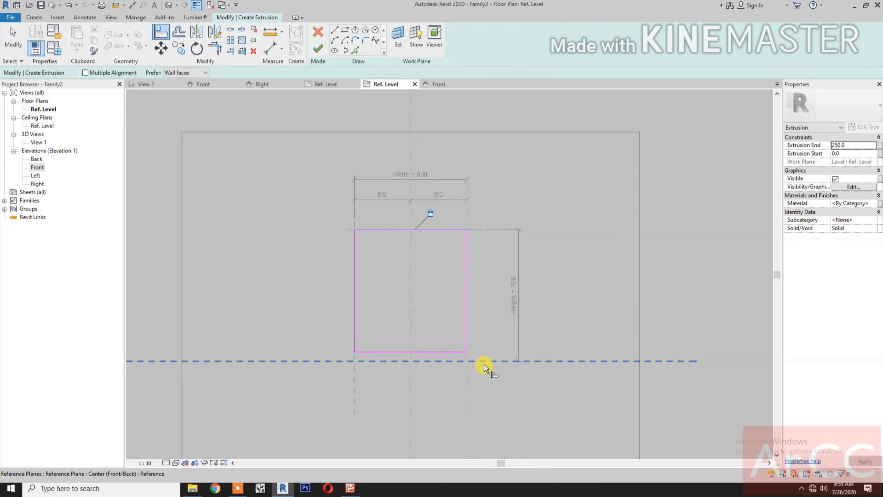
click(451, 353)
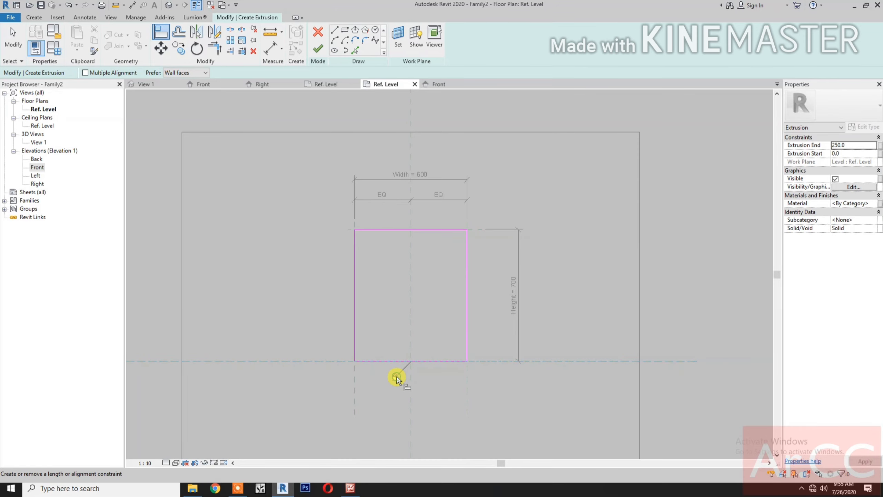
scroll(397, 375, down, 1)
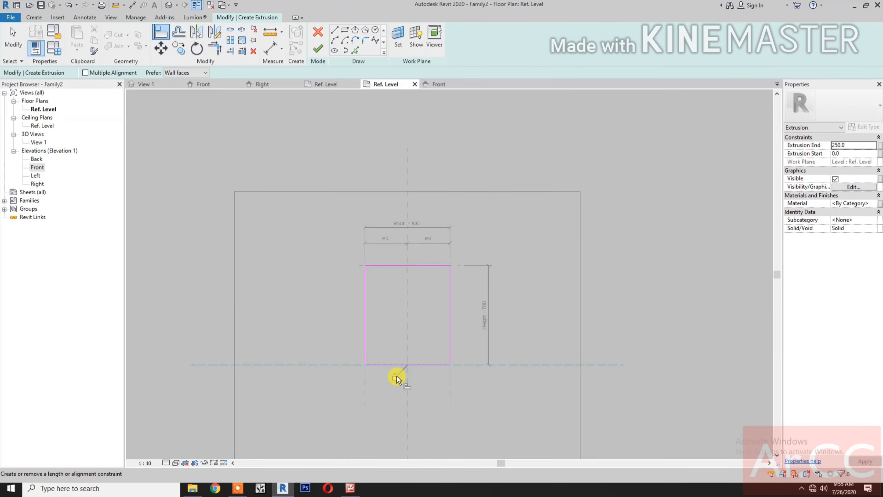
click(397, 376)
click(321, 49)
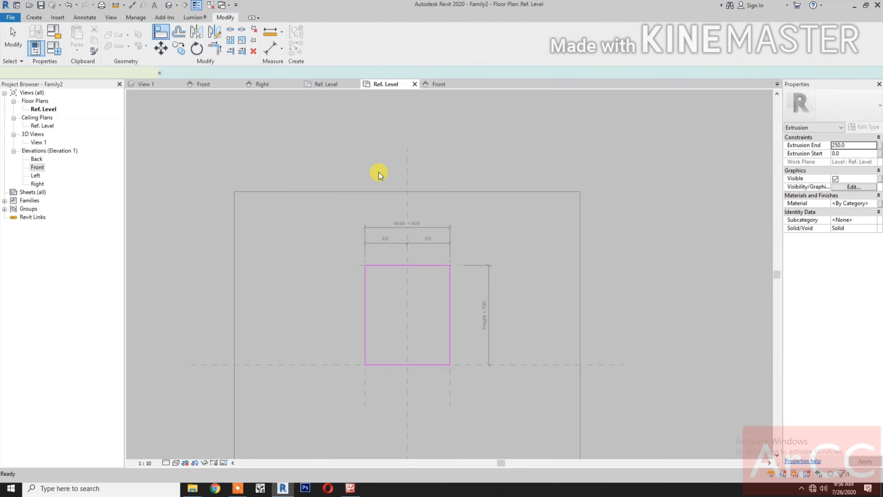
Step: In the Front elevation, align the extrusion's top face to the Thickness reference plane and lock it
click(443, 82)
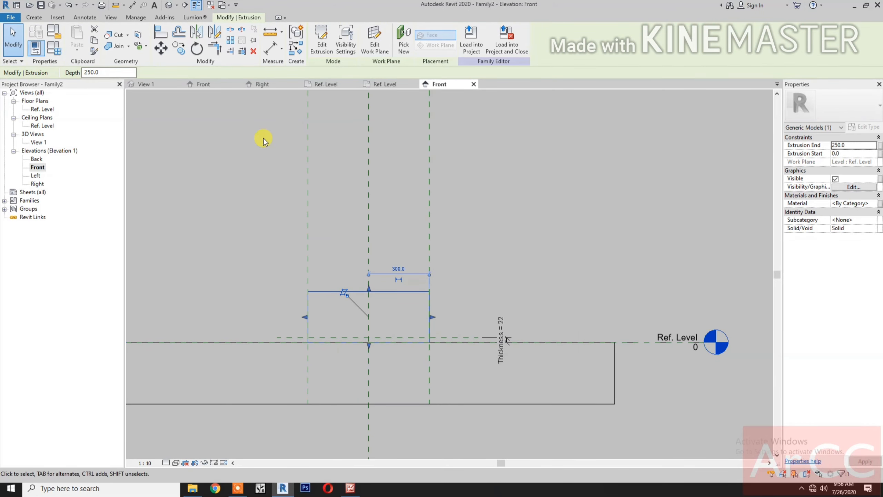
click(160, 33)
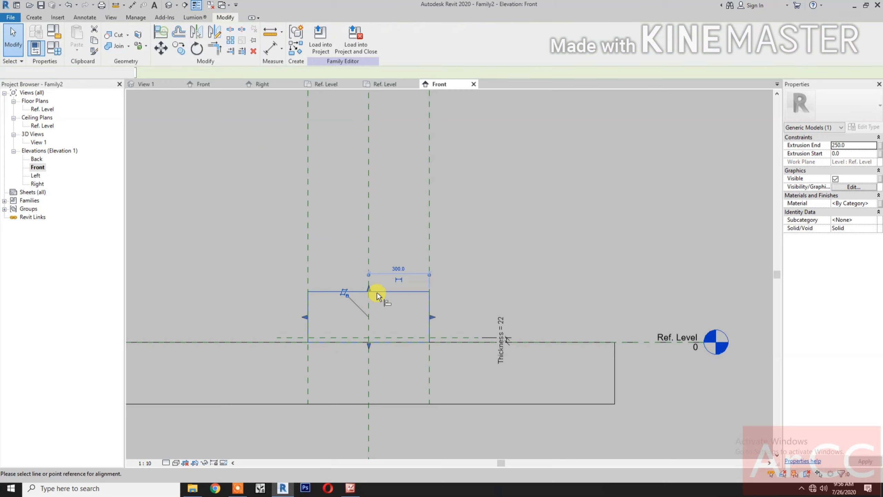
click(448, 337)
click(412, 292)
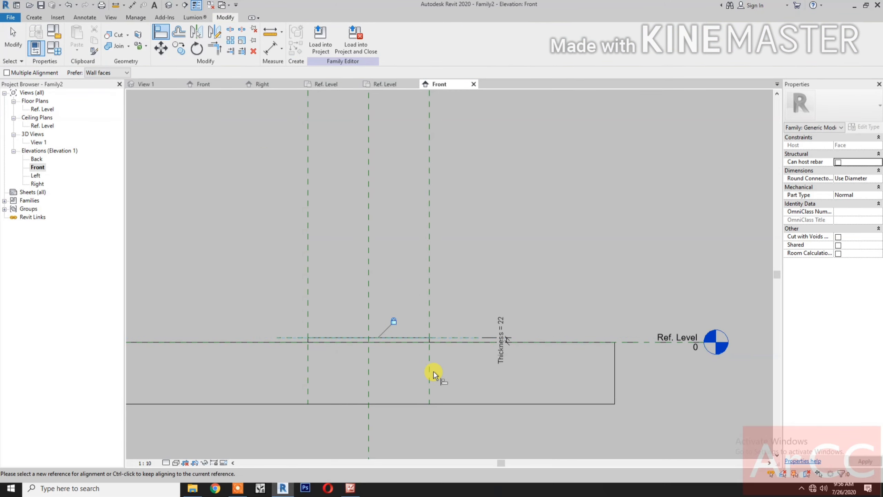
key(Escape)
Step: Draw a horizontal reference plane about 84 mm above the Thickness reference plane in the Front elevation
click(34, 17)
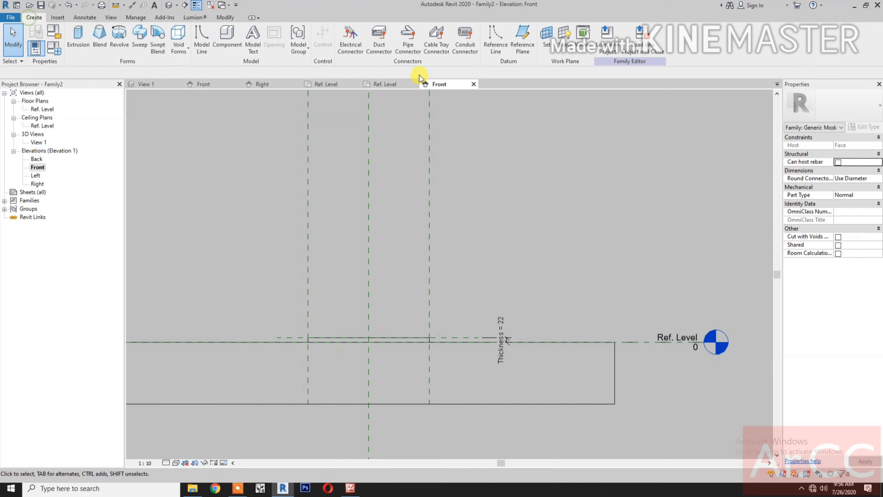
click(520, 40)
click(294, 320)
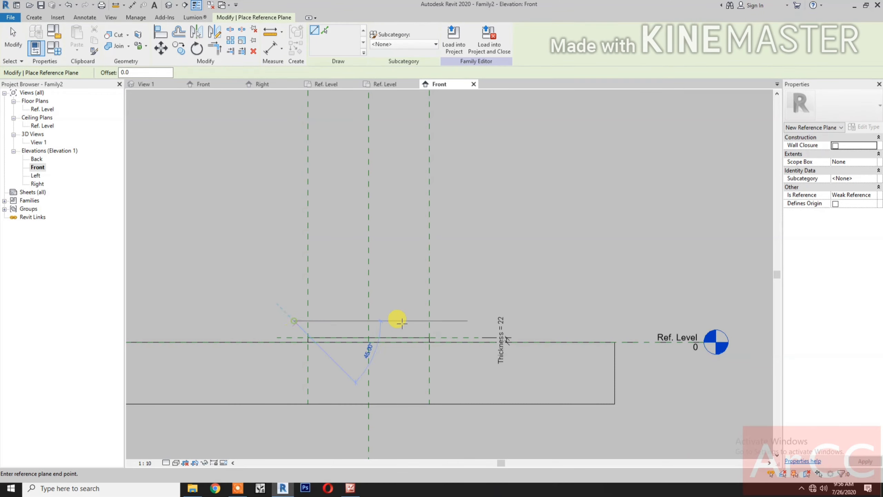
click(452, 321)
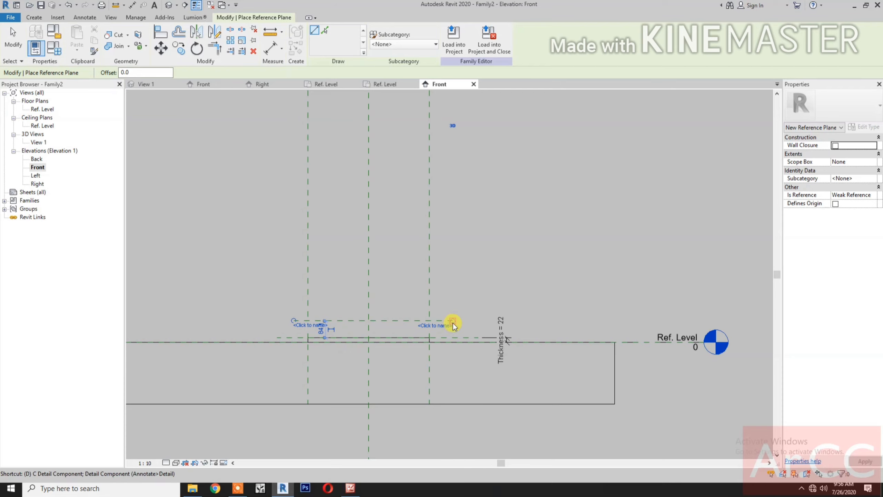
Step: Add an aligned dimension between the new upper reference plane and the Thickness reference plane
key(d)
key(i)
click(451, 321)
click(459, 338)
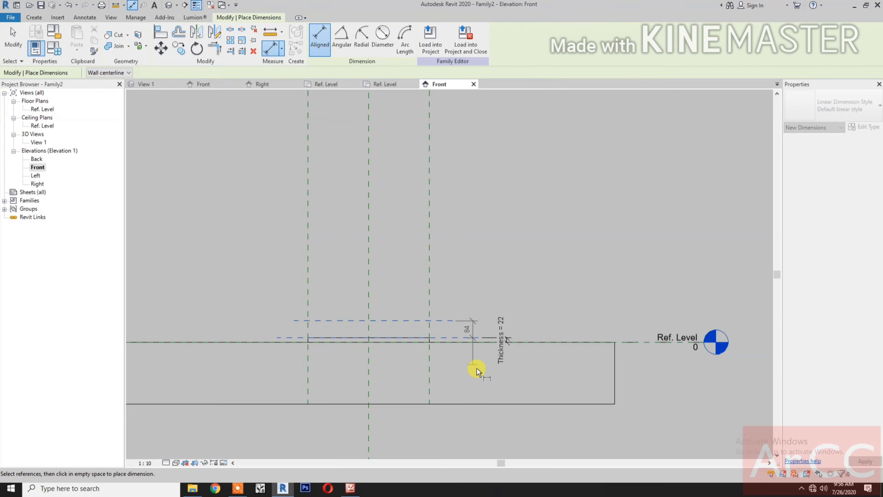
click(476, 368)
key(Escape)
key(Escape)
Step: Set the upper reference plane's distance from the Thickness plane to 30 mm and lock that dimension
click(436, 322)
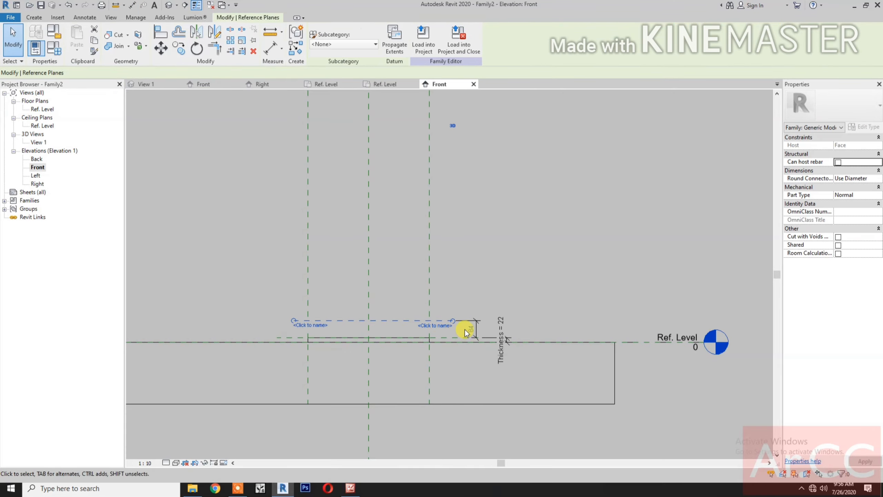
click(467, 329)
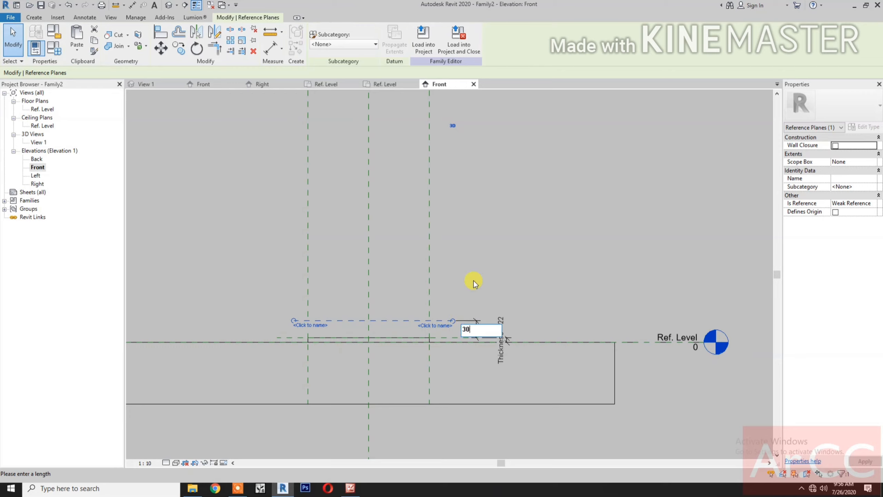
key(Return)
click(481, 332)
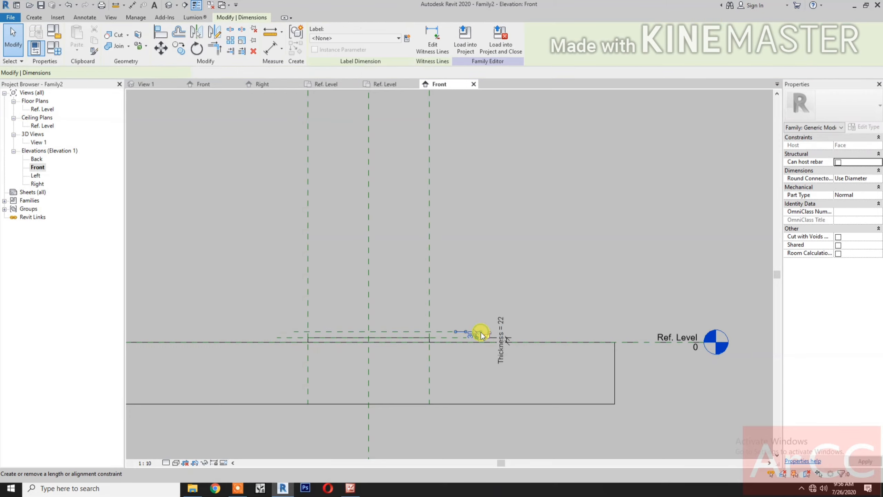
click(482, 290)
Step: In the Ref. Level plan, draw a horizontal reference plane about 50 mm below the panel's top edge
click(390, 86)
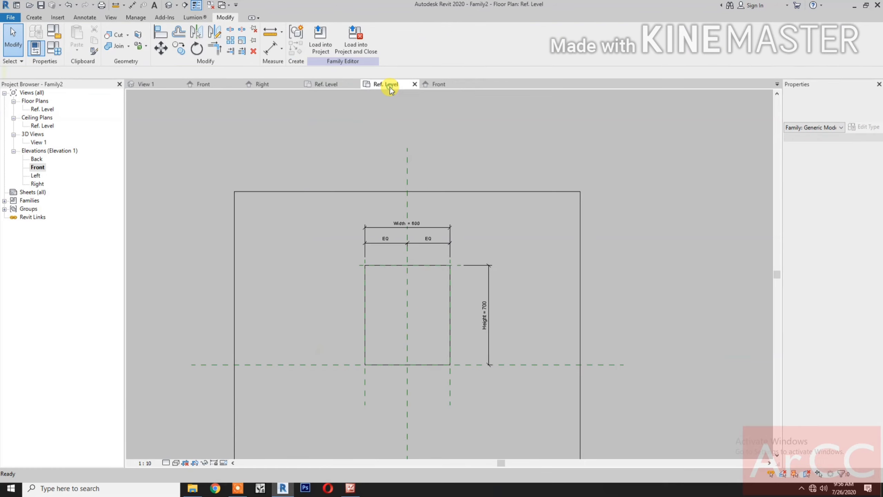
scroll(414, 279, up, 4)
middle_drag(406, 306, 401, 318)
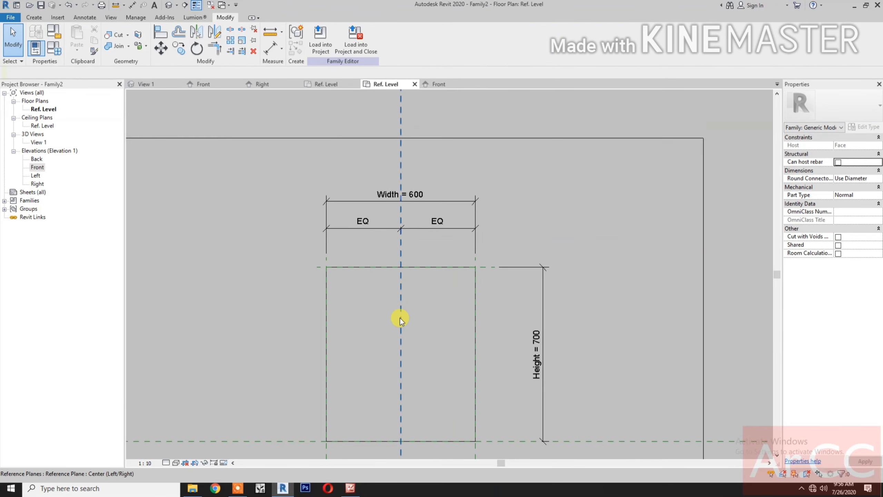
click(34, 17)
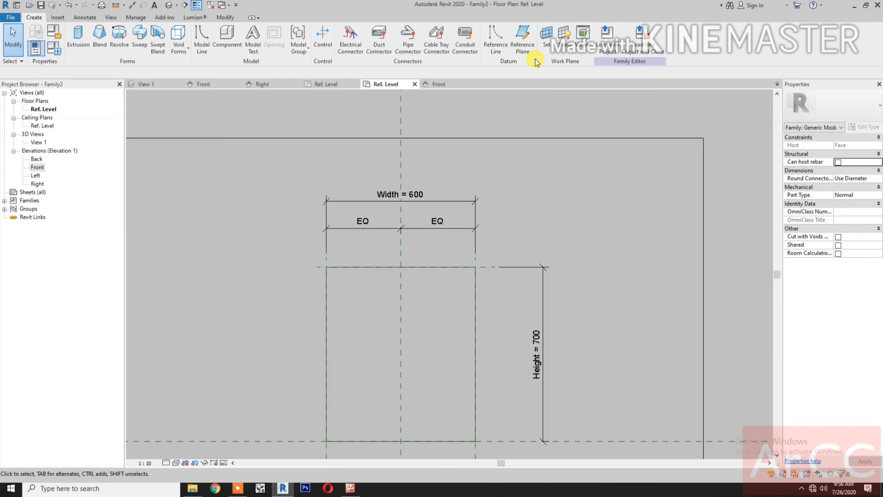
click(522, 40)
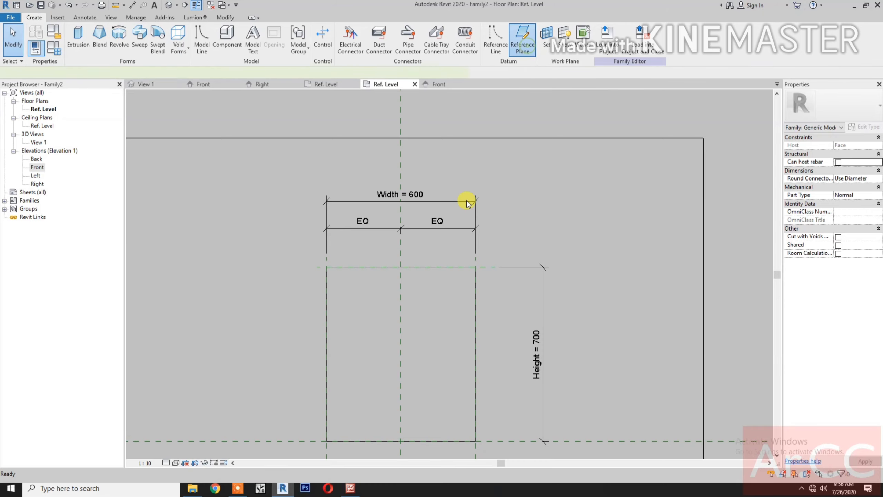
click(303, 279)
click(500, 280)
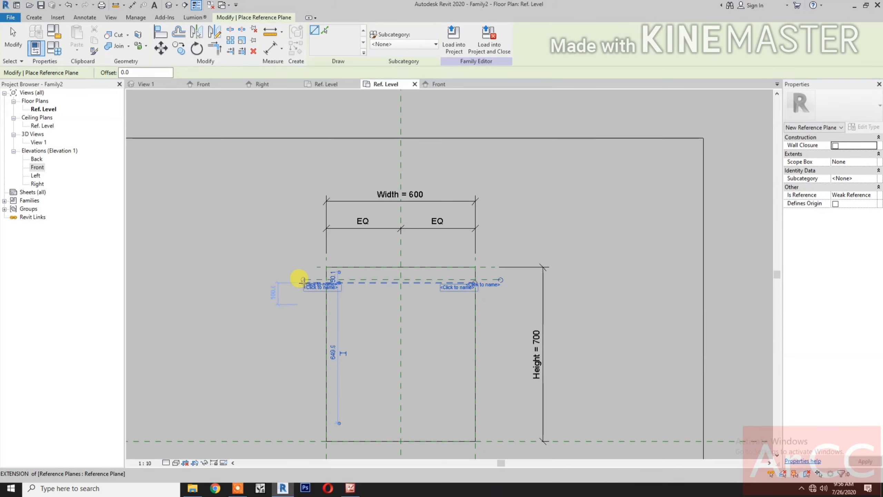
scroll(303, 302, up, 4)
scroll(300, 297, down, 2)
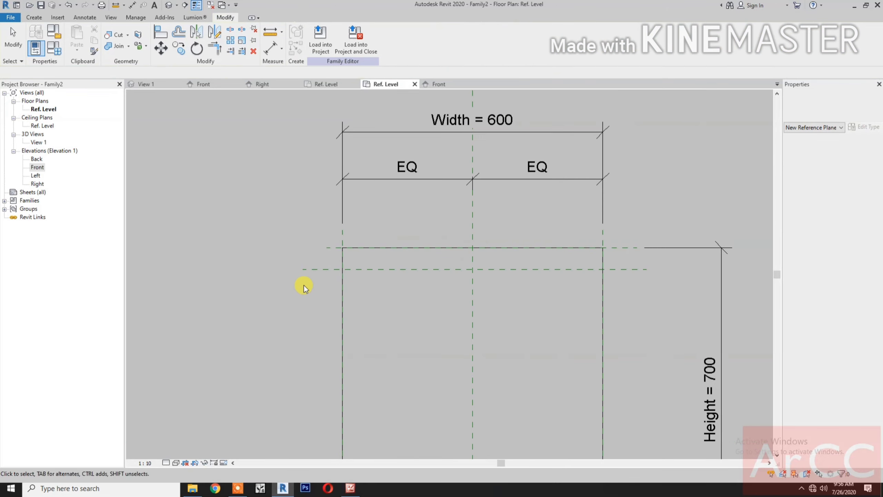
key(Escape)
Step: Set the new reference plane's distance from the panel's top edge to 40 mm
click(313, 272)
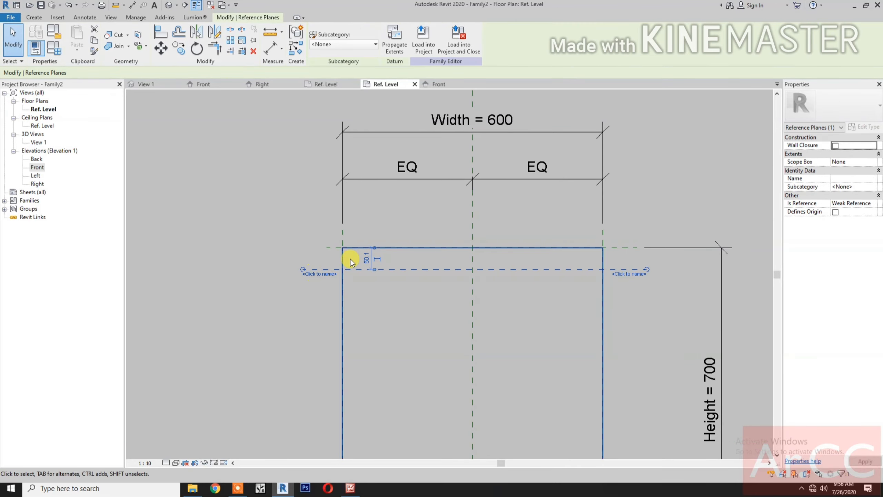
click(366, 258)
text(4)
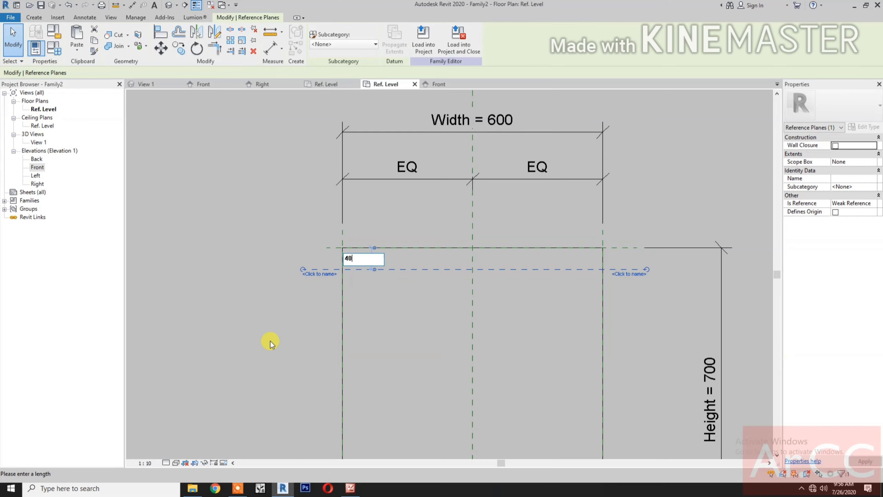
text(0)
key(Return)
key(Escape)
Step: Copy the reference plane near the panel's top edge 10 mm straight down
scroll(276, 341, down, 2)
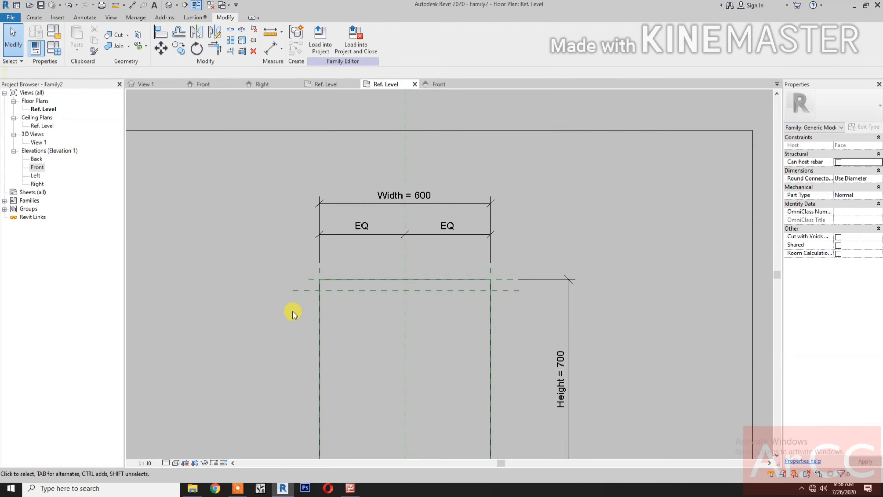
click(300, 291)
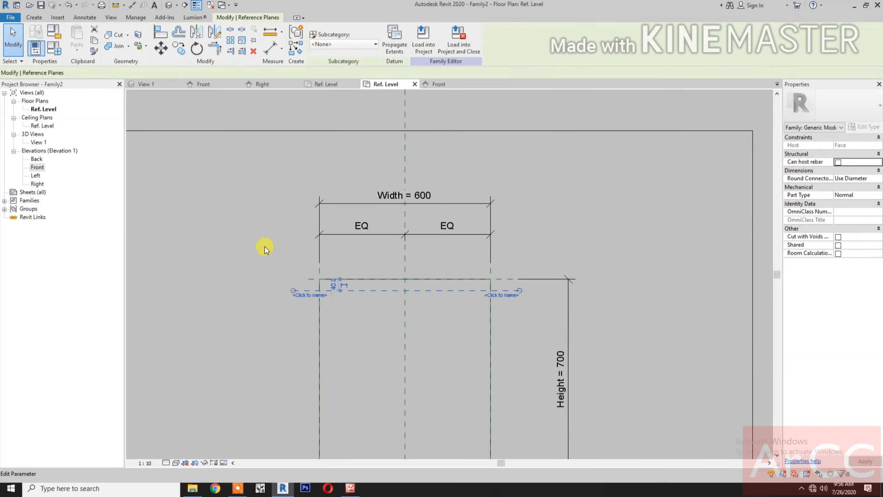
click(180, 49)
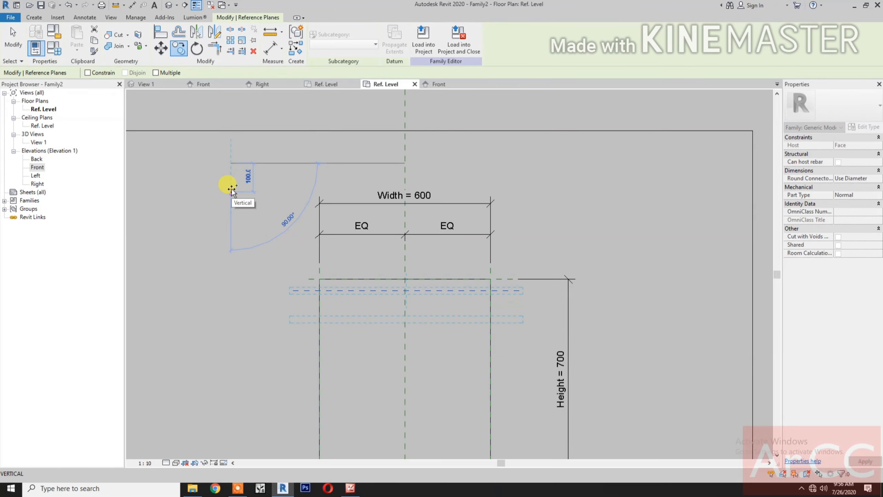
text(40)
key(Return)
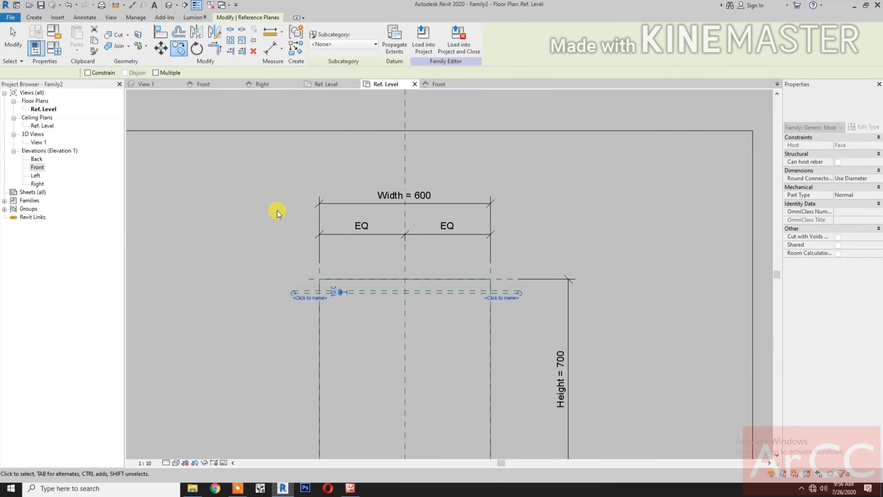
Step: Dimension the 10 mm gap between the two horizontal reference planes just below the panel's top edge
click(543, 324)
key(d)
key(i)
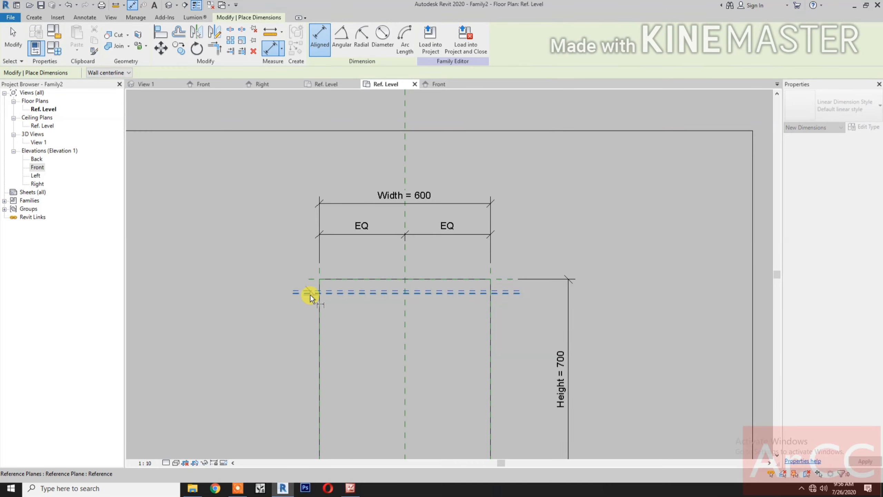
click(284, 299)
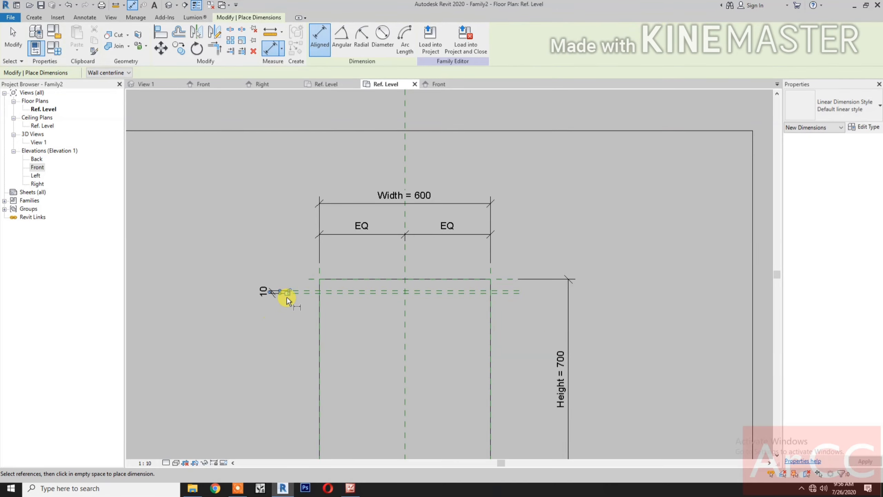
scroll(285, 300, up, 1)
scroll(285, 299, up, 2)
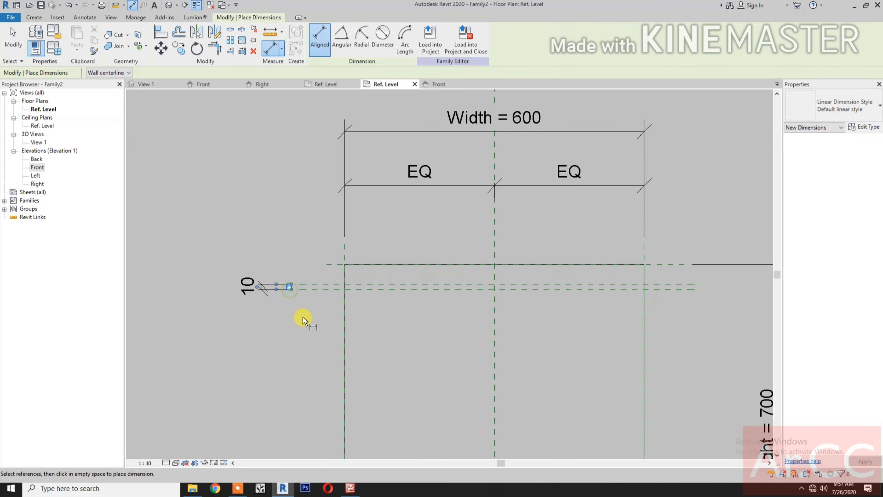
Step: Dimension the distance from the panel's top edge plane to the upper of the two horizontal reference planes
scroll(303, 318, down, 2)
click(316, 293)
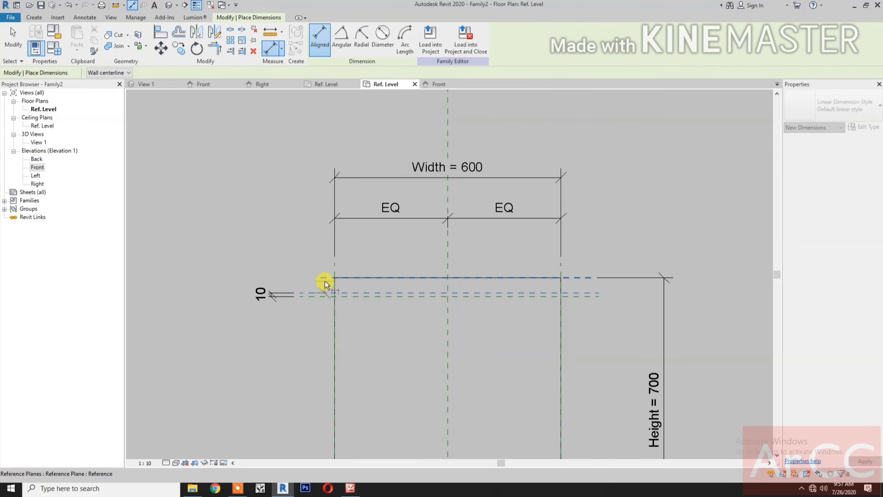
click(325, 278)
click(236, 326)
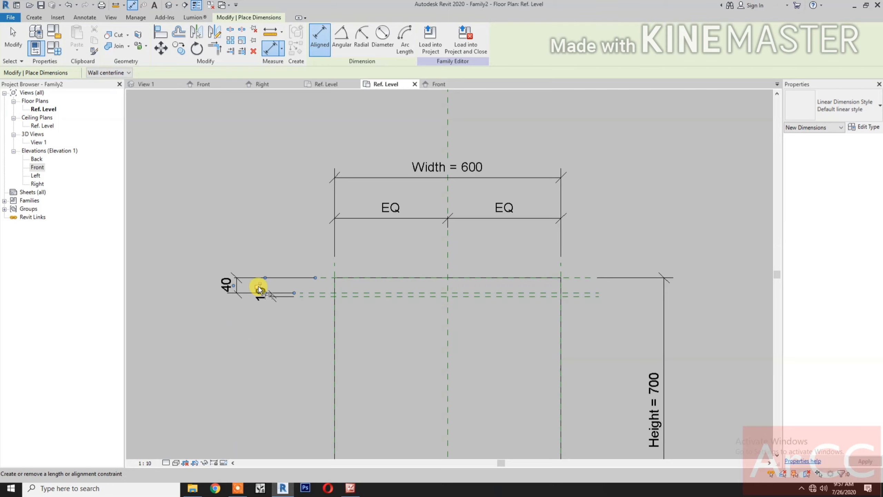
key(Escape)
key(Escape)
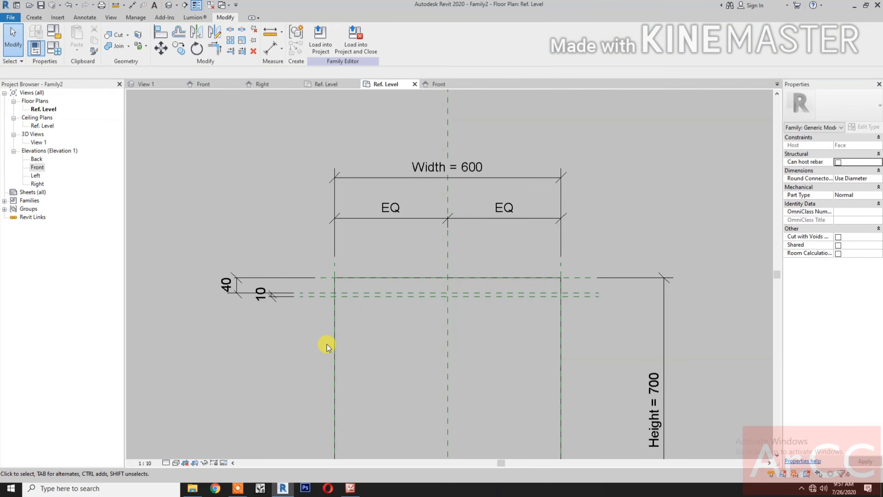
Step: Draw a short vertical reference plane across the panel's top edge, about 157 mm left of the centre plane
click(33, 17)
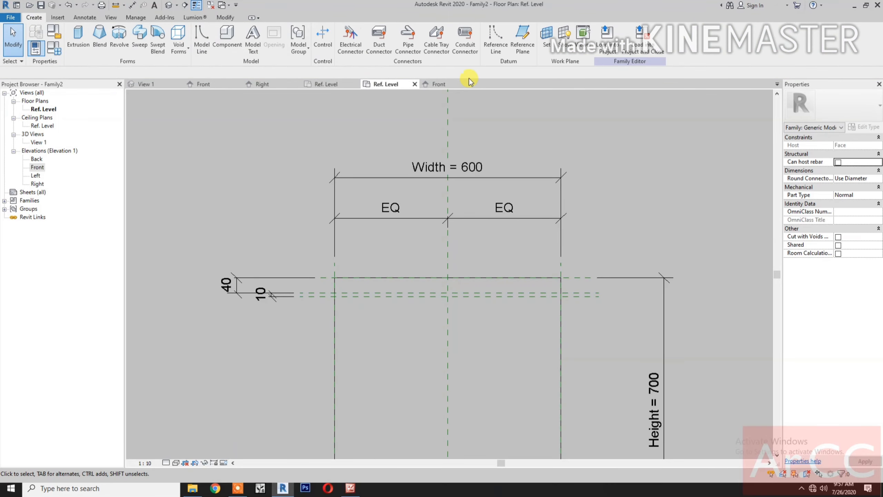
click(517, 53)
click(389, 252)
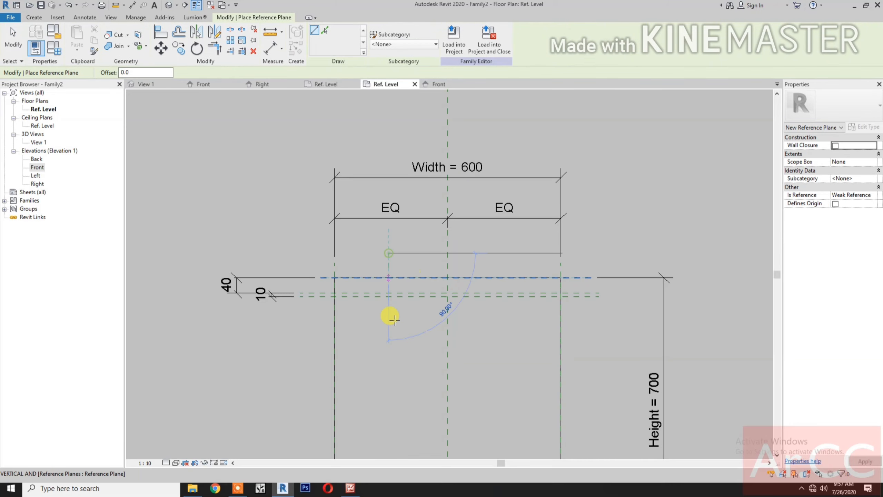
click(389, 341)
key(Escape)
key(Escape)
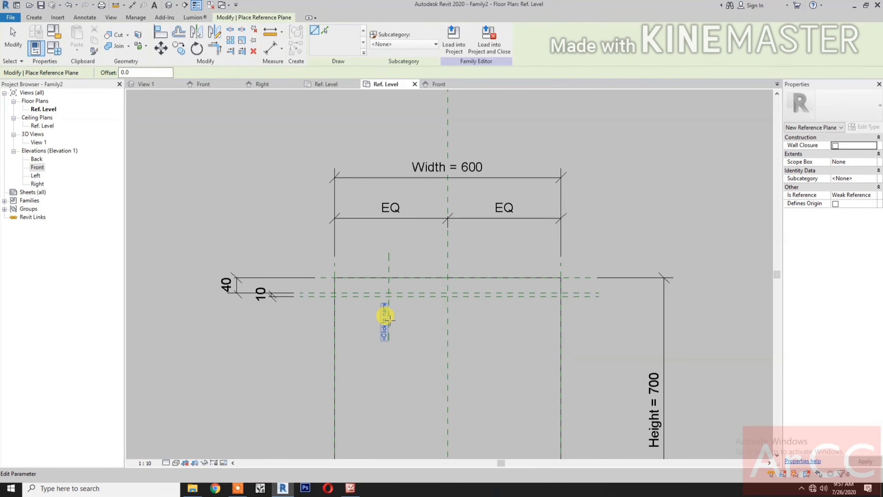
Step: Mirror the short vertical reference plane about the panel's vertical centre plane, keeping the original
click(389, 318)
key(m)
key(m)
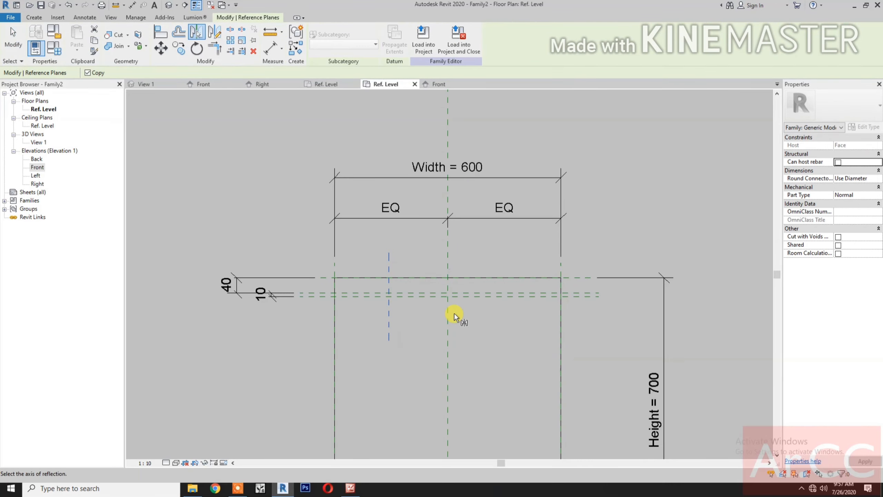
click(449, 314)
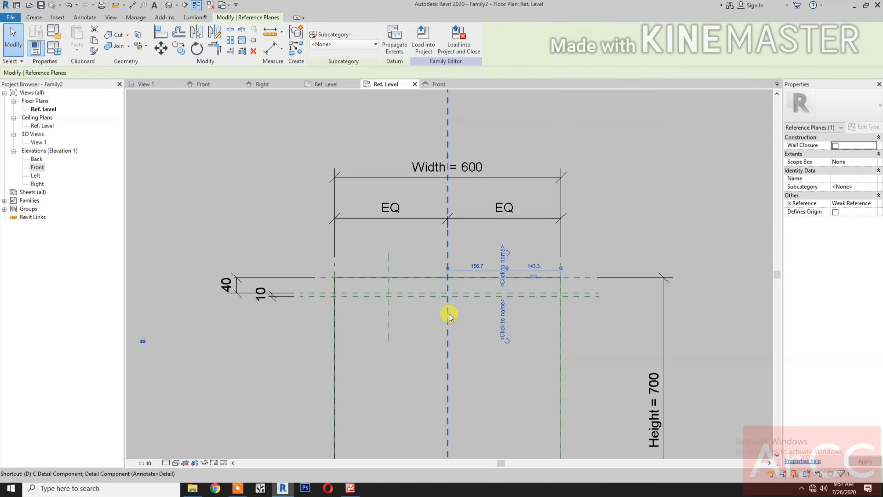
Step: Dimension the two short vertical planes through the centre plane and make the two segments equal
key(i)
click(389, 259)
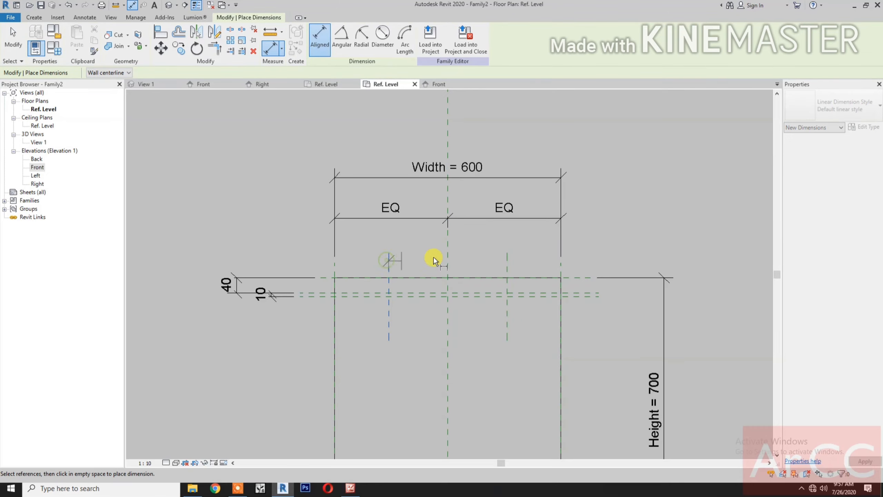
click(447, 261)
click(507, 260)
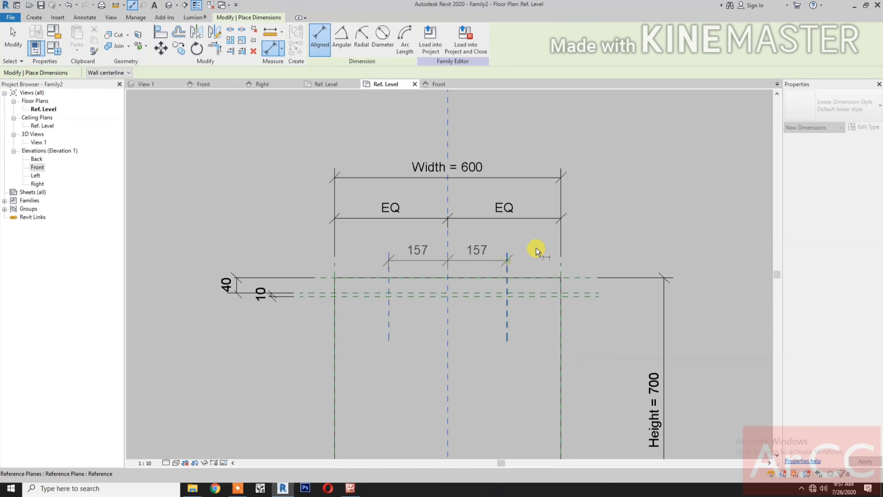
click(536, 247)
click(448, 200)
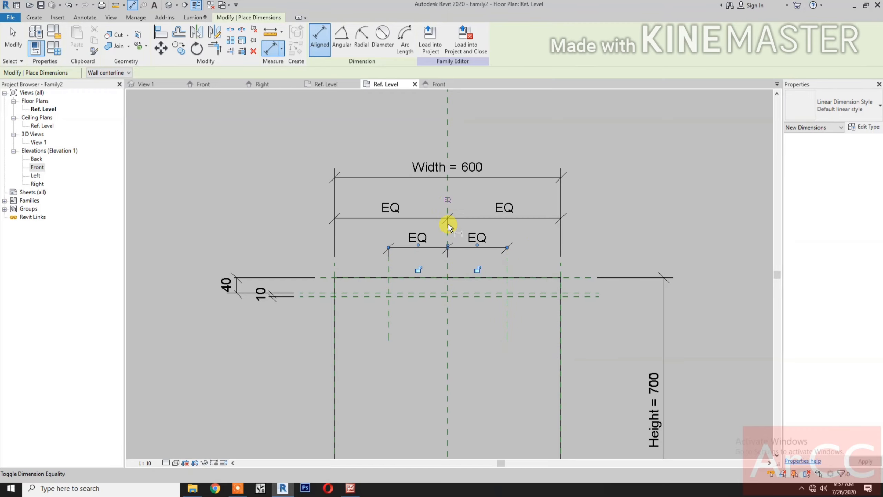
Step: Add an overall dimension between the two short vertical reference planes, placed below them
click(391, 325)
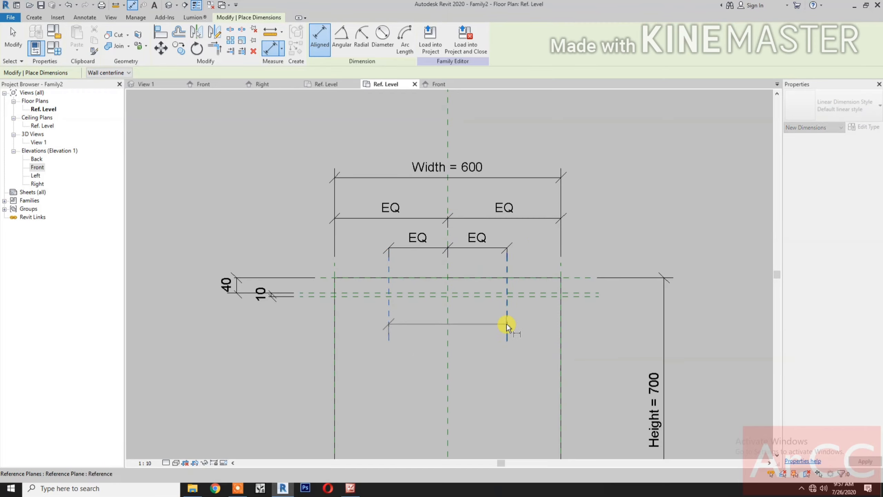
click(507, 324)
click(512, 381)
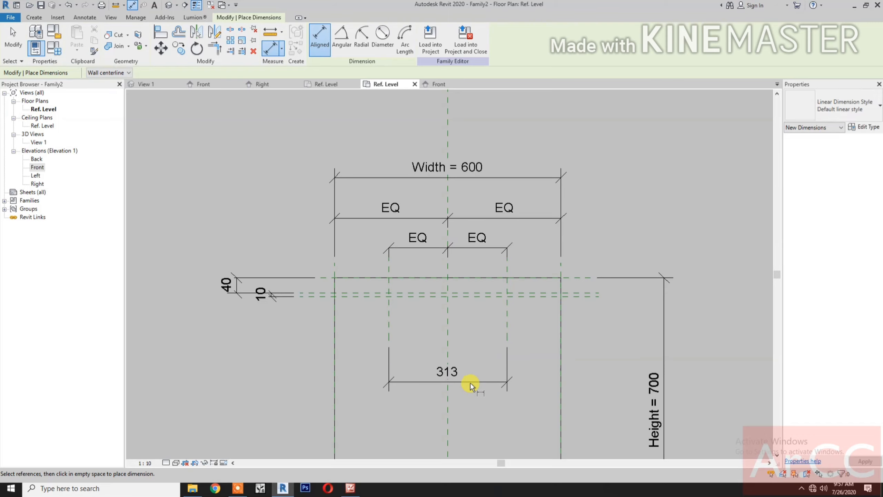
key(Escape)
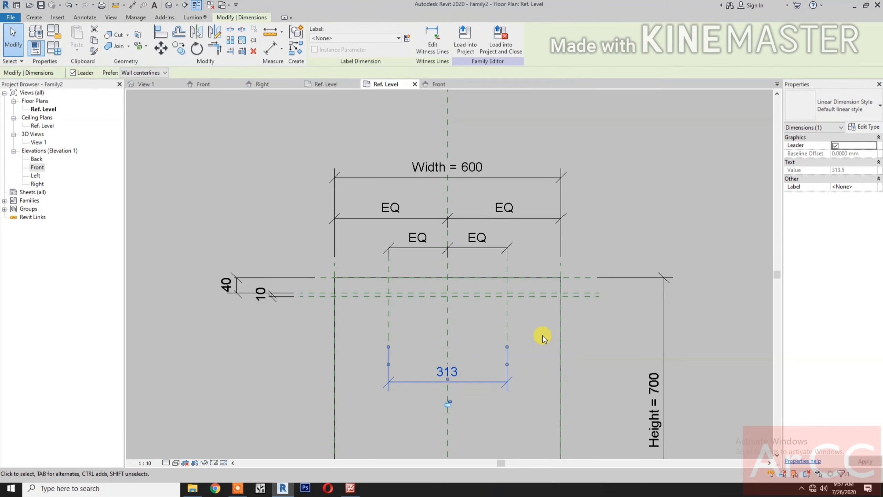
Step: Label the overall dimension between the short vertical planes with a new instance parameter named Pull Handle Width
click(407, 38)
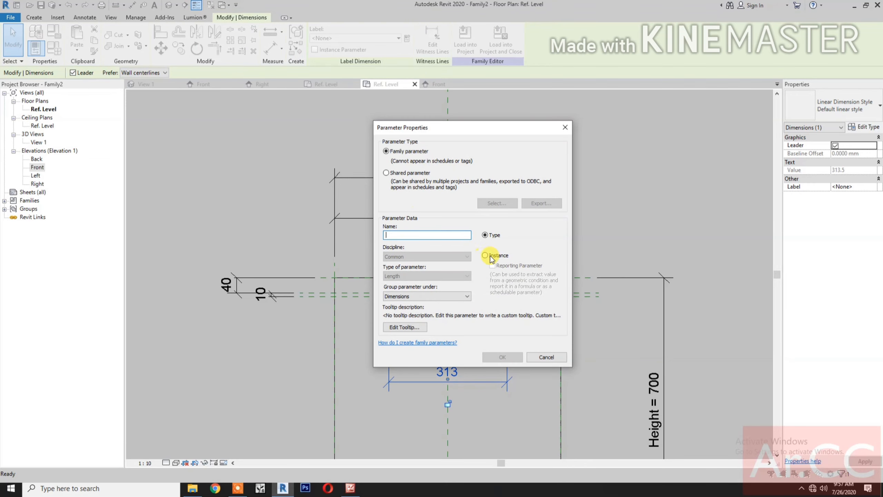
click(485, 255)
click(438, 236)
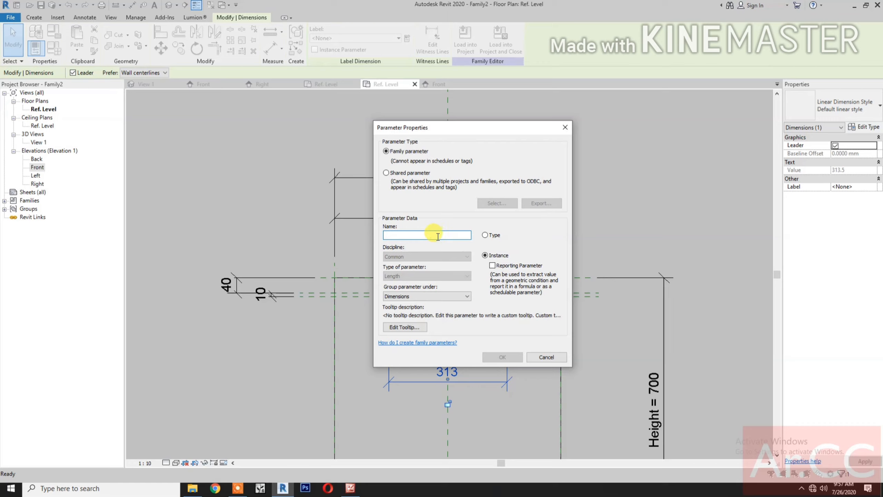
text(Pull Handle Width)
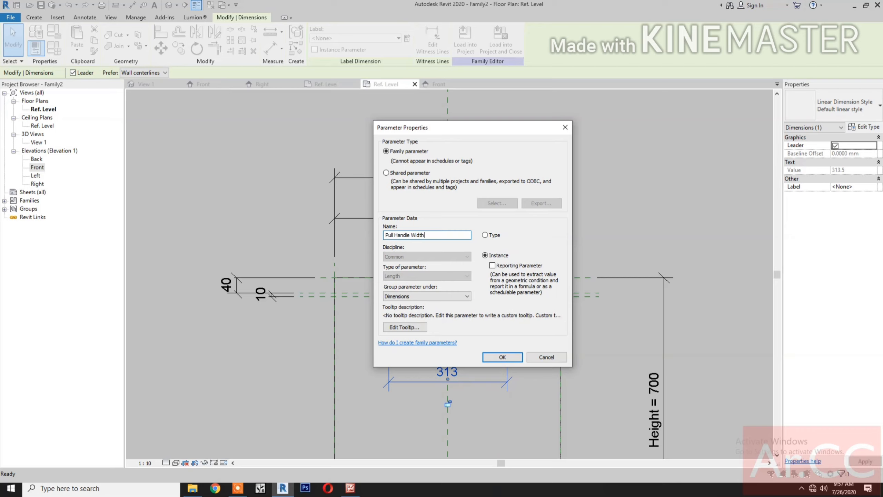
click(502, 357)
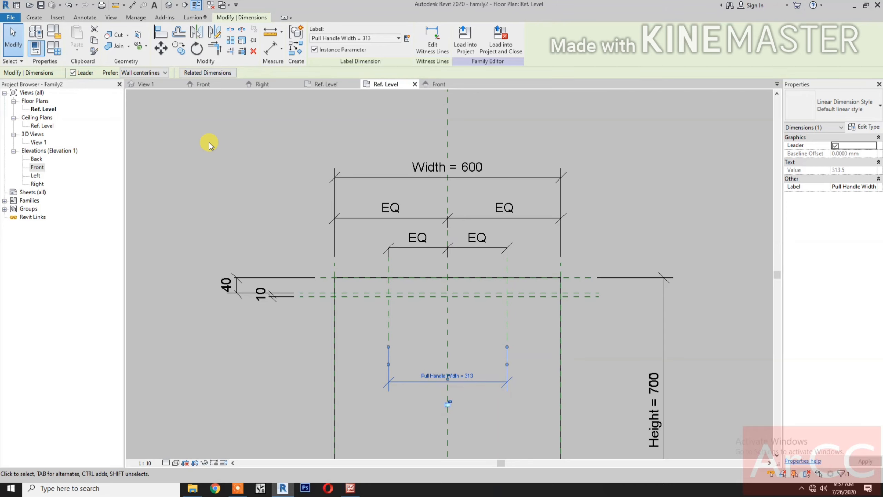
click(213, 153)
Step: Start an extrusion and sketch a rectangle about 255 by 65 mm between the pull handle planes near the top edge
middle_drag(418, 307, 396, 292)
click(35, 18)
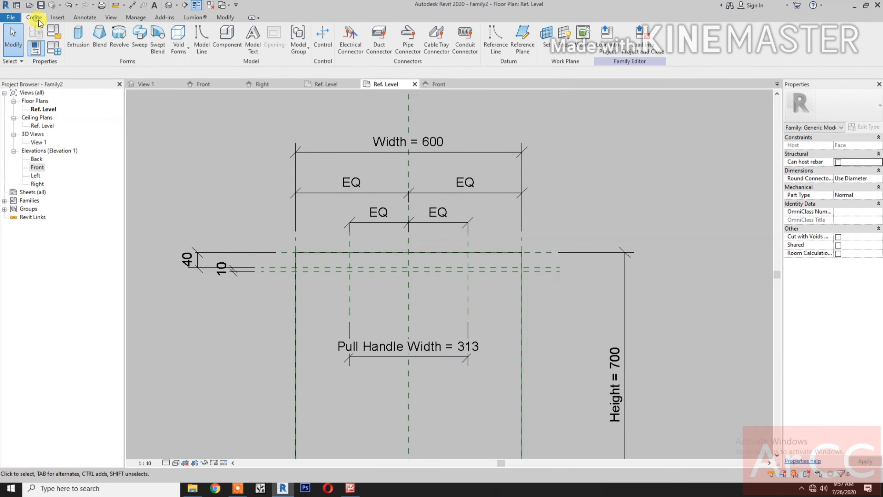
click(78, 37)
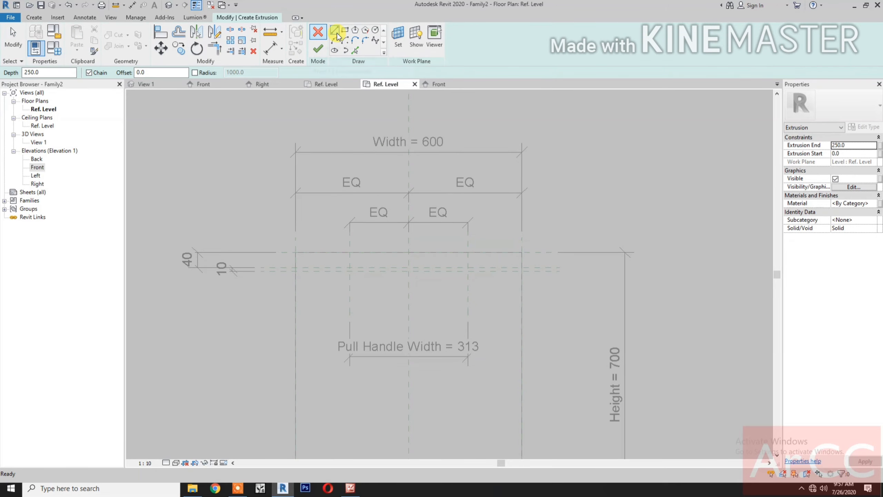
click(336, 32)
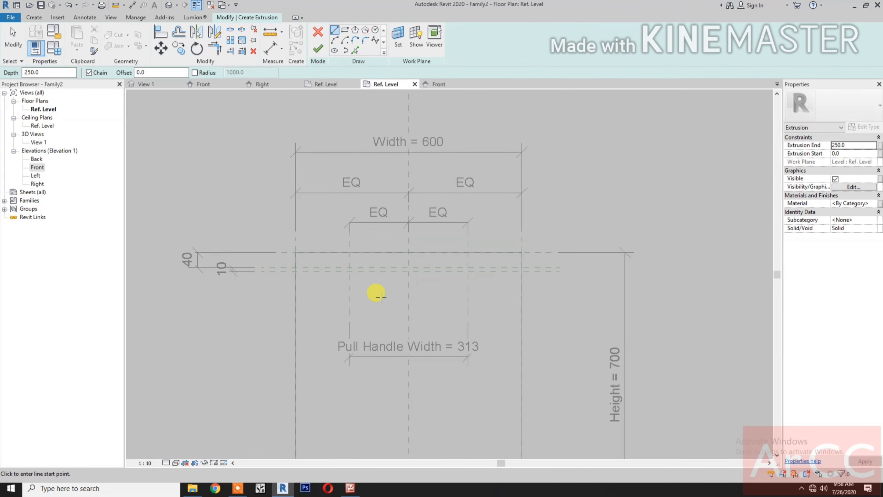
click(357, 283)
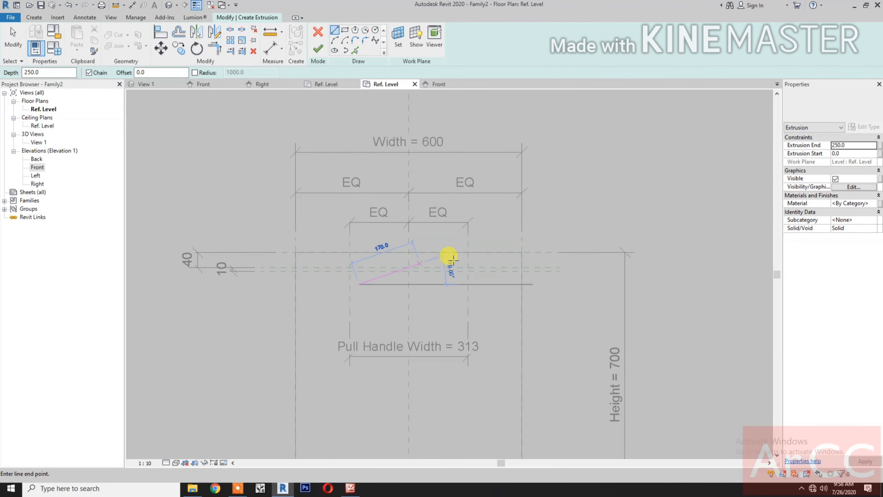
click(345, 30)
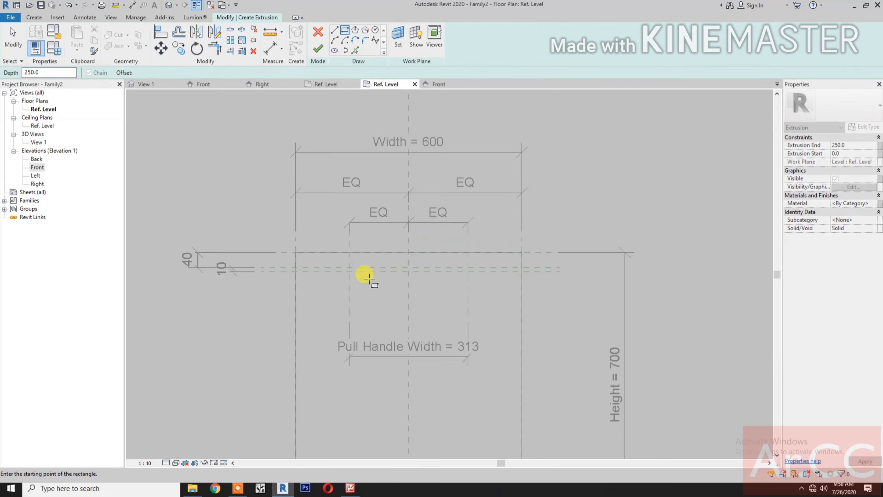
click(361, 286)
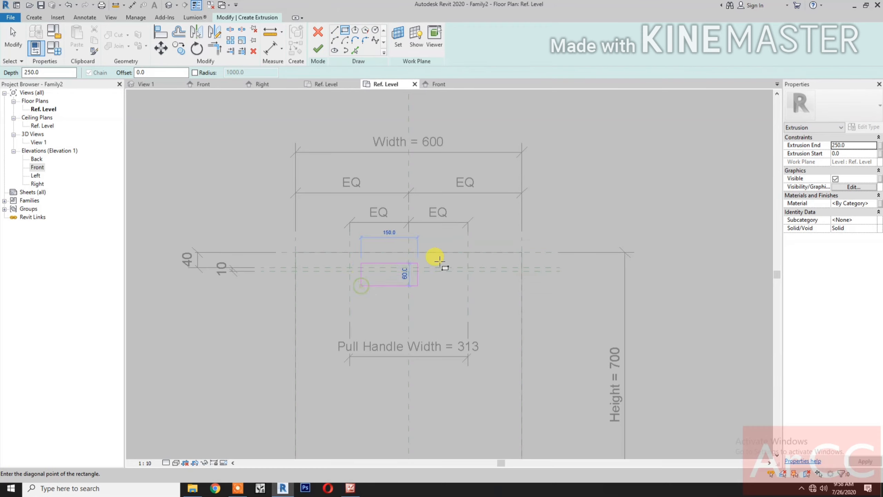
click(457, 261)
Step: Align the rectangle's left and right sides to the two vertical pull handle reference planes
click(160, 32)
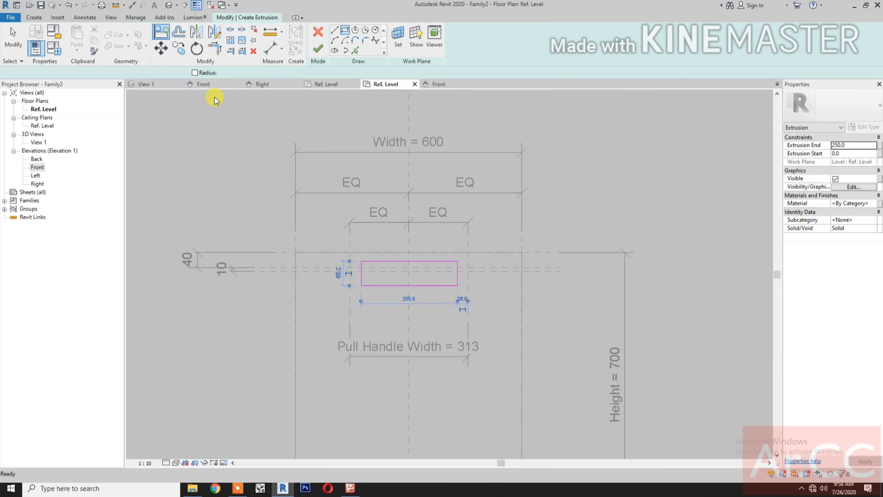
click(354, 301)
click(362, 276)
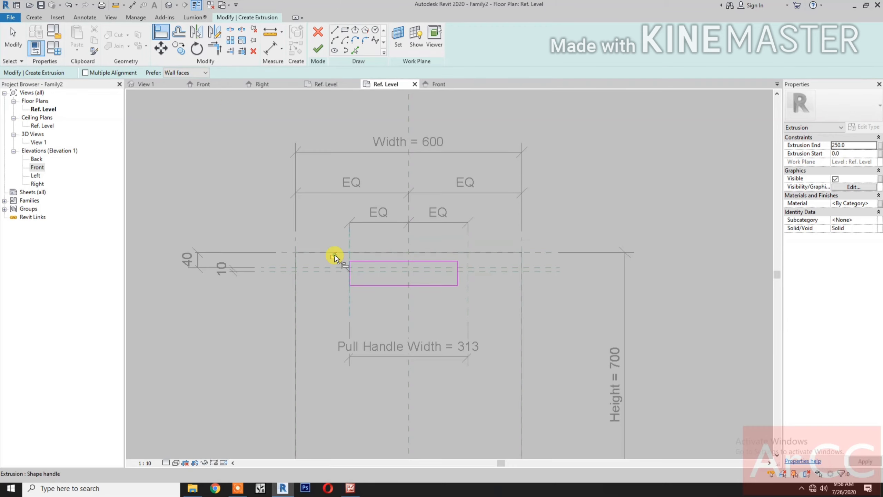
click(468, 295)
click(454, 276)
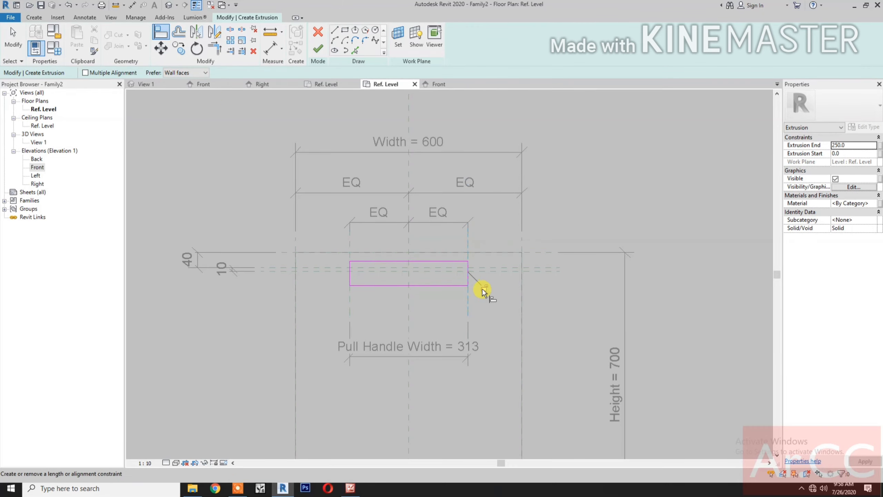
Step: Align the rectangle's top and bottom edges to the two closely spaced horizontal planes and finish the extrusion
click(503, 268)
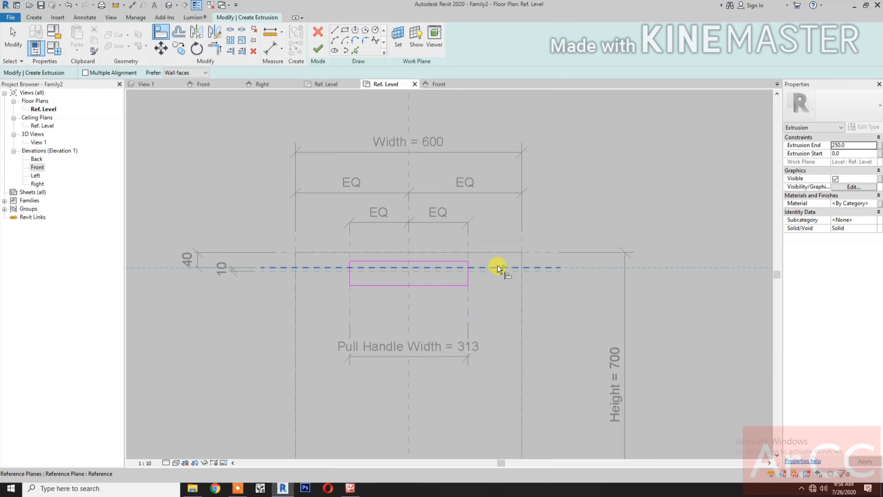
click(456, 261)
click(478, 273)
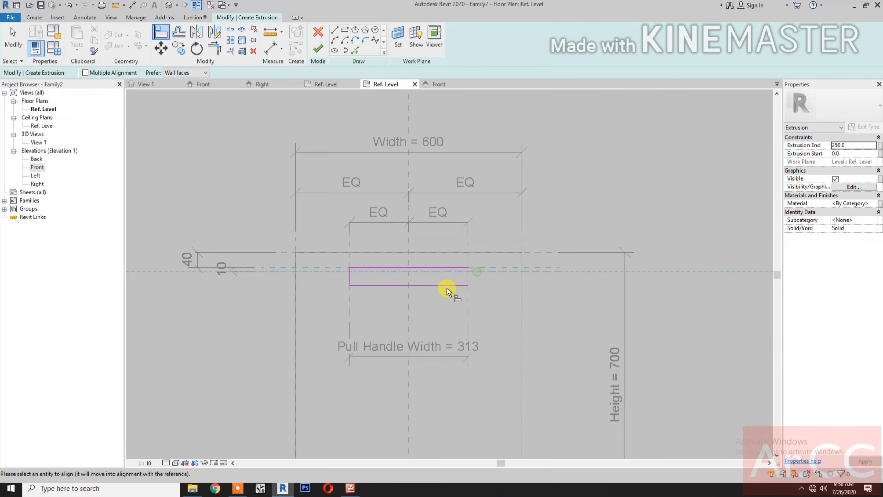
click(441, 286)
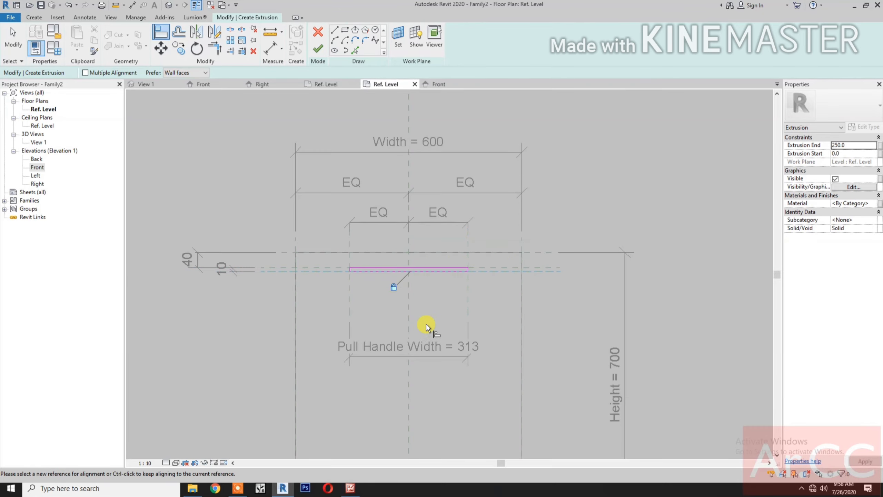
scroll(426, 324, down, 2)
scroll(426, 324, down, 1)
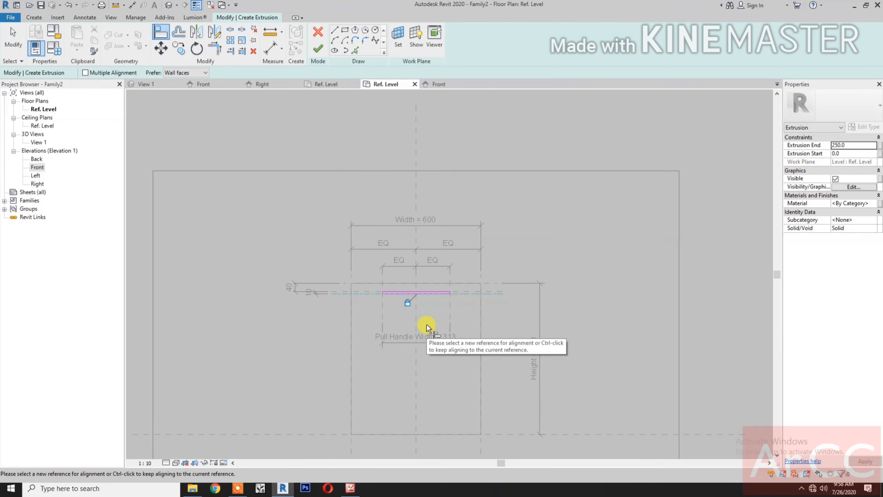
click(319, 52)
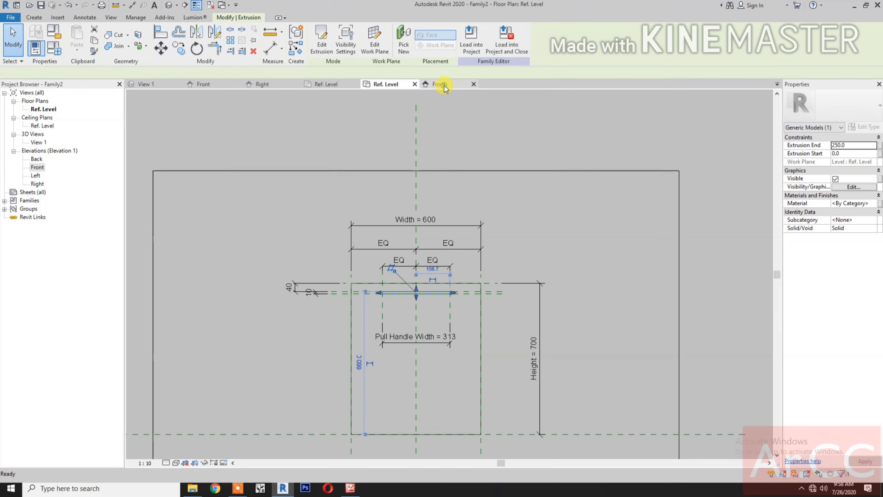
Step: In the front elevation, align the pull handle extrusion's bottom to the panel thickness plane and its top to the plane 30 mm above
click(445, 87)
scroll(369, 371, up, 3)
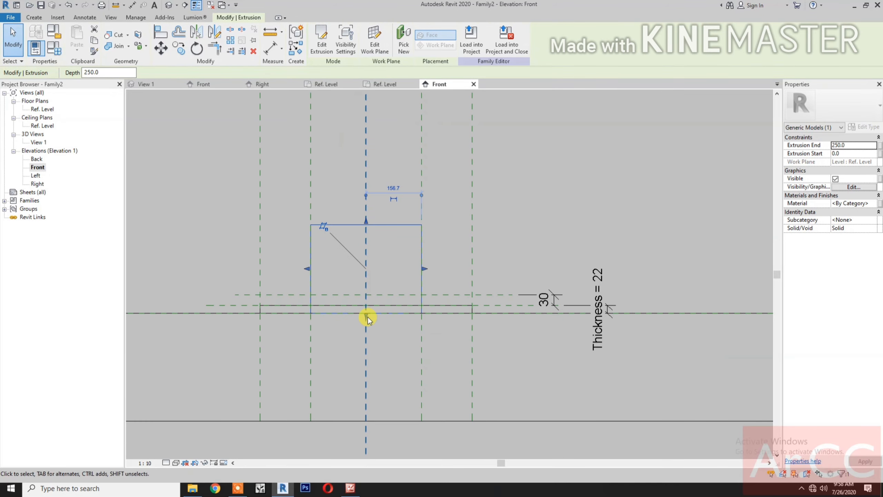
drag(368, 317, 369, 276)
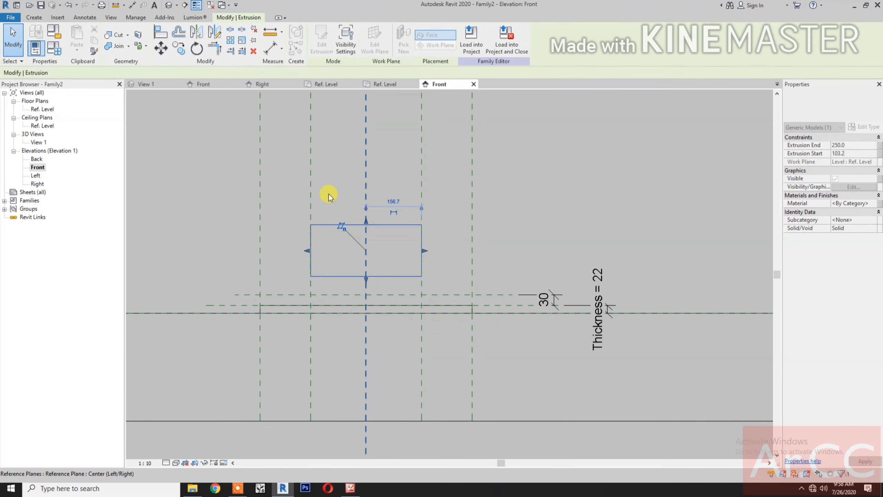
click(160, 34)
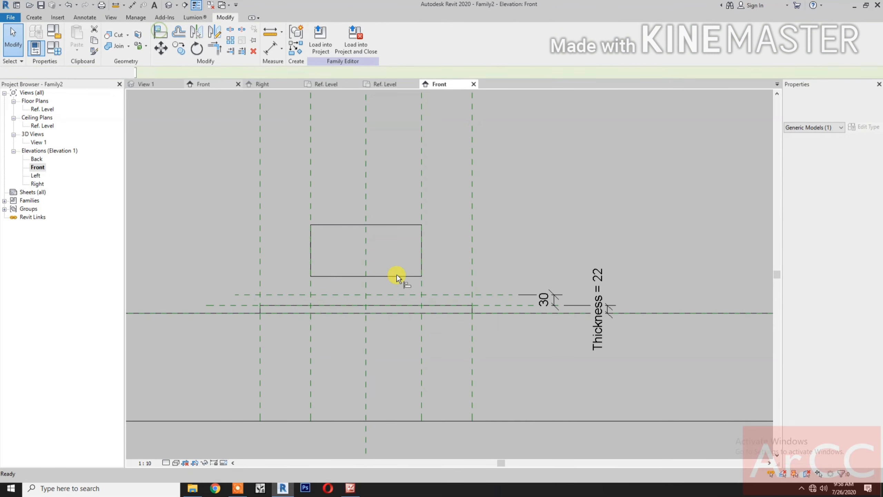
click(498, 306)
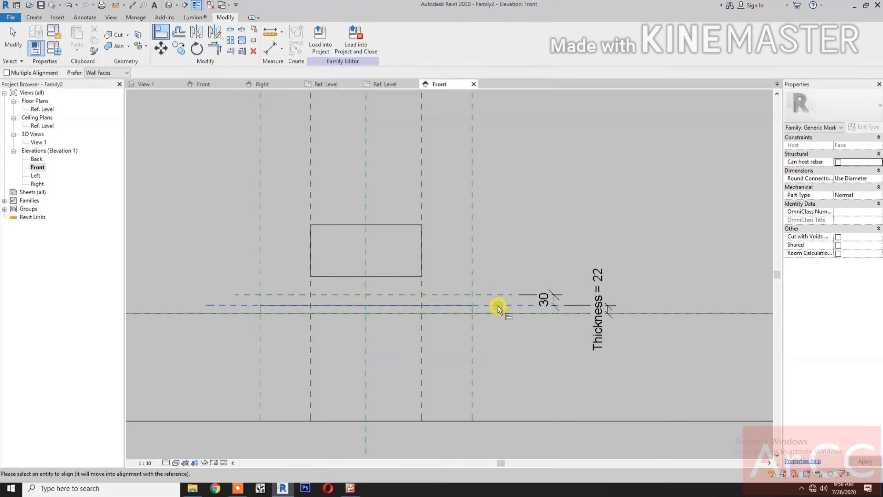
click(363, 277)
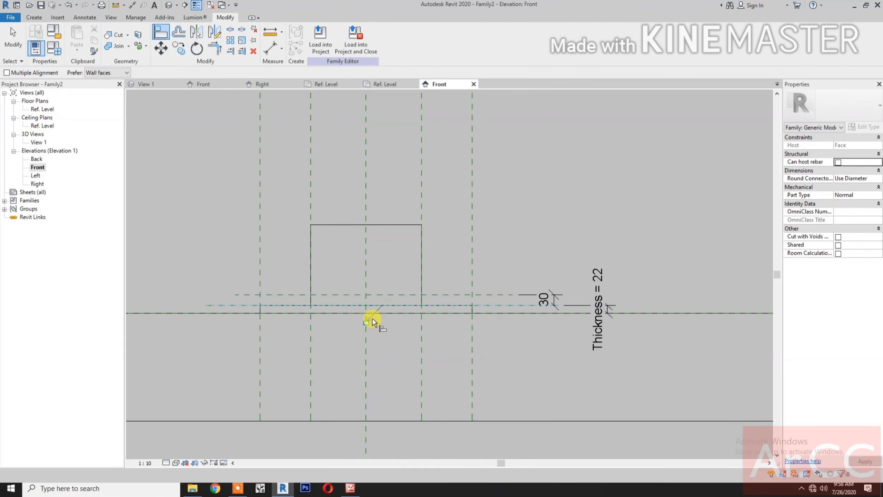
click(467, 295)
click(391, 225)
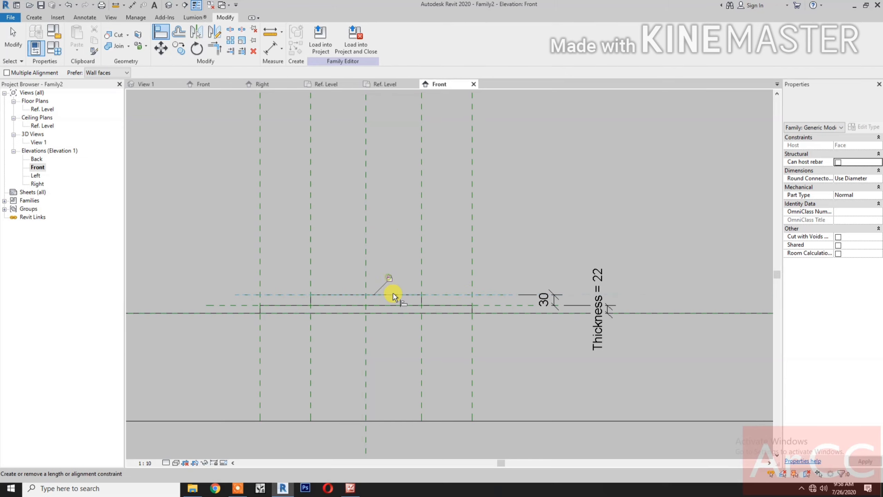
key(Escape)
key(Escape)
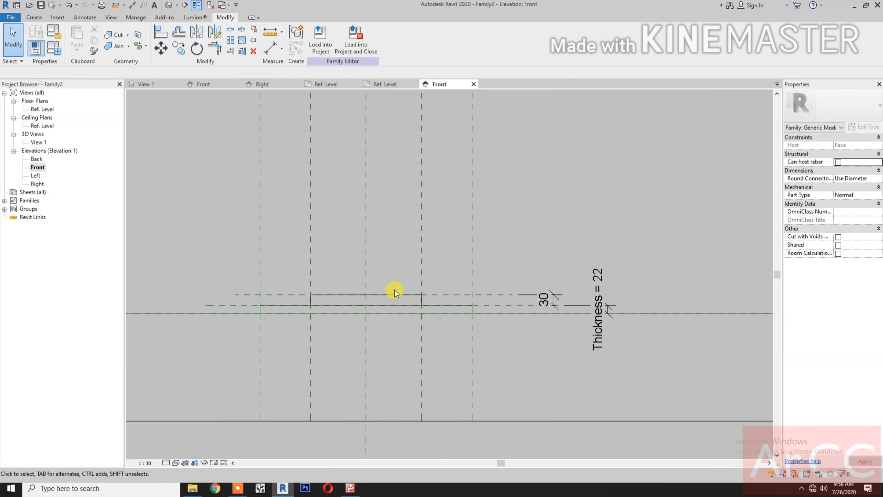
Step: Open the default 3D view and display the model with shaded surfaces
click(168, 4)
middle_drag(529, 320, 517, 365)
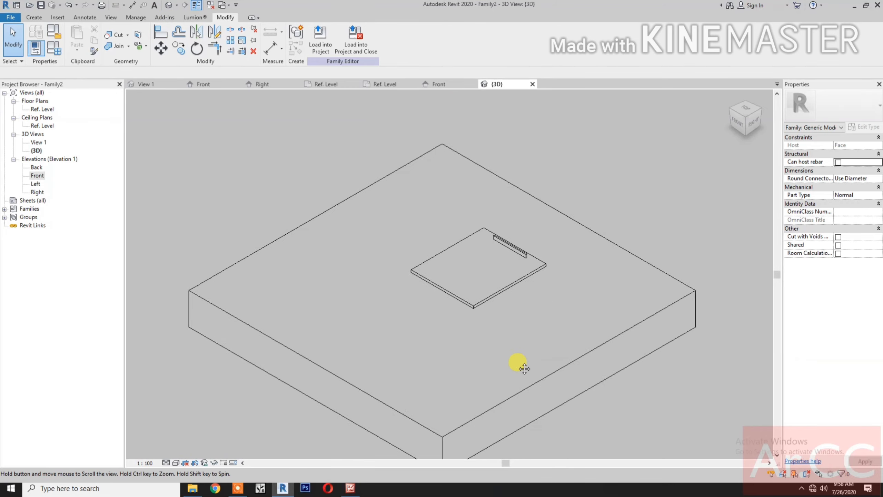
click(176, 462)
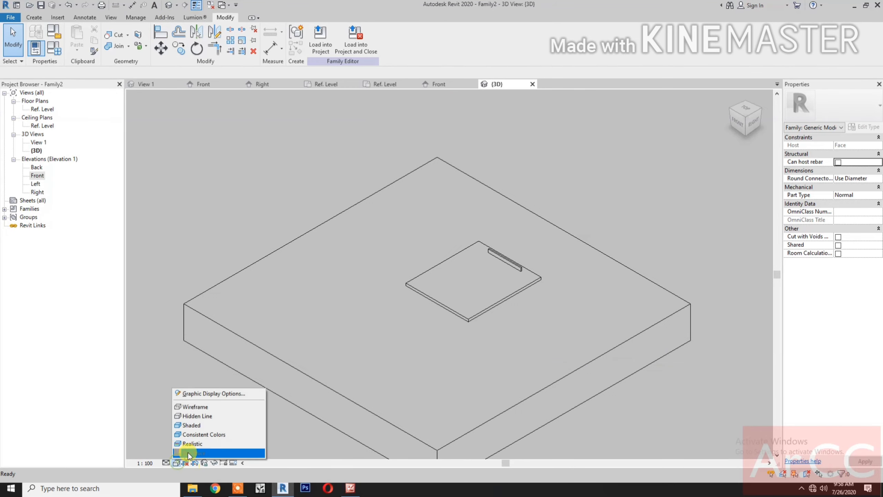
click(195, 435)
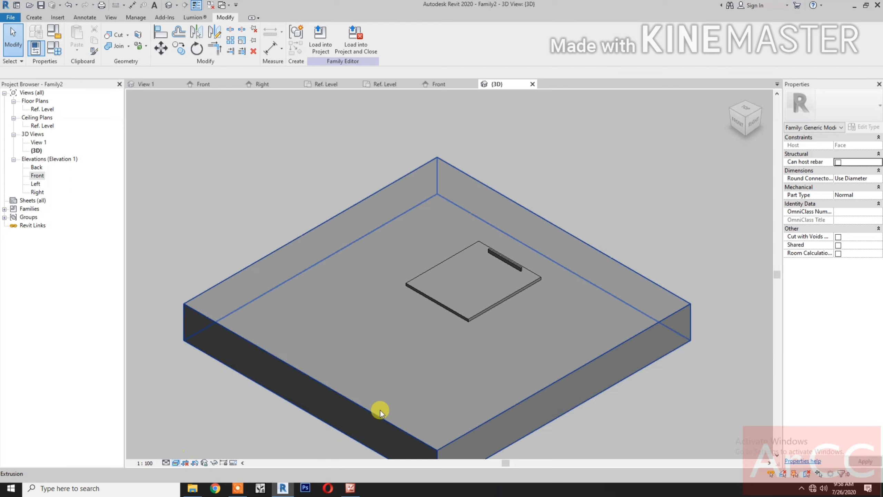
Step: Associate the panel extrusion's material with a new type parameter named Door Finish, grouped under Materials and Finishes
click(470, 319)
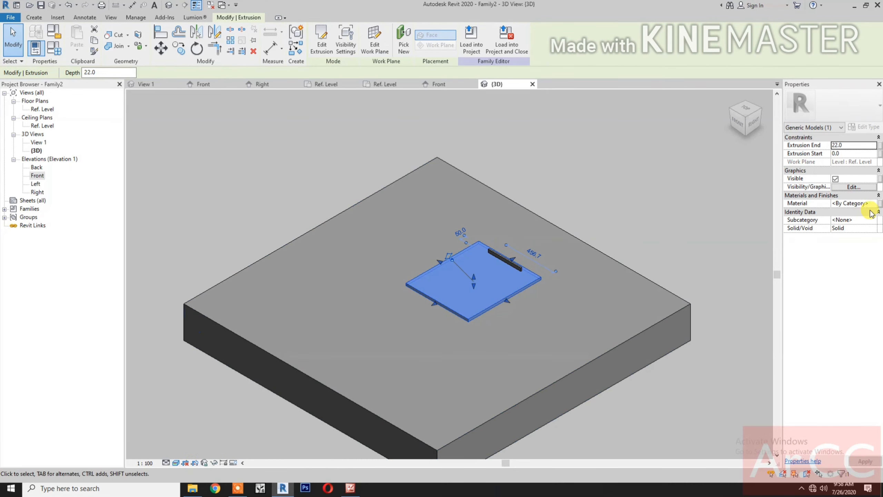
click(880, 206)
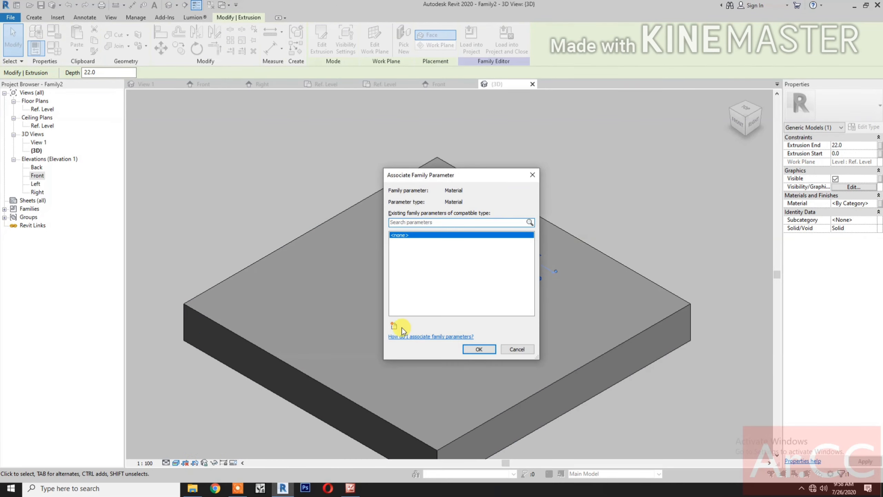
click(393, 326)
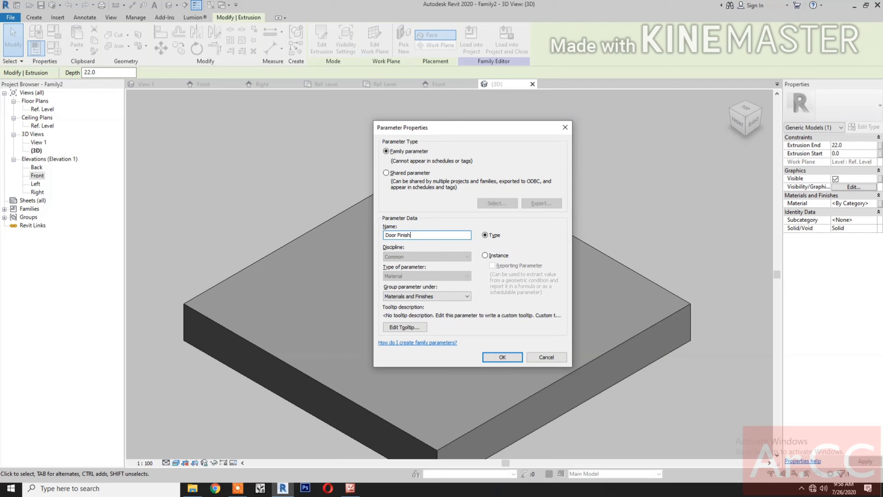
click(503, 358)
click(480, 349)
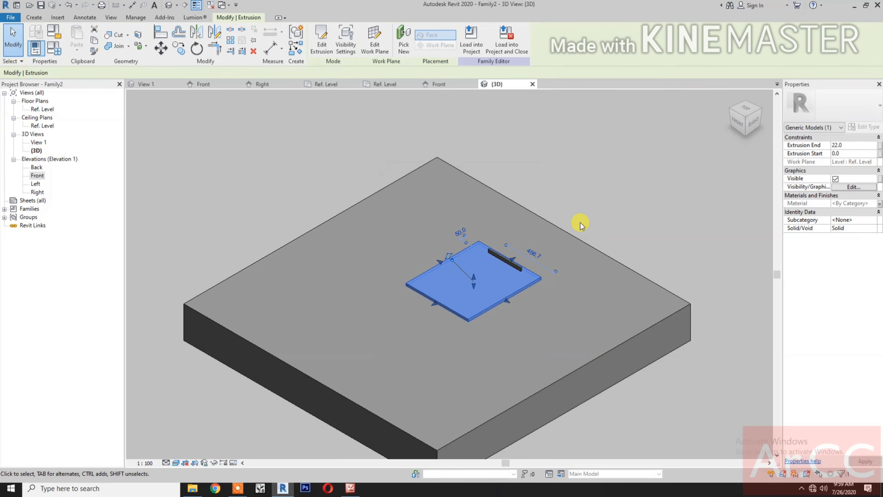
click(591, 205)
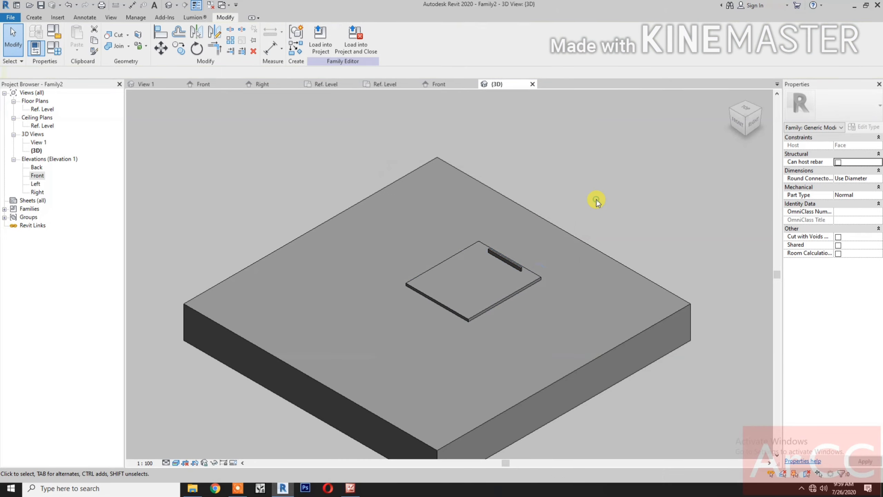
Step: Associate the pull handle extrusion's material with a new type parameter named Pull Handle Finish, grouped under Materials and Finishes
click(517, 268)
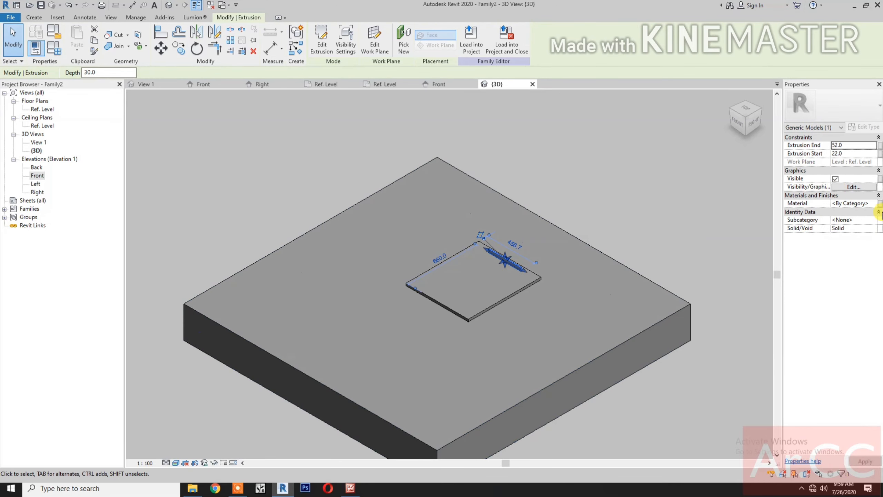
click(879, 207)
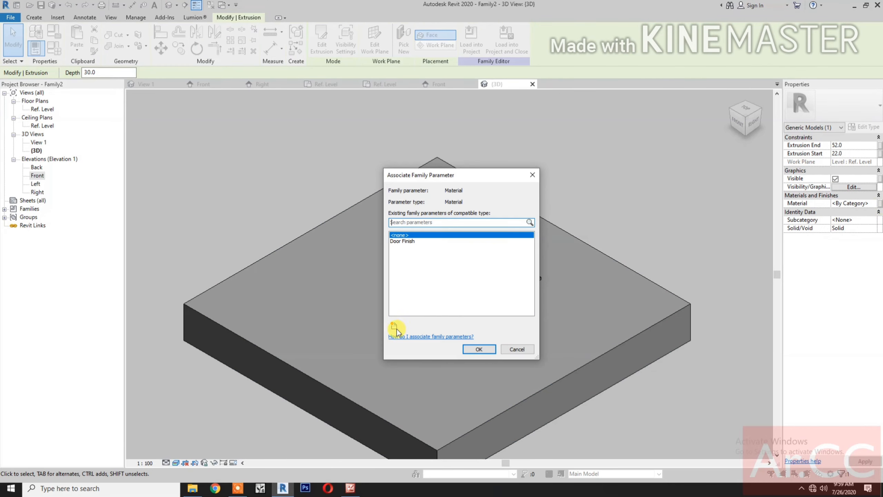
click(393, 328)
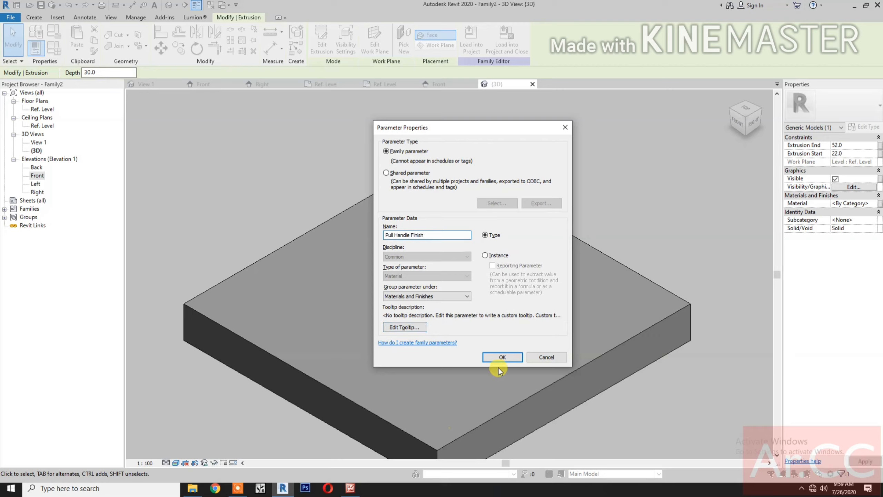
click(505, 358)
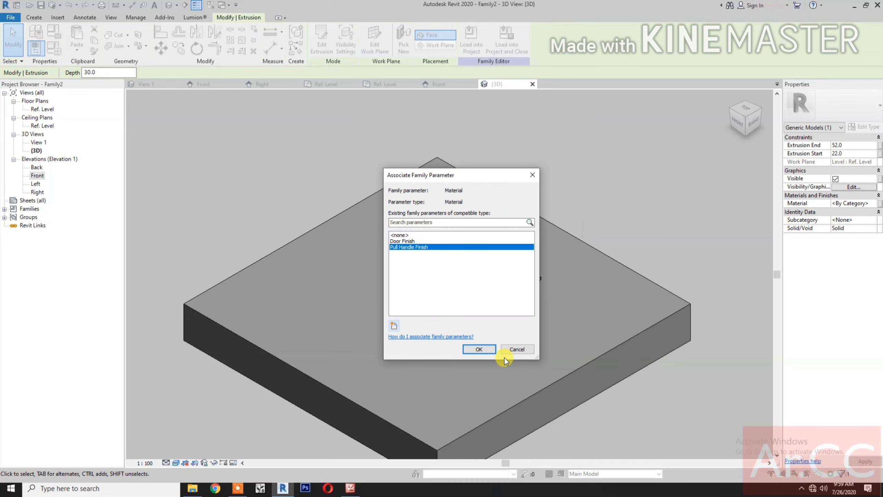
click(480, 350)
key(Escape)
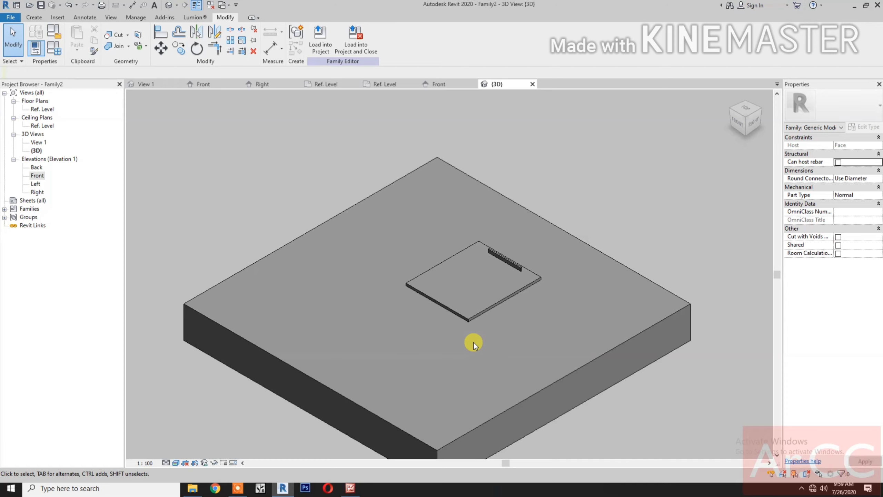
Step: Open the material choice for Door Finish in the family types and add Oak, White from the AEC Wood materials to the project
click(60, 55)
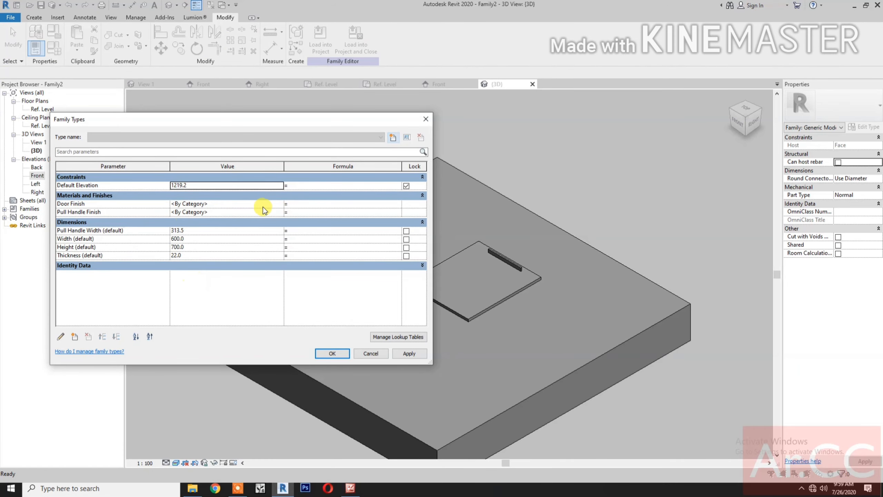
click(280, 204)
click(280, 203)
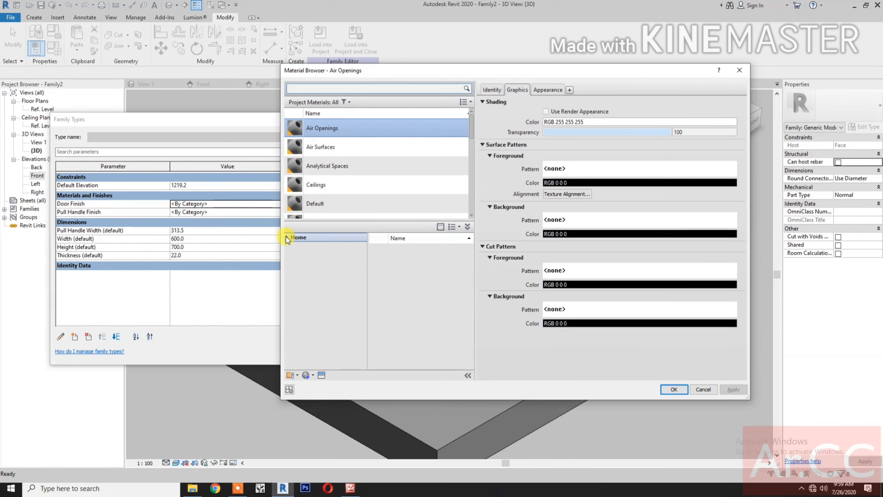
click(286, 237)
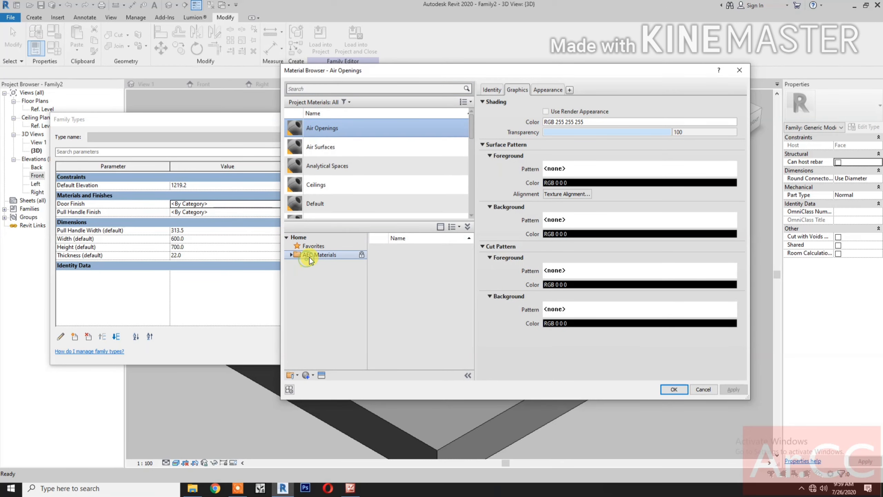
click(292, 255)
scroll(316, 346, down, 5)
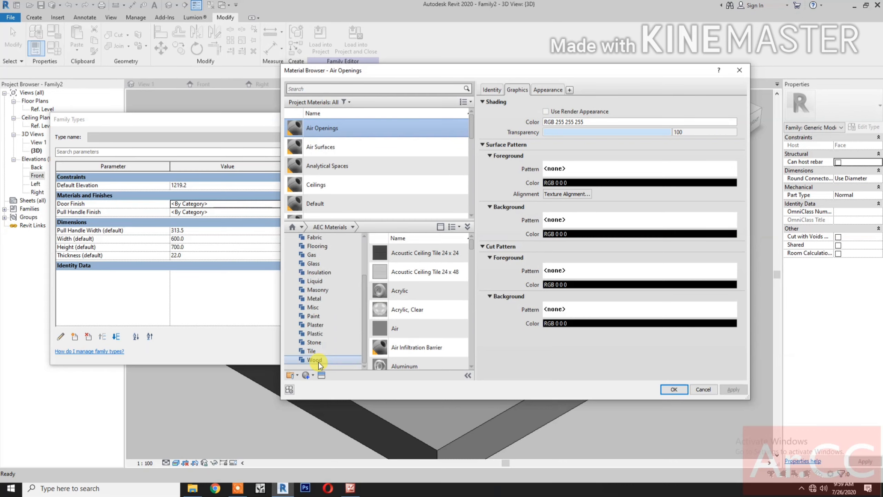
click(317, 360)
scroll(401, 357, down, 4)
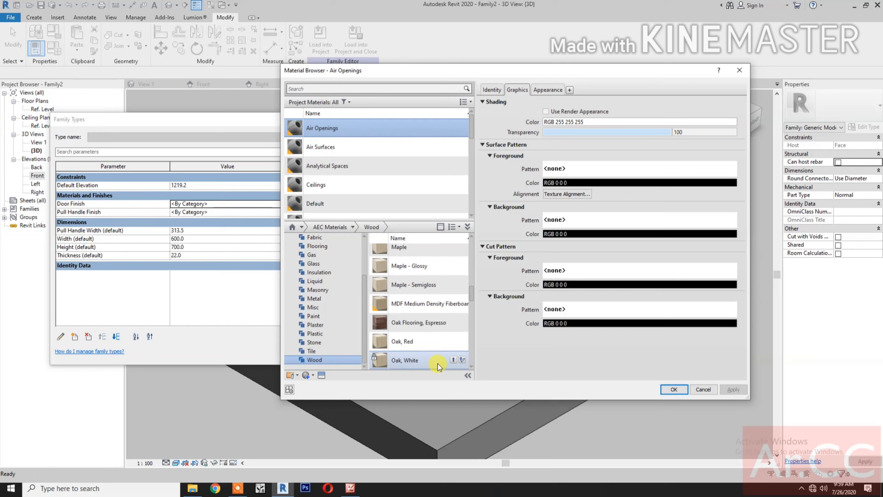
click(451, 361)
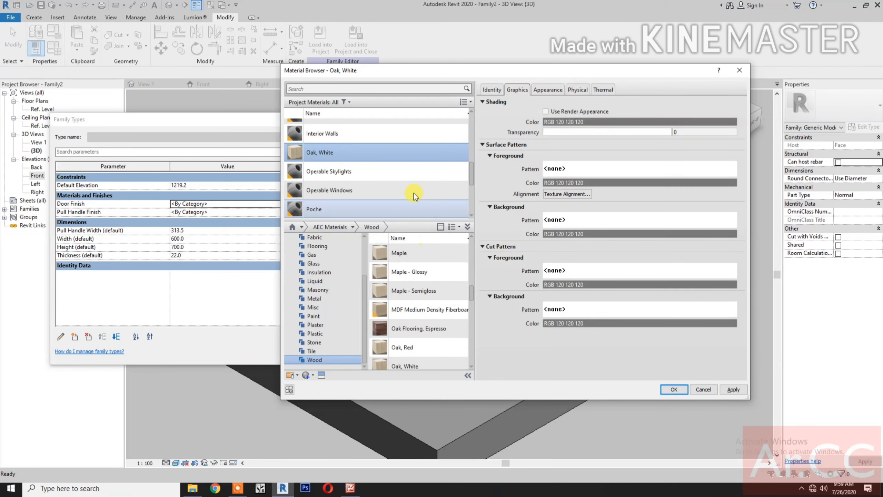
Step: Set the rotation of the Oak, White appearance image wood_oak_color.jpg to 90 degrees
click(555, 90)
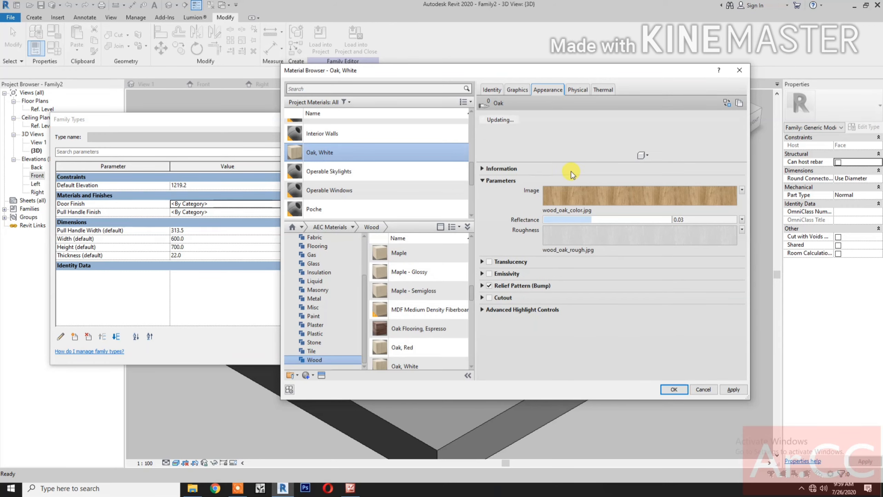
click(572, 194)
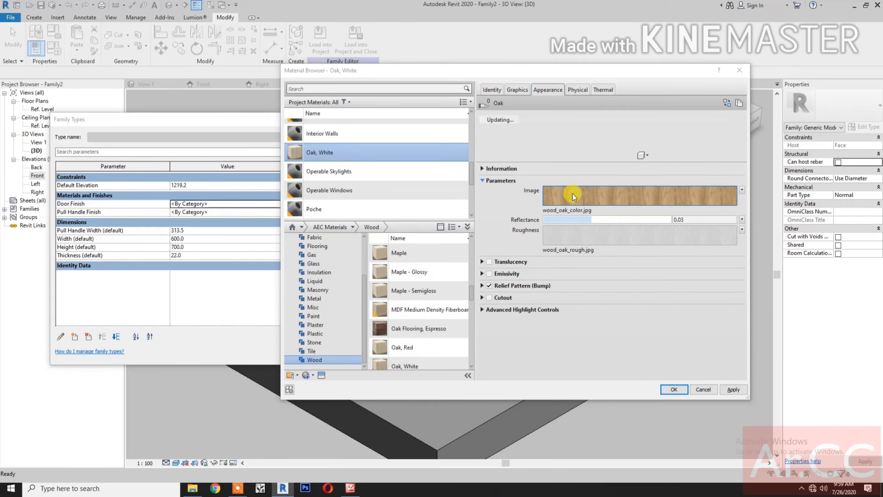
click(421, 318)
double_click(421, 319)
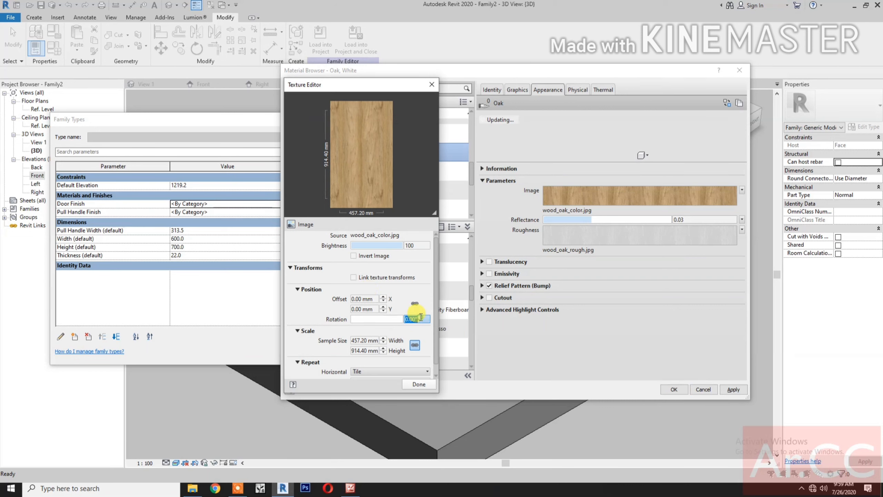
text(90)
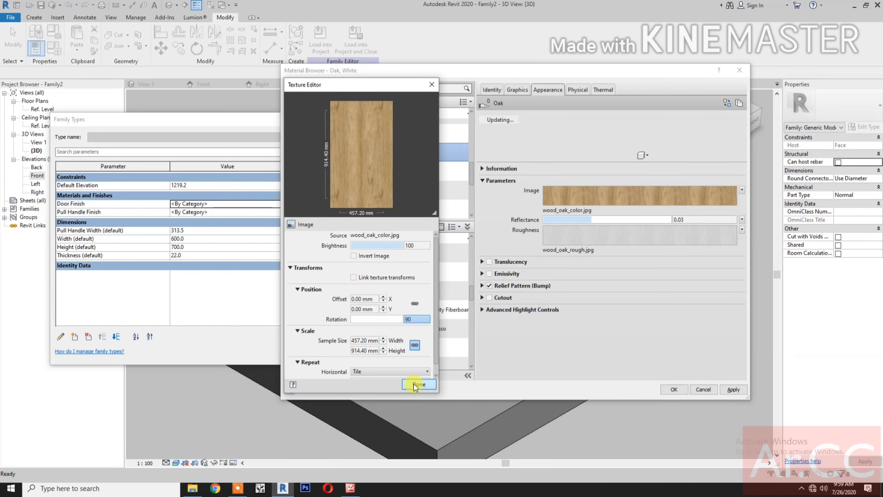
click(417, 385)
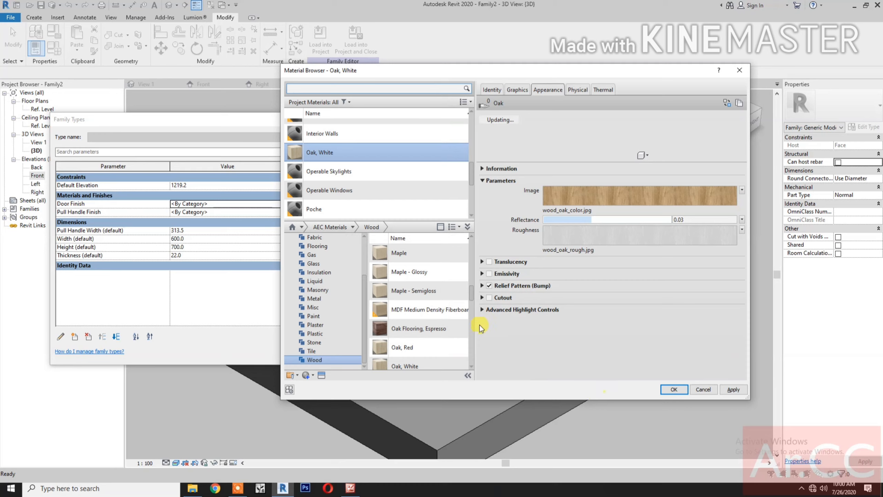
Step: Rename the Oak, White material to "Oak, White - Door" and apply it as the Door Finish value
right_click(348, 153)
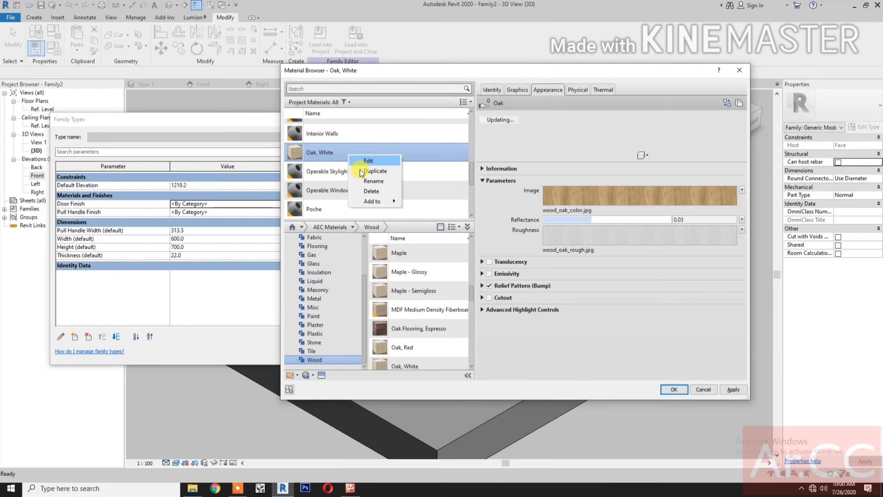
click(373, 181)
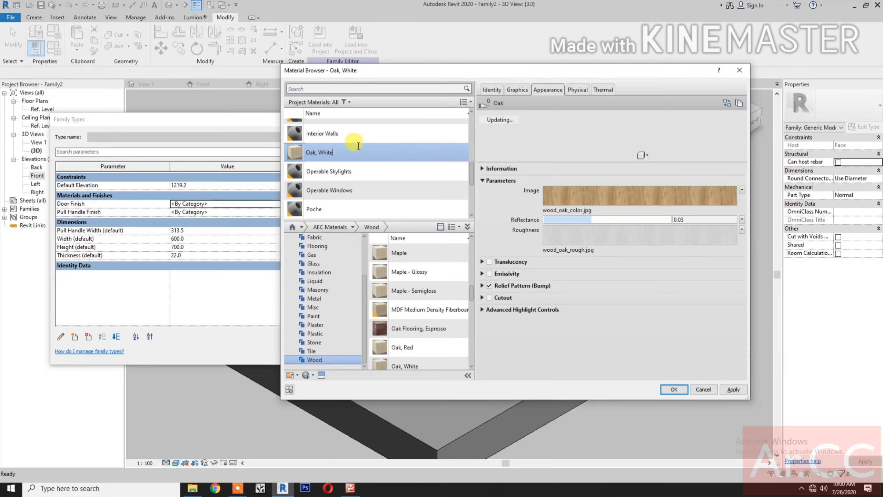
text(-D)
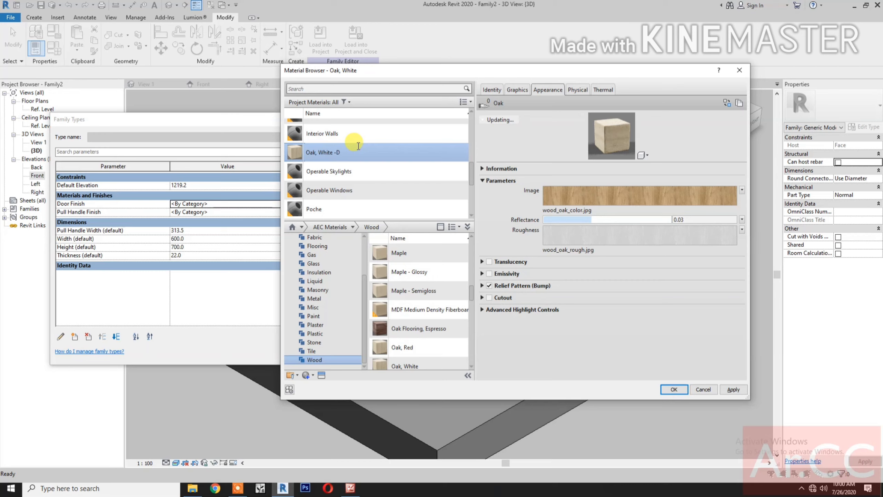
text(0)
text(-)
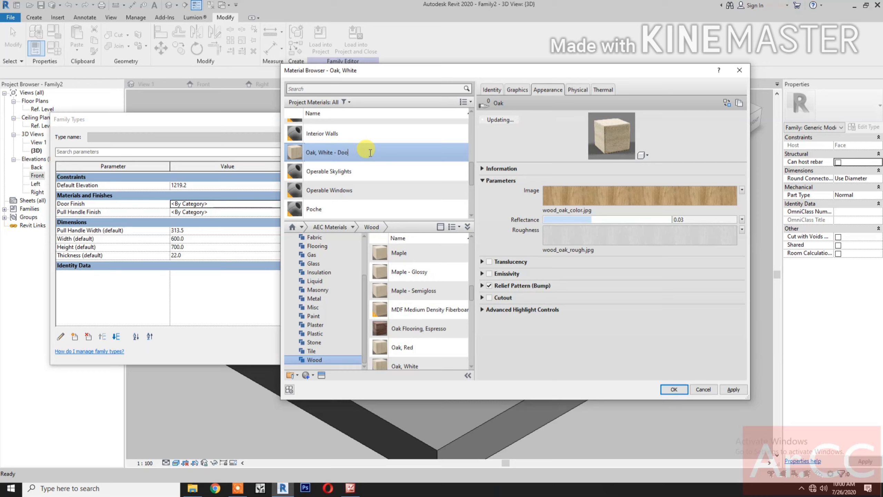
click(673, 389)
click(410, 354)
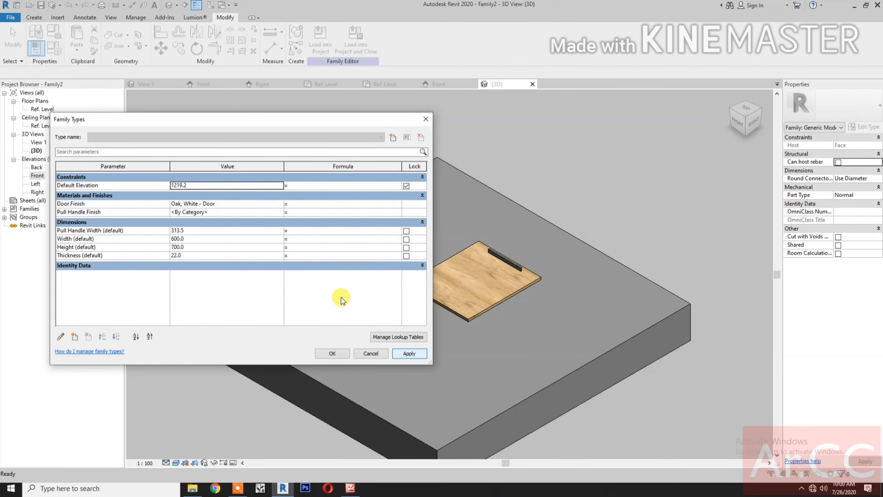
Step: Open the material choice for Pull Handle Finish and add Stainless Steel, Polished from the AEC Metal materials to the project
click(281, 213)
click(281, 212)
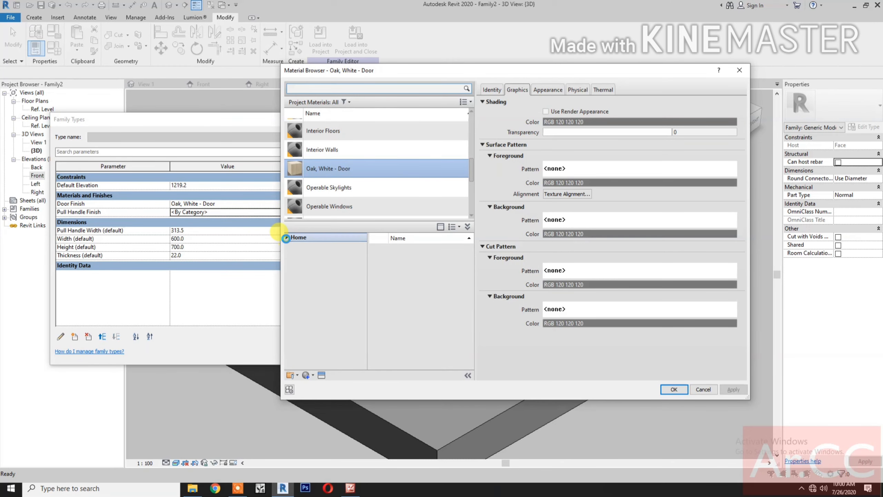
click(285, 238)
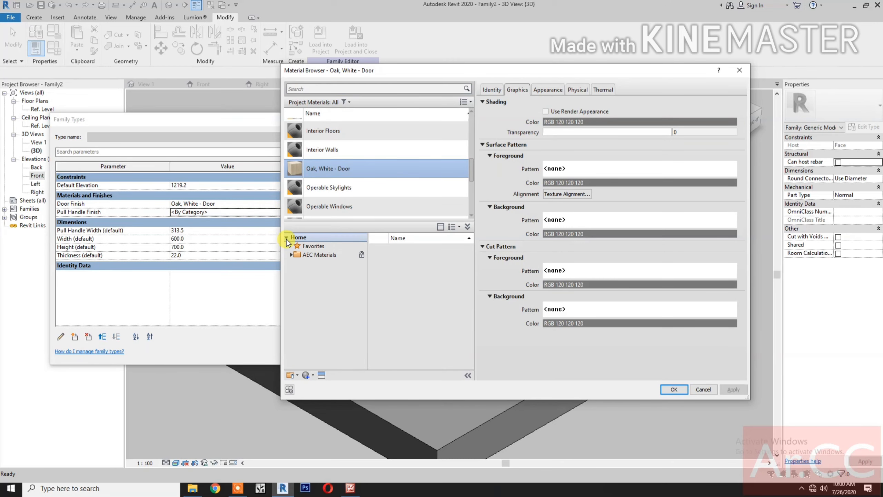
click(290, 255)
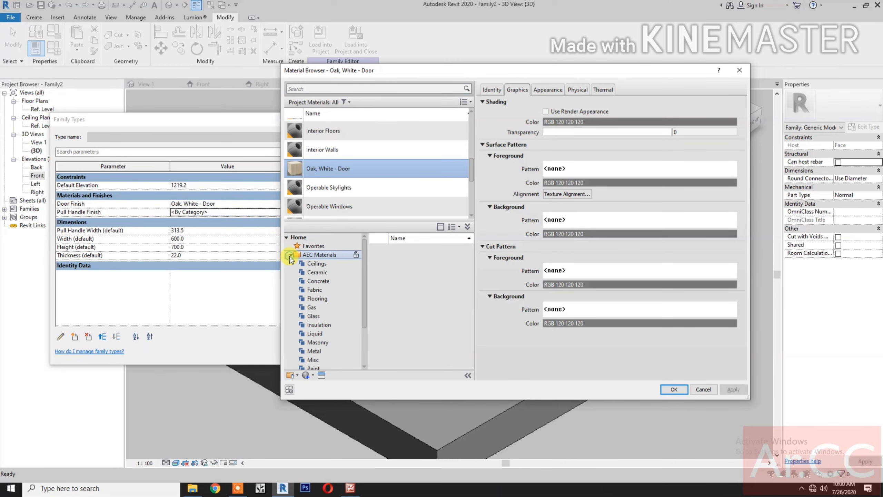
click(339, 351)
scroll(404, 343, down, 2)
scroll(405, 343, down, 8)
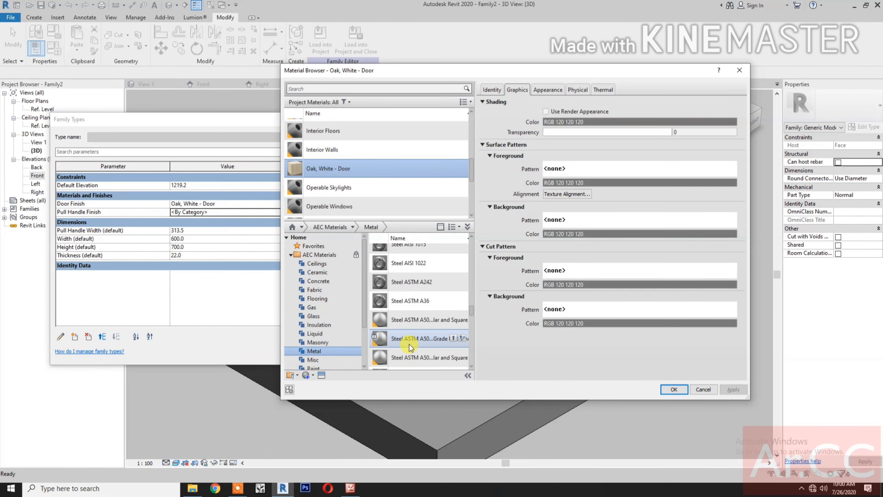
scroll(425, 351, down, 3)
scroll(426, 347, up, 3)
scroll(426, 339, up, 2)
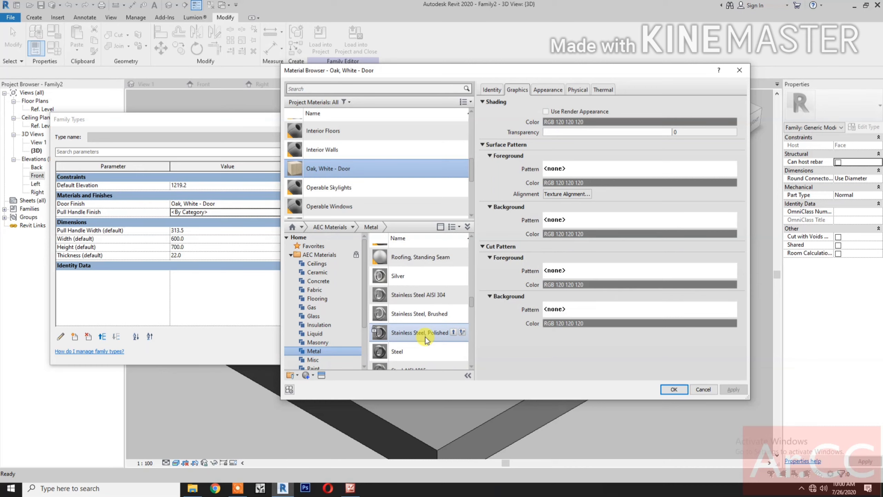
click(453, 332)
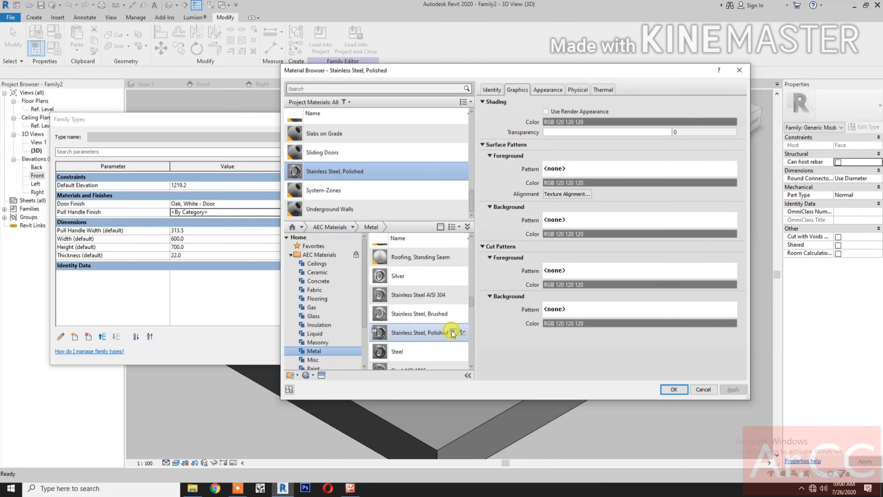
Step: Rename the added steel material to "Stainless Steel, Polished - Pull Handle" and assign it to Pull Handle Finish
right_click(370, 174)
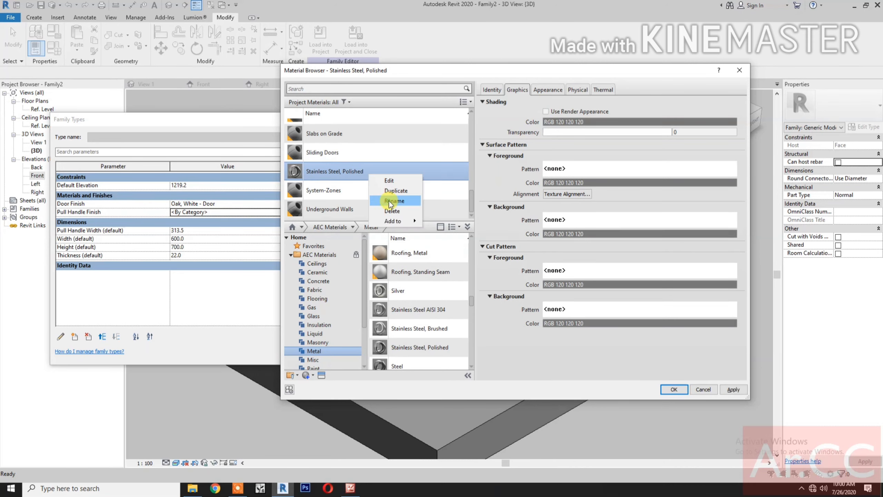
click(387, 201)
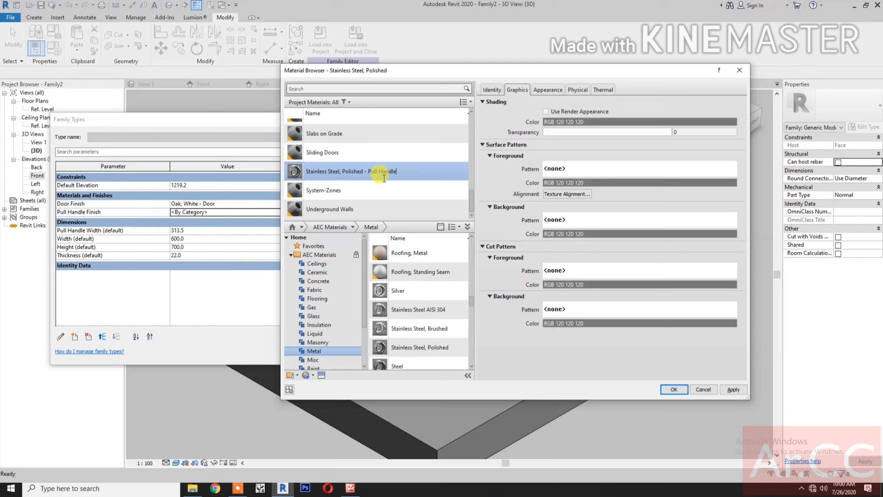
click(674, 389)
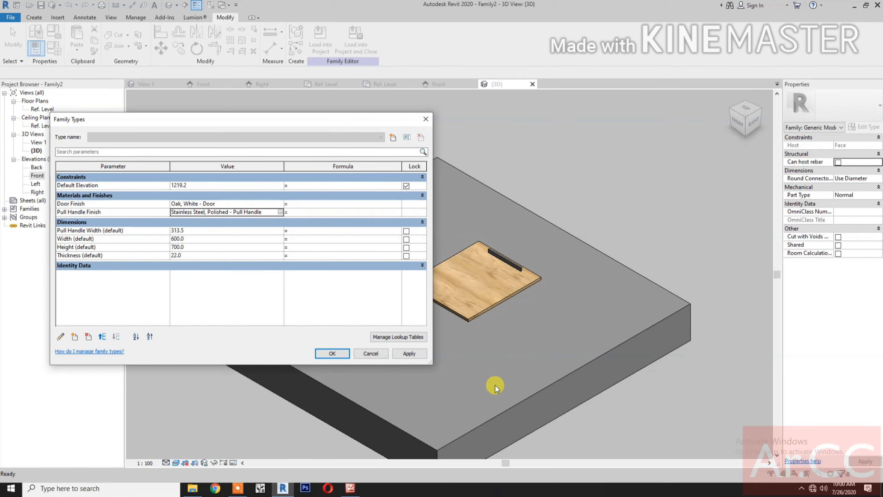
Step: Reorder the Dimensions parameters so Pull Handle Width comes last, below Thickness, and accept the family types
click(137, 229)
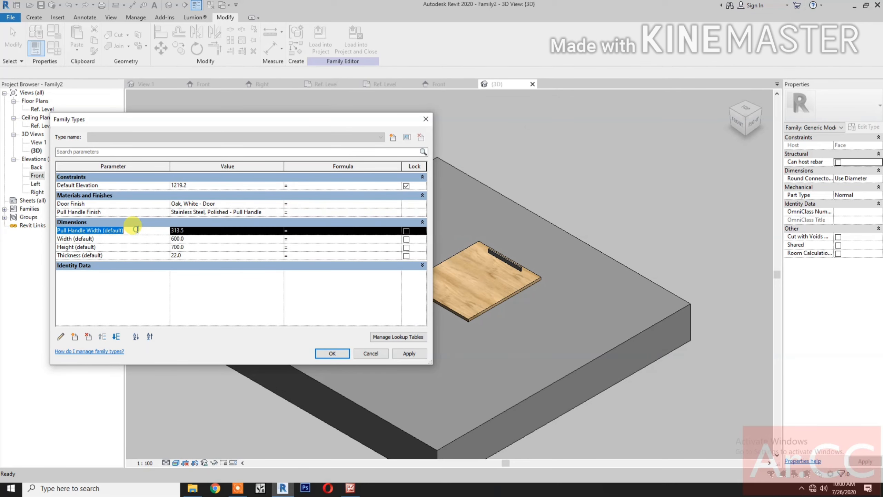
click(117, 336)
click(117, 336)
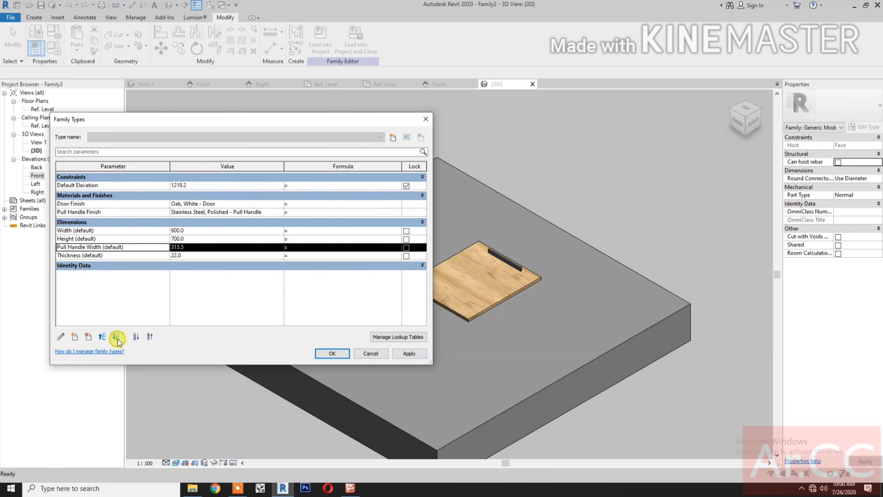
click(117, 336)
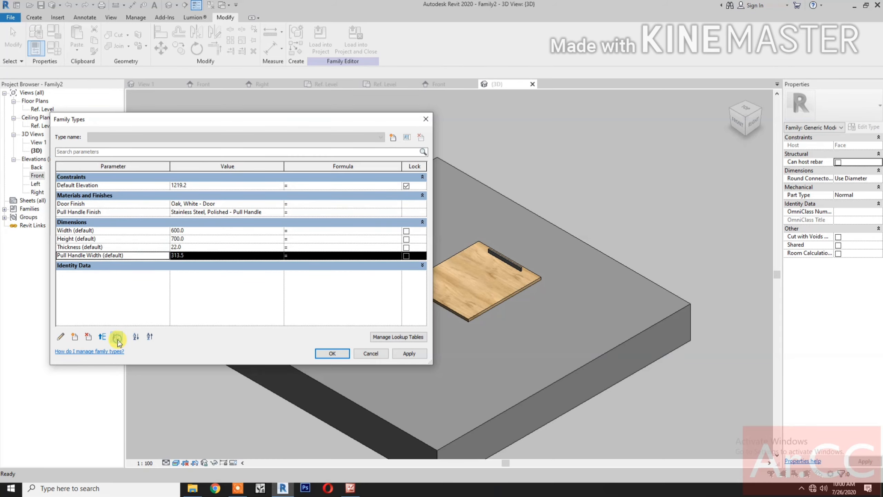
click(323, 352)
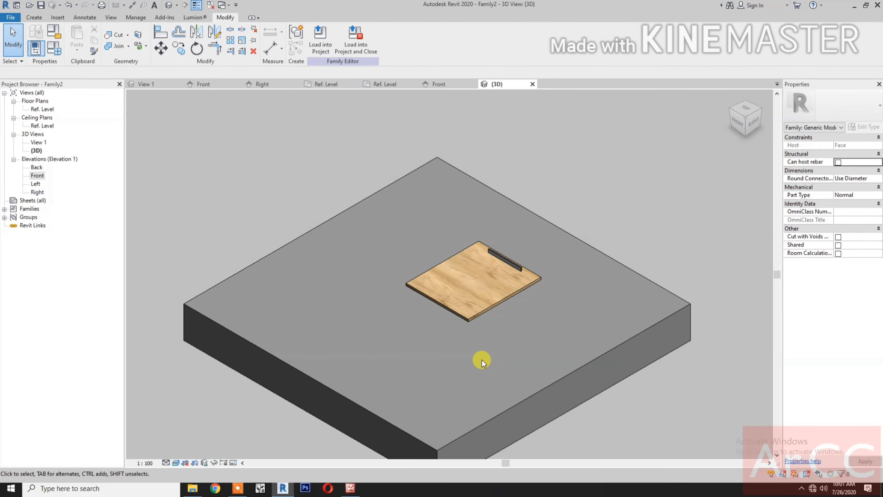
Step: Set the Pull Handle Width parameter to 400 in the family types
click(57, 50)
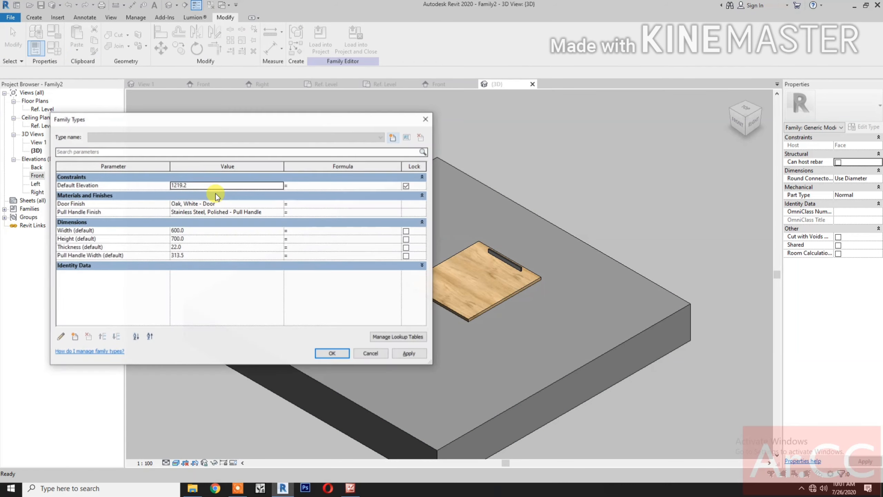
click(205, 255)
text(400)
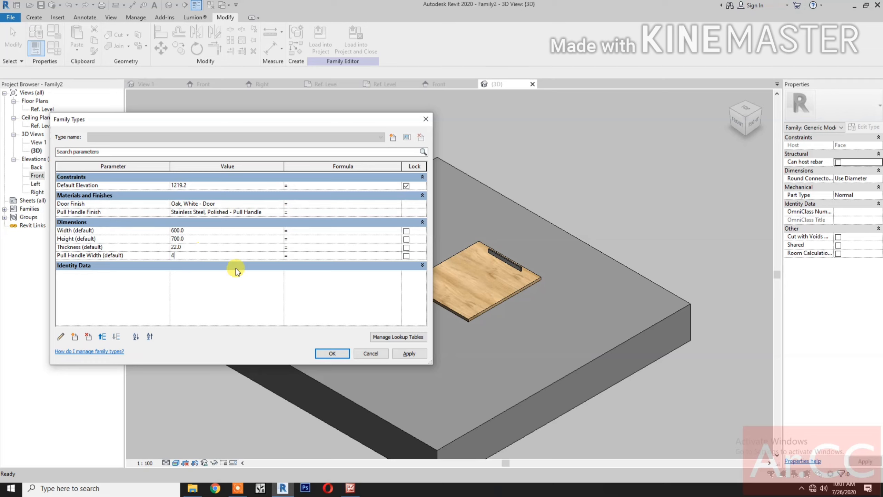
click(418, 355)
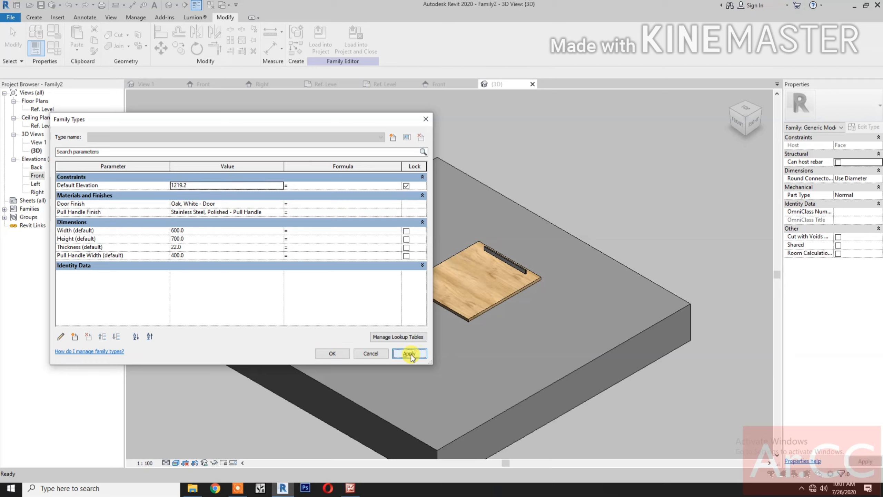
click(335, 353)
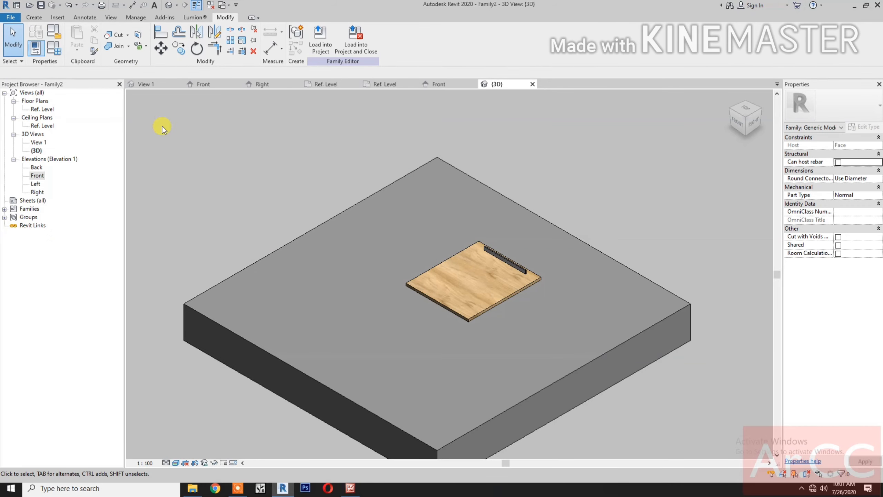
Step: Save the family to the Desktop as "Door Panel Plain"
click(40, 4)
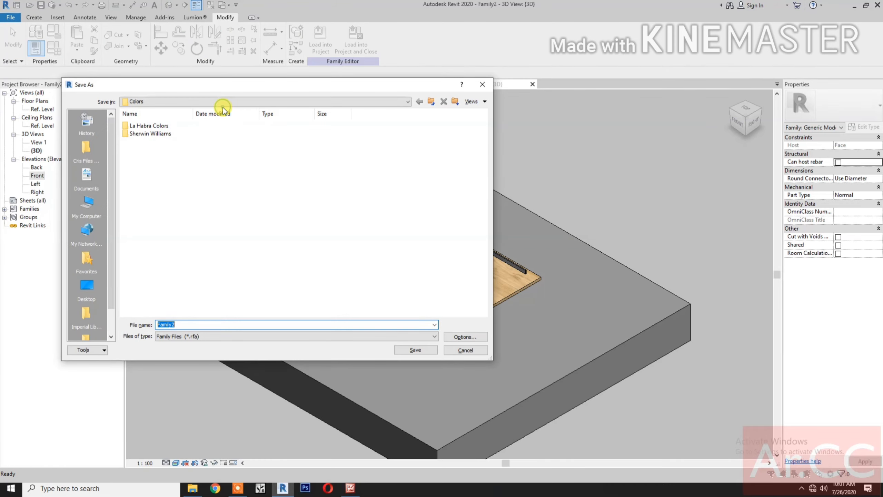
click(223, 102)
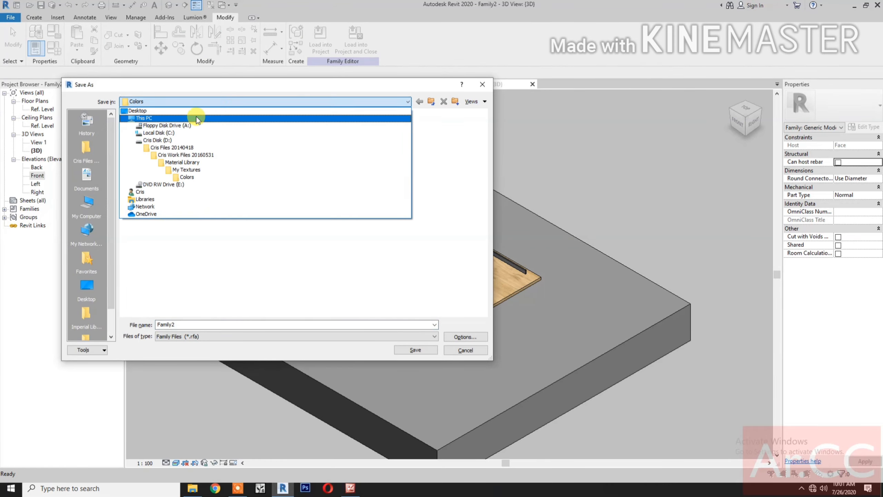
click(197, 112)
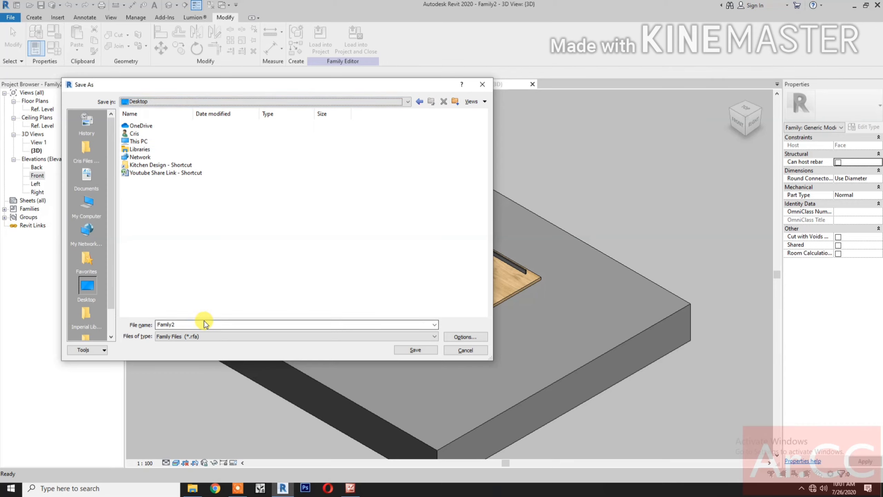
click(205, 324)
text(Door Panel Plain)
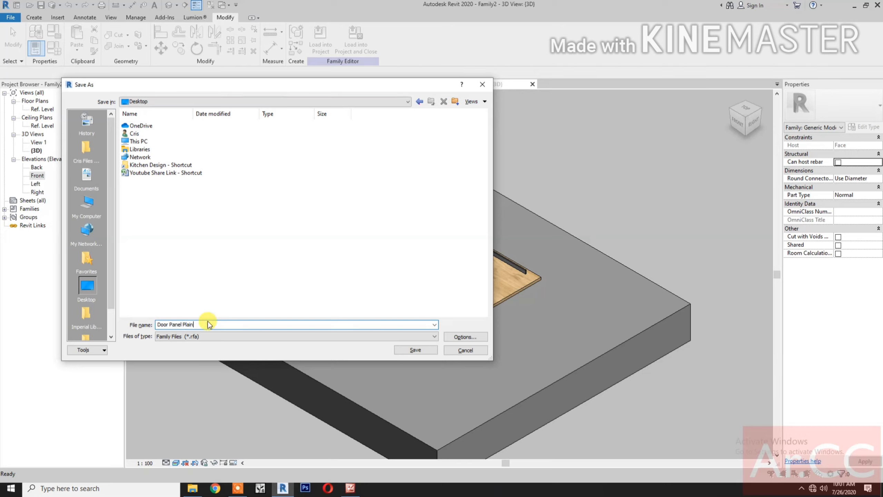
click(416, 350)
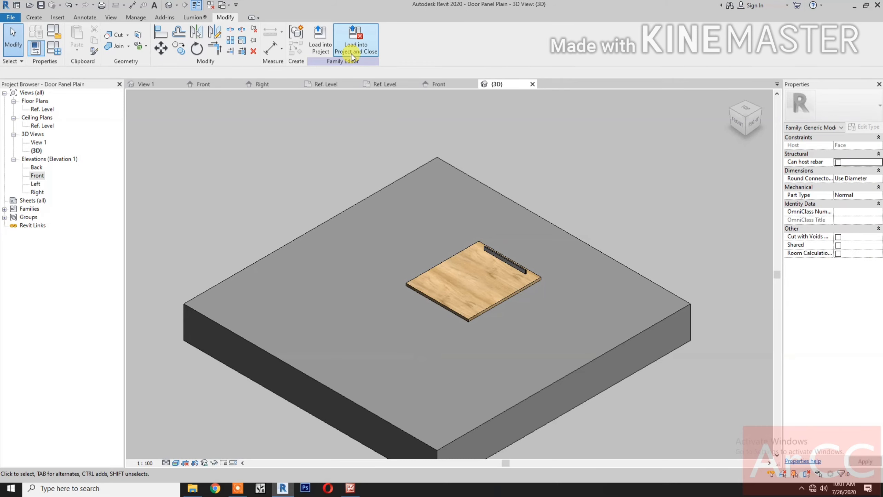
Step: Load the door panel family into the Family1 casework family, close its editor, and leave component placement
click(352, 55)
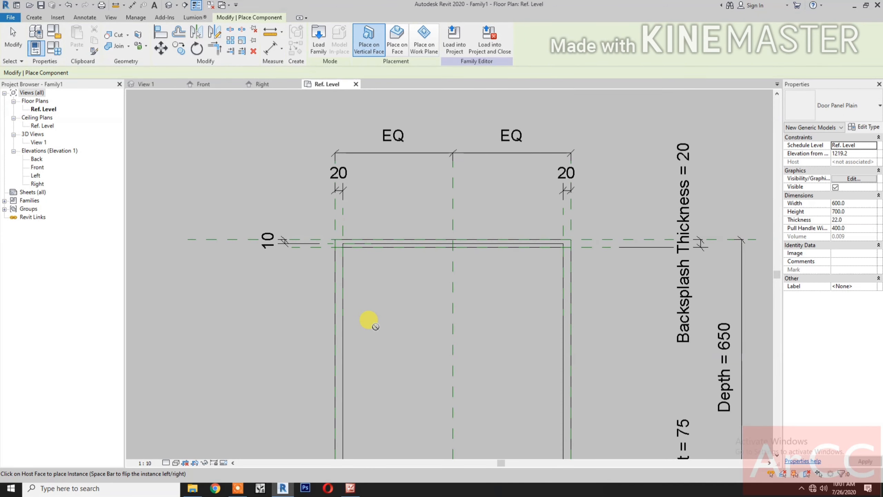
scroll(383, 318, down, 1)
key(Escape)
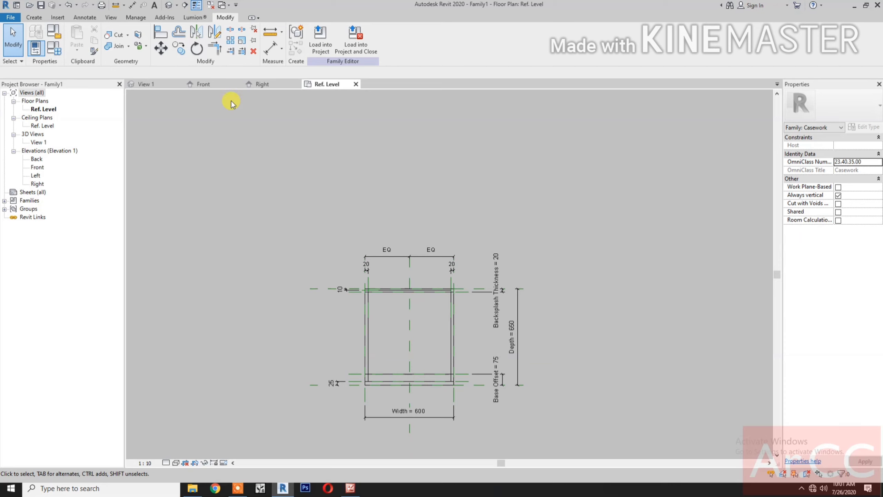
Step: Switch to the Front elevation of the casework family and set its visual style to Realistic
click(204, 83)
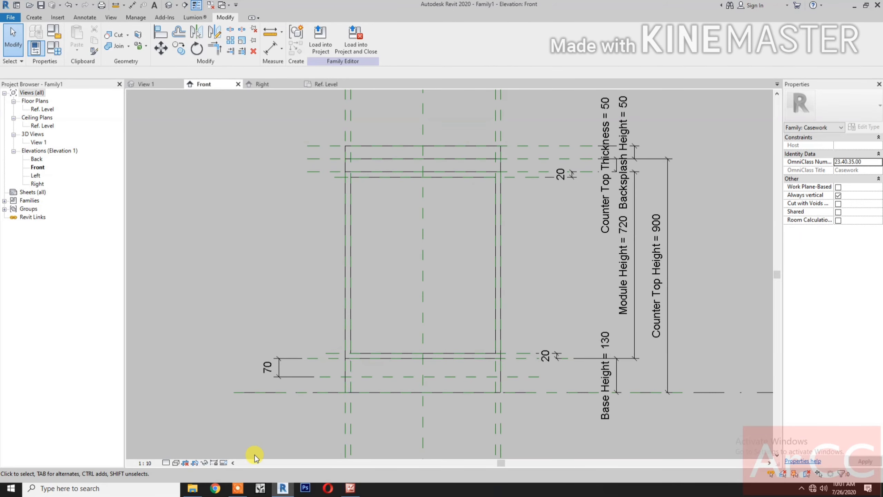
click(184, 464)
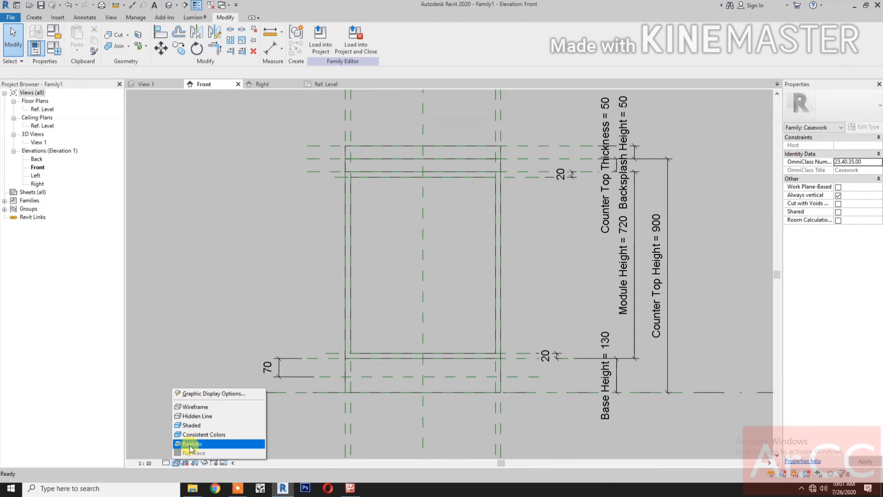
click(190, 446)
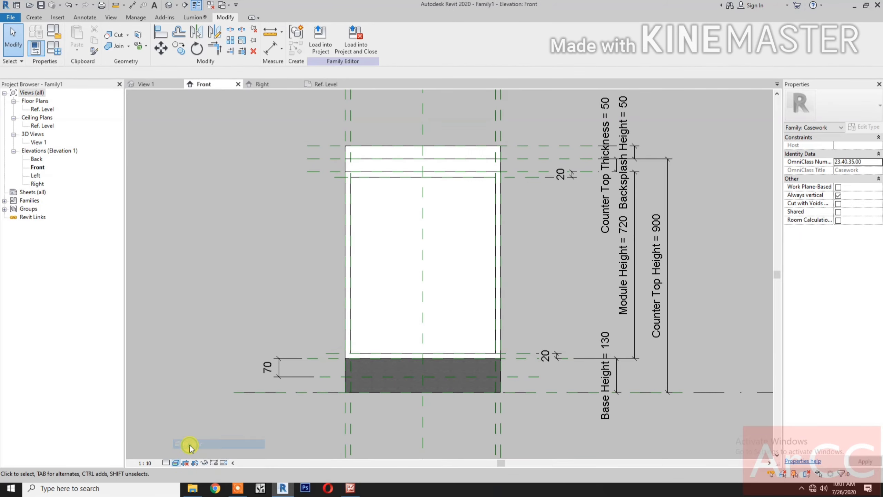
Step: Place an instance of the Door Panel Plain generic model on the cabinet's front face, near its left side
click(4, 201)
click(13, 217)
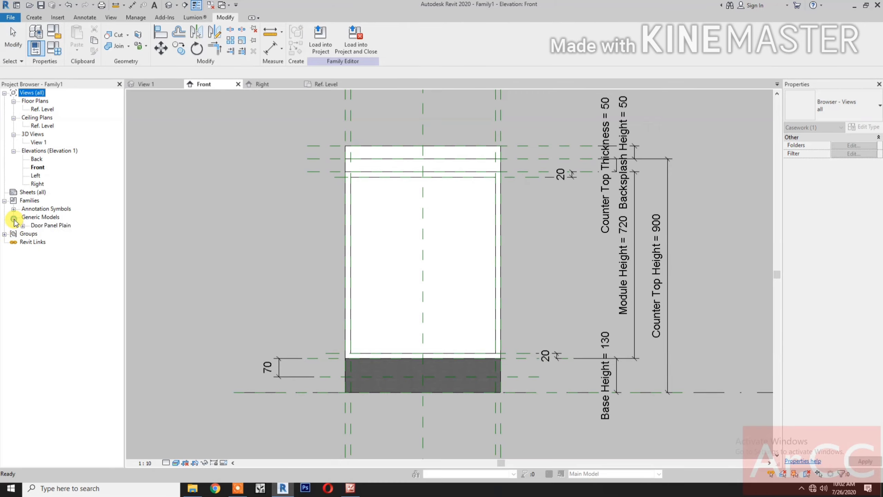
click(23, 226)
drag(49, 234, 193, 261)
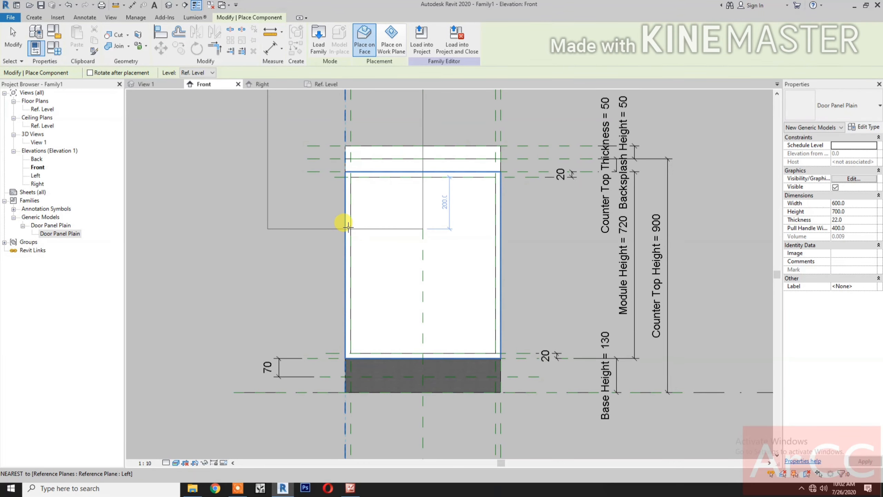
scroll(348, 227, up, 3)
scroll(345, 231, down, 2)
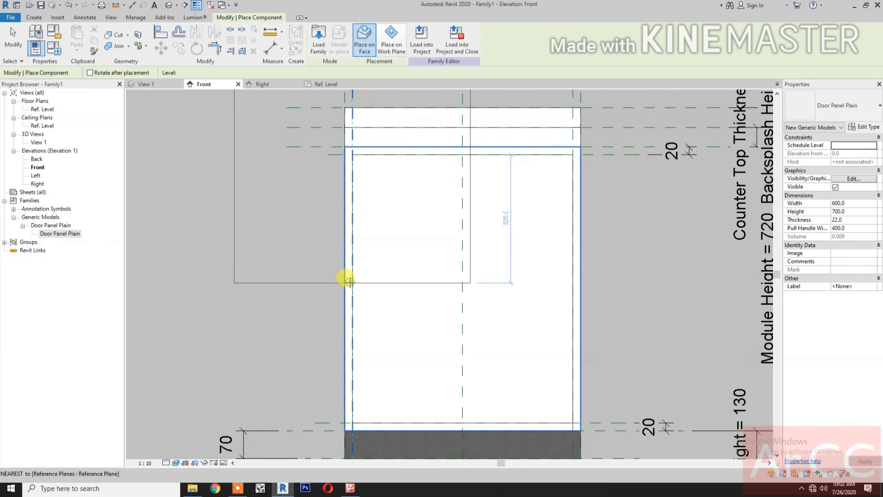
click(351, 283)
scroll(338, 295, down, 4)
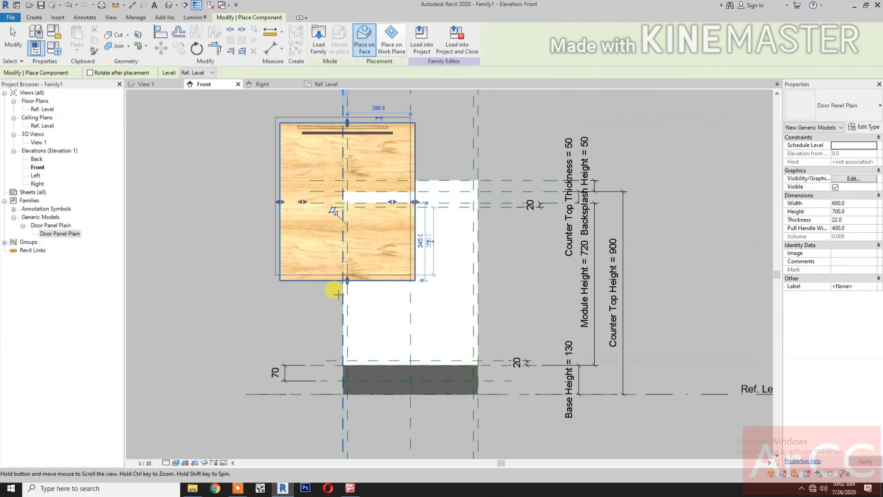
key(Escape)
key(Escape)
Step: Align the door panel's vertical centre to the Center (Left/Right) reference plane and lock the alignment
key(l)
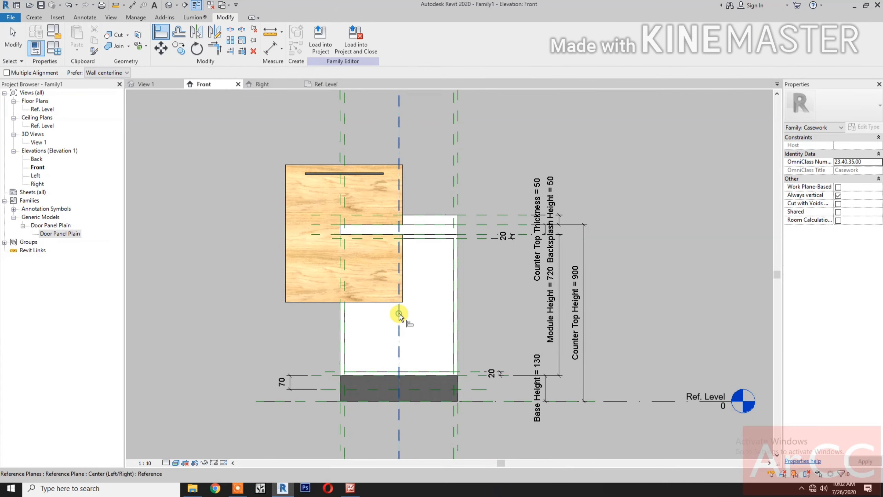
click(398, 313)
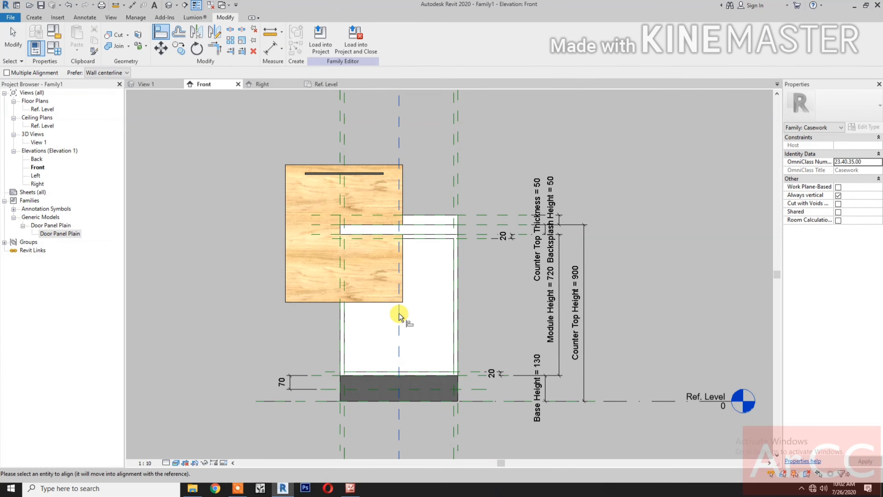
click(345, 192)
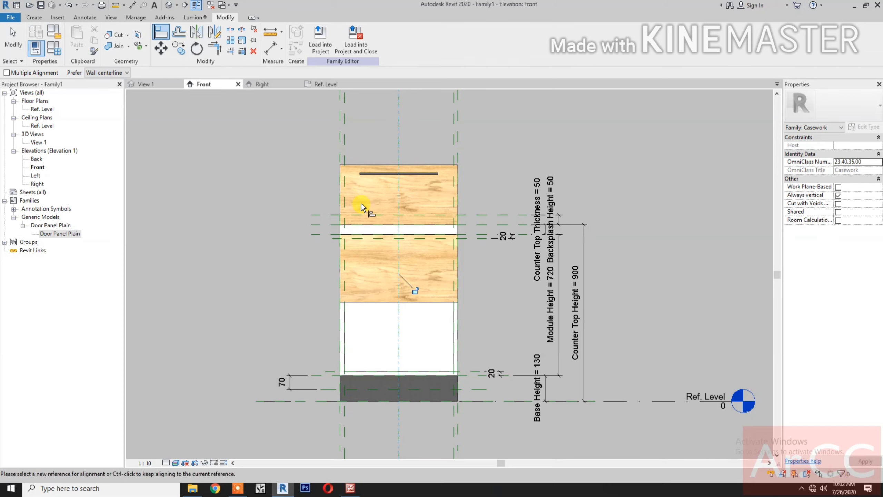
click(416, 290)
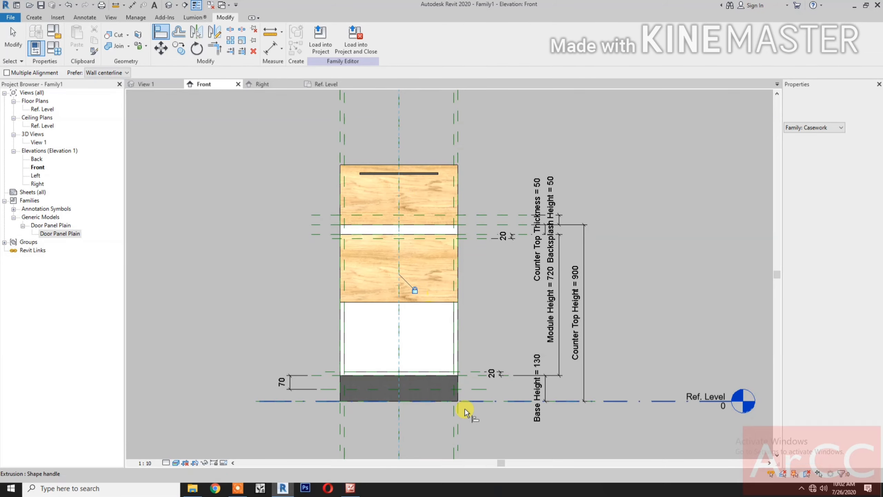
Step: Align the door panel's bottom edge to the reference plane 70 mm below the module's base and lock the alignment
click(472, 391)
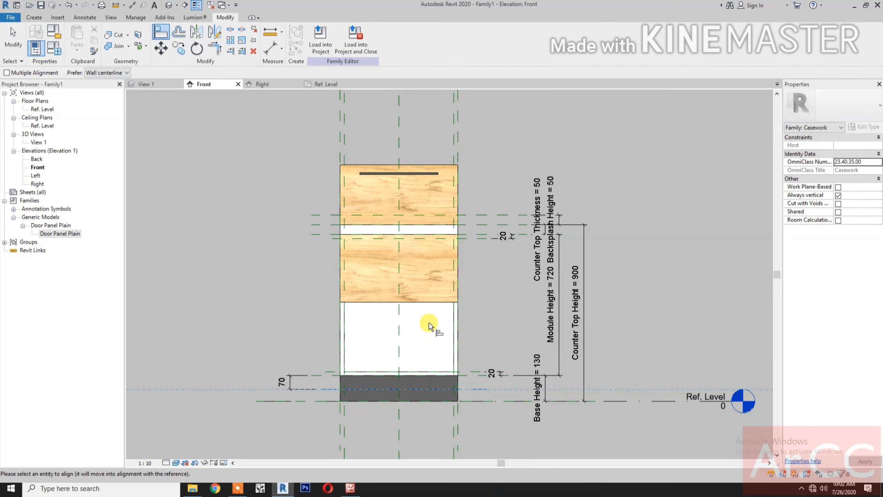
click(431, 302)
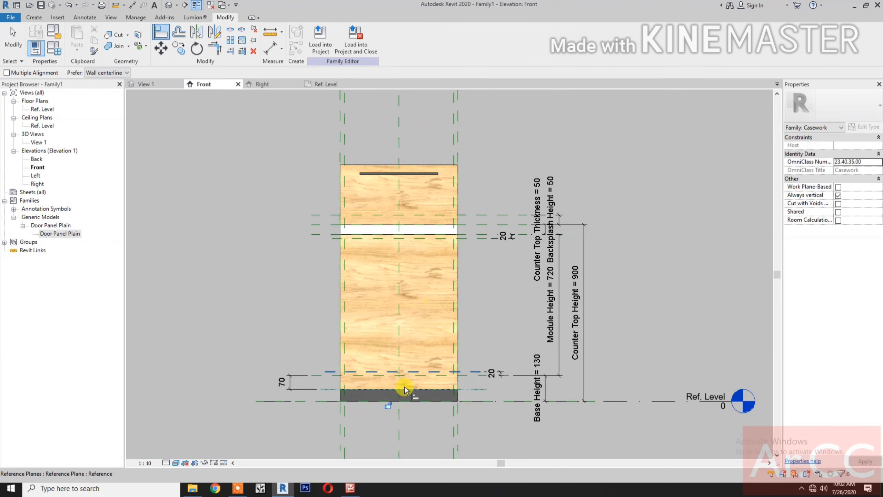
click(389, 405)
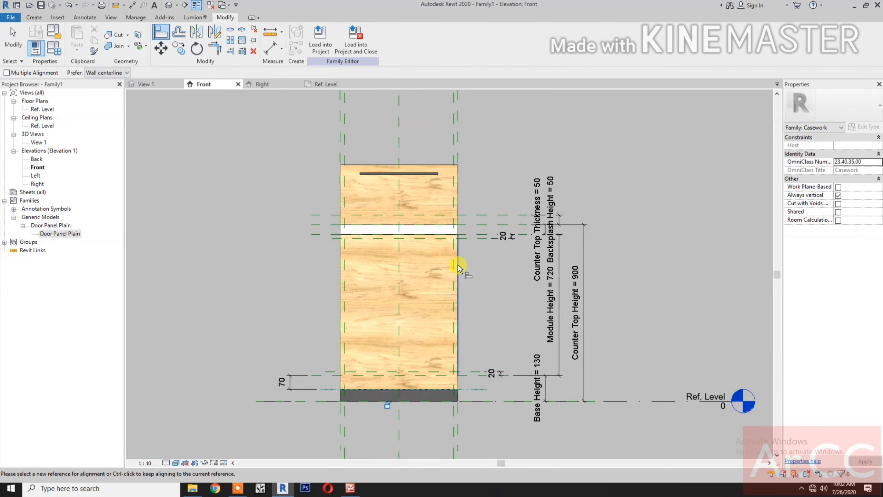
scroll(458, 265, up, 1)
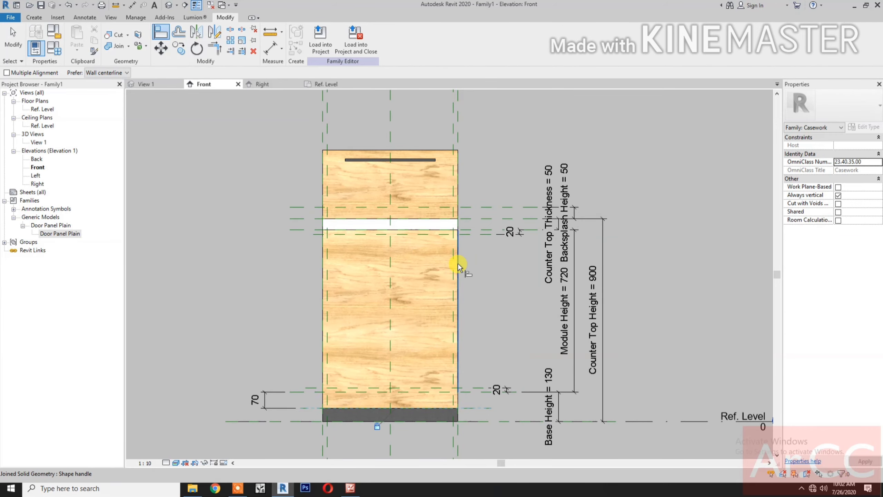
key(Escape)
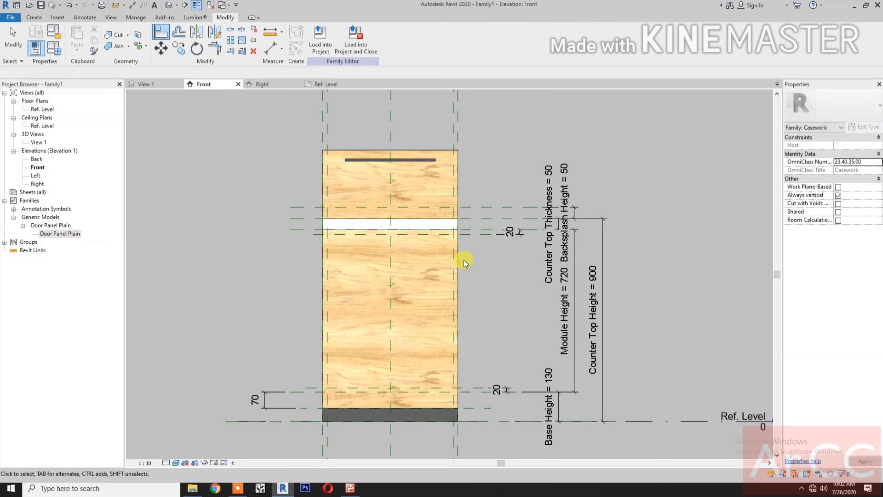
Step: Draw a short horizontal reference plane just below the counter top's underside, extending across the cabinet's left edge
click(34, 17)
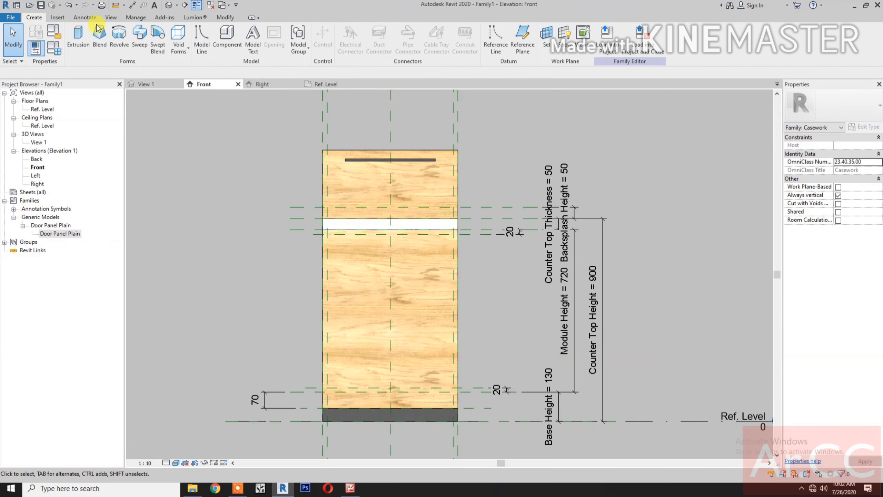
click(523, 39)
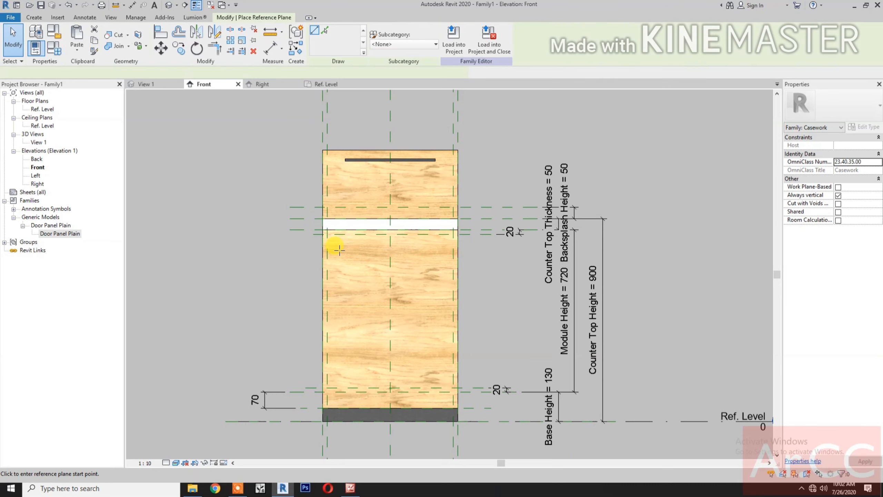
scroll(334, 237, up, 8)
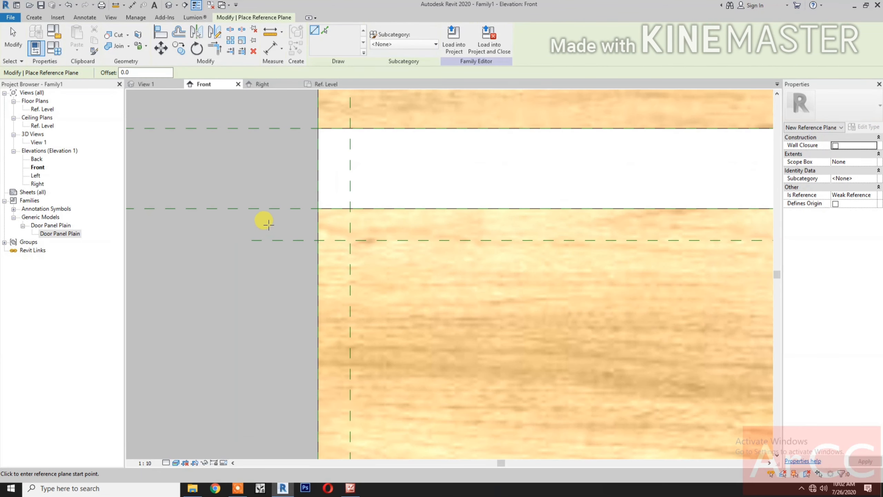
click(256, 225)
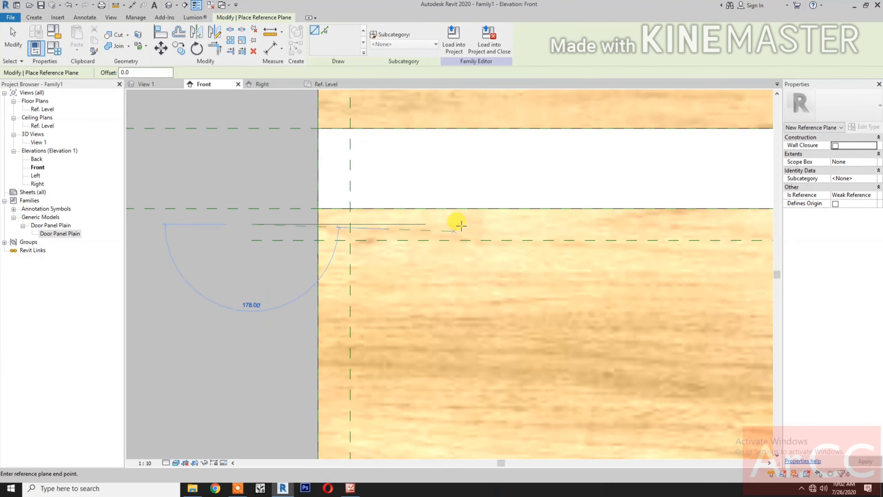
click(461, 224)
key(Escape)
key(Escape)
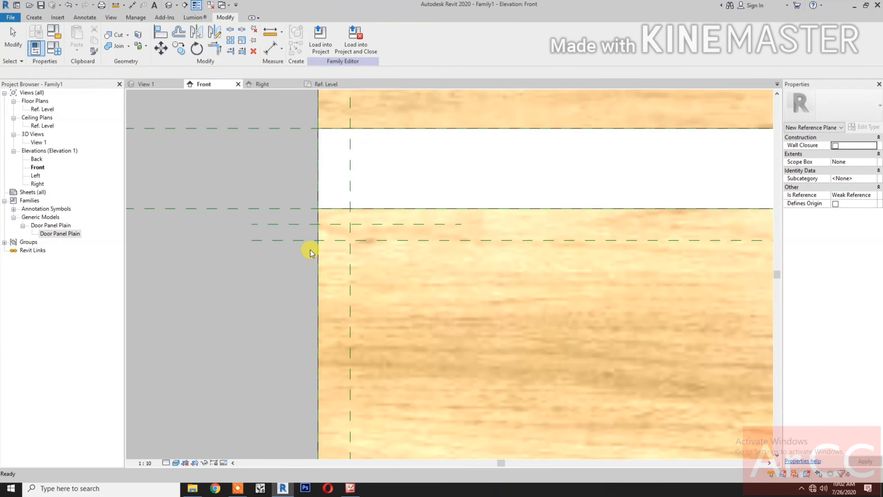
Step: Add an aligned dimension between the counter top's underside reference plane and the new plane below it
key(i)
click(281, 208)
click(280, 224)
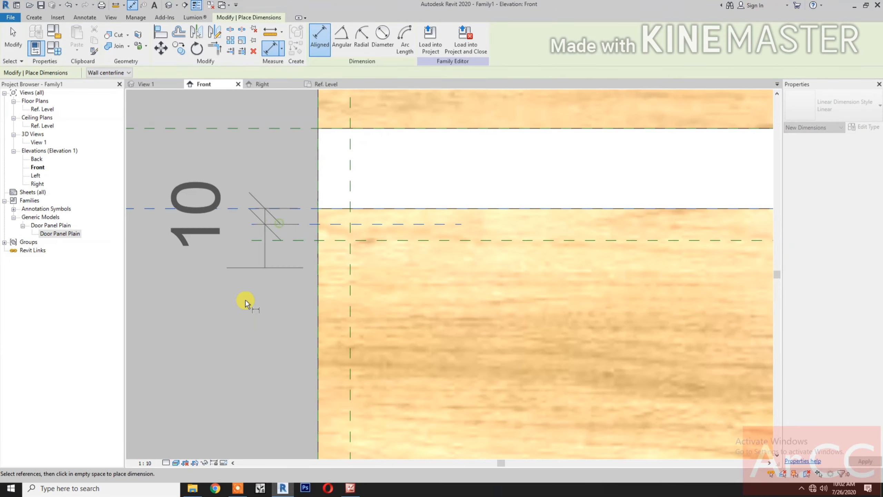
scroll(246, 300, down, 1)
middle_drag(248, 300, 396, 324)
click(271, 320)
scroll(314, 303, down, 1)
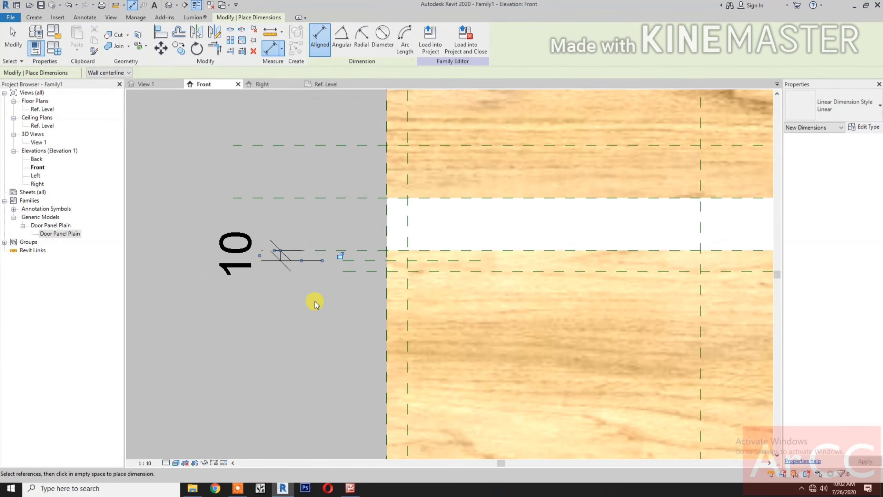
key(Escape)
key(Escape)
Step: Set the new reference plane's offset from the counter top's underside to 6 mm and lock the dimension
click(359, 261)
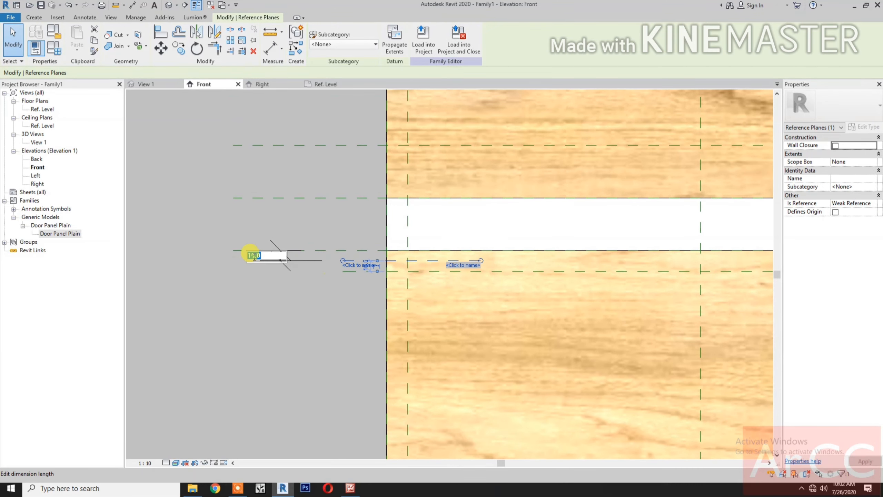
click(249, 254)
text(6)
key(Return)
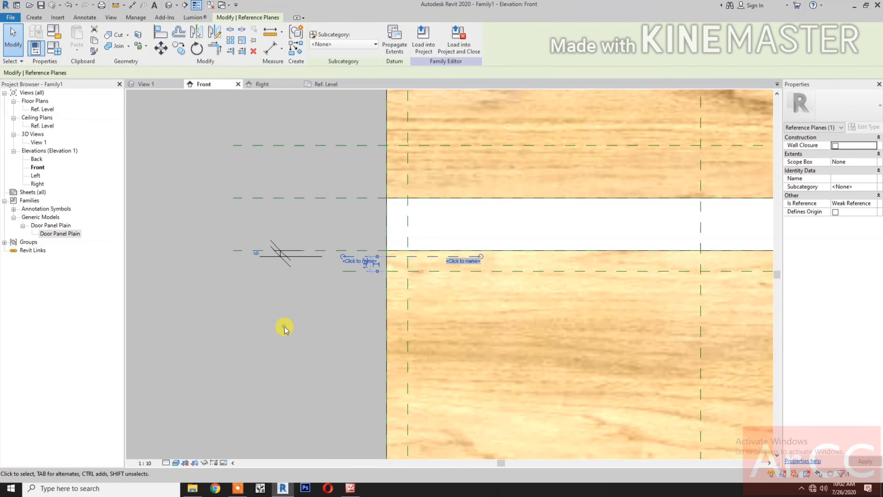
click(282, 325)
click(277, 256)
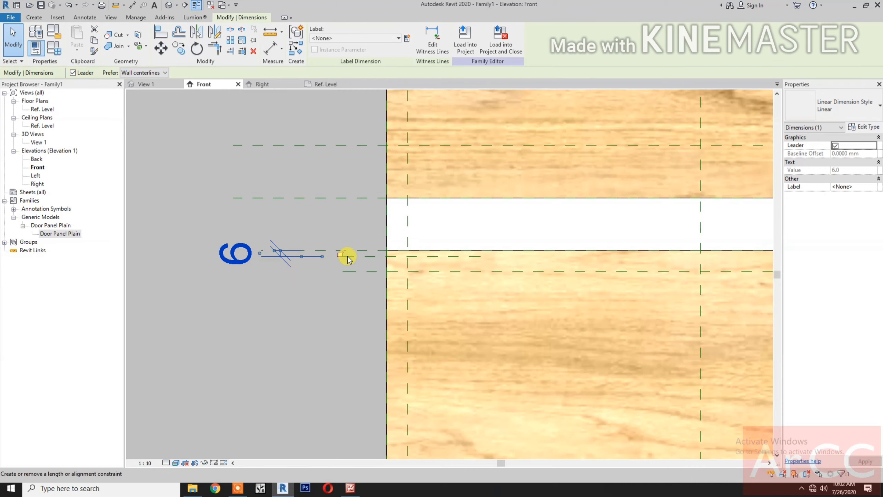
click(345, 268)
Step: Align the door panel's top edge to the reference plane 6 mm below the counter top and lock the alignment
scroll(329, 343, down, 5)
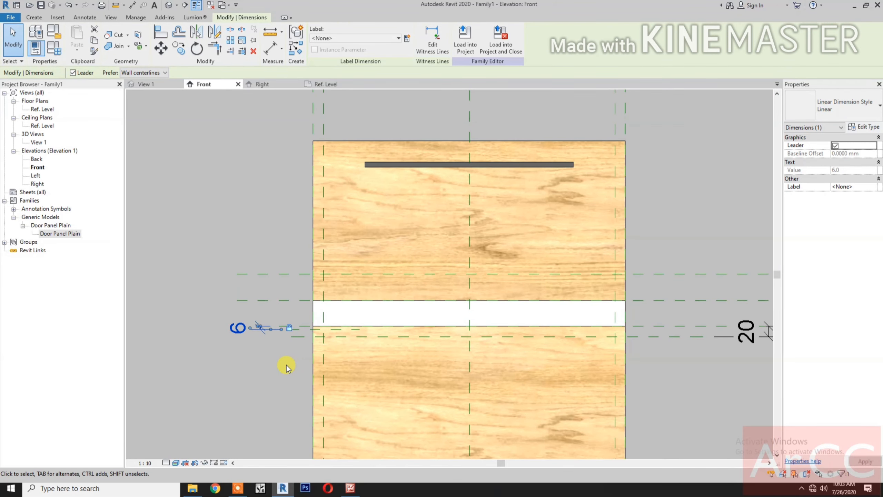
key(a)
key(l)
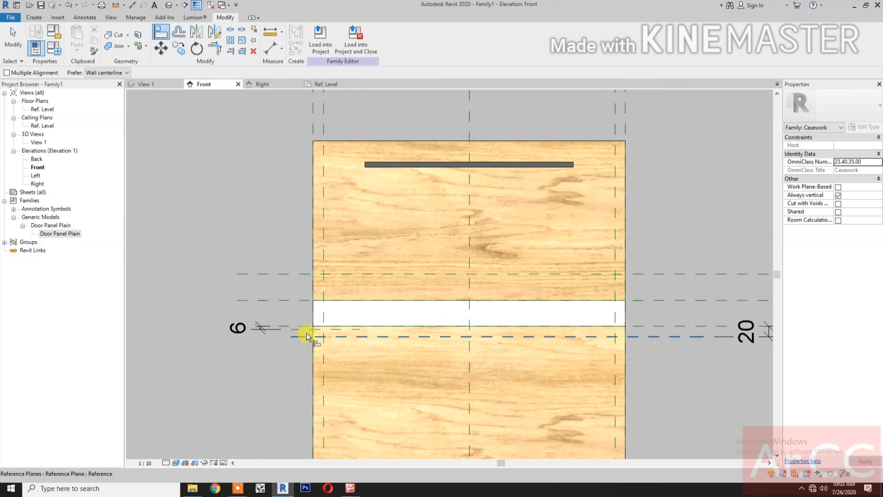
click(306, 332)
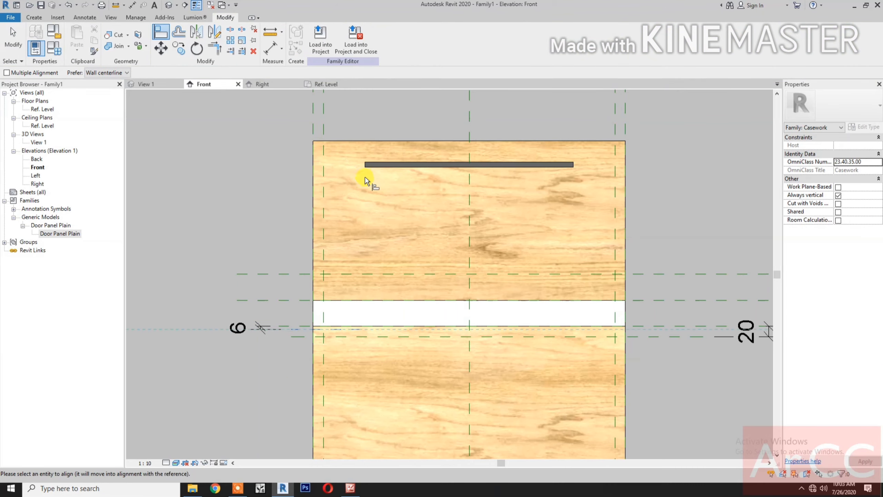
click(385, 140)
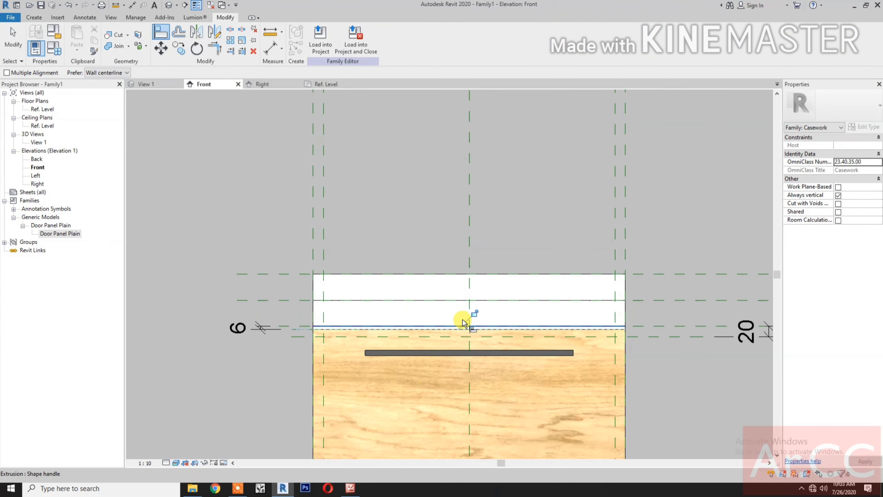
click(472, 311)
scroll(470, 323, down, 2)
middle_drag(469, 323, 456, 258)
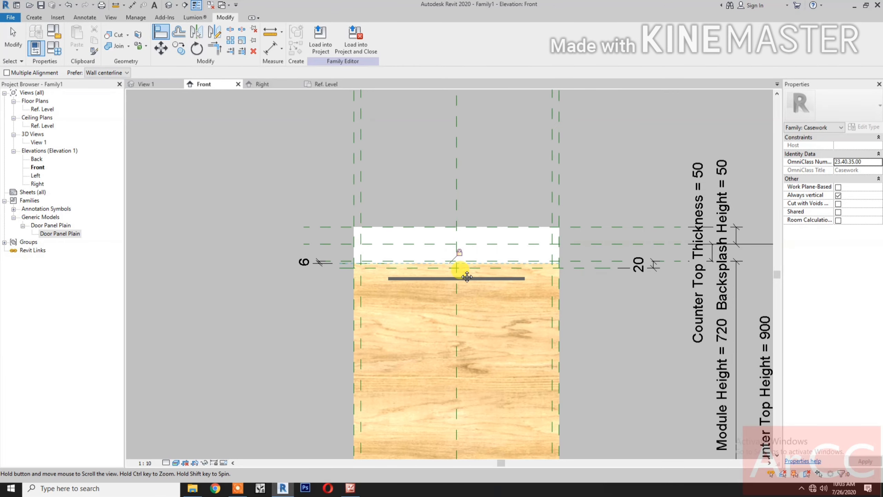
key(Escape)
key(Escape)
Step: Associate the door panel's Width with a new type-based family parameter named "Door Width", grouped under Dimensions
scroll(555, 278, up, 1)
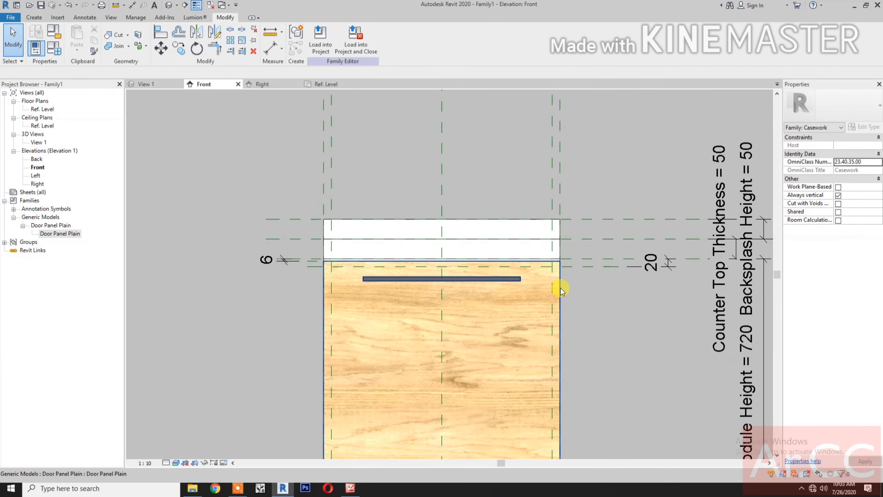
click(560, 288)
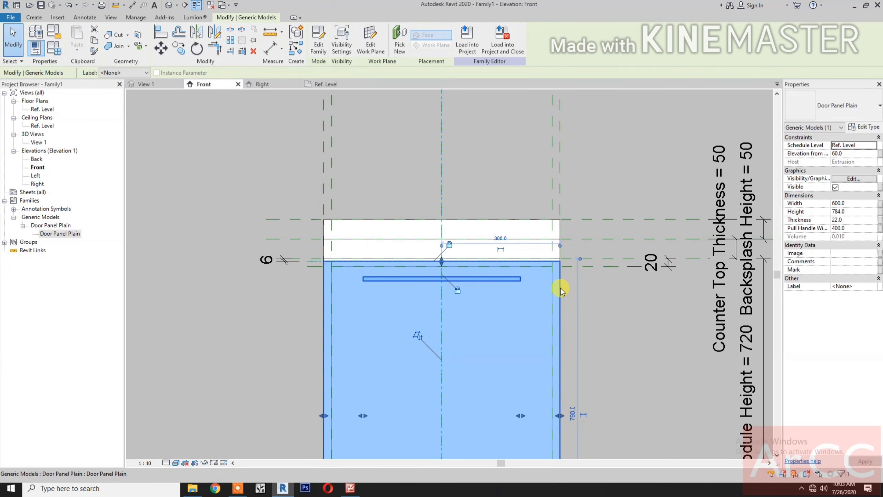
click(879, 203)
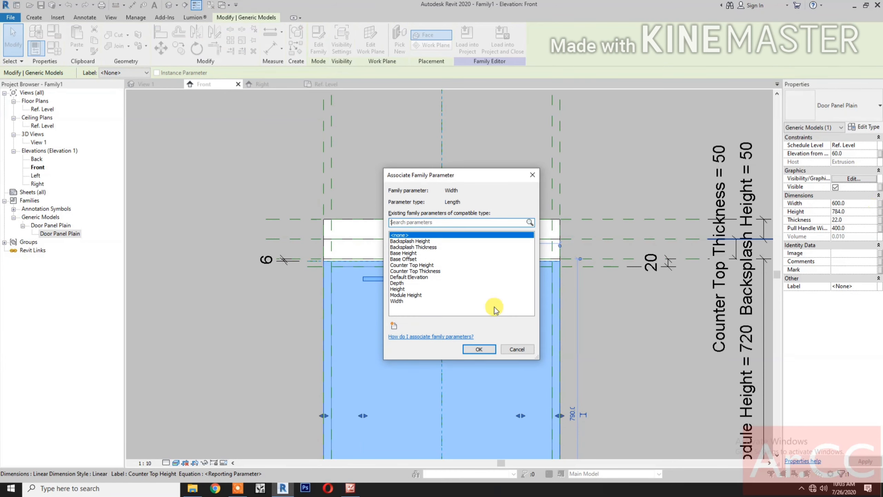
click(394, 326)
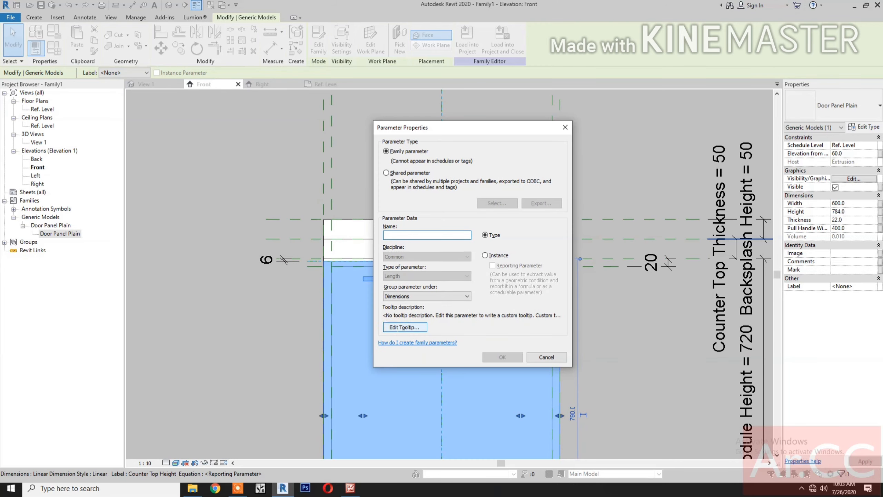
text(Door Width)
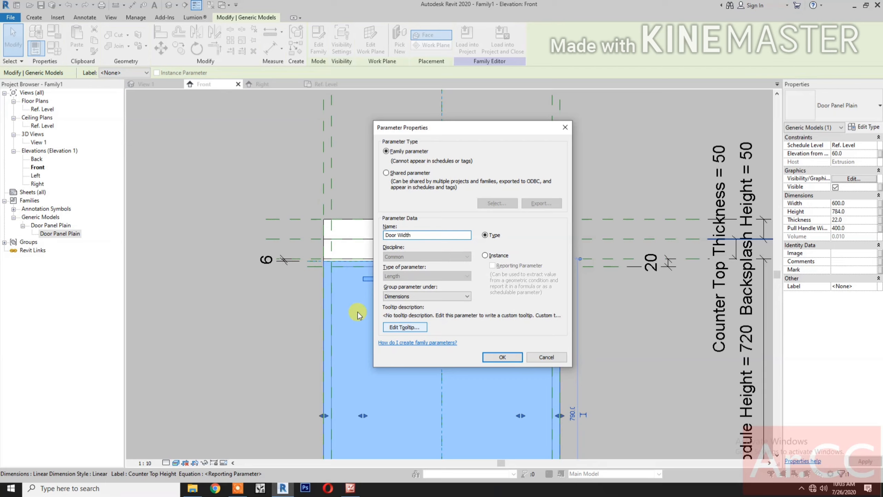
click(502, 357)
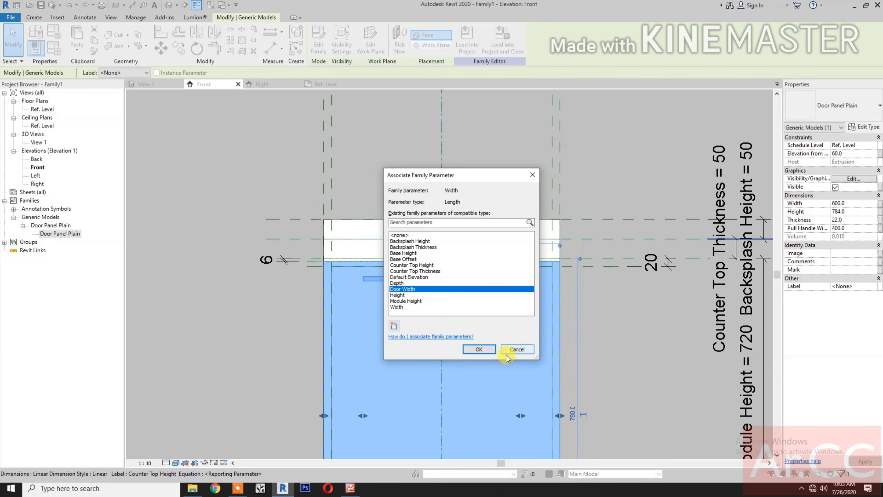
click(479, 349)
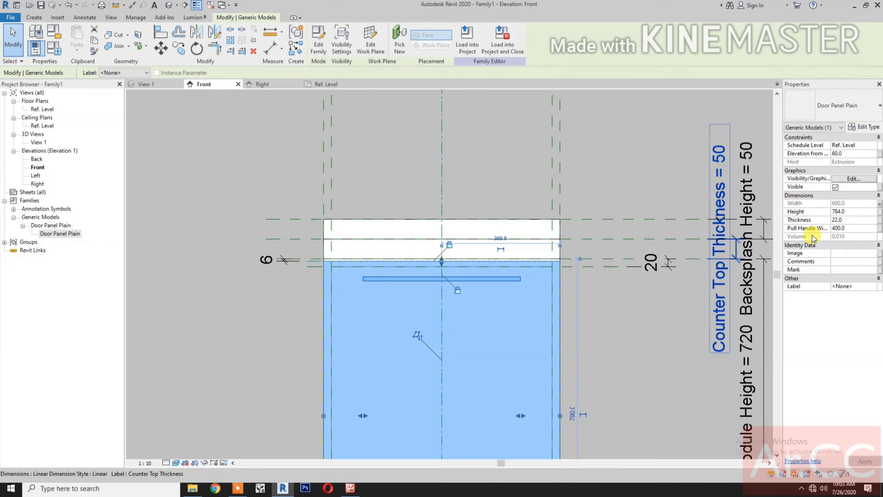
Step: Associate the door panel's Pull Handle Width with a new type-based family parameter named "Pull Handle Width", grouped under Dimensions
click(881, 229)
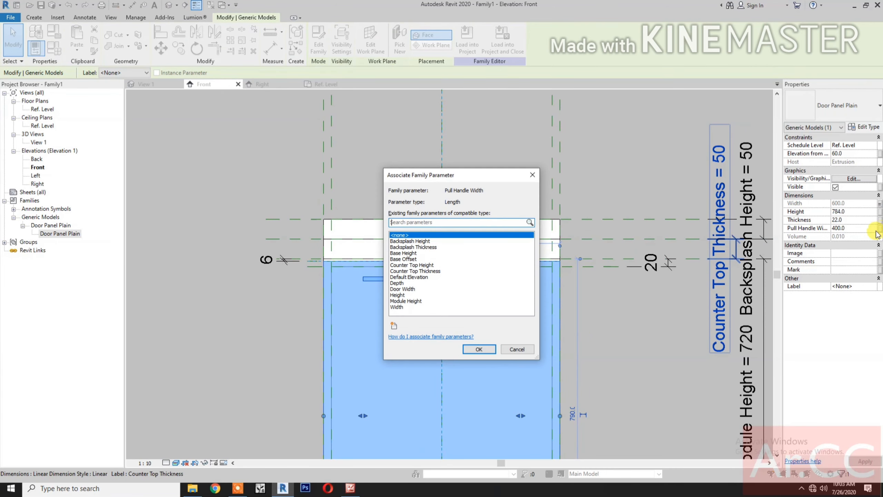
click(392, 323)
text(P)
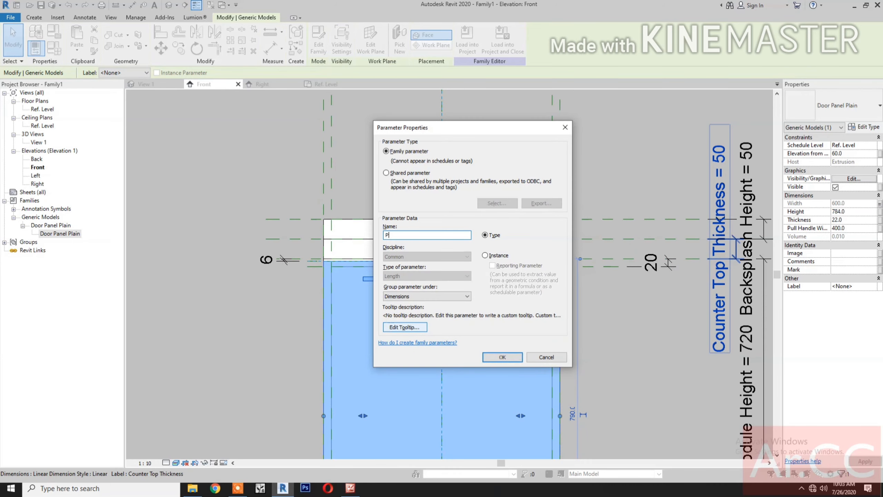
text(ull Handle Width)
click(510, 358)
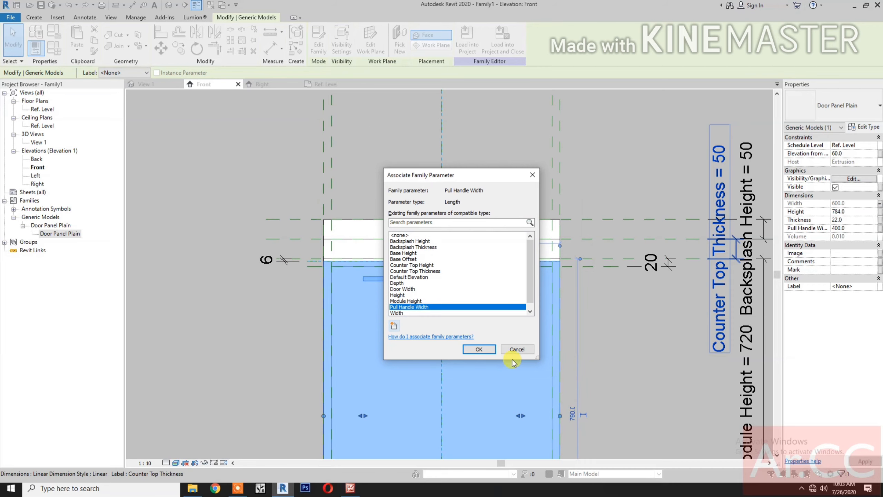
click(484, 349)
click(620, 353)
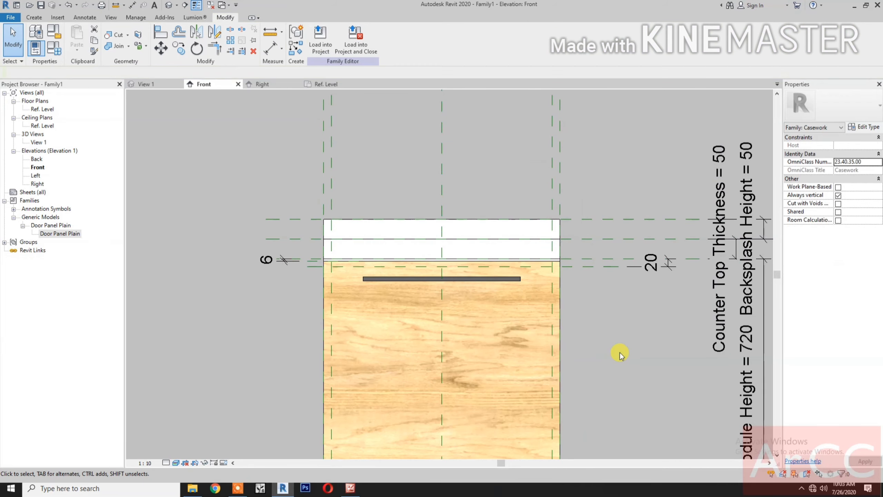
Step: Dismiss the save reminder and reorder the family parameters so Door Width sits between Counter Top Thickness and Module Height
scroll(613, 382, up, 2)
scroll(607, 381, down, 4)
middle_drag(615, 369, 615, 296)
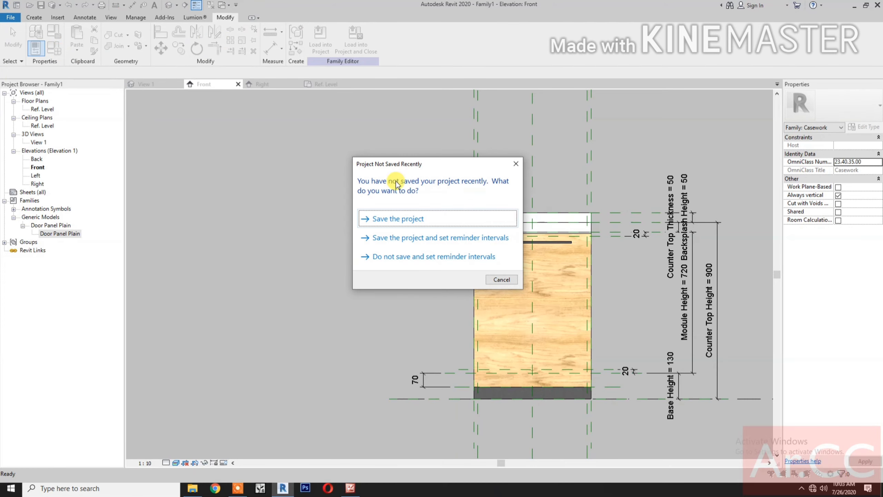
click(517, 163)
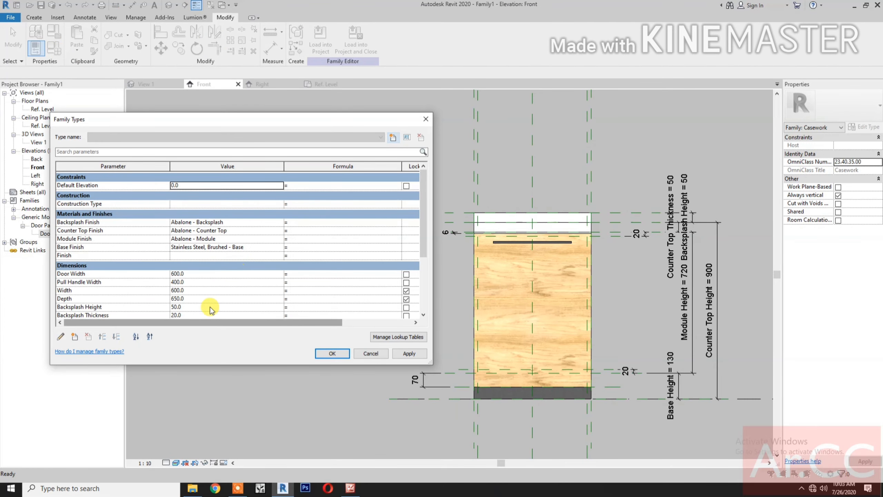
scroll(206, 302, down, 1)
click(101, 254)
scroll(115, 277, down, 2)
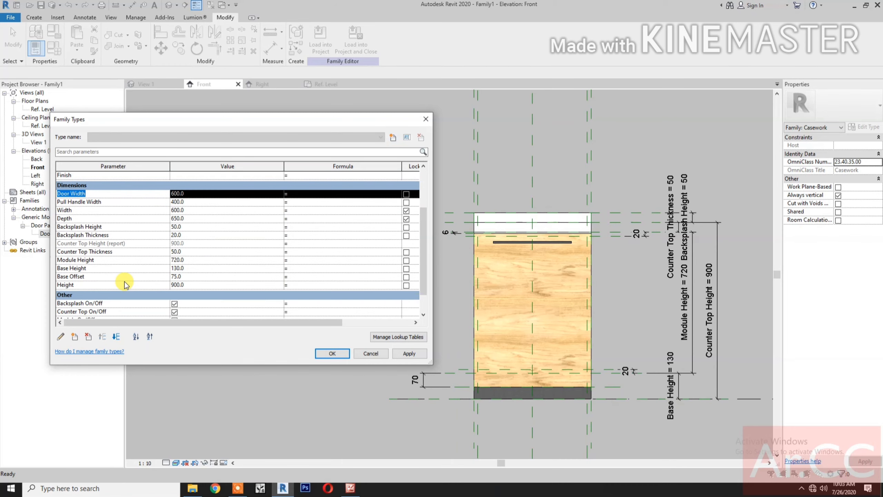
click(116, 337)
click(116, 336)
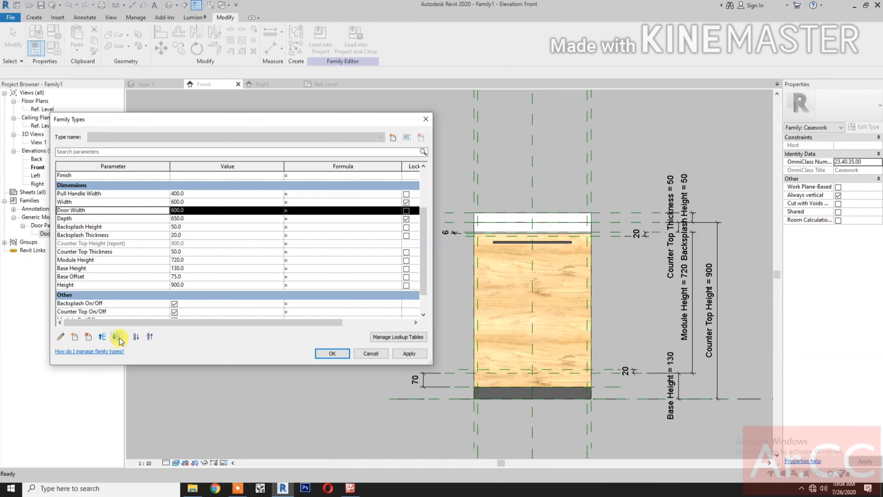
click(116, 336)
click(116, 337)
click(118, 336)
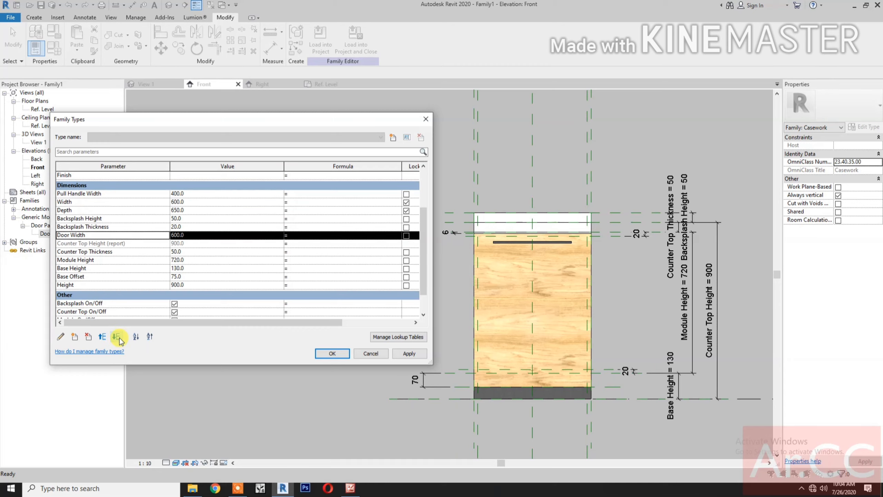
click(117, 336)
click(117, 337)
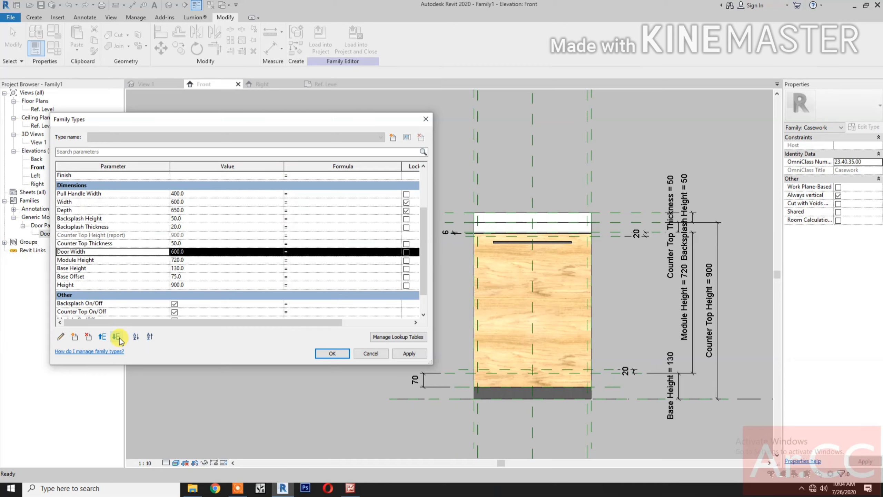
Step: Move the Pull Handle Width parameter down the Dimensions group to directly below Door Width
click(105, 194)
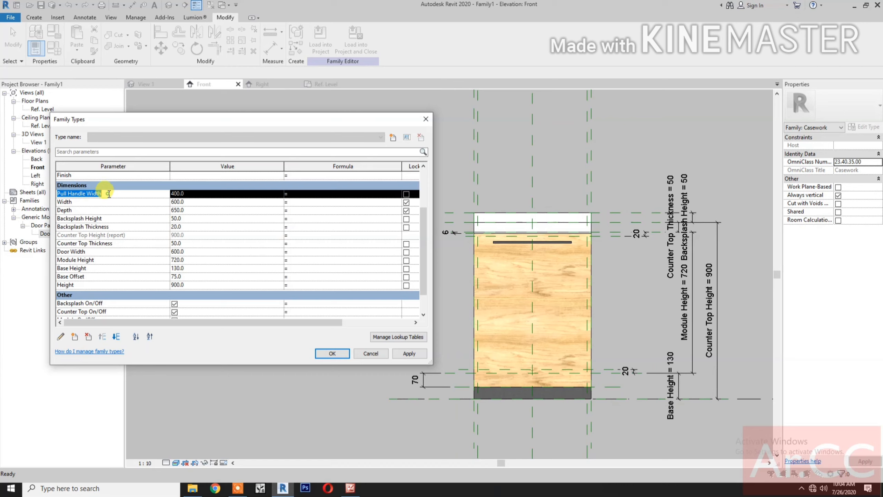
click(117, 337)
click(116, 337)
click(117, 336)
click(117, 337)
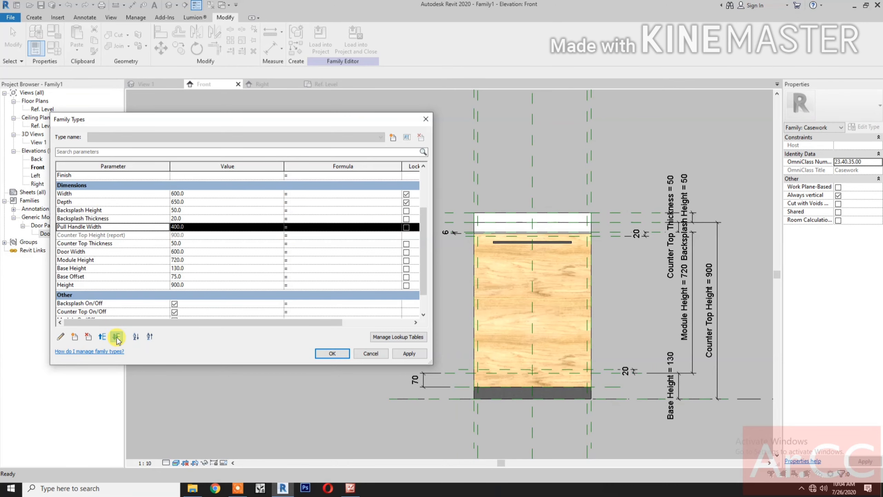
click(117, 336)
click(117, 336)
click(117, 336)
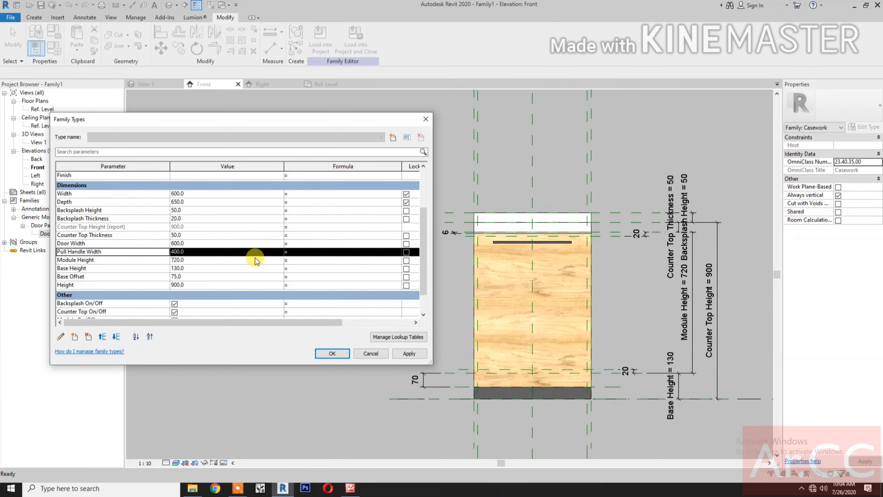
Step: Give the Door Width parameter the formula Width - 6 mm and apply it
click(305, 242)
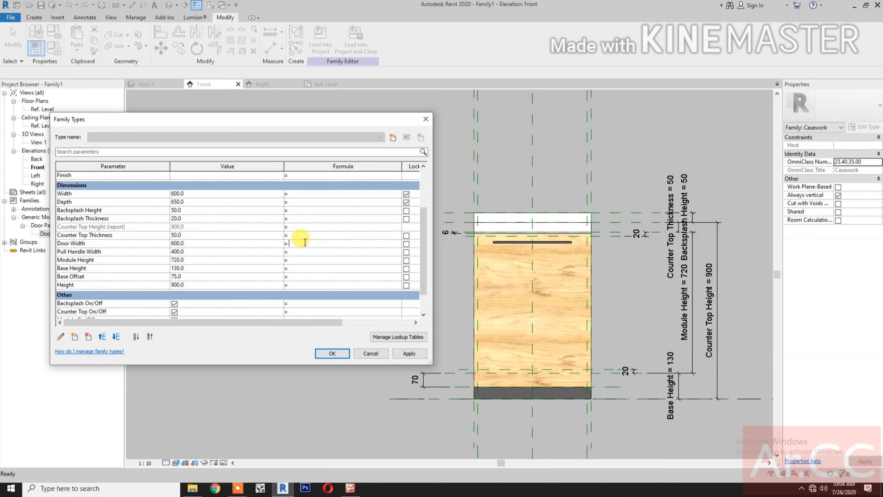
text(Width - 6)
click(409, 353)
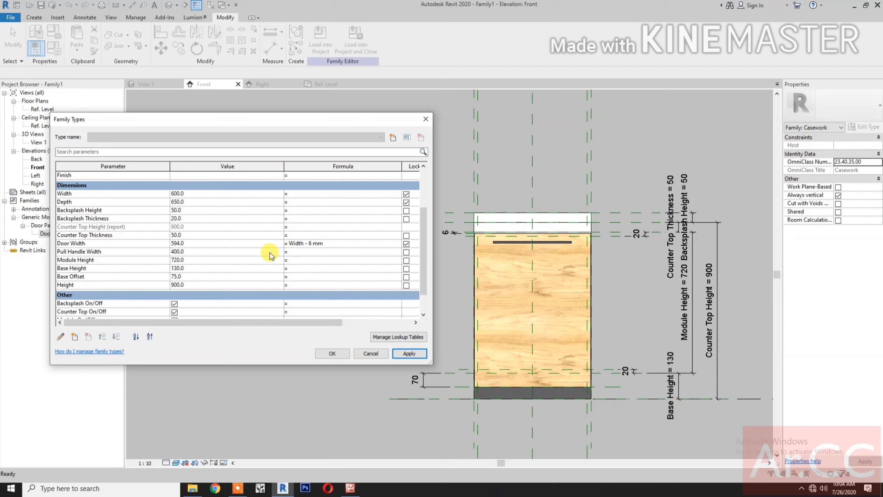
Step: Give the Pull Handle Width parameter the formula Width - 100 mm and accept the family type changes
click(303, 251)
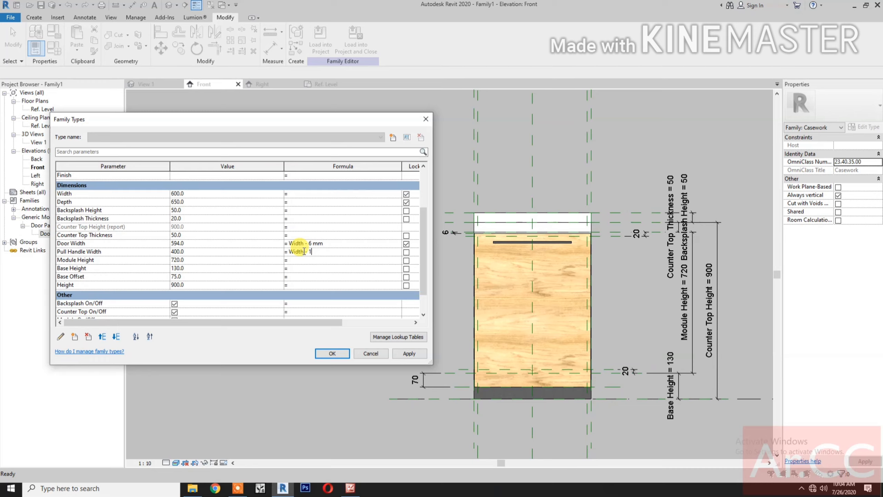
click(407, 353)
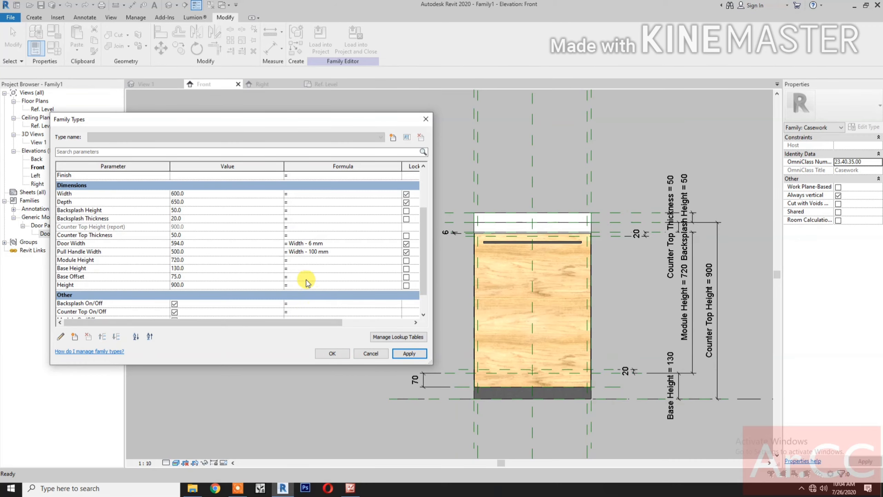
scroll(306, 281, down, 1)
click(332, 353)
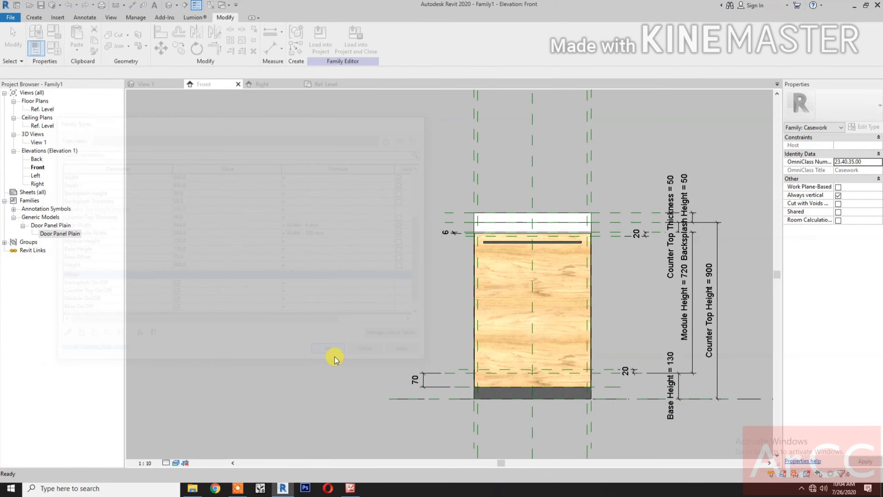
Step: Inspect the cabinet in 3D View 1, examining the door panel's side profile and its gap beneath the counter top
click(167, 85)
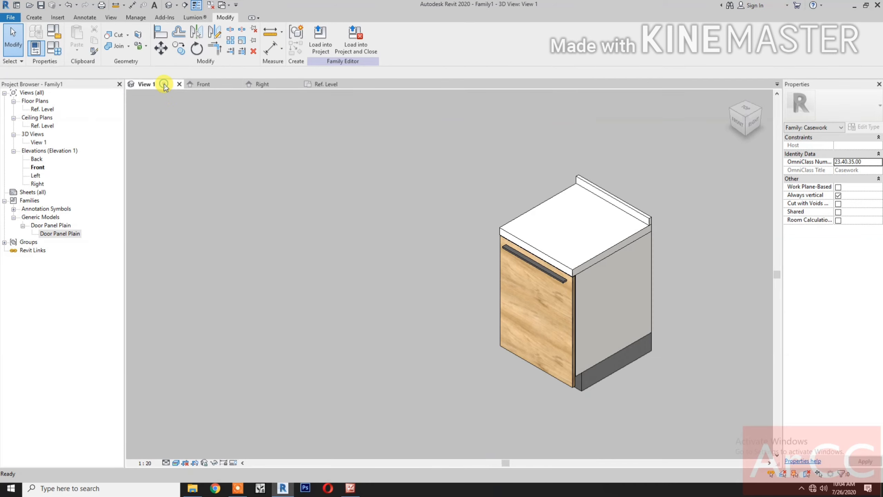
shift+middle_drag(561, 431, 691, 194)
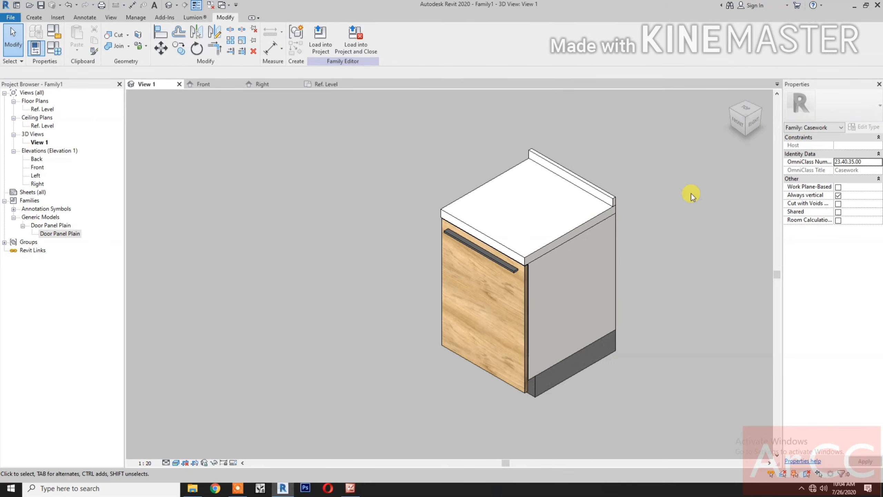
click(752, 122)
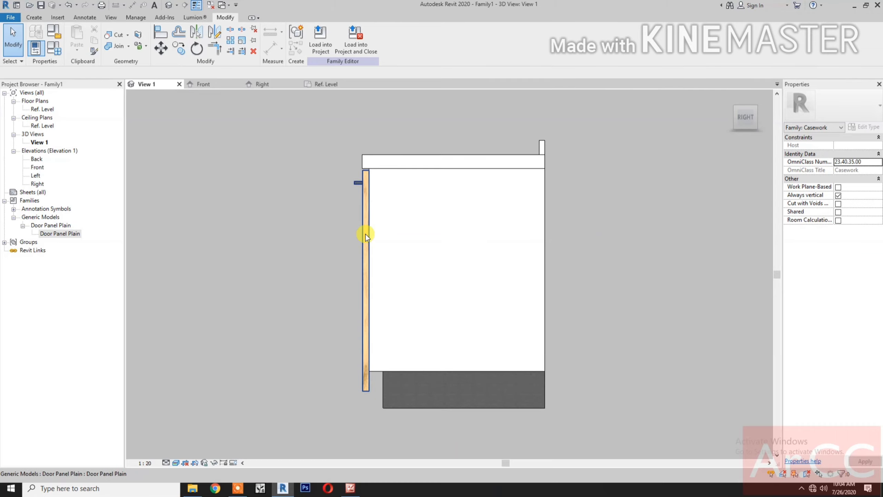
scroll(364, 160, up, 1)
scroll(363, 156, up, 3)
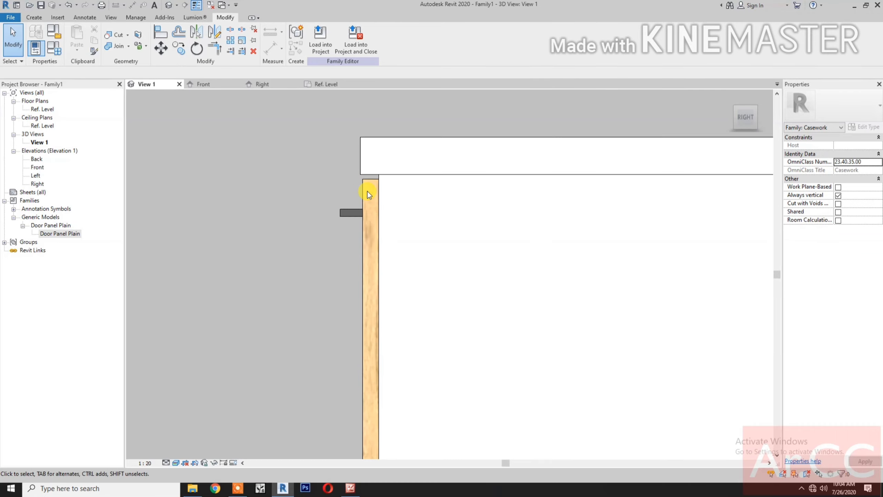
click(735, 106)
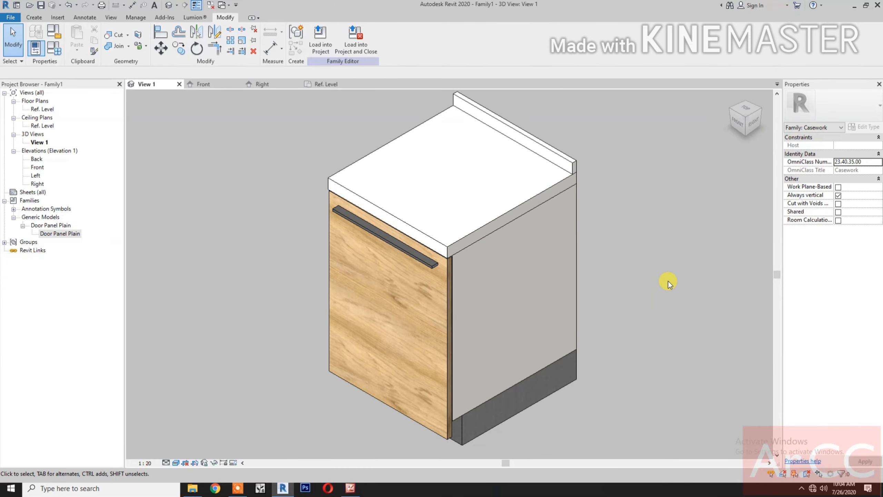
scroll(668, 281, down, 2)
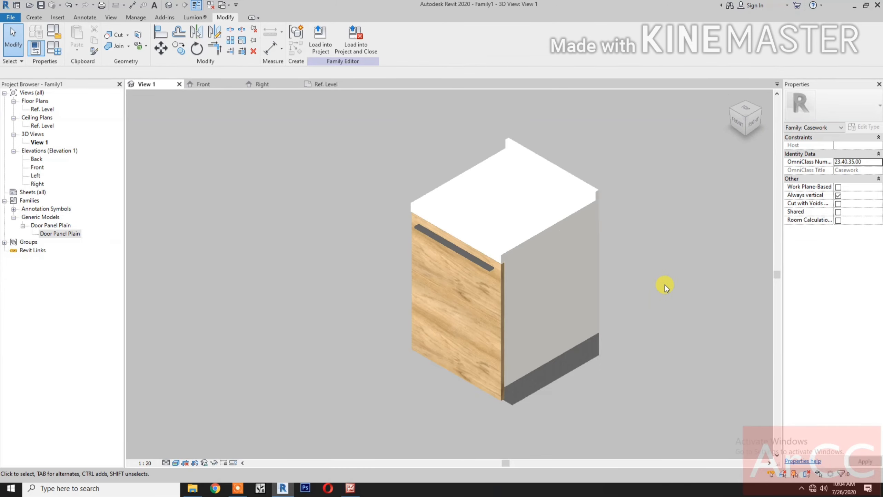
Step: Test the cabinet's parametric behaviour by setting the family's Width to 800 mm and applying it
click(53, 51)
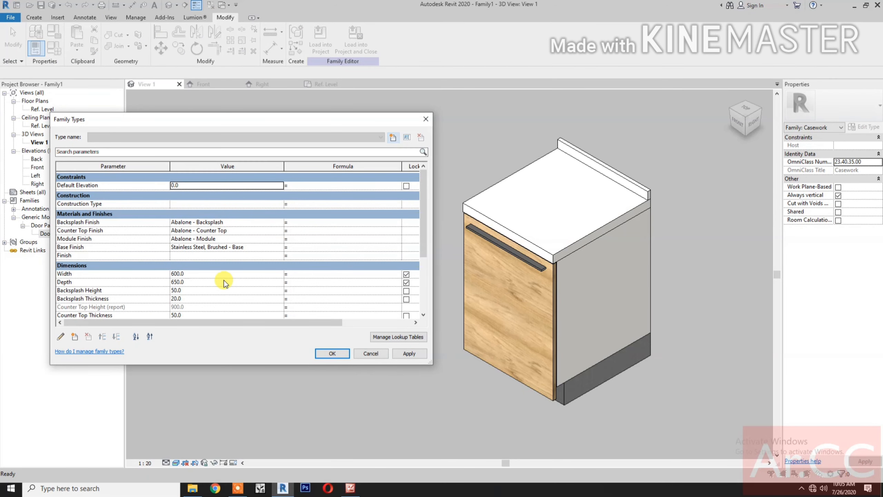
click(225, 273)
text(800)
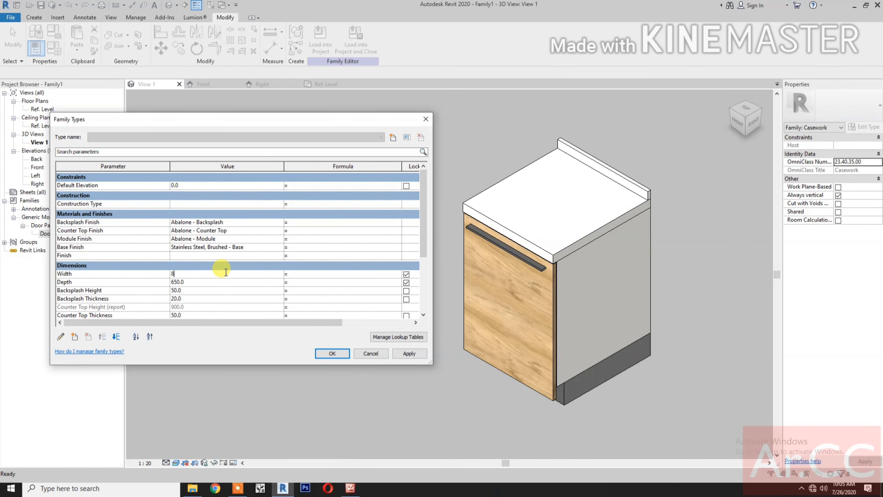
click(409, 353)
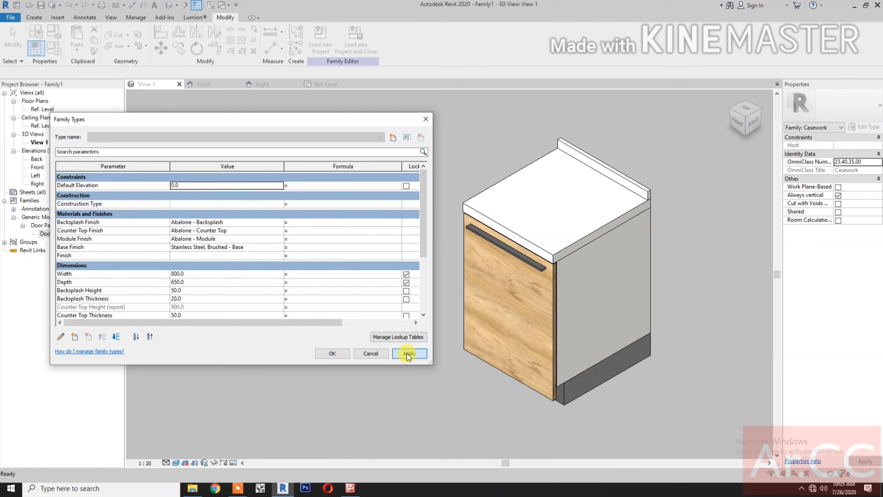
Step: Return the cabinet's Width to 600 mm, set its Depth to 800 mm, and apply both values
click(245, 274)
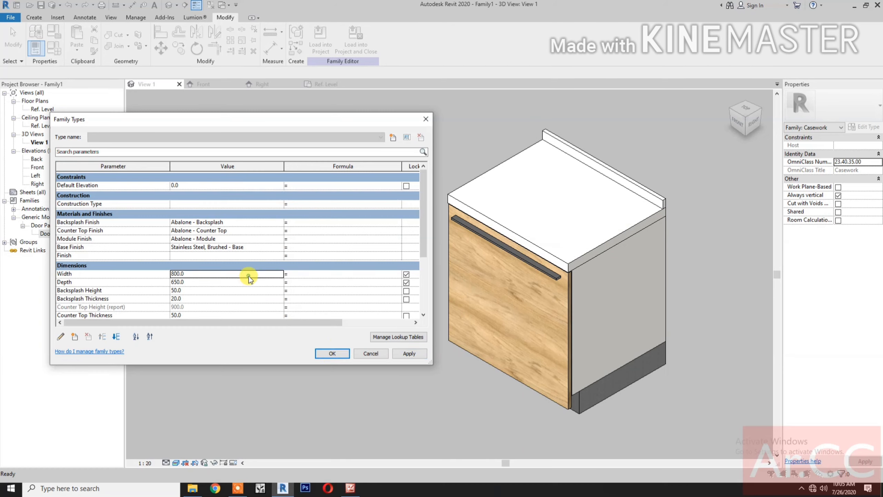
text(600)
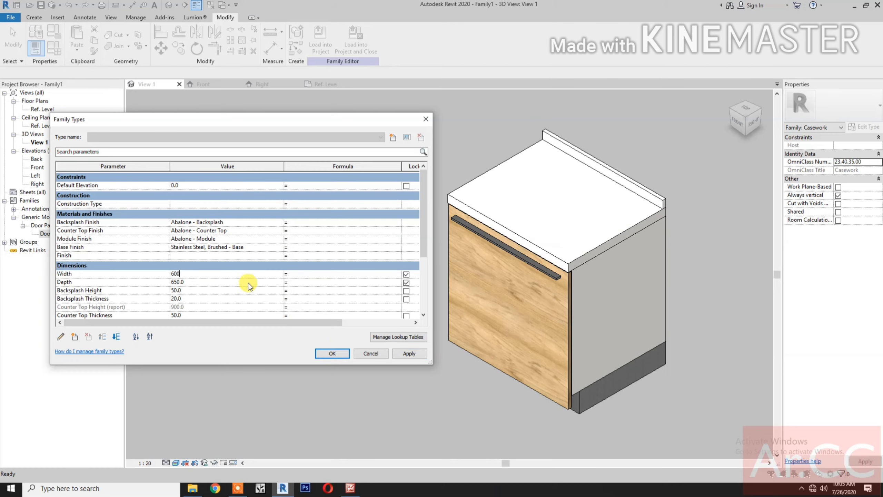
click(249, 283)
text(800)
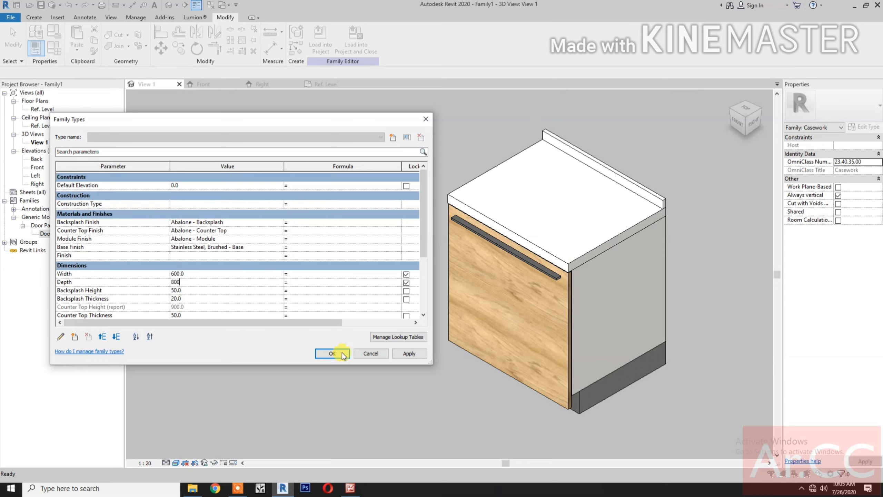
click(406, 353)
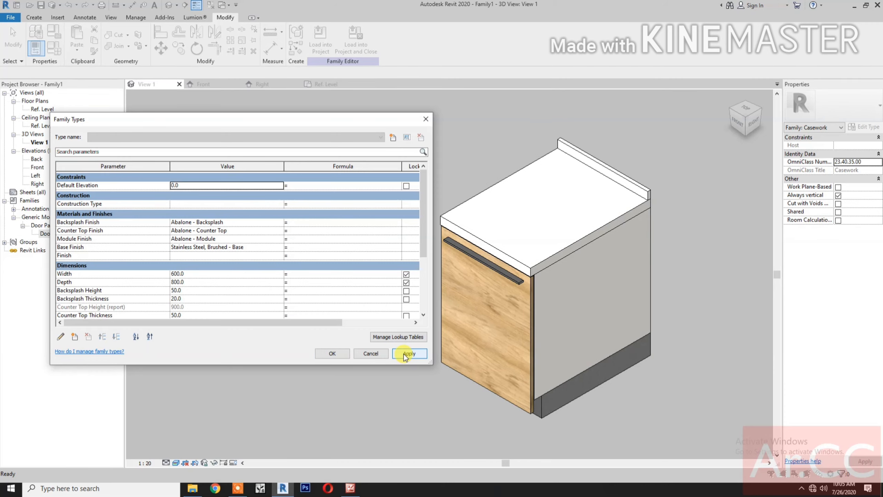
Step: Set the cabinet's Depth back to 650 mm and apply it
click(214, 281)
text(65)
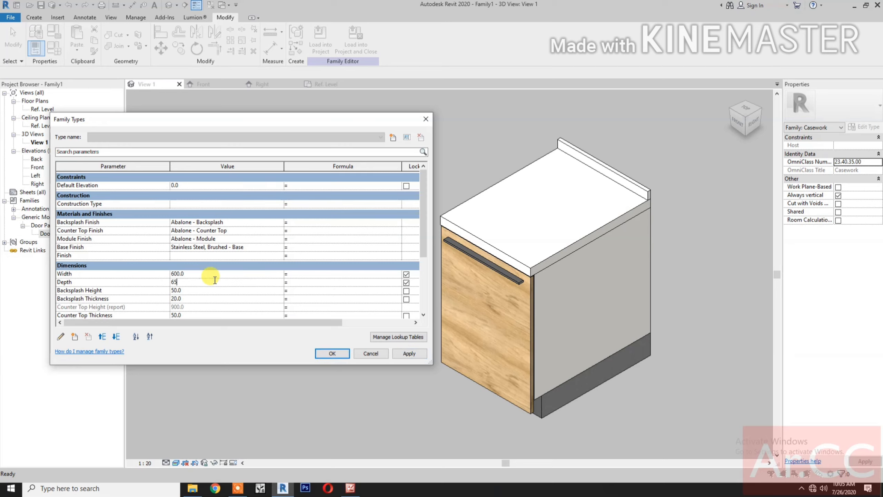
text(0)
click(406, 353)
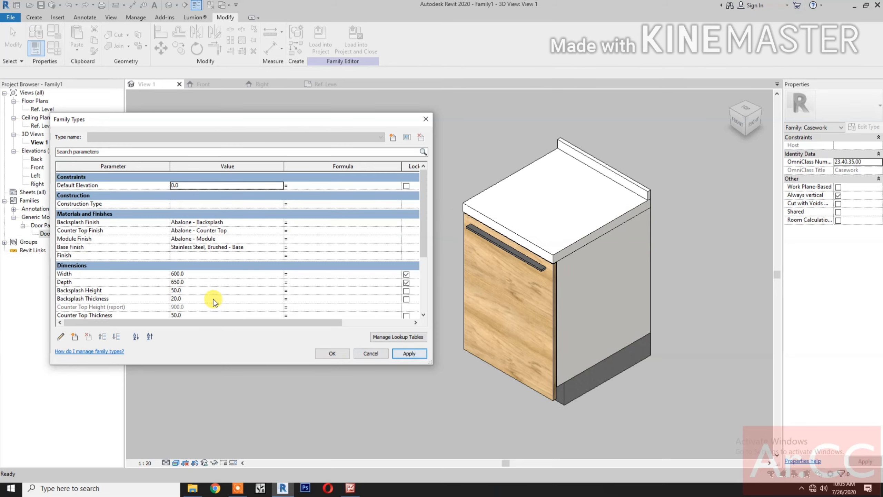
Step: Set the Backsplash Height to 500 mm and apply it to the cabinet
click(204, 291)
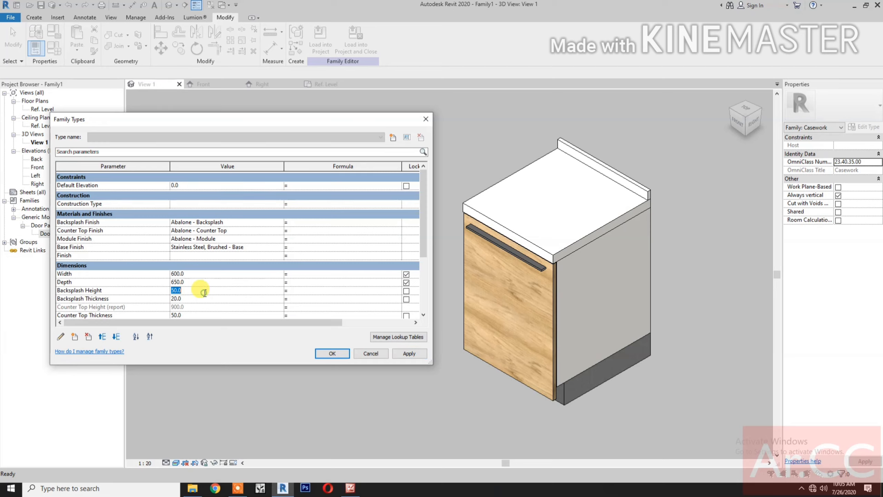
text(5000)
click(403, 354)
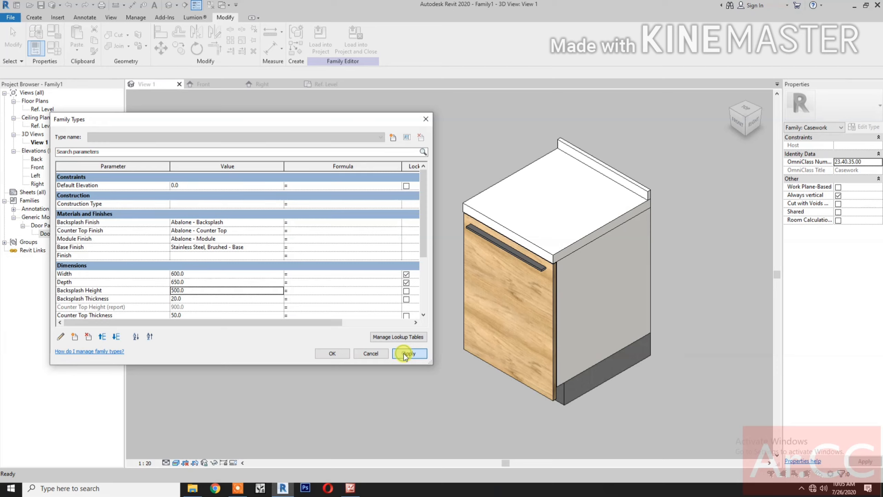
Step: Return the Backsplash Height to 50 mm, set the Backsplash Thickness to 10 mm, and apply both values to the cabinet
click(222, 291)
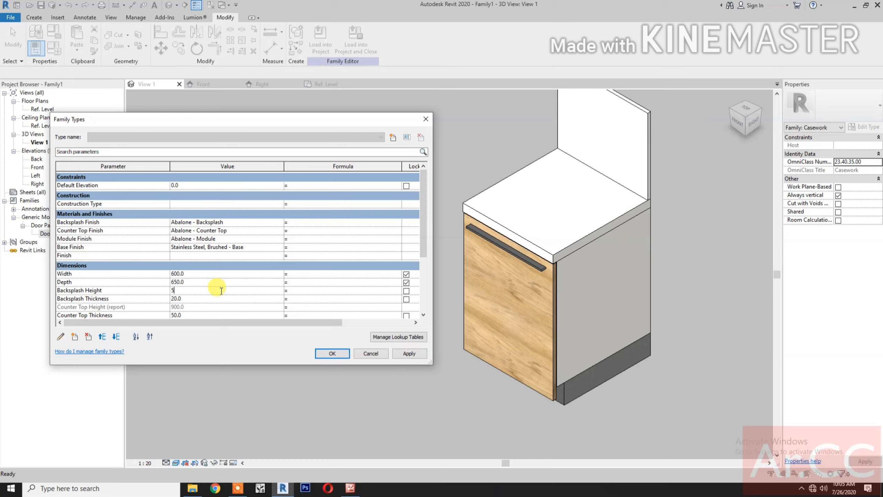
click(217, 297)
text(10)
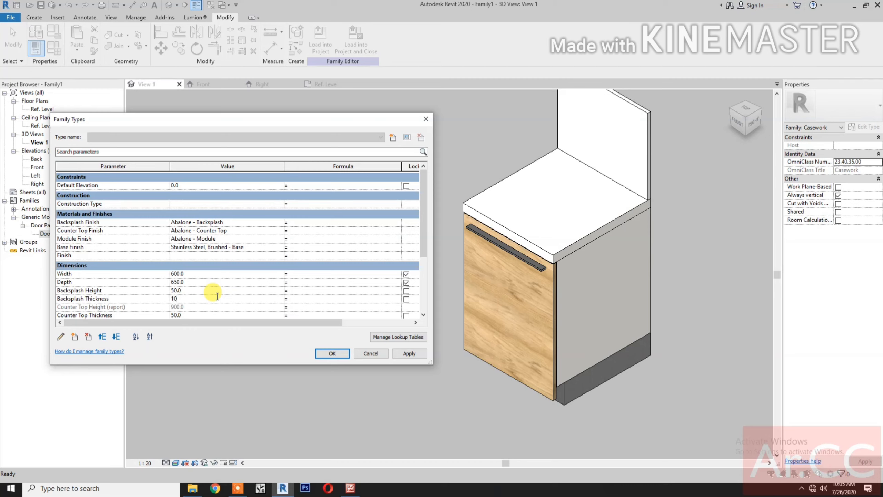
click(408, 354)
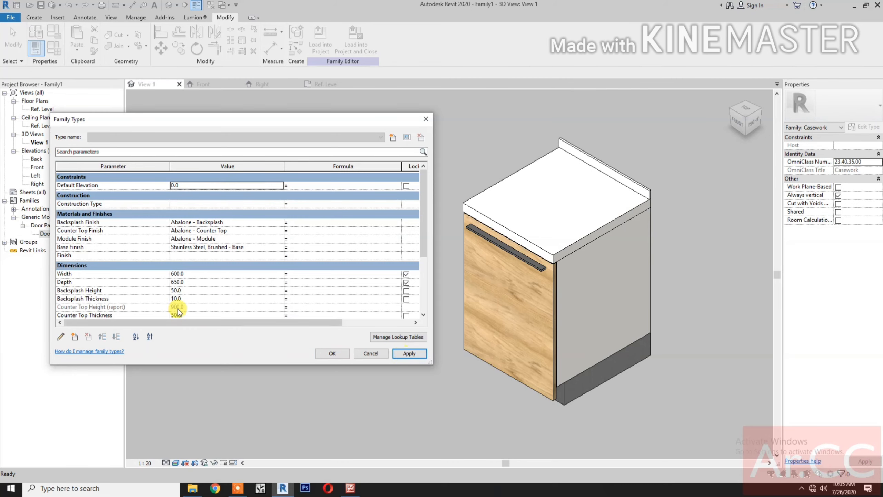
Step: Set the Backsplash Thickness back to 20 mm and the Counter Top Thickness to 100 mm, and apply them
click(205, 298)
text(2)
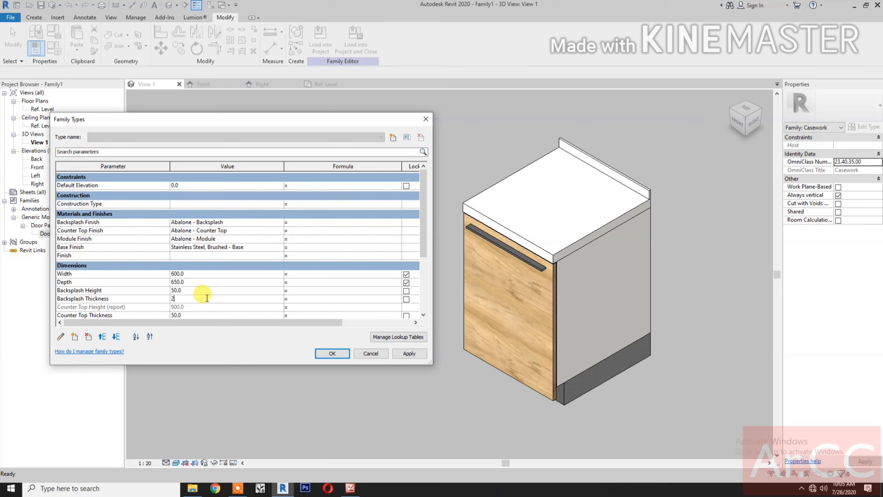
scroll(235, 308, down, 2)
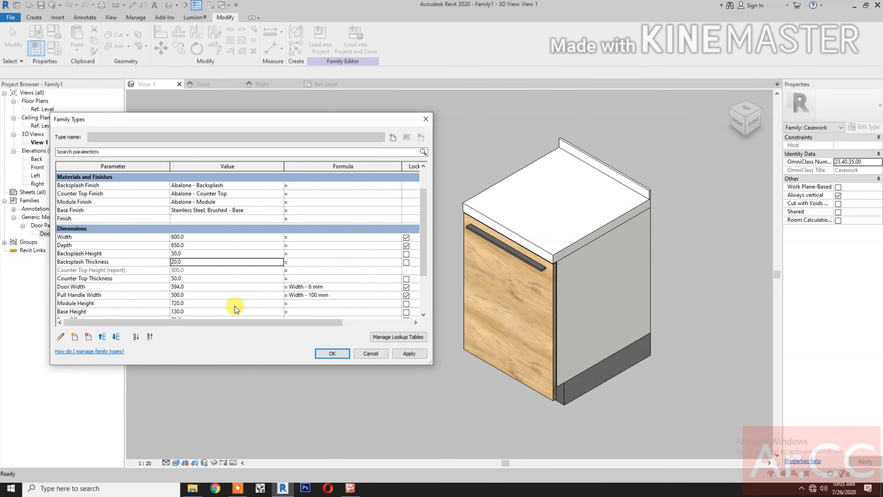
click(222, 277)
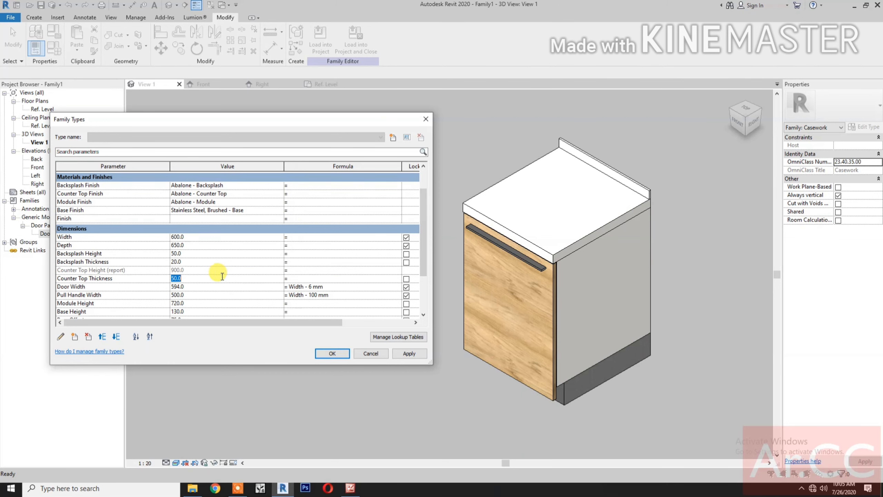
text(100)
click(412, 355)
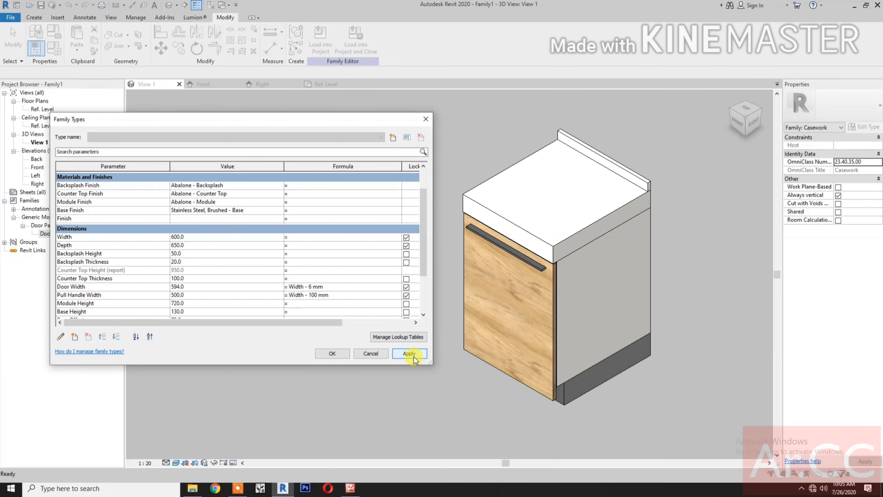
Step: Return the Counter Top Thickness to 50 mm, apply it, and accept the family type settings
click(200, 278)
text(50)
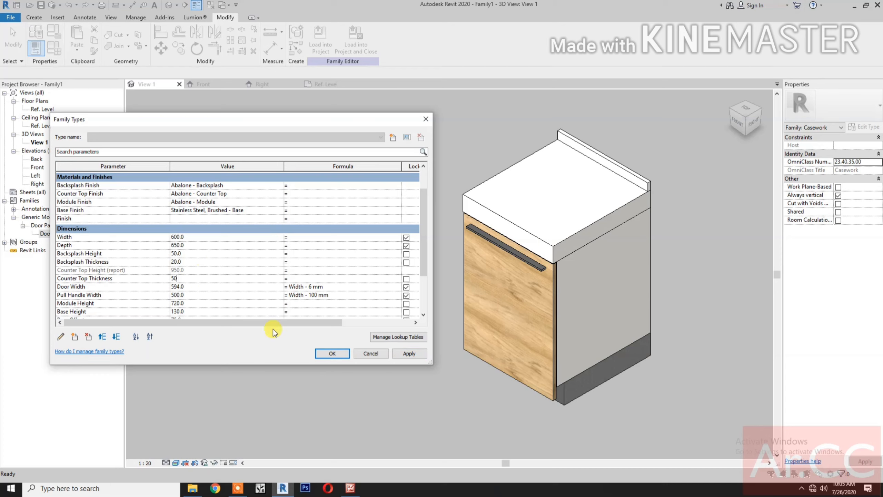
click(405, 354)
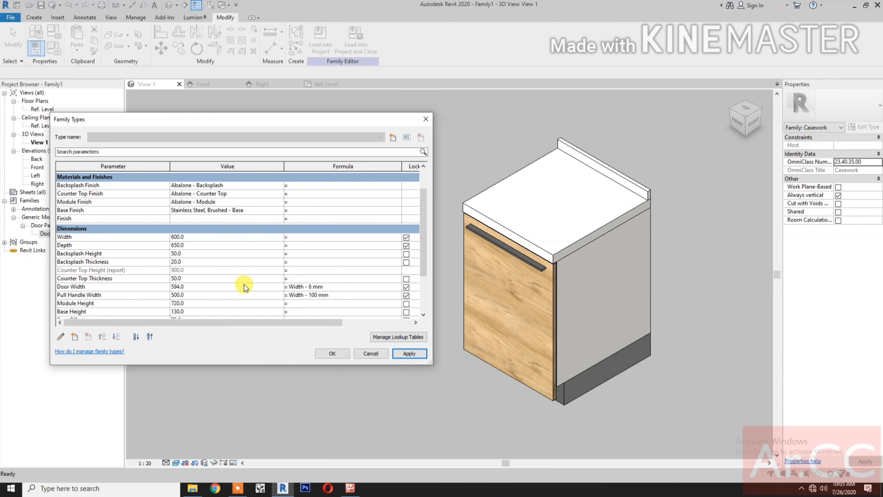
scroll(244, 284, down, 2)
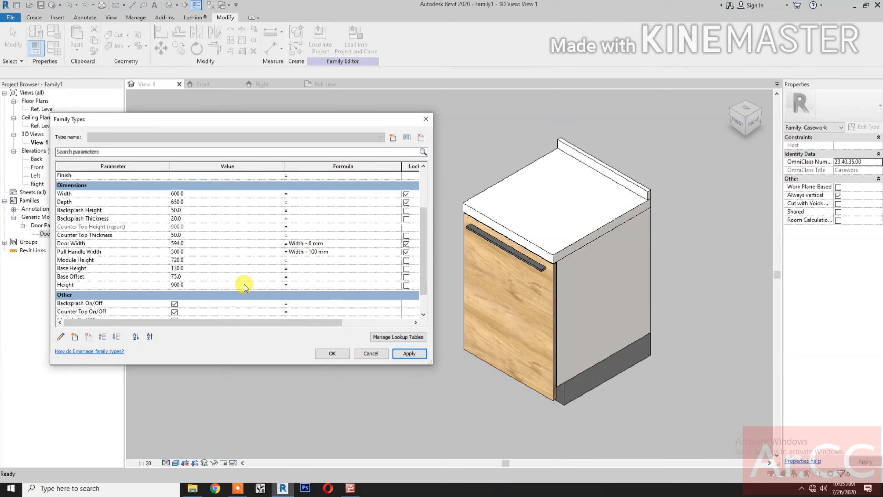
click(331, 353)
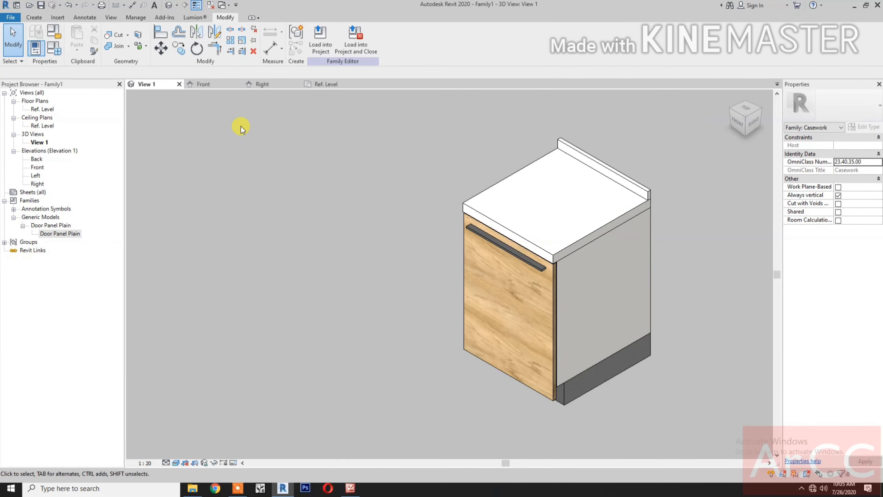
Step: In the Ref. Level plan, place a text note below the Width dimension reading "MODULAR TYPICAL SIZE:" with a line beginning "DEPTH"
click(336, 83)
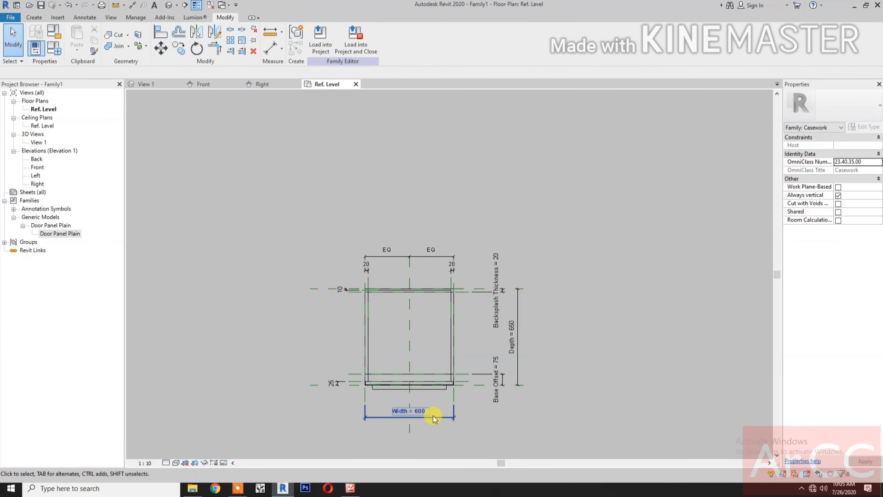
middle_drag(472, 350, 458, 298)
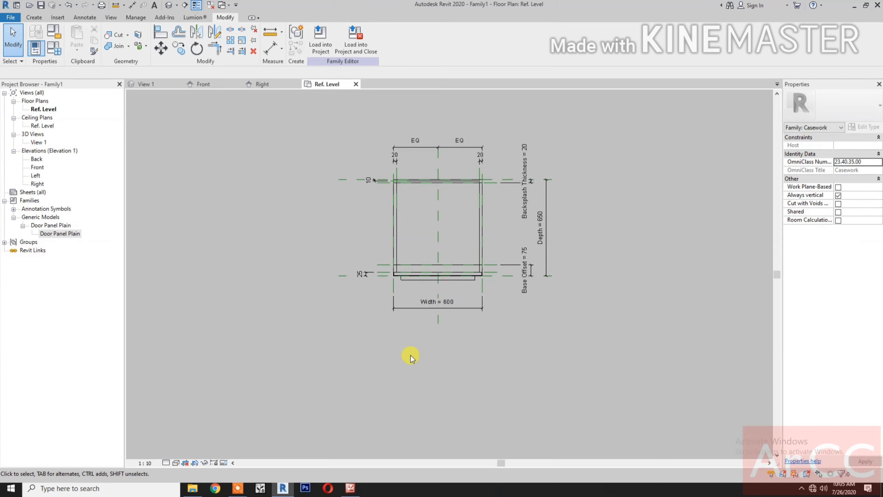
key(t)
key(x)
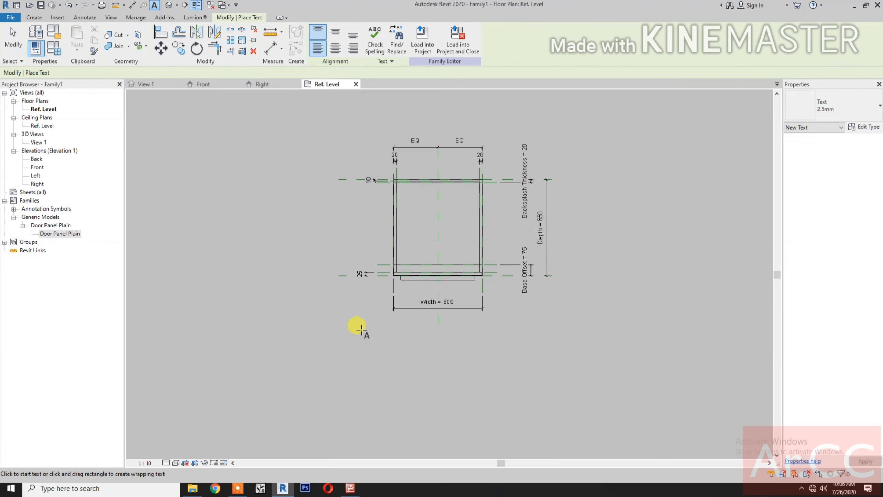
click(375, 337)
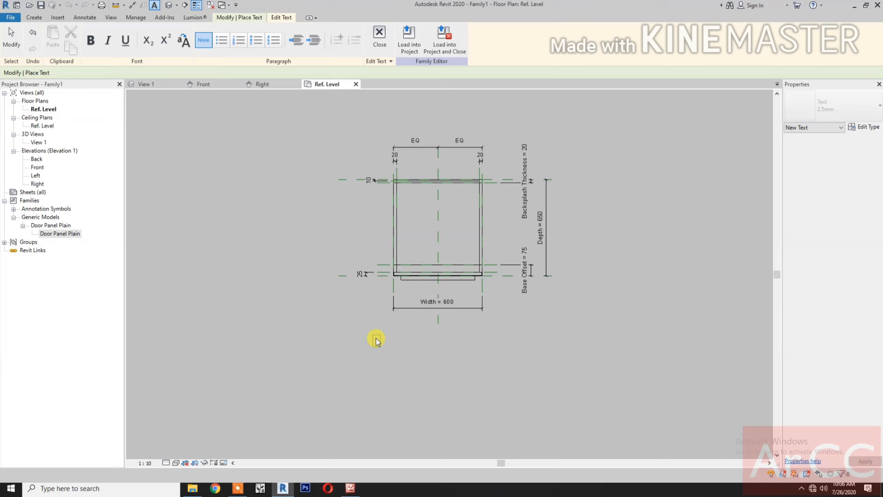
text(MODULAR TYPICAL SIZE:)
key(Return)
key(Return)
text(DEPTH)
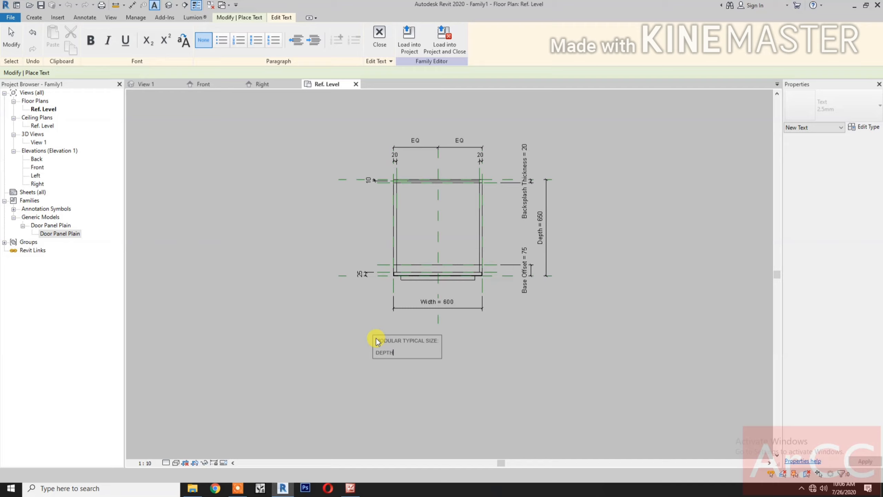